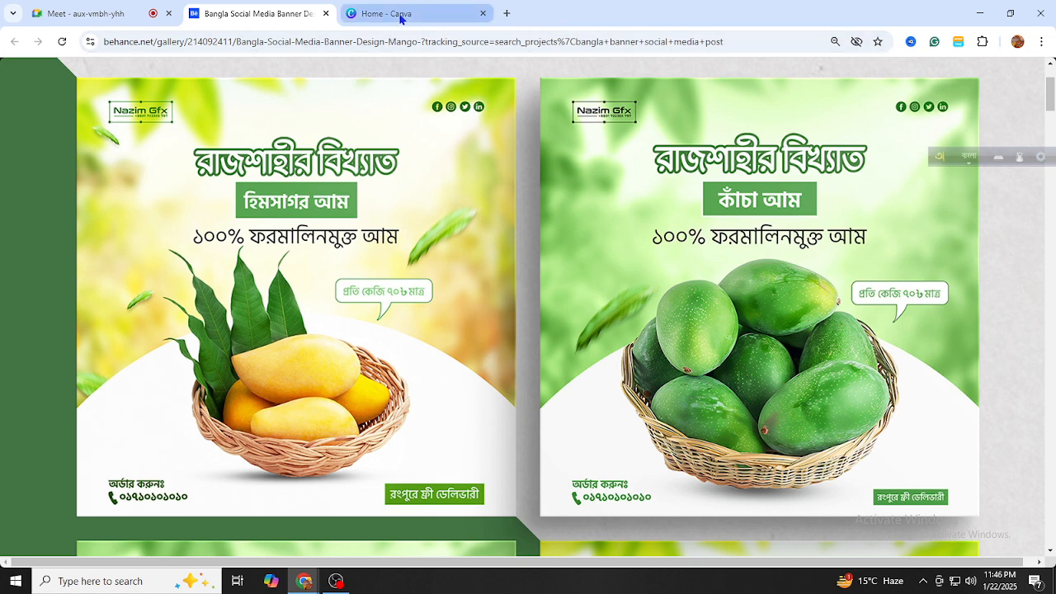
From Canva home, create a 2080 × 2080 px custom-size design, then return to the reference banner
mouse_move(400, 18)
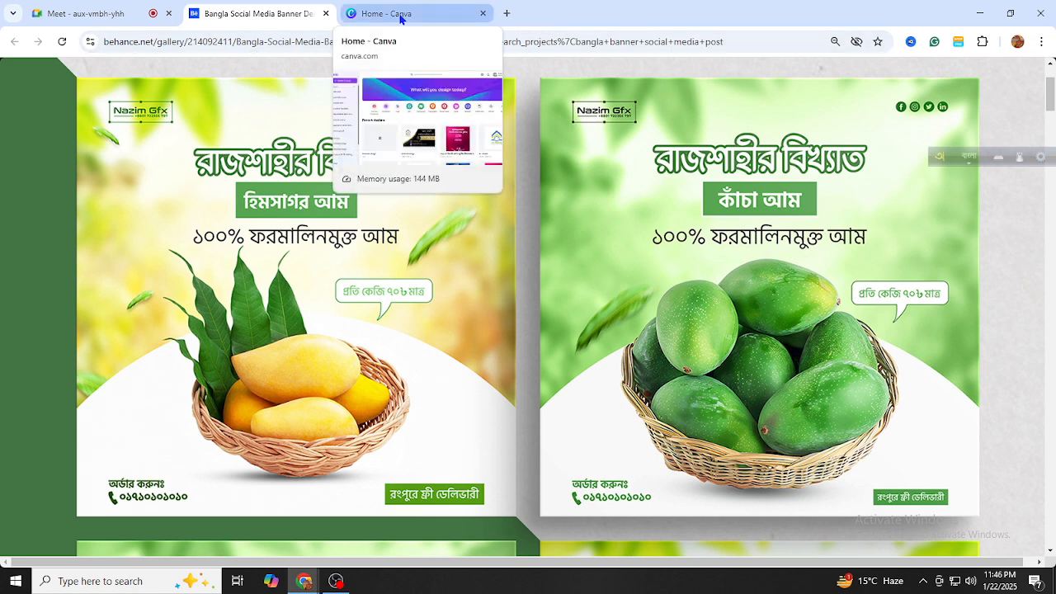
click(400, 18)
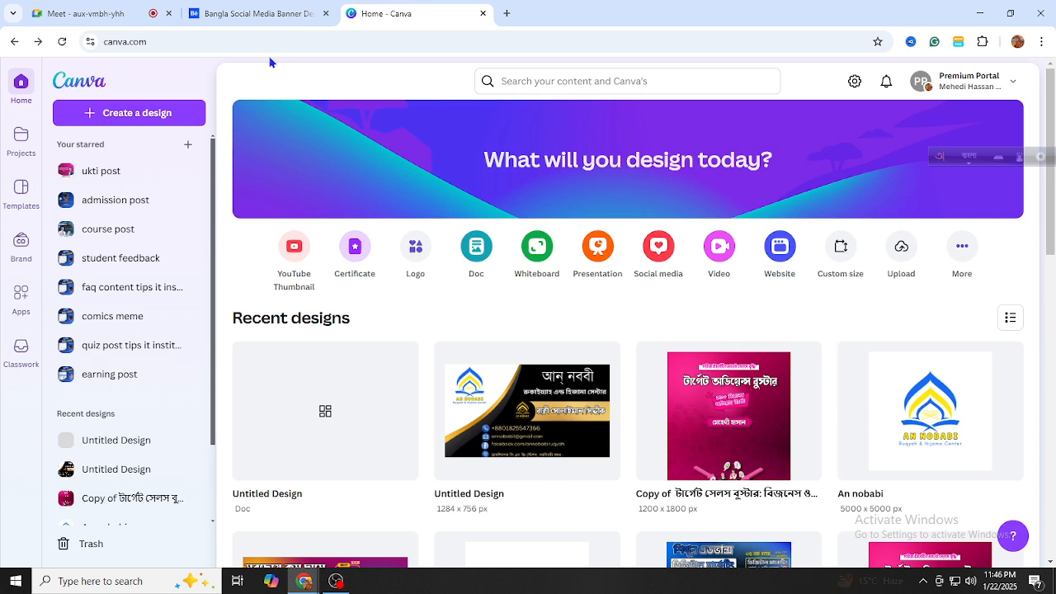
click(551, 82)
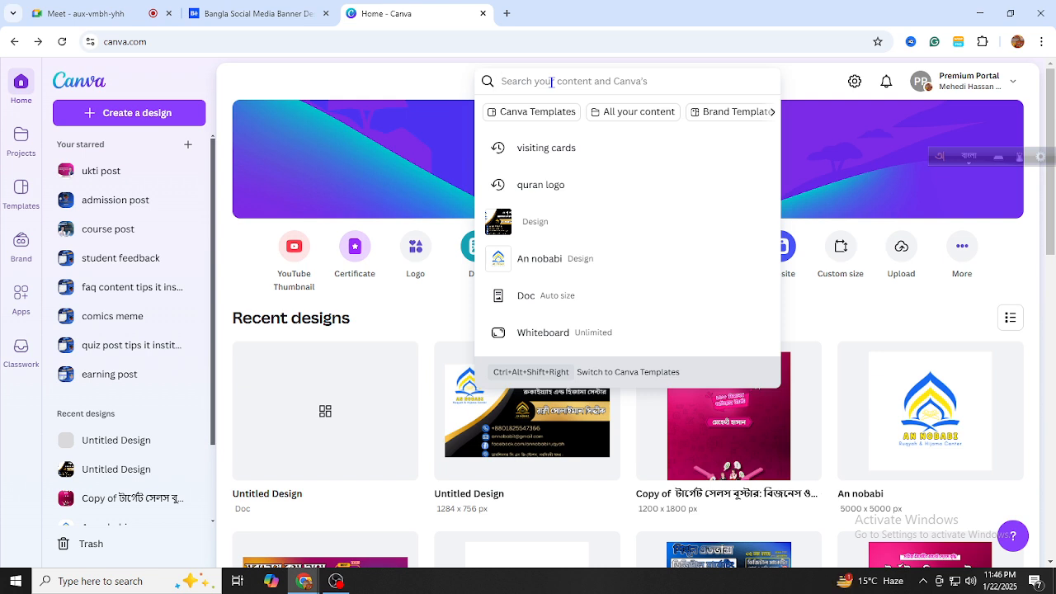
click(804, 103)
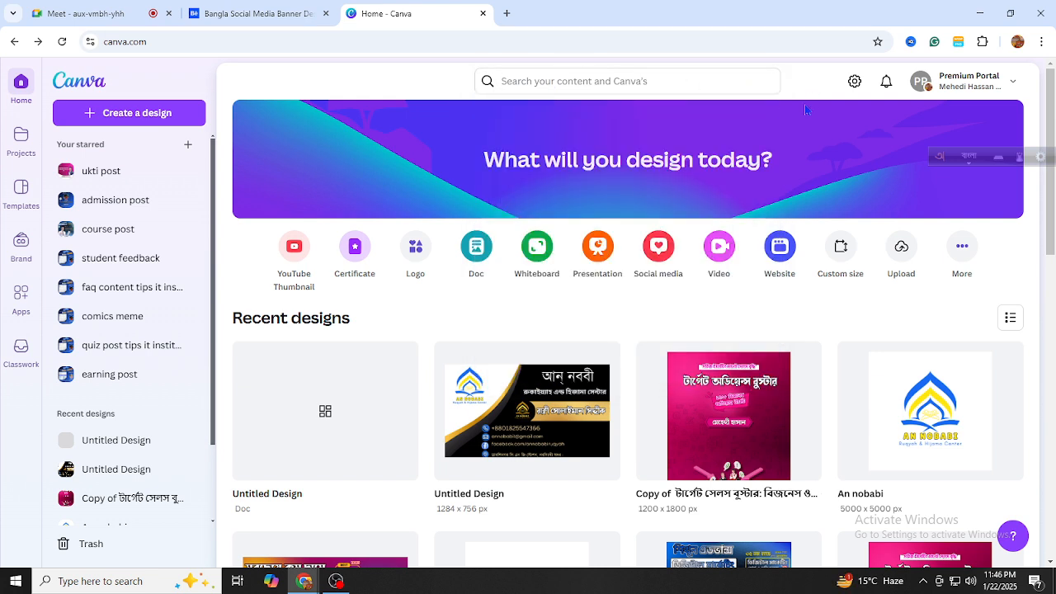
click(841, 252)
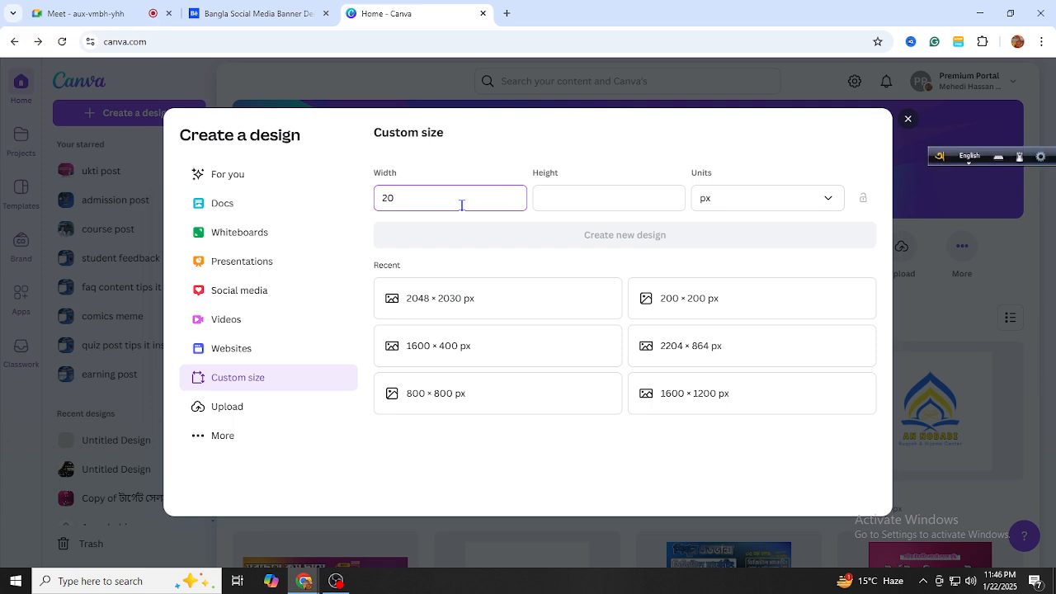
click(585, 204)
text(2080)
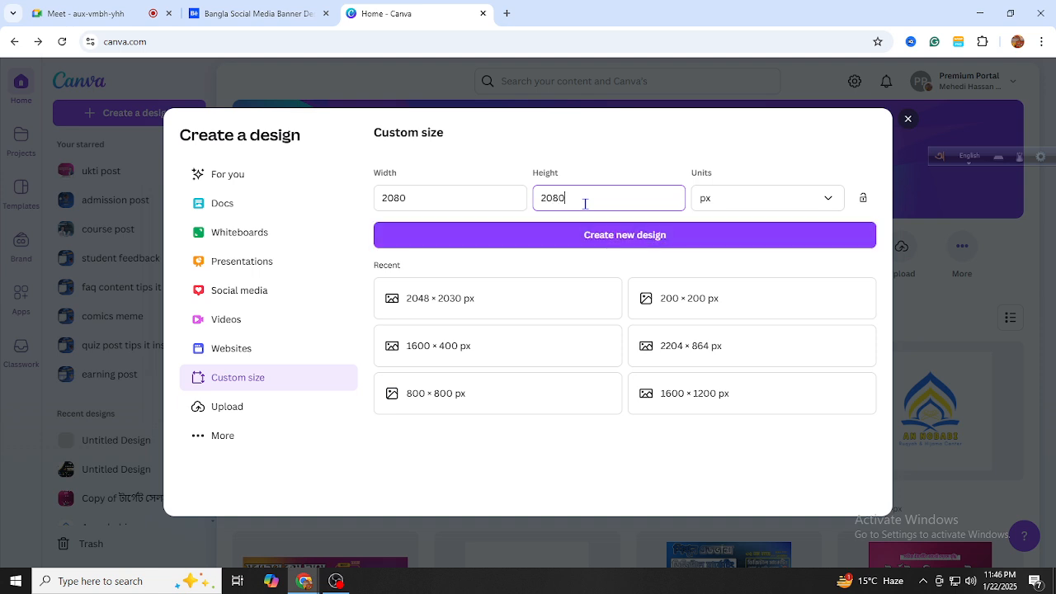
click(646, 238)
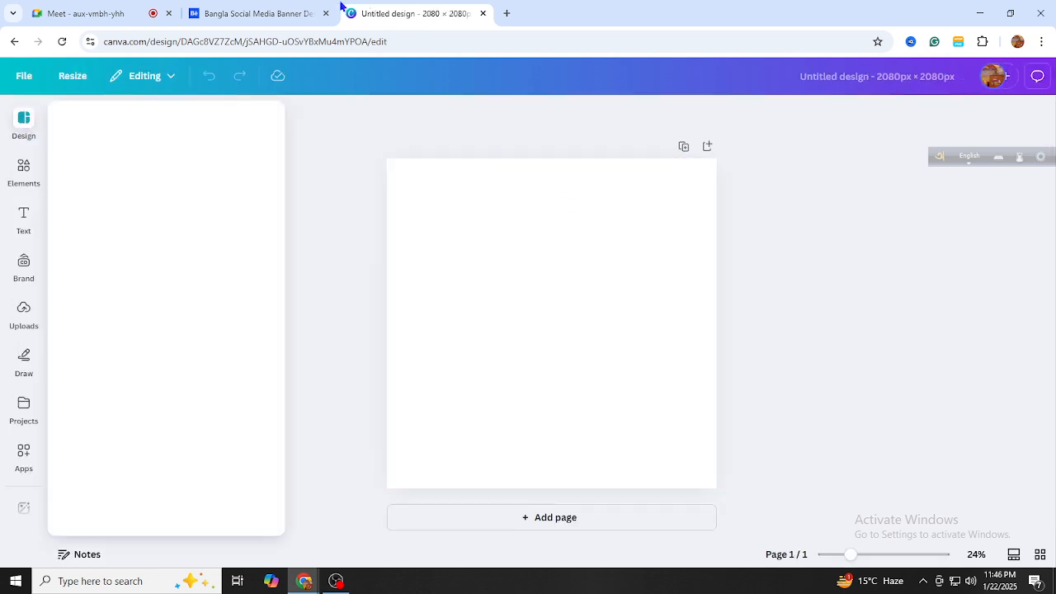
click(302, 13)
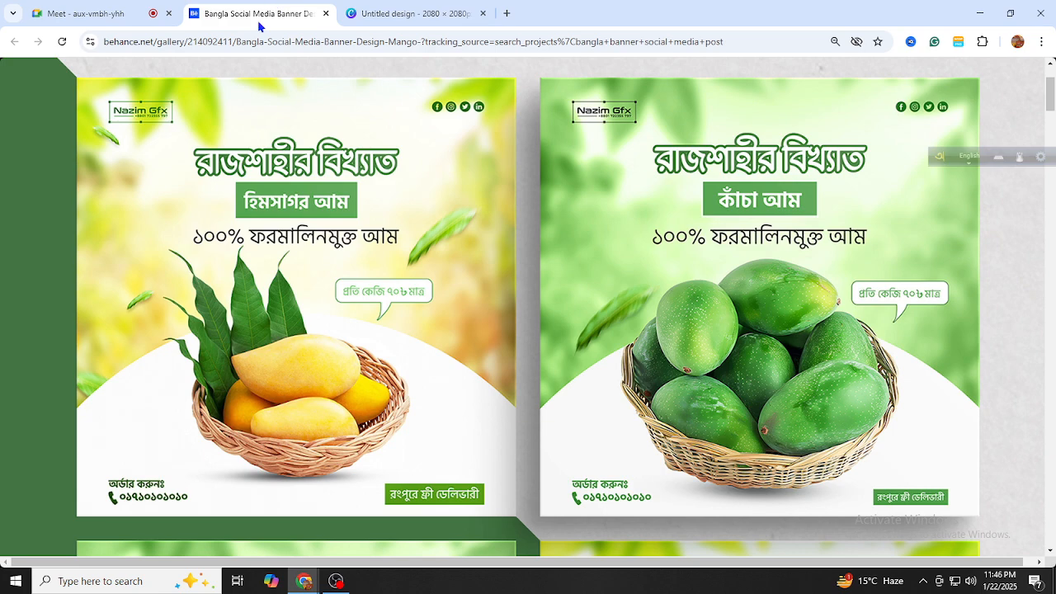
click(463, 258)
click(532, 271)
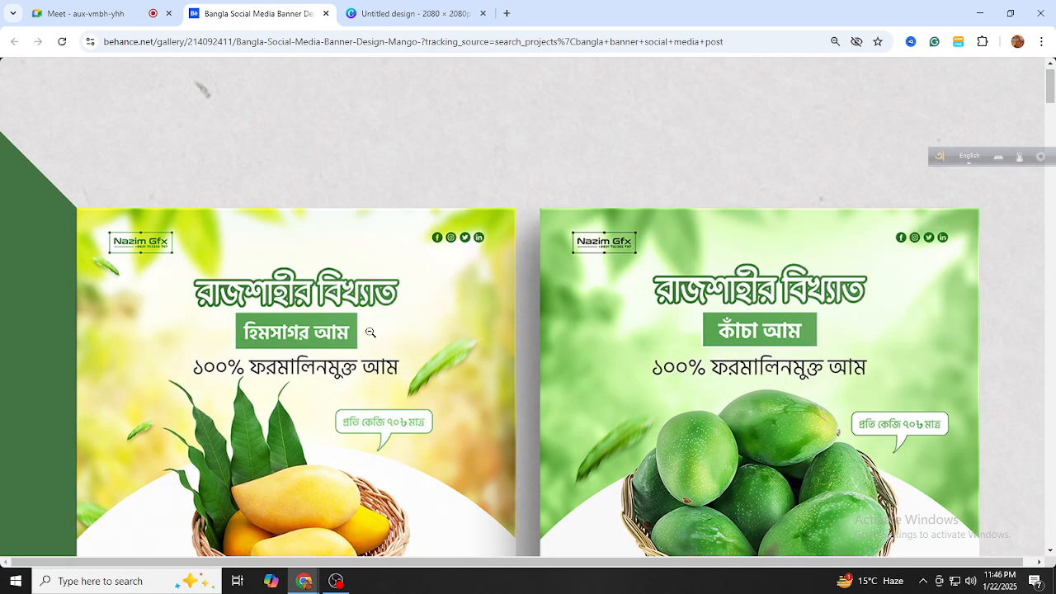
scroll(371, 331, down, 2)
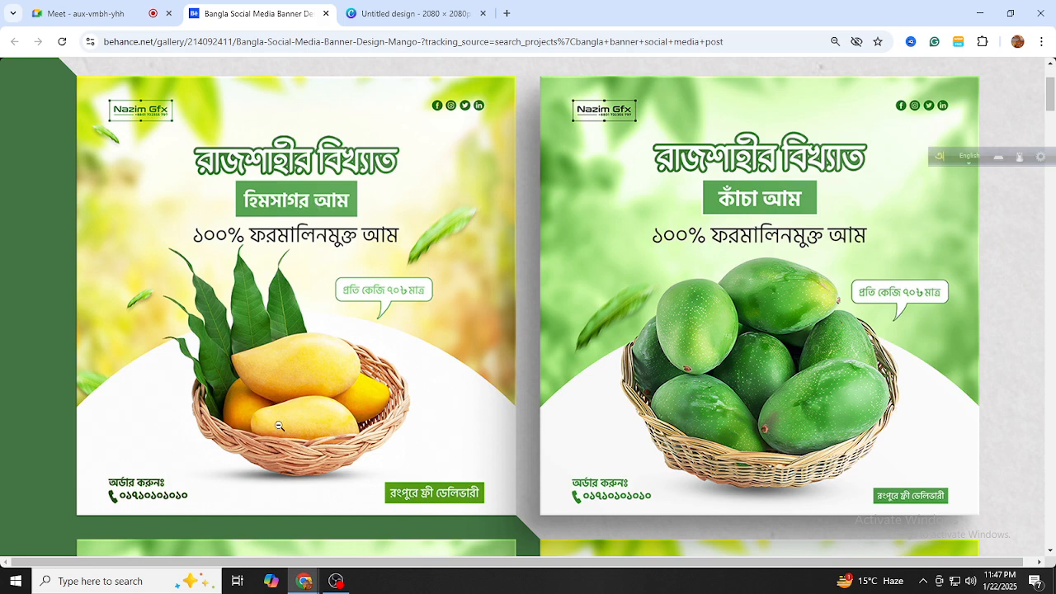
click(341, 582)
click(342, 582)
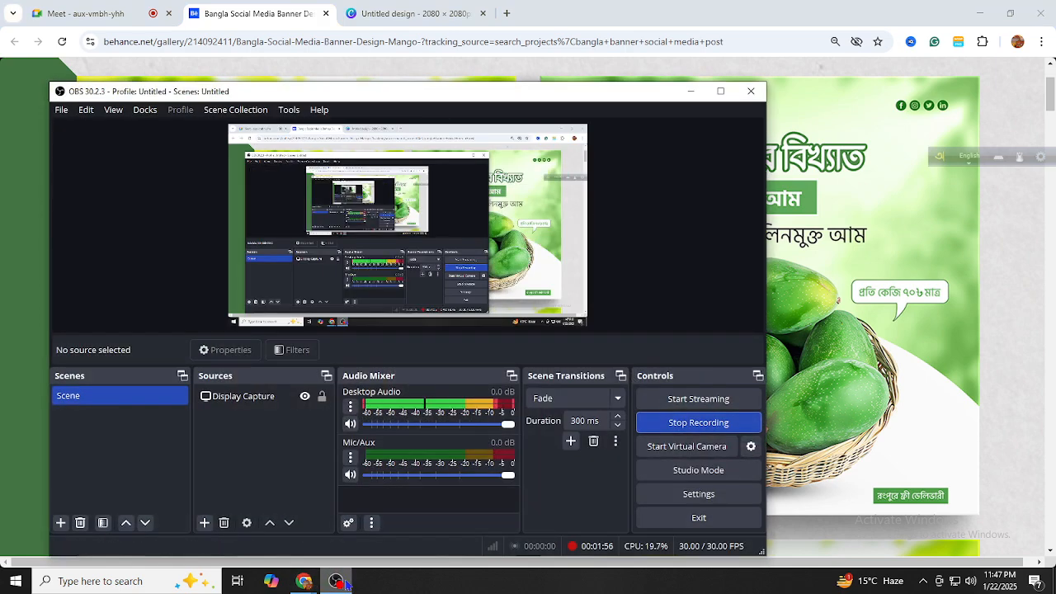
Search Canva's Elements library for 'mango garden'
click(401, 28)
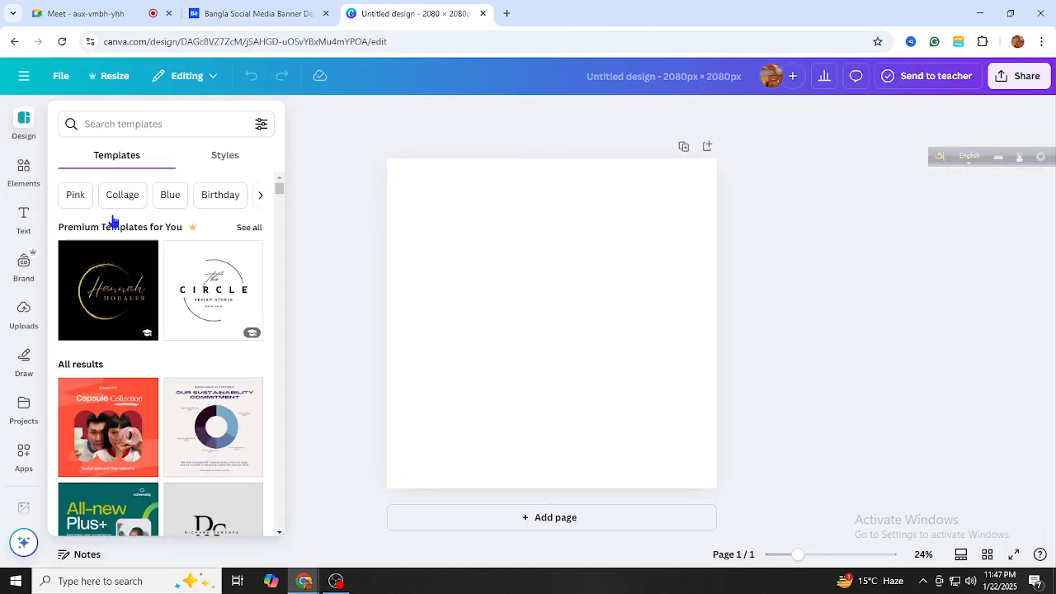
click(29, 172)
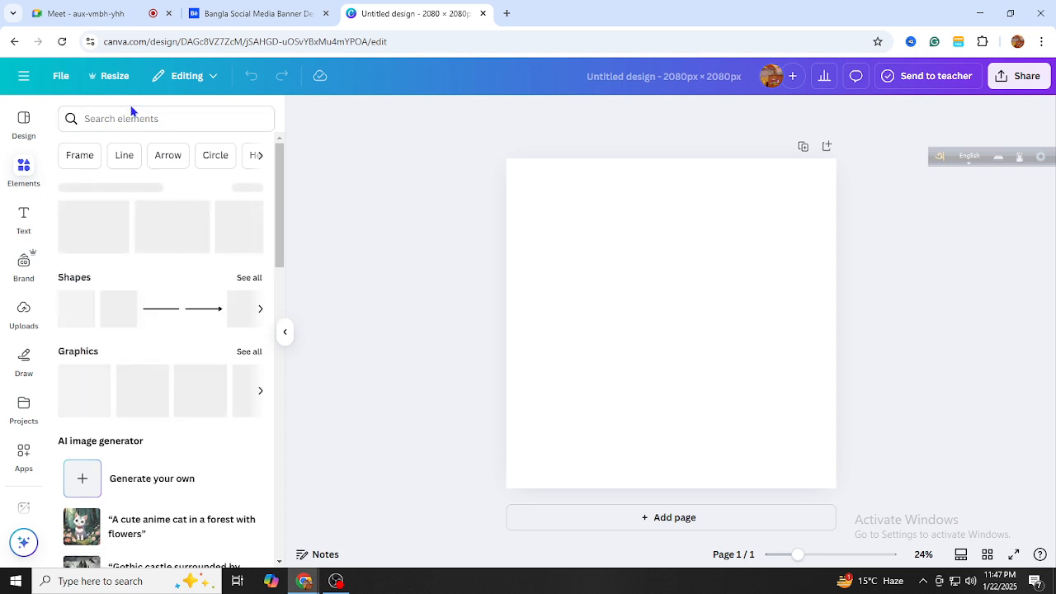
click(138, 116)
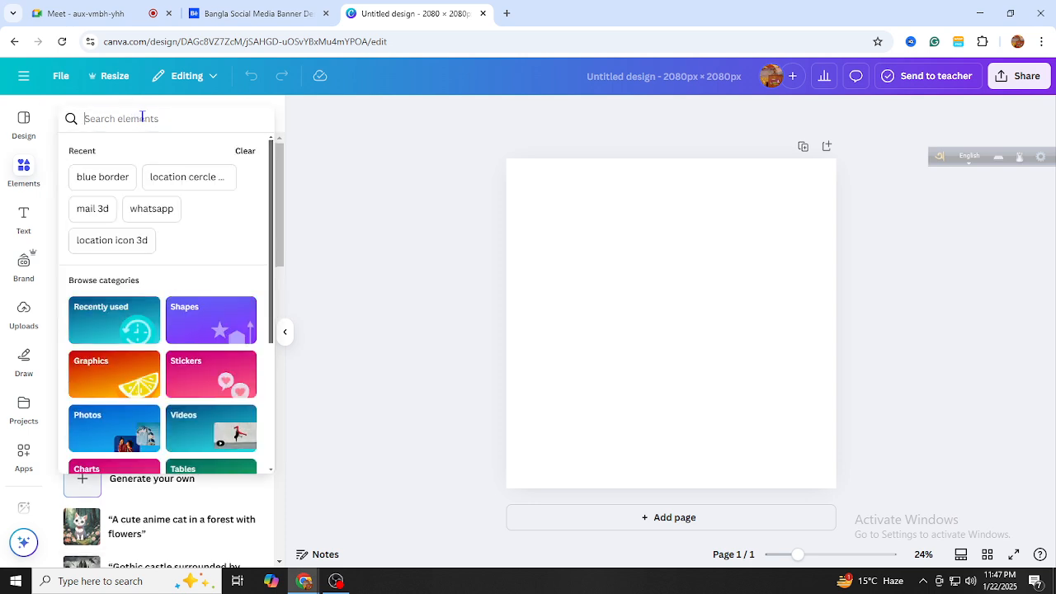
text(mango)
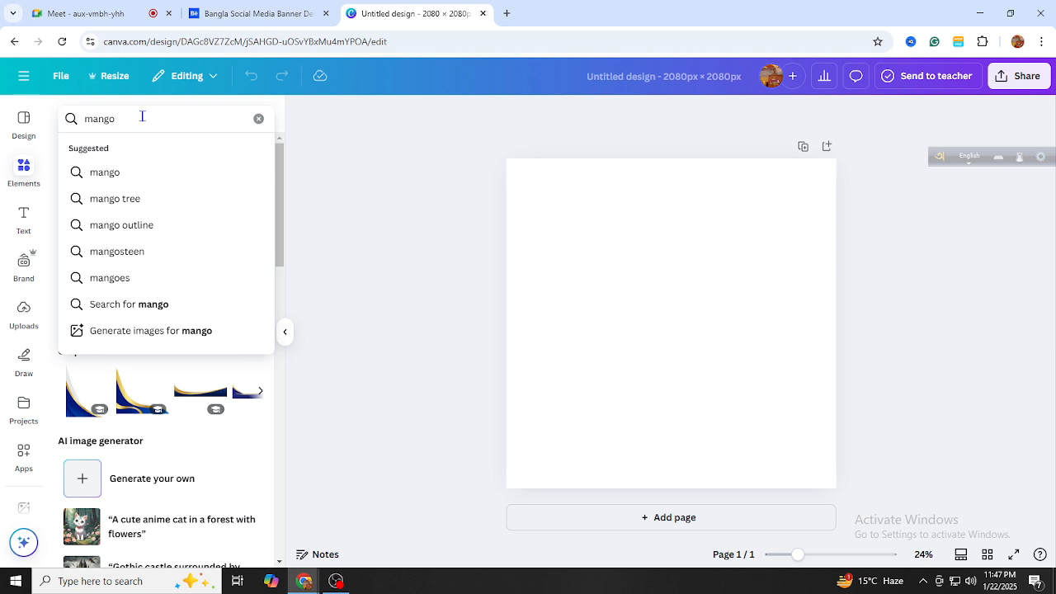
text( r)
text(garden)
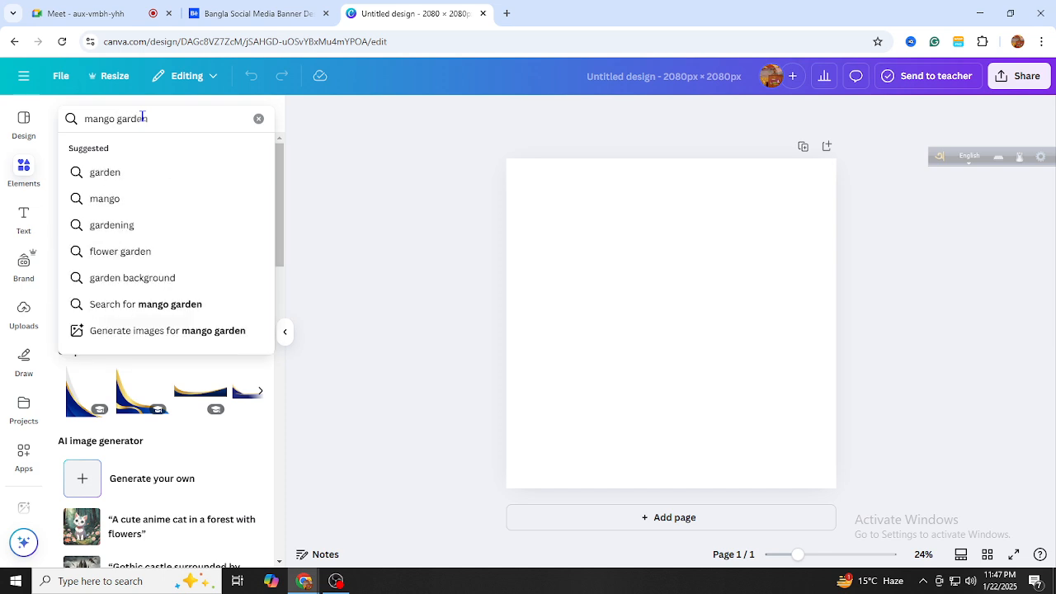
key(Return)
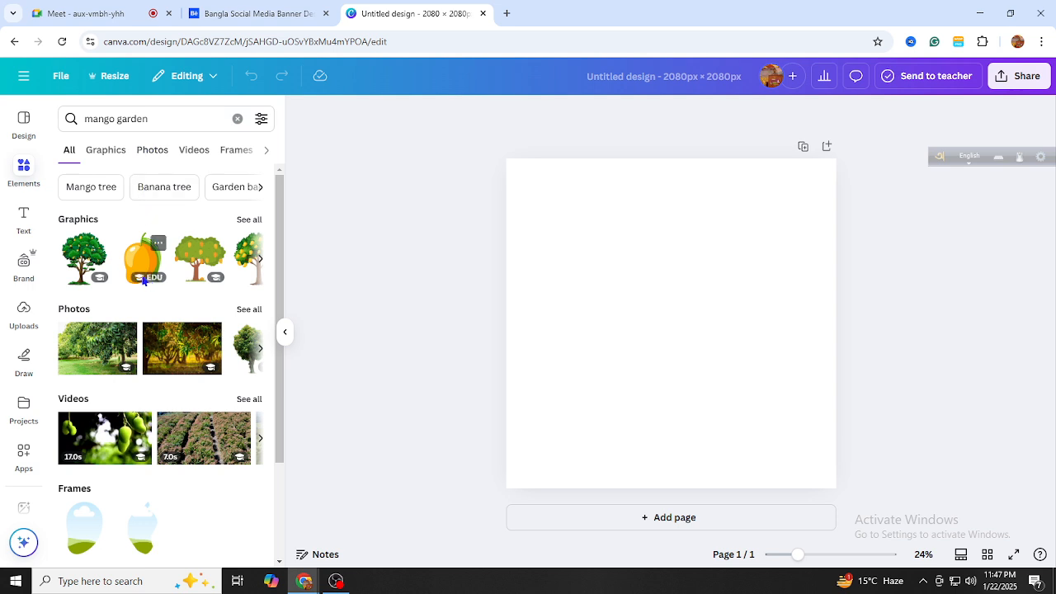
Browse the mango garden results, switching the filter from Graphics to Photos
click(105, 154)
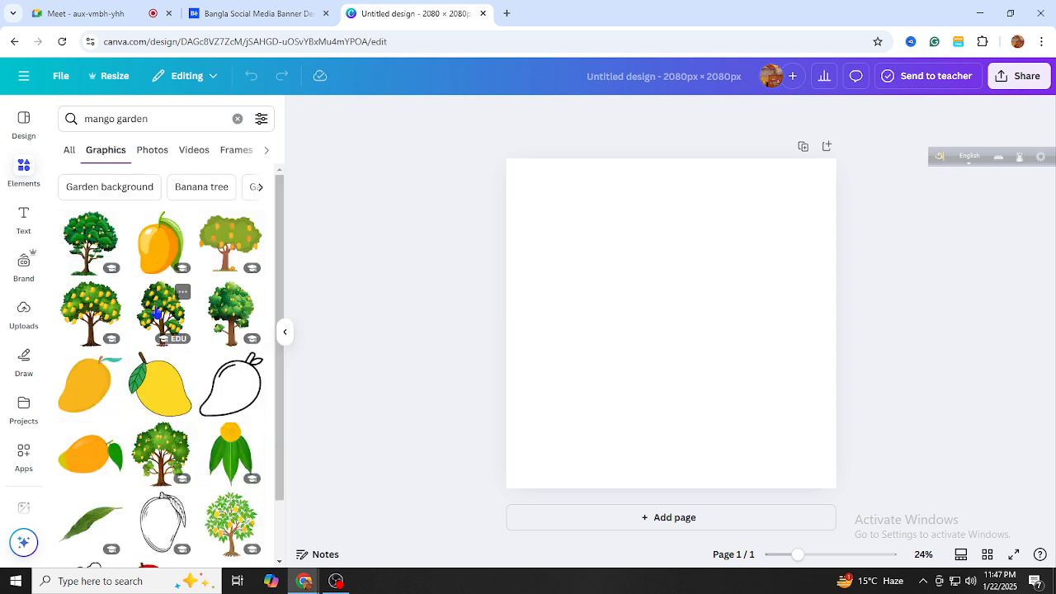
scroll(157, 312, down, 2)
scroll(161, 264, up, 2)
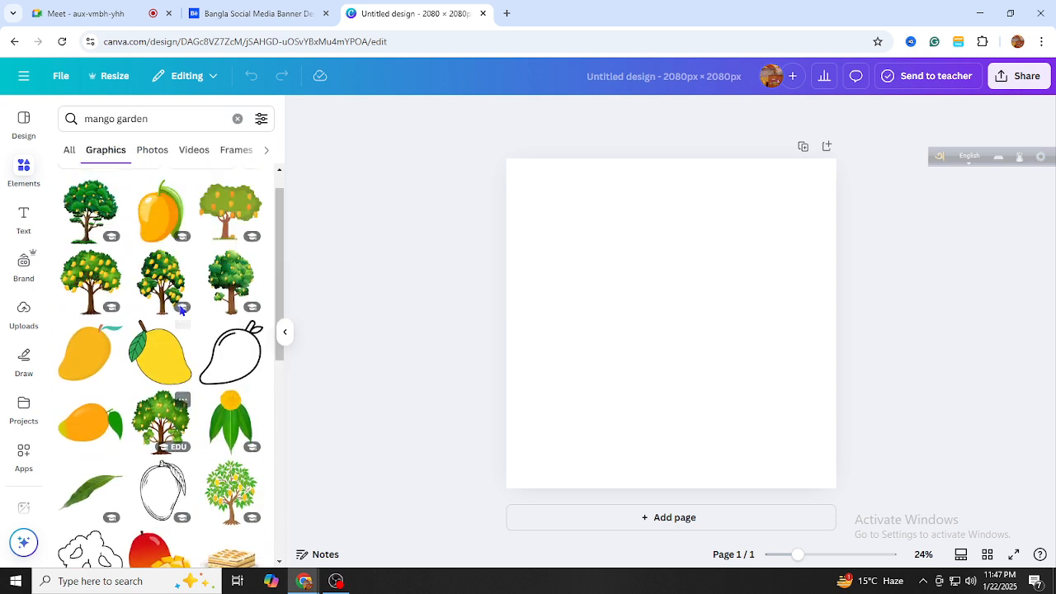
click(154, 151)
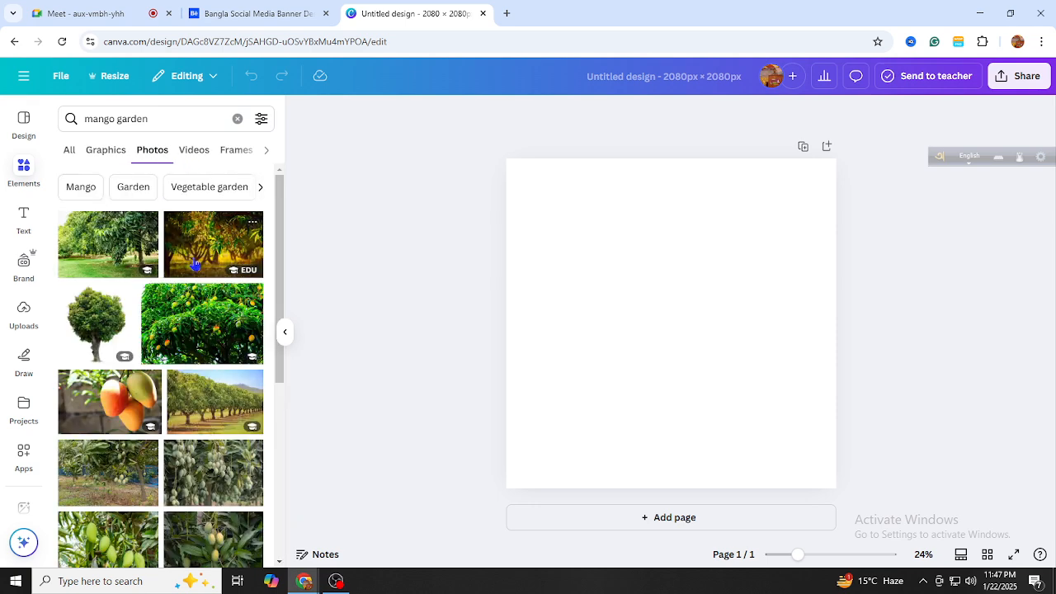
scroll(207, 285, down, 3)
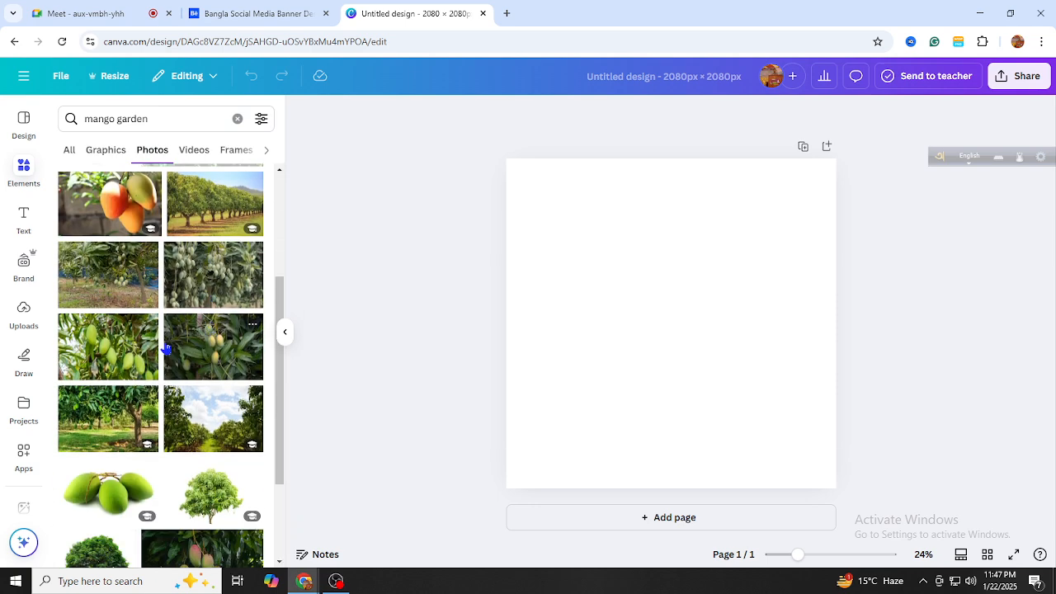
scroll(165, 348, down, 2)
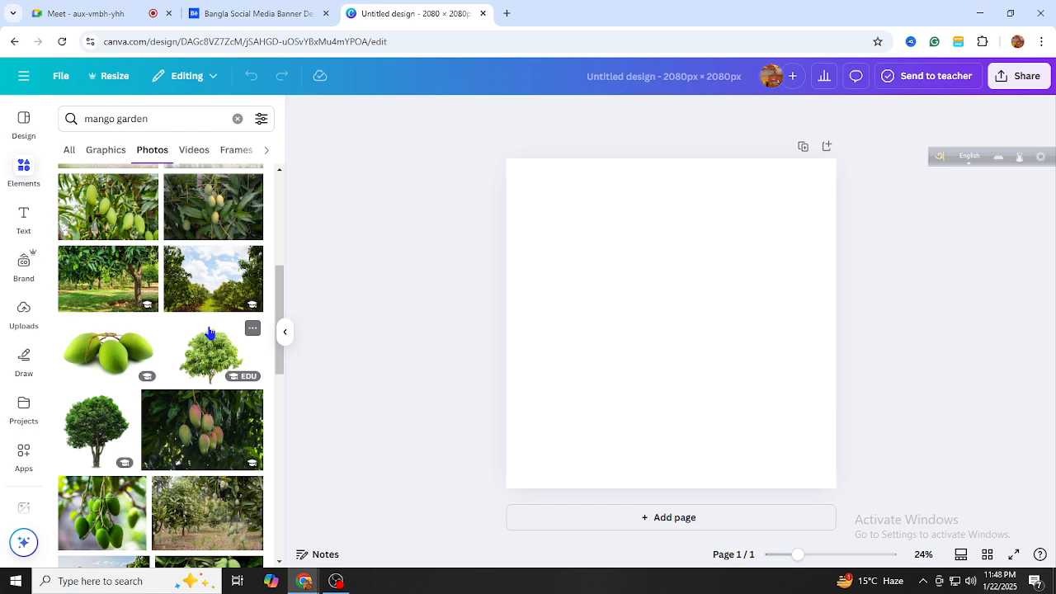
scroll(207, 334, down, 2)
scroll(209, 326, up, 5)
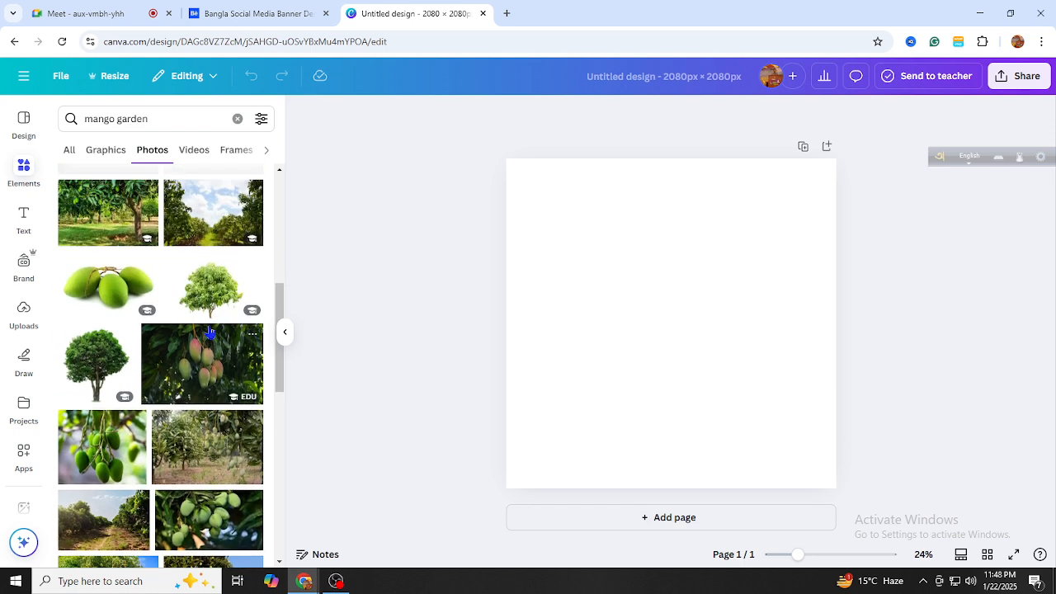
scroll(208, 320, up, 1)
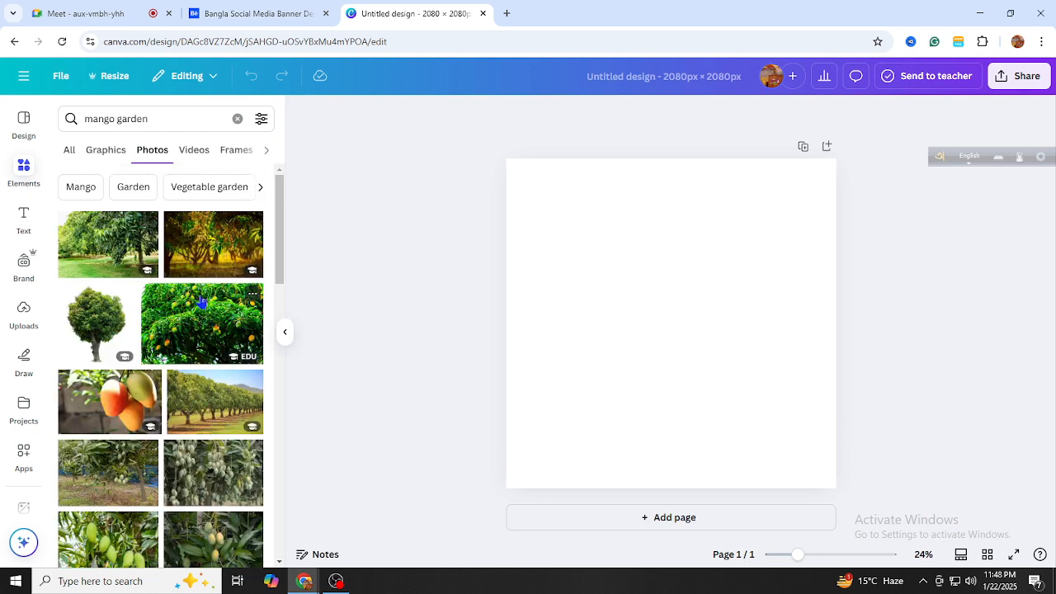
Add the fruiting mango-tree photo, nudge it up the page, and browse more photos
click(196, 260)
drag(672, 326, 209, 302)
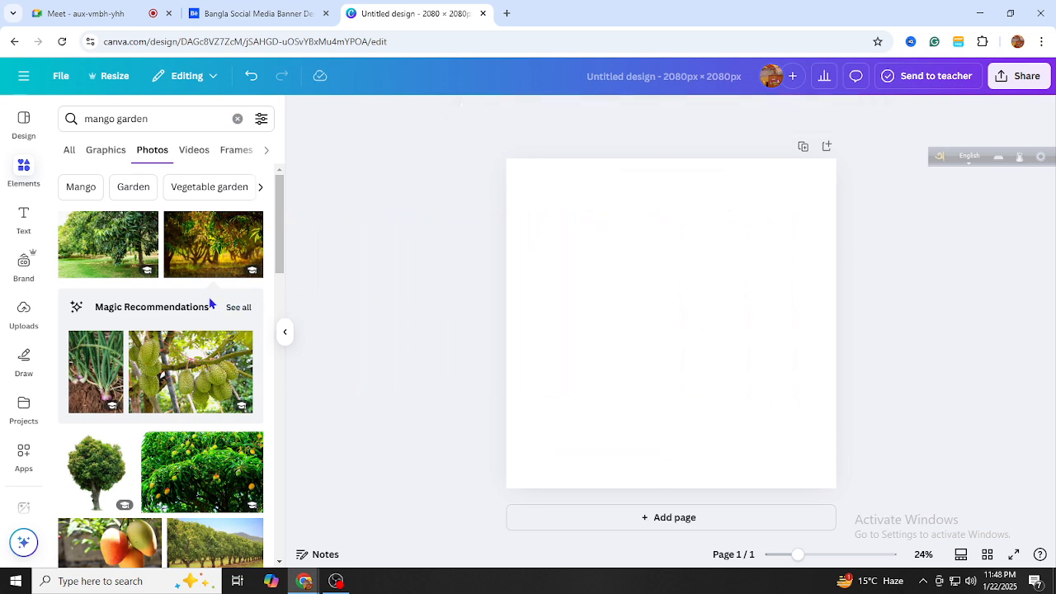
scroll(198, 314, down, 5)
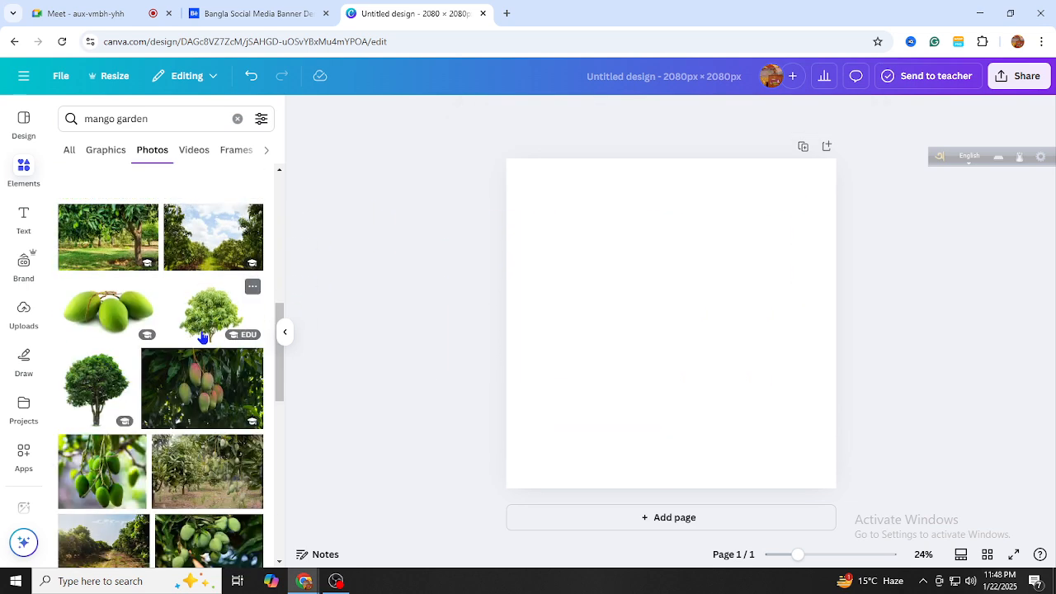
scroll(198, 334, down, 5)
scroll(203, 338, down, 10)
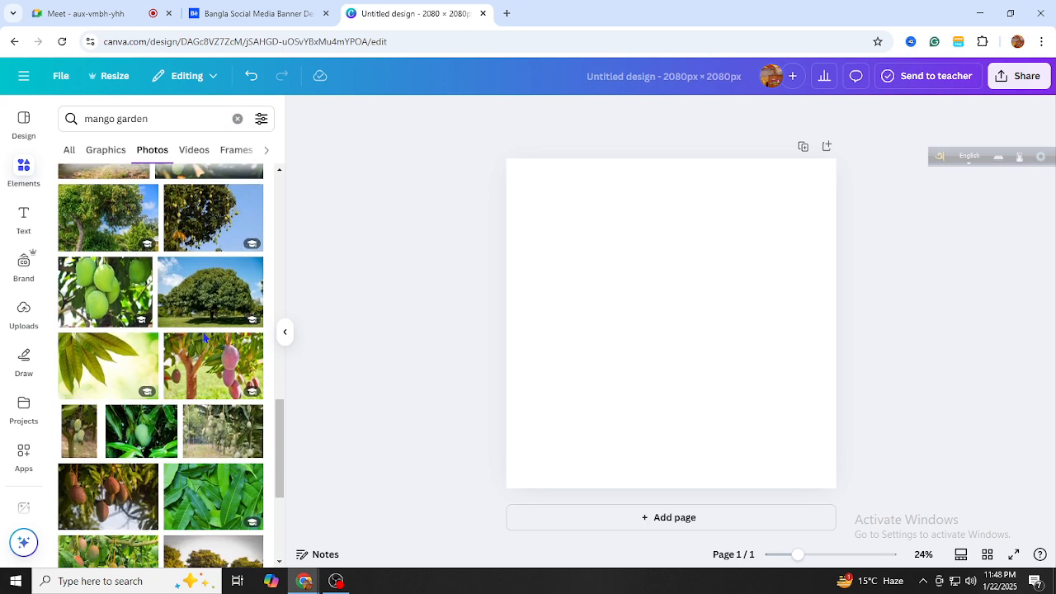
scroll(202, 343, down, 1)
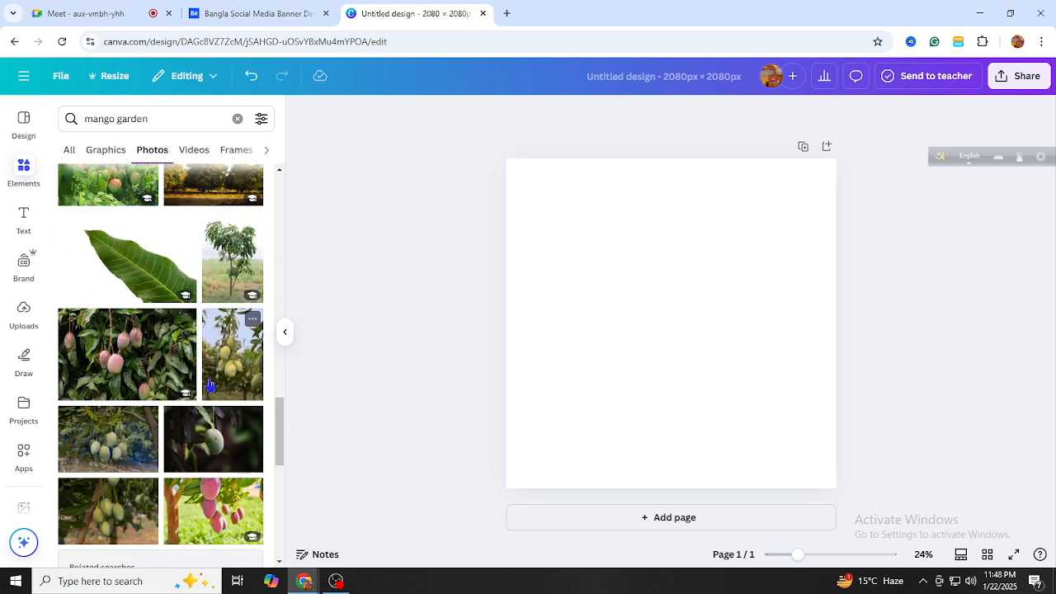
scroll(145, 353, up, 3)
scroll(212, 363, up, 5)
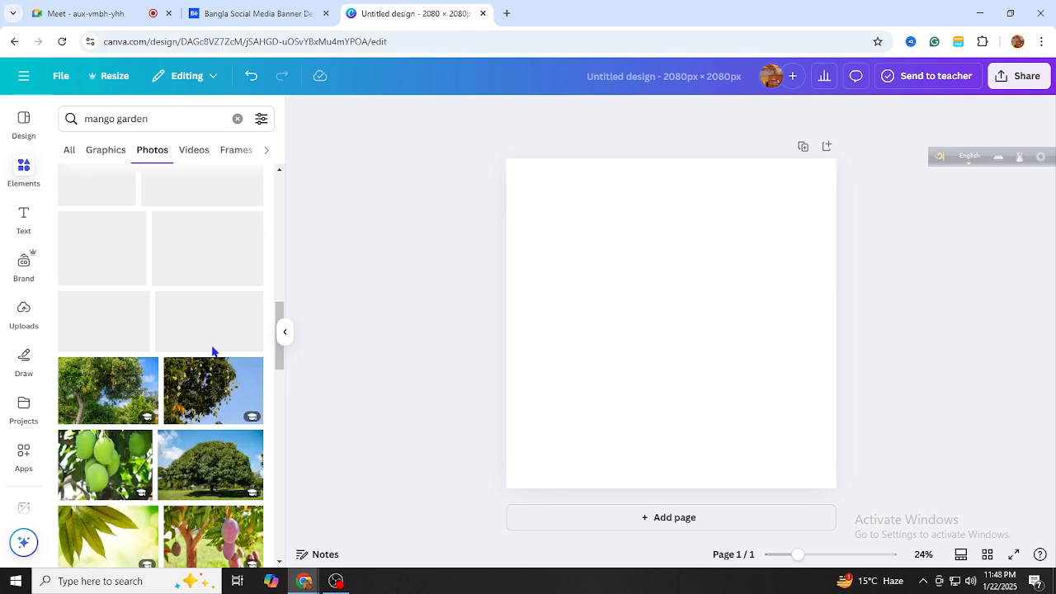
Check the Behance reference banner, then return to the Canva photo results
key(ctrl+shift+Tab)
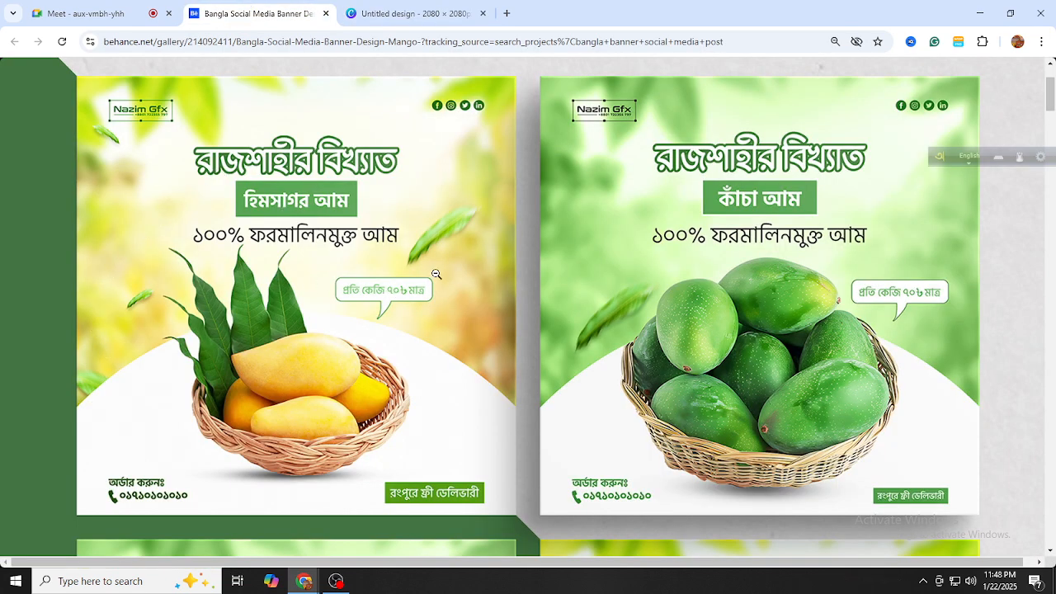
click(400, 18)
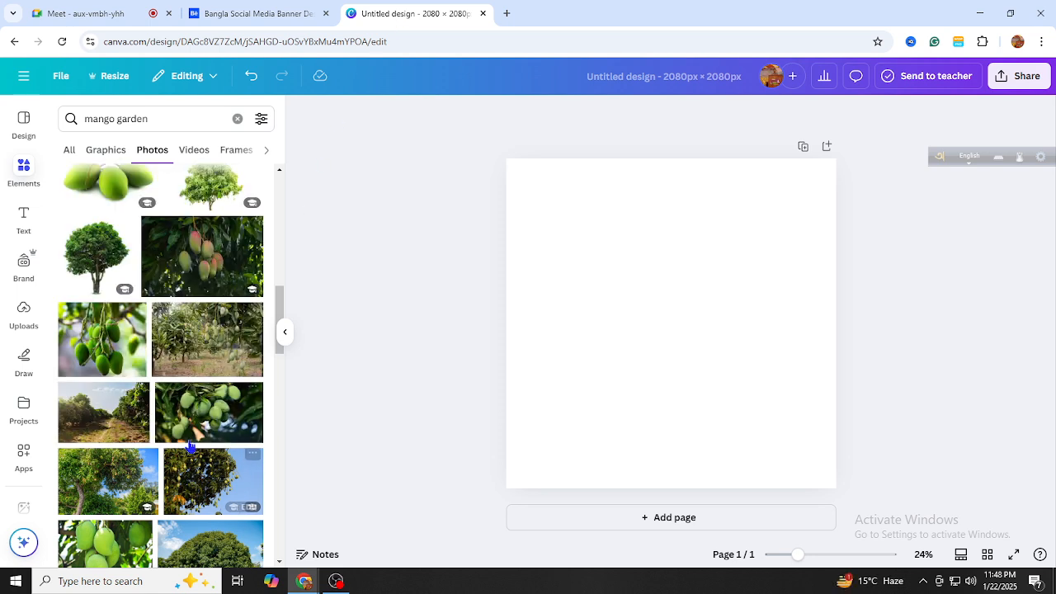
scroll(202, 430, up, 3)
scroll(206, 405, up, 5)
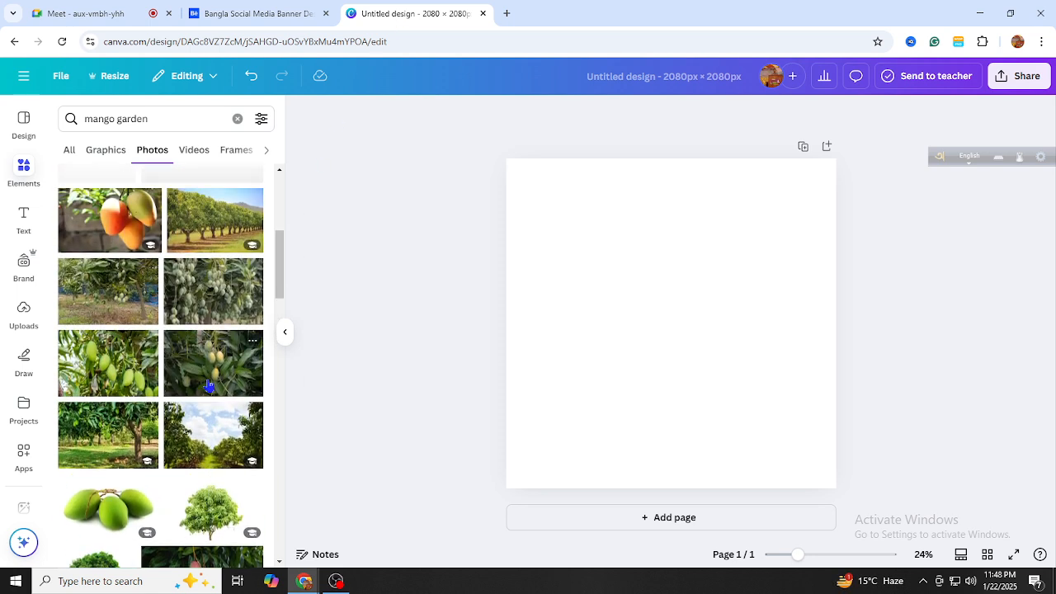
scroll(212, 378, up, 2)
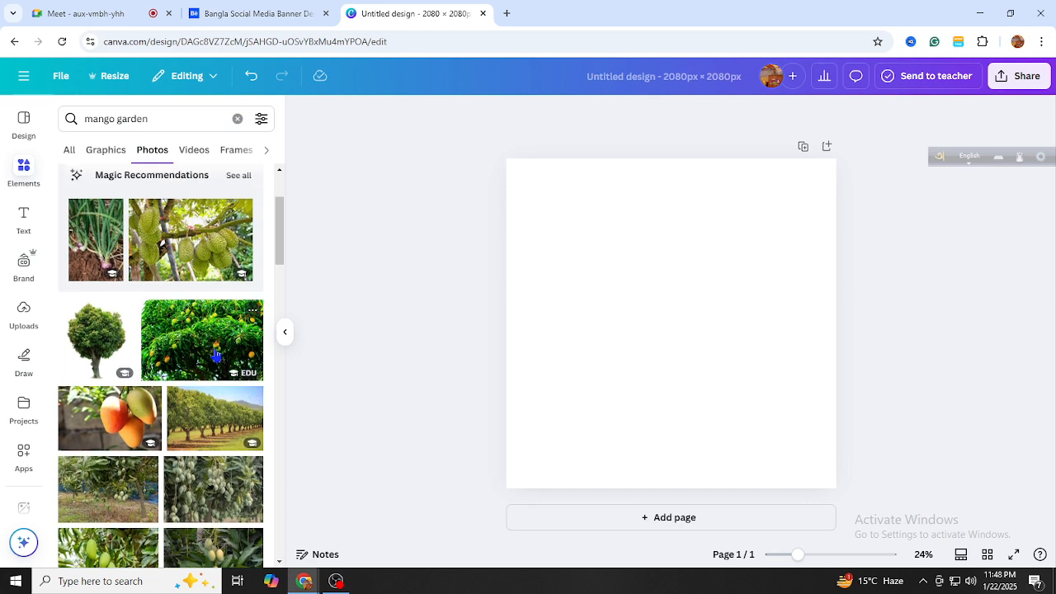
Add the mango-tree photo and enlarge it to cover page 1, leaving transparency unchanged
click(214, 353)
drag(689, 298, 650, 222)
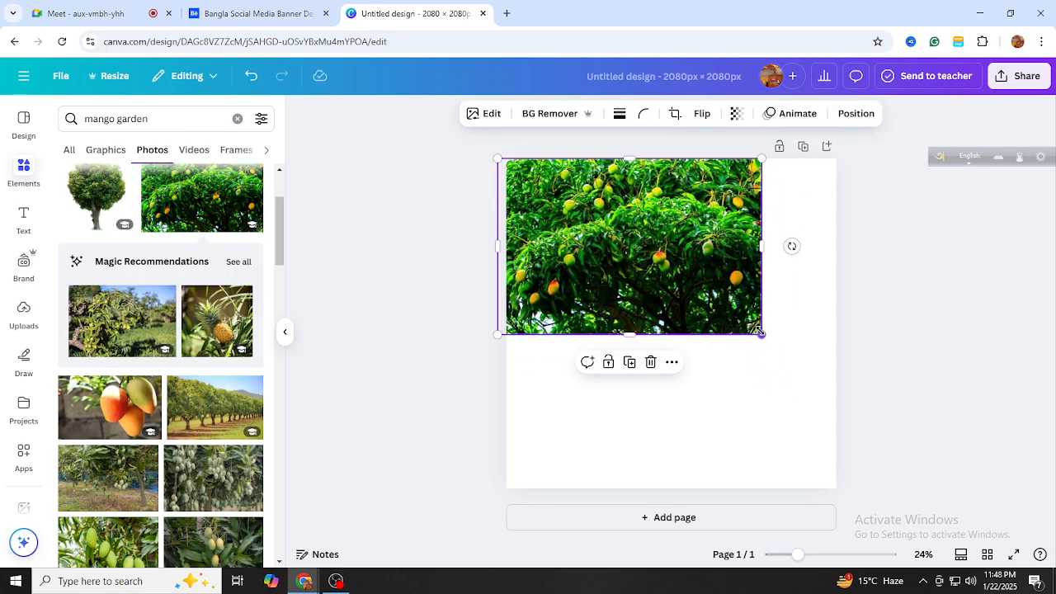
drag(760, 334, 1013, 502)
drag(850, 462, 766, 442)
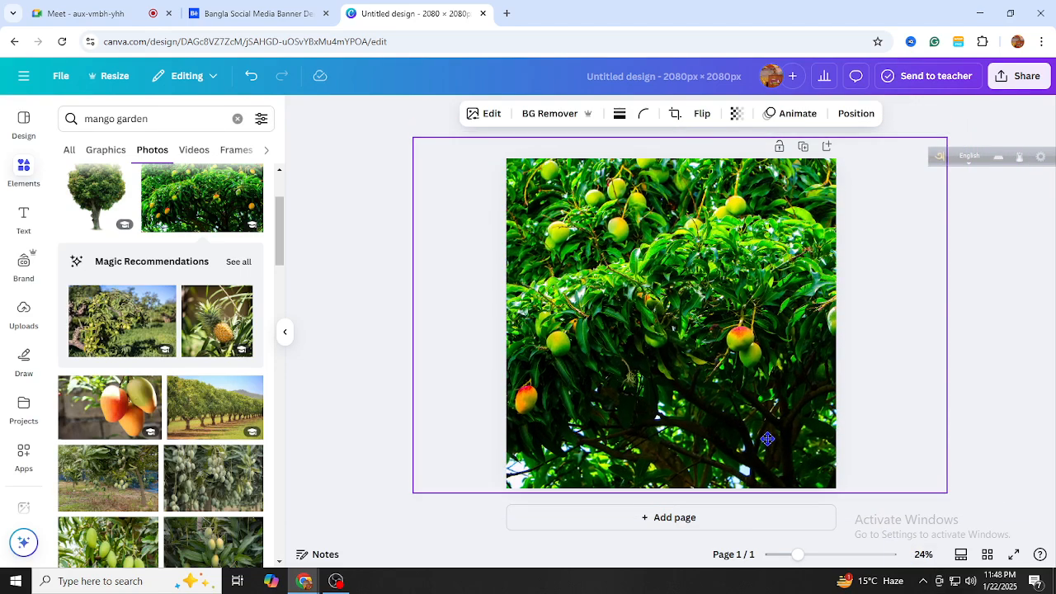
click(738, 115)
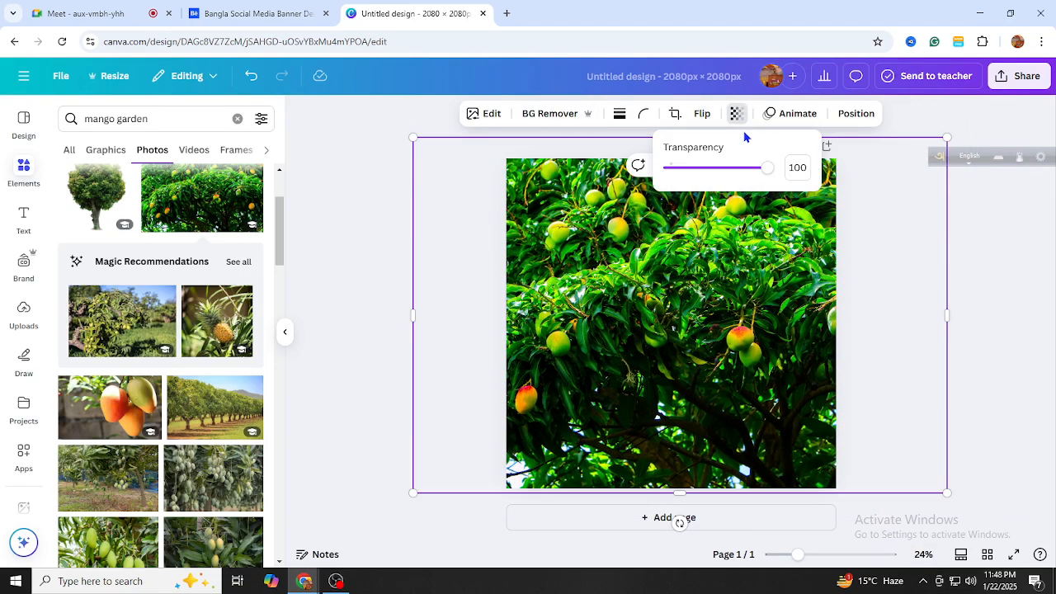
click(903, 113)
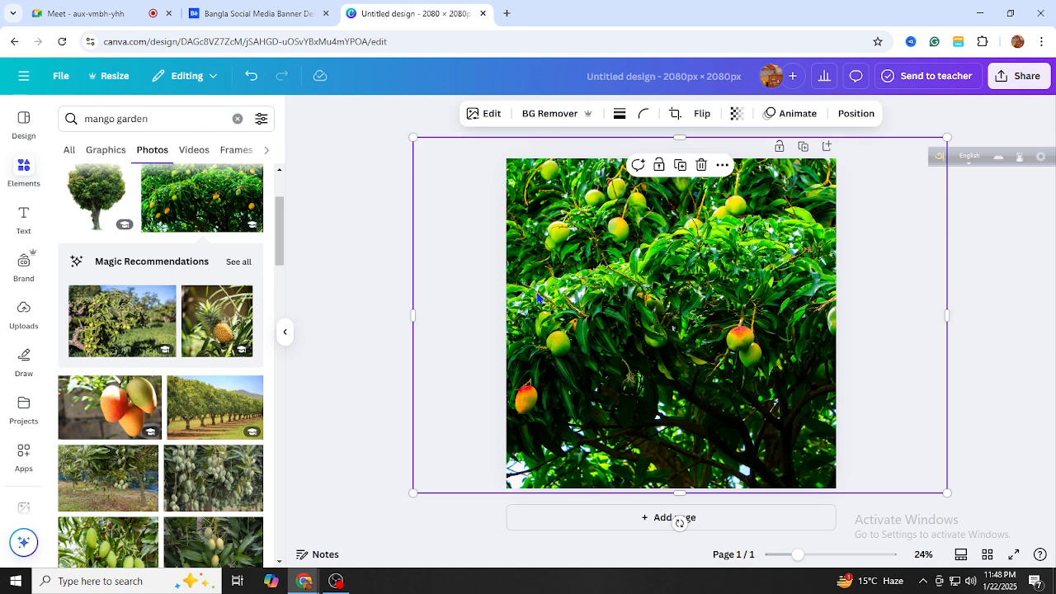
Add a second page and fill it with the mango orchard photo
click(660, 517)
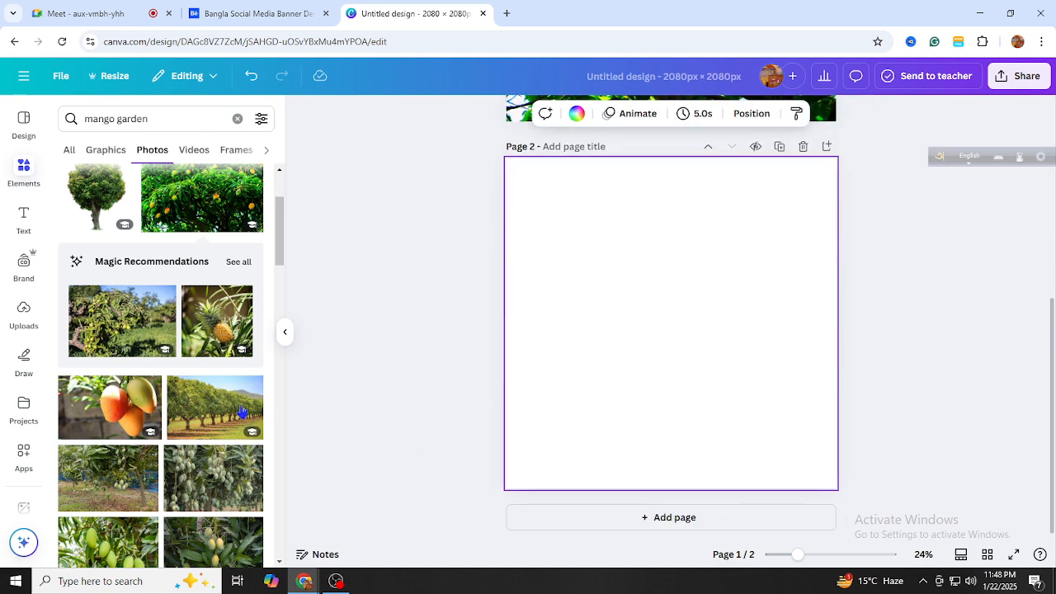
click(214, 407)
drag(759, 409, 1023, 516)
drag(876, 451, 733, 431)
Scroll back up to review the mango-tree photo on page 1
scroll(925, 341, up, 2)
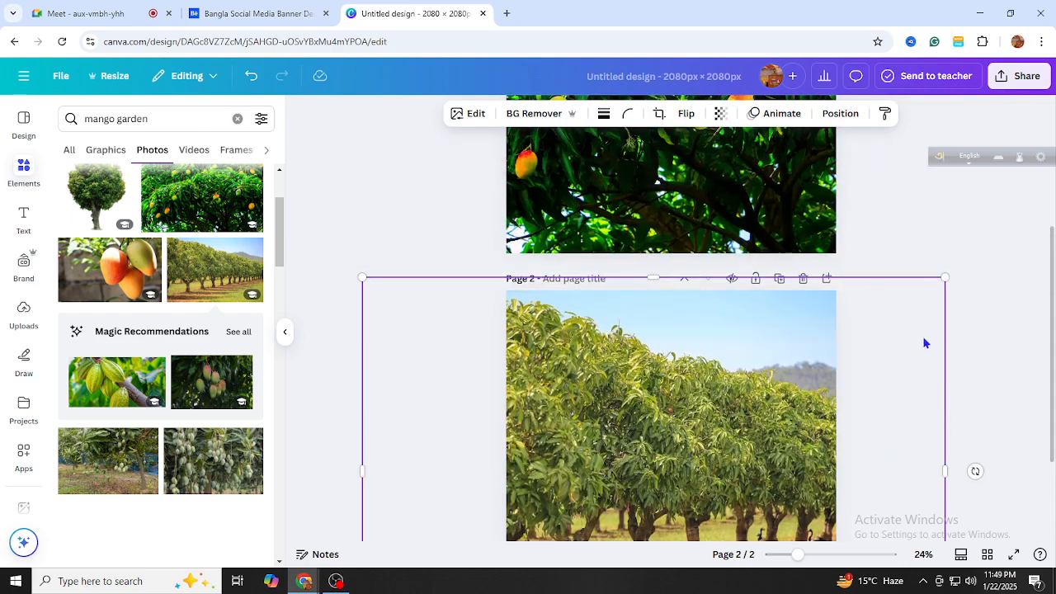
scroll(660, 215, up, 3)
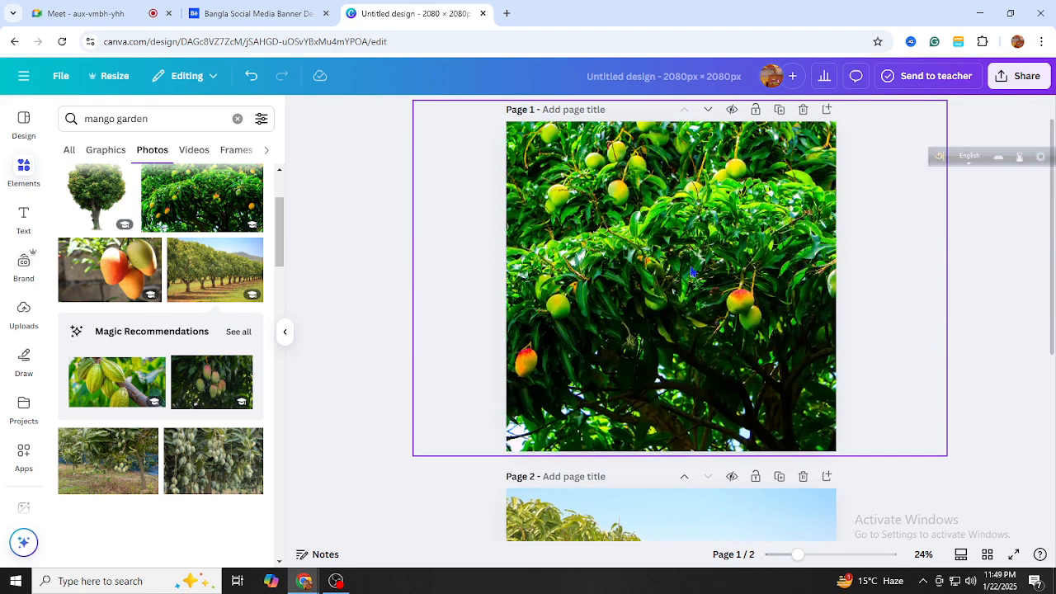
click(640, 258)
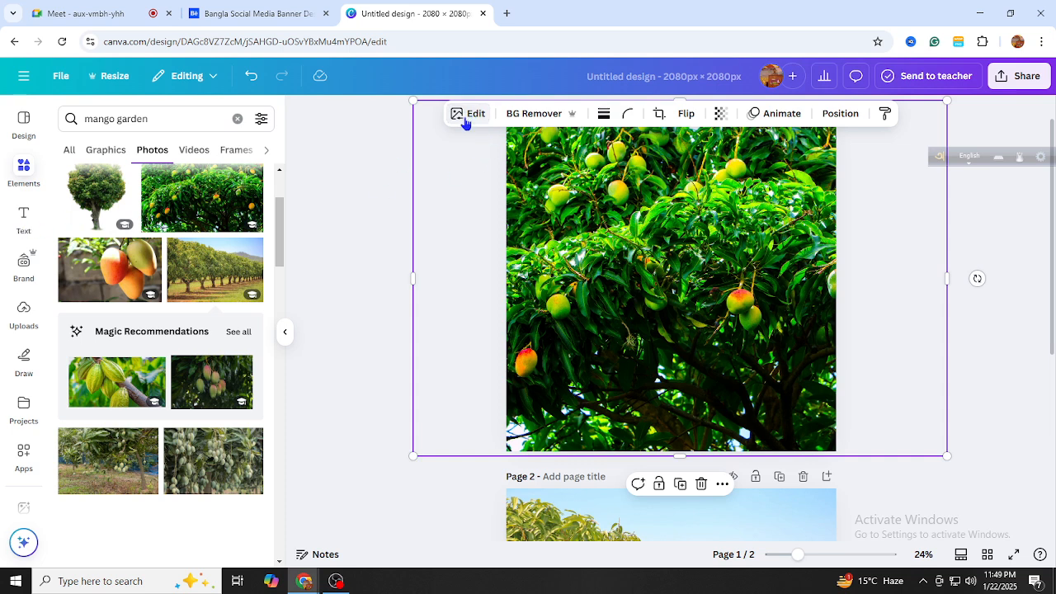
scroll(406, 264, up, 1)
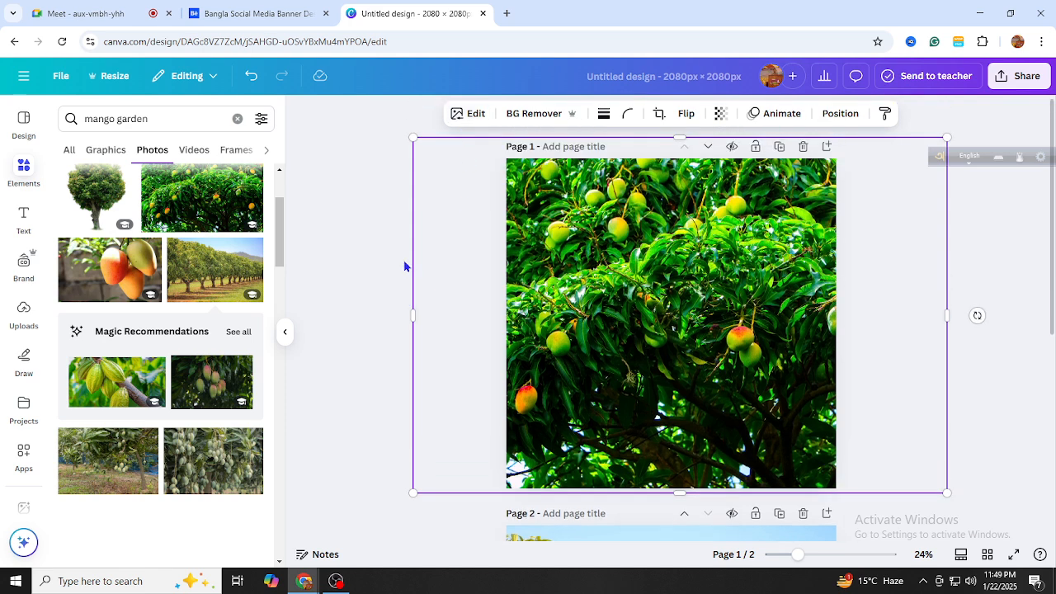
click(376, 213)
Apply an Edit > Effects Blur to the mango-tree photo: Whole image, intensity 35
click(530, 282)
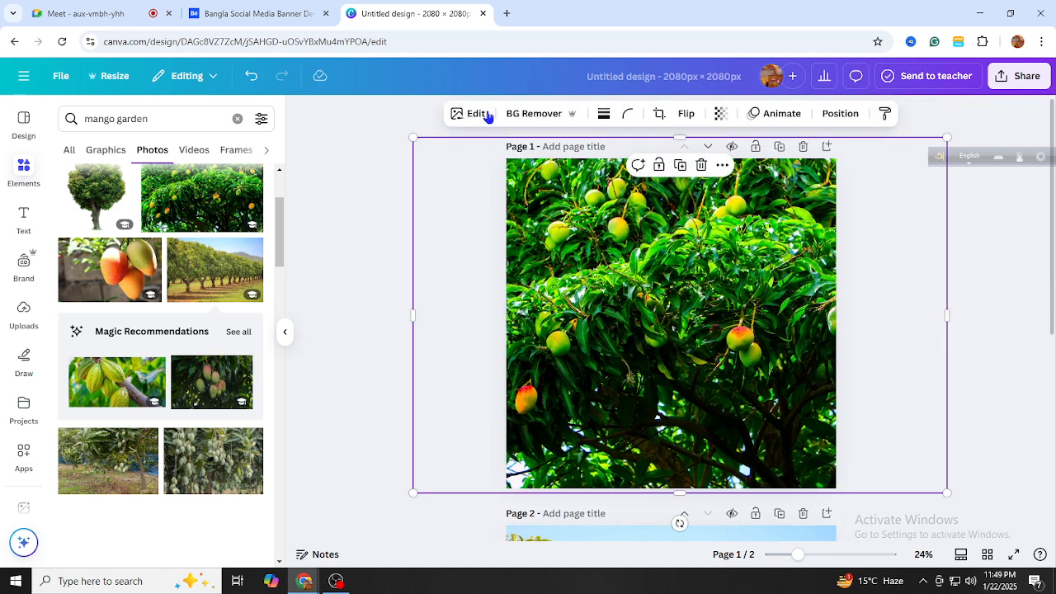
click(482, 113)
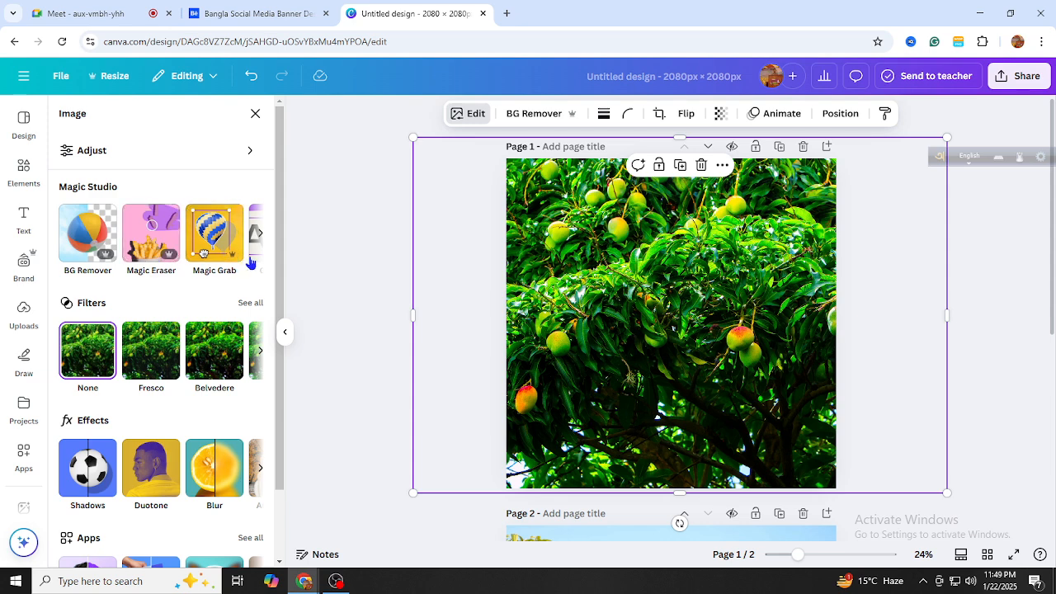
scroll(222, 396, down, 1)
click(213, 412)
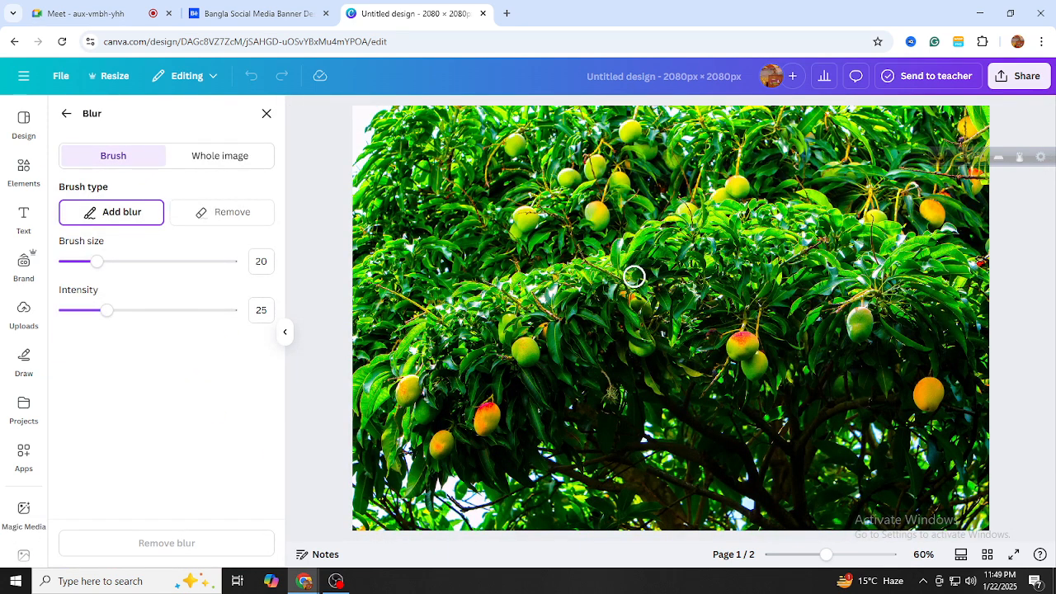
drag(826, 554, 814, 555)
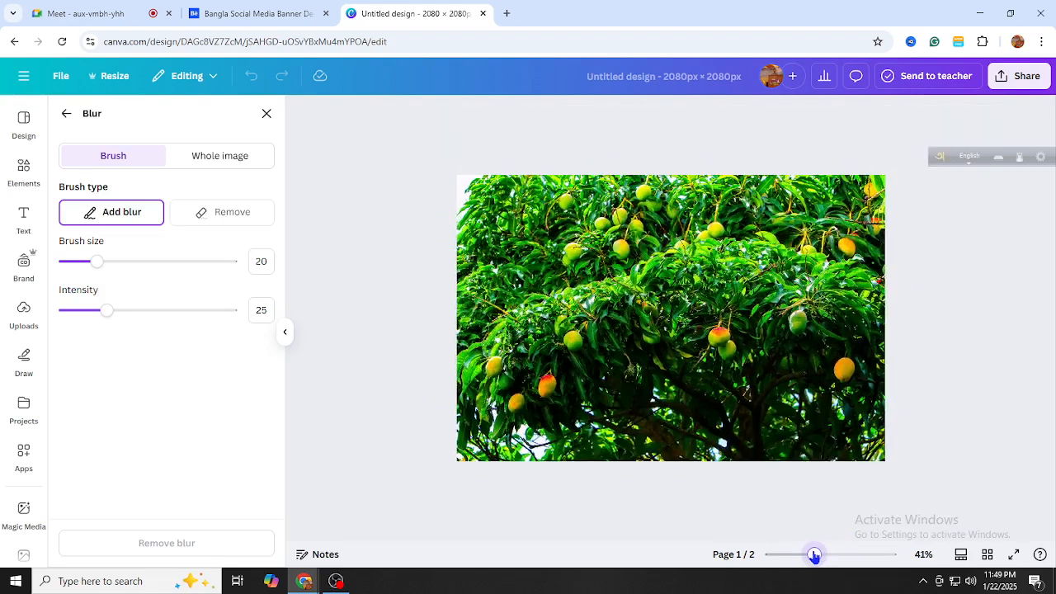
click(191, 158)
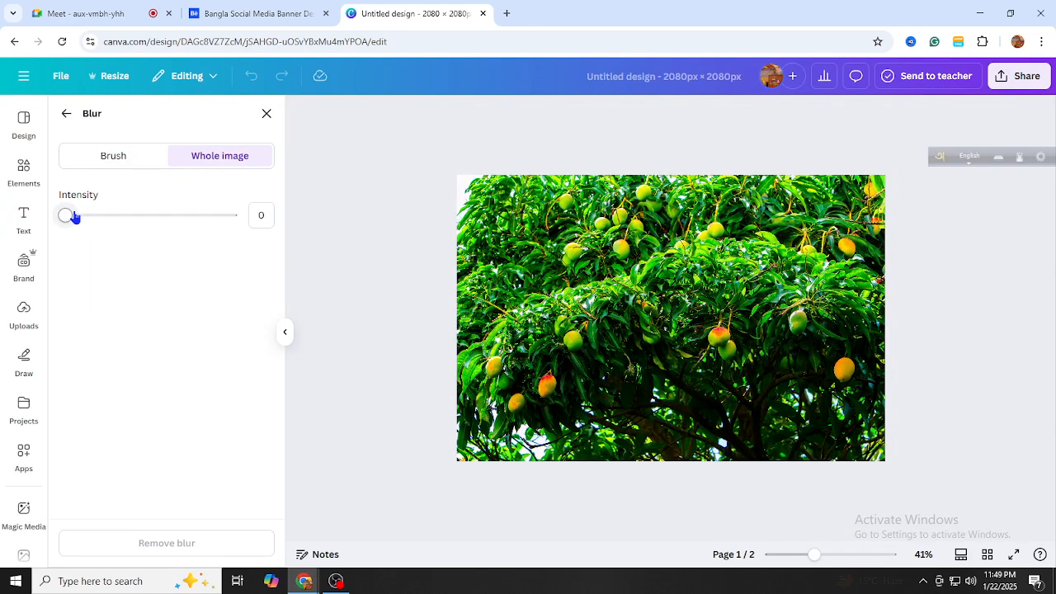
drag(110, 222, 292, 250)
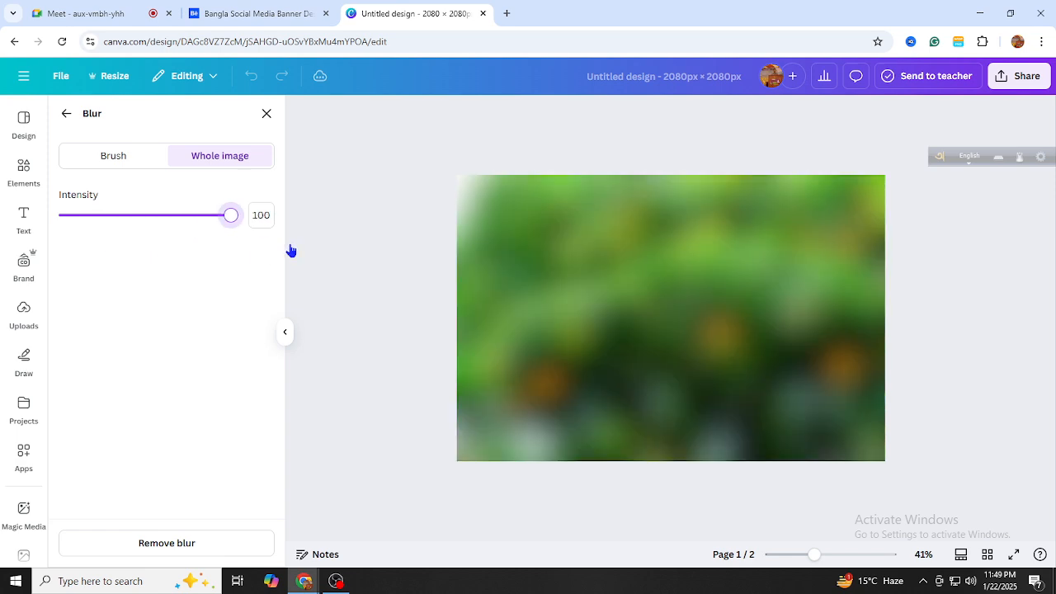
drag(179, 246, 124, 217)
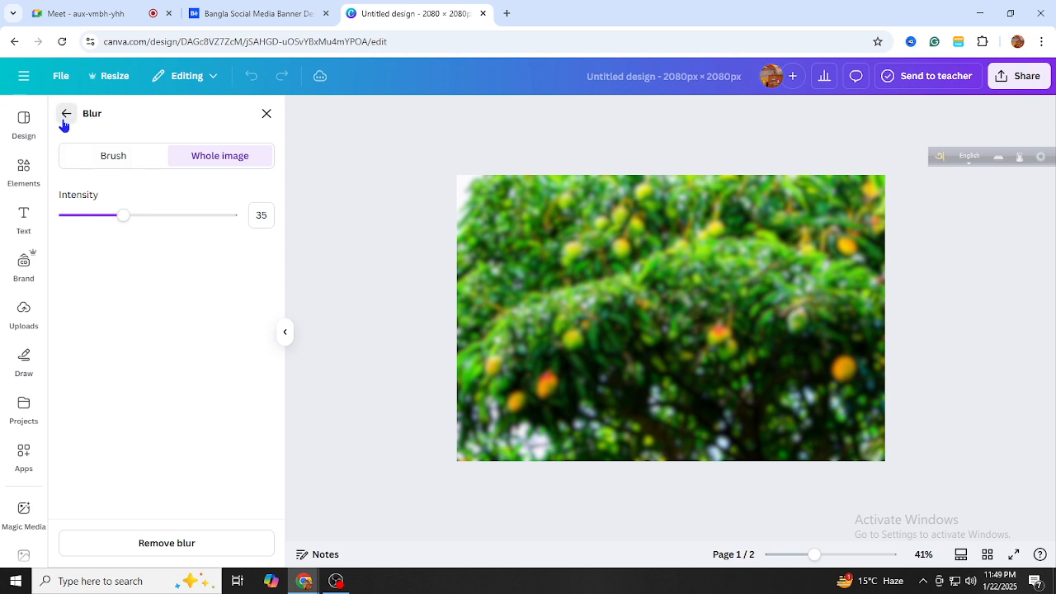
click(66, 115)
In Adjust's color edit, shift the yellow tone's hue and raise its saturation to 93
click(119, 157)
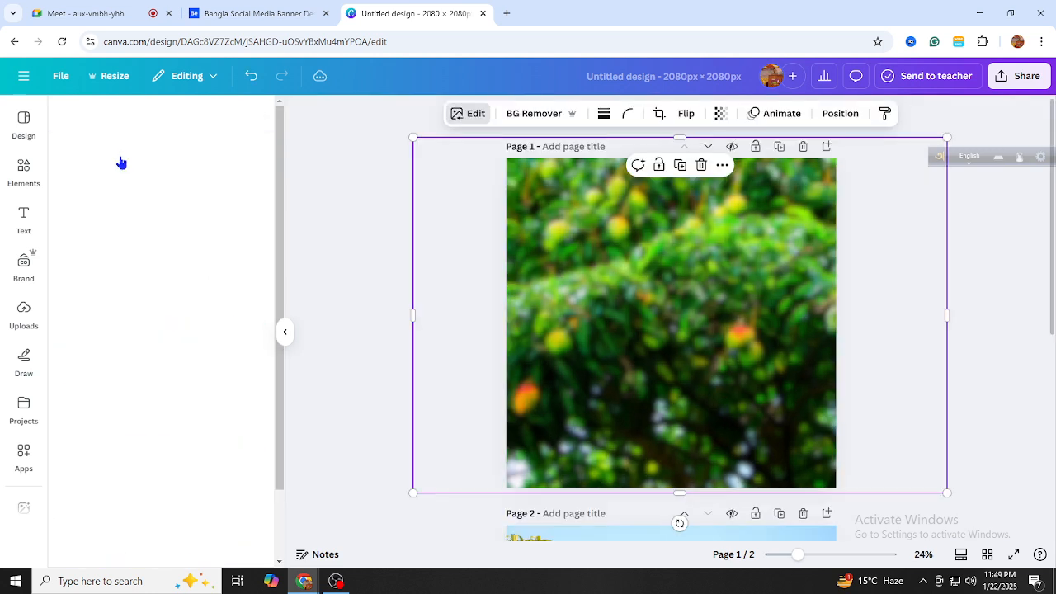
scroll(132, 325, down, 1)
scroll(139, 336, down, 2)
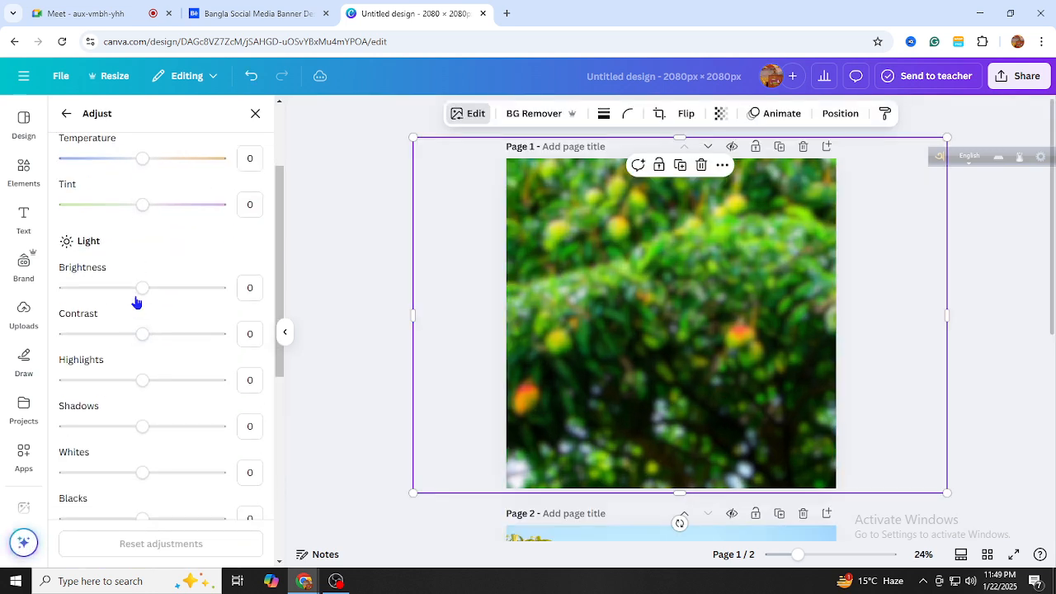
scroll(141, 371, down, 7)
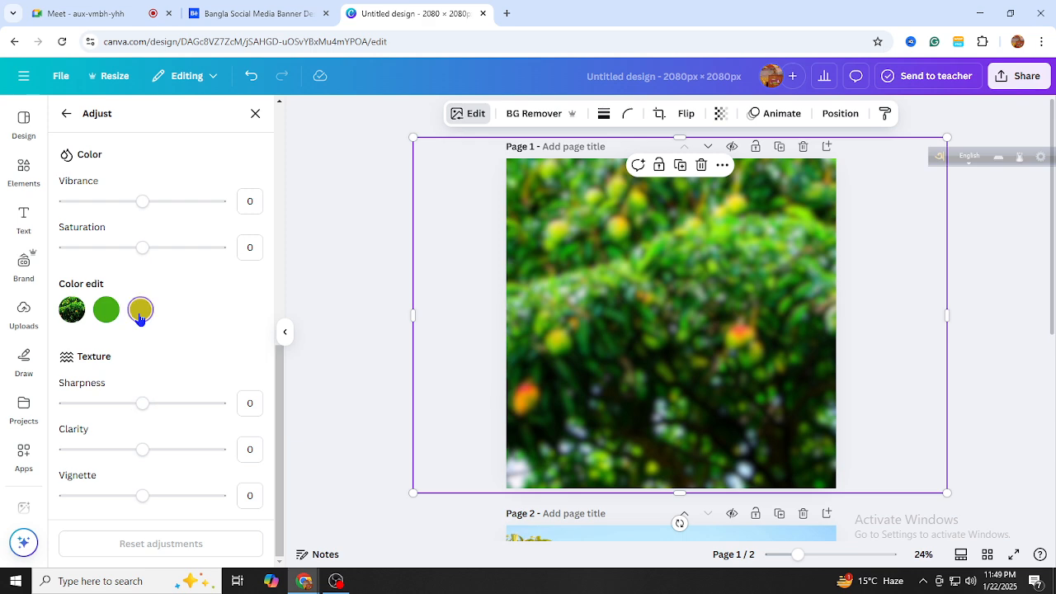
click(140, 312)
mouse_move(142, 372)
mouse_down()
mouse_move(115, 375)
mouse_move(129, 373)
mouse_up()
click(256, 13)
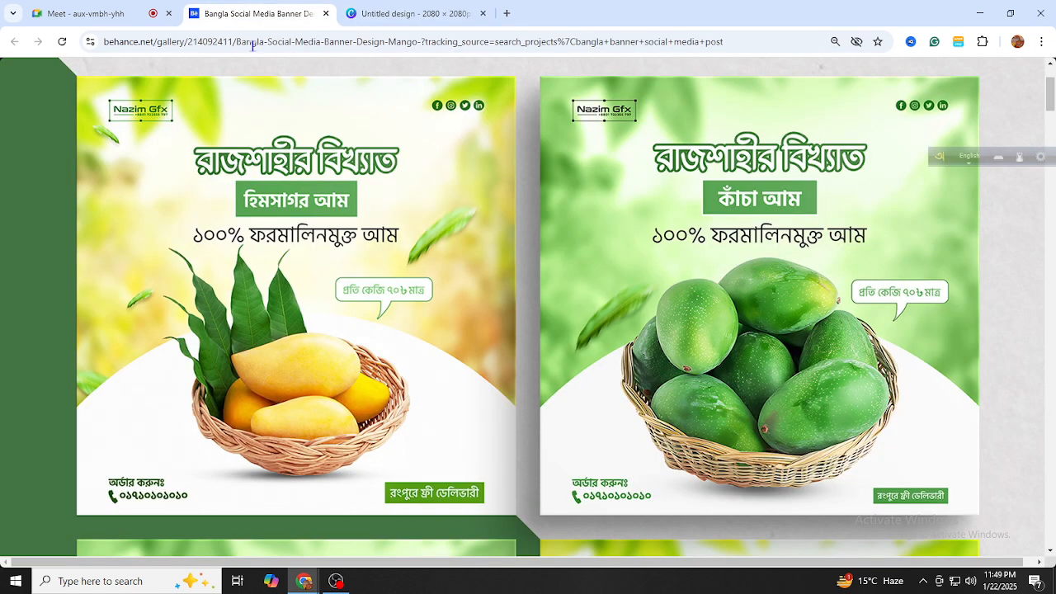
click(410, 15)
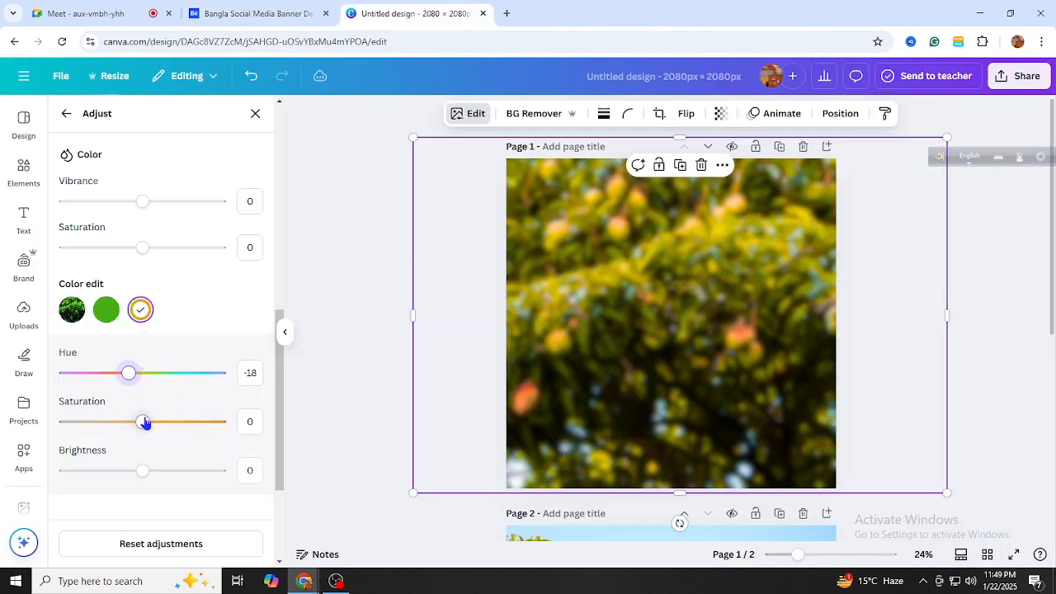
drag(144, 423, 216, 422)
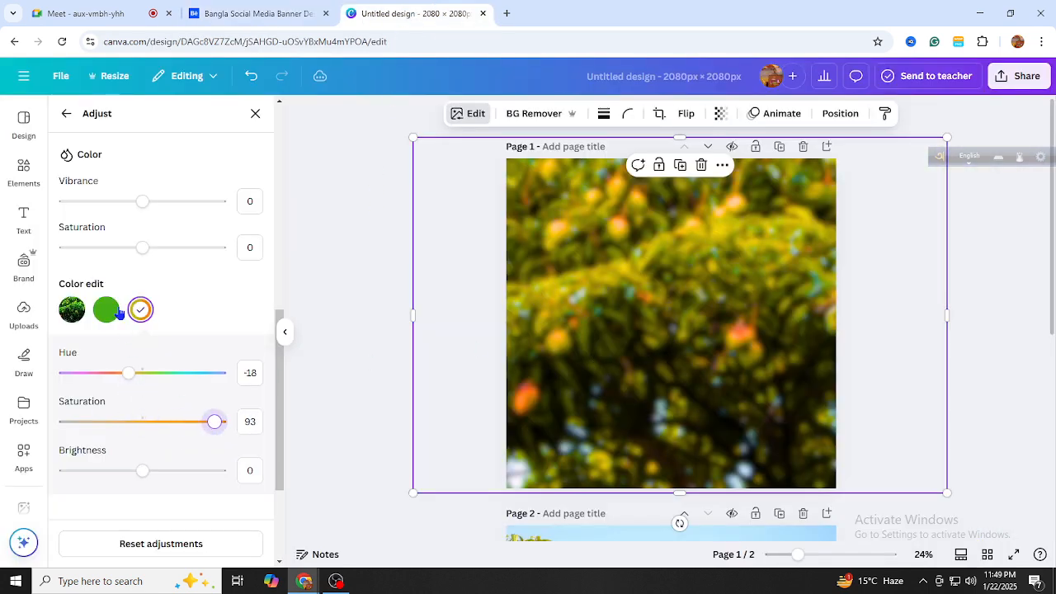
Shift the green tone to hue 17 and boost its saturation to 66
click(117, 312)
mouse_move(139, 377)
mouse_down()
mouse_move(57, 378)
mouse_move(156, 385)
mouse_up()
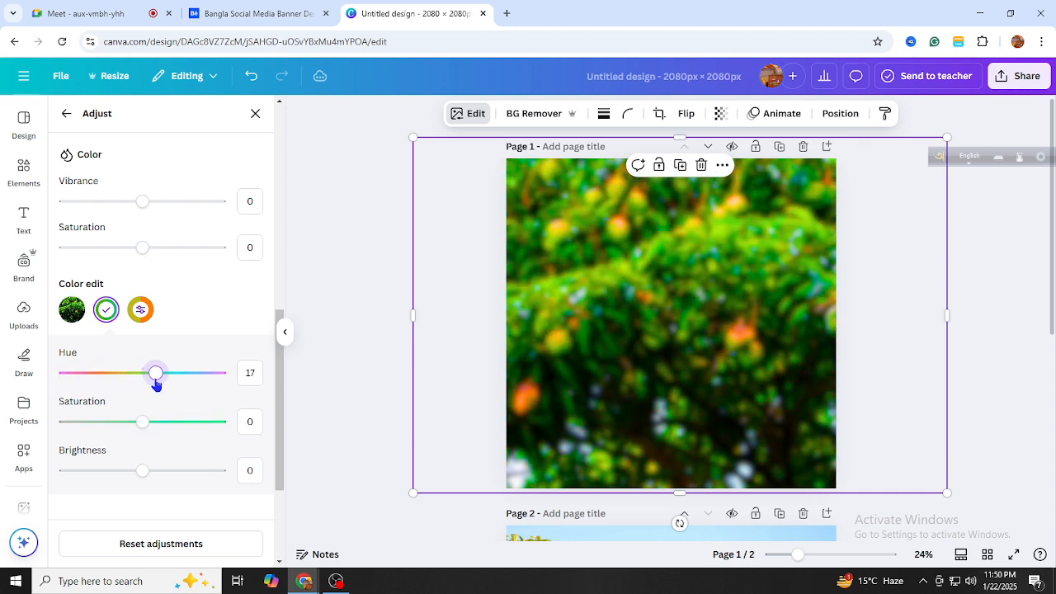
drag(143, 424, 194, 435)
click(683, 309)
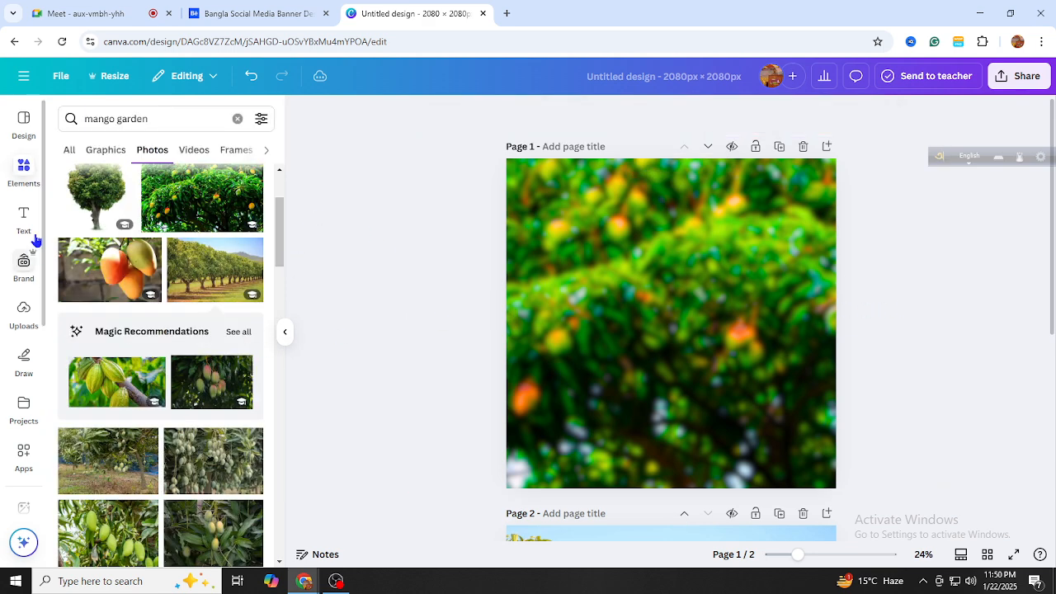
After comparing with the reference, replace the mango garden search with a 'cercle' element search
click(247, 13)
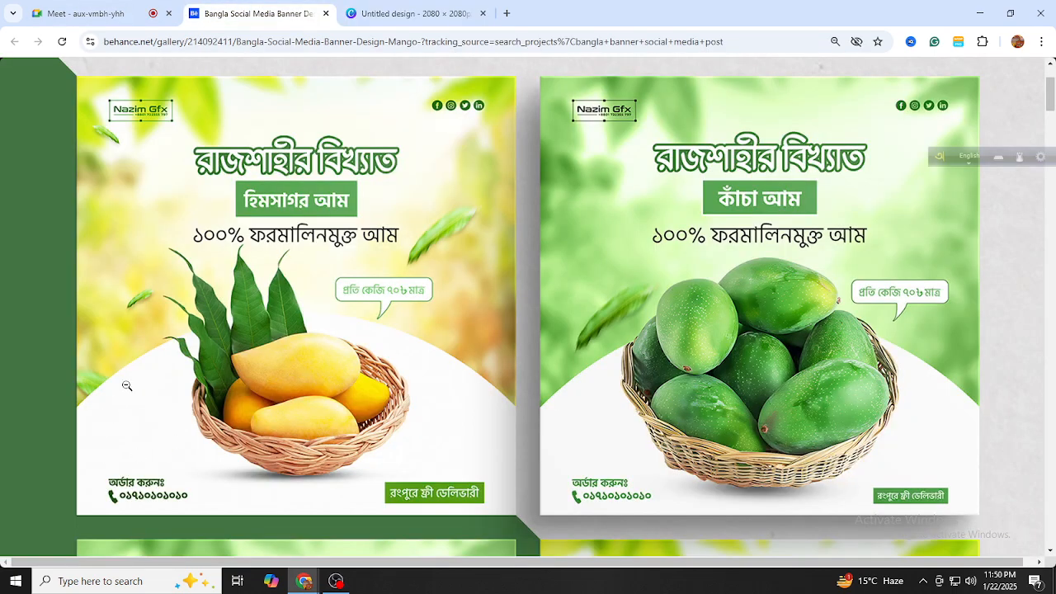
click(412, 13)
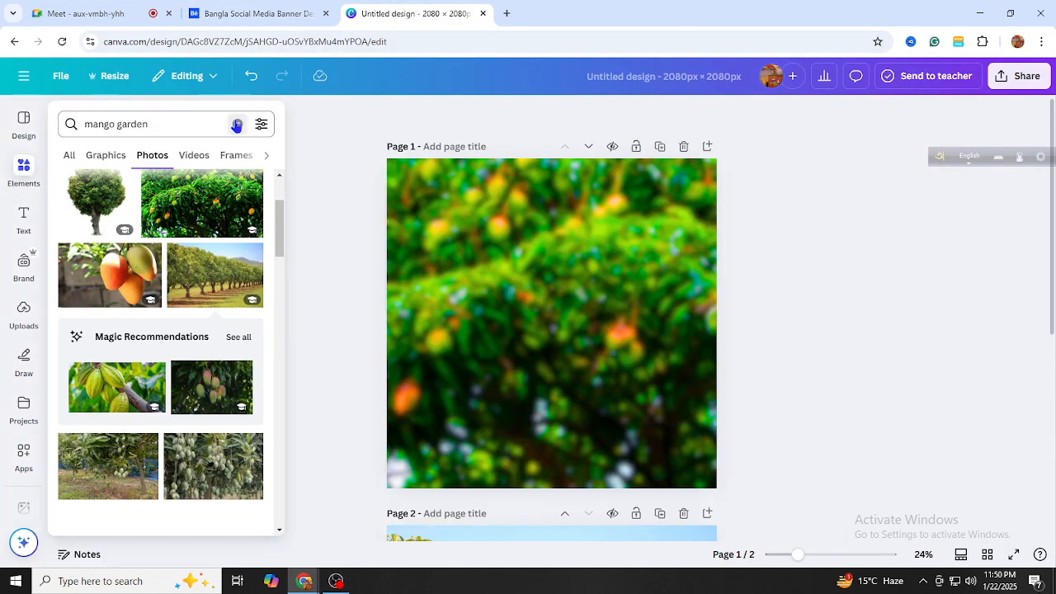
click(237, 119)
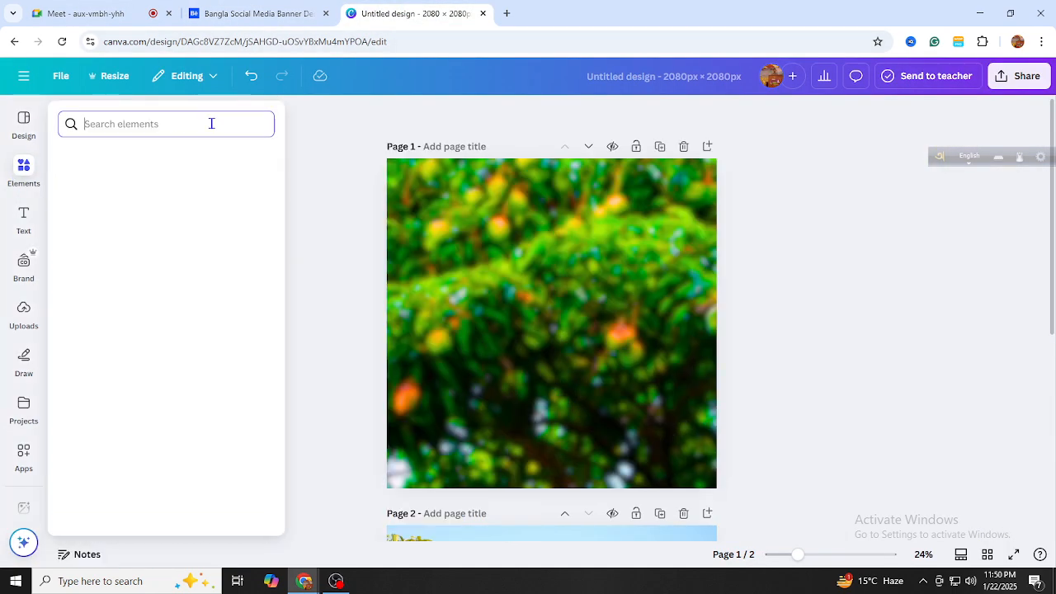
text(cer)
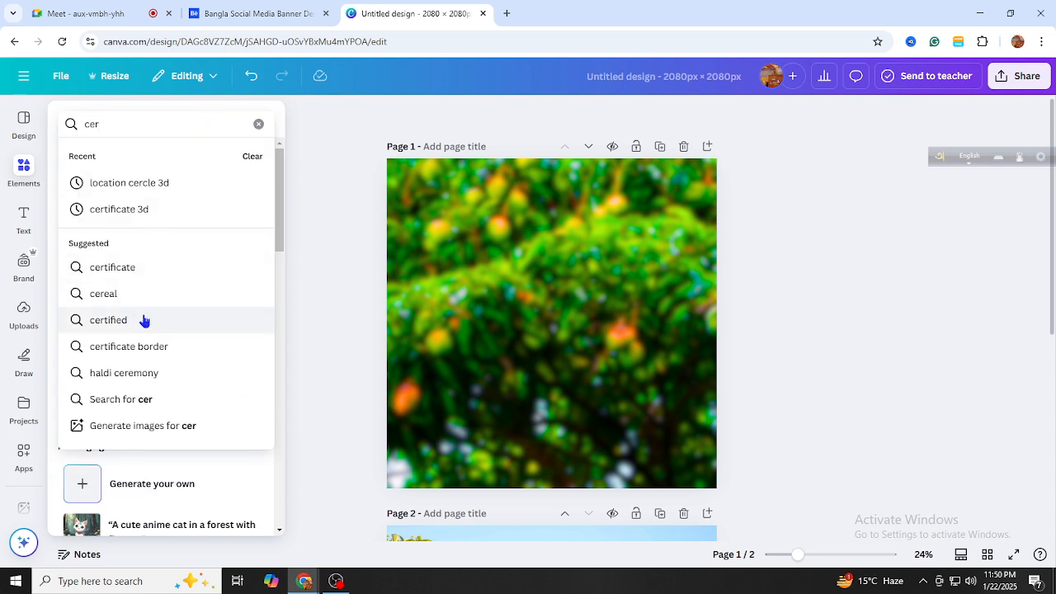
text(c)
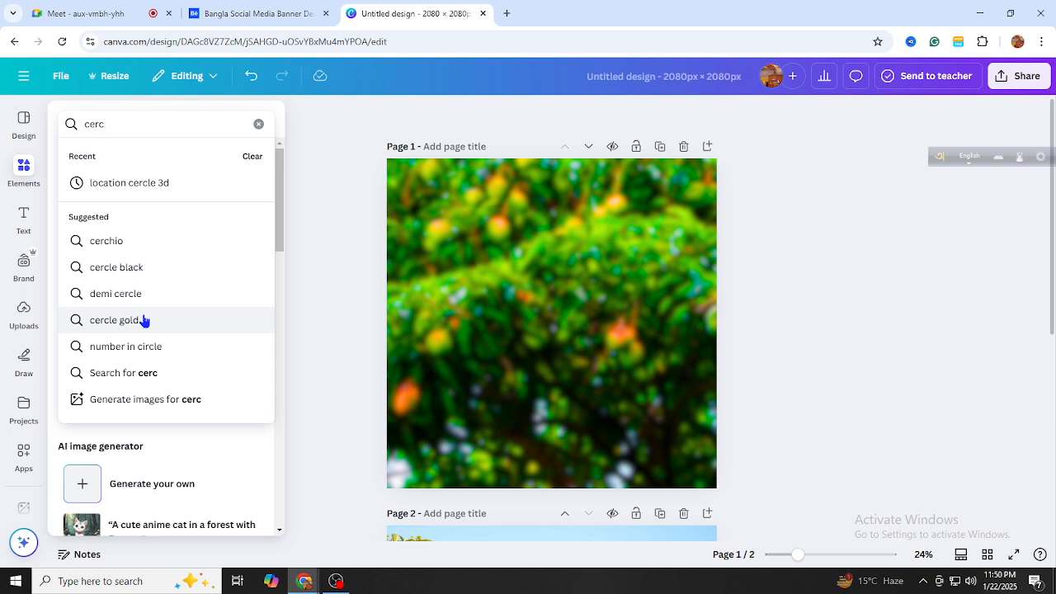
text(le)
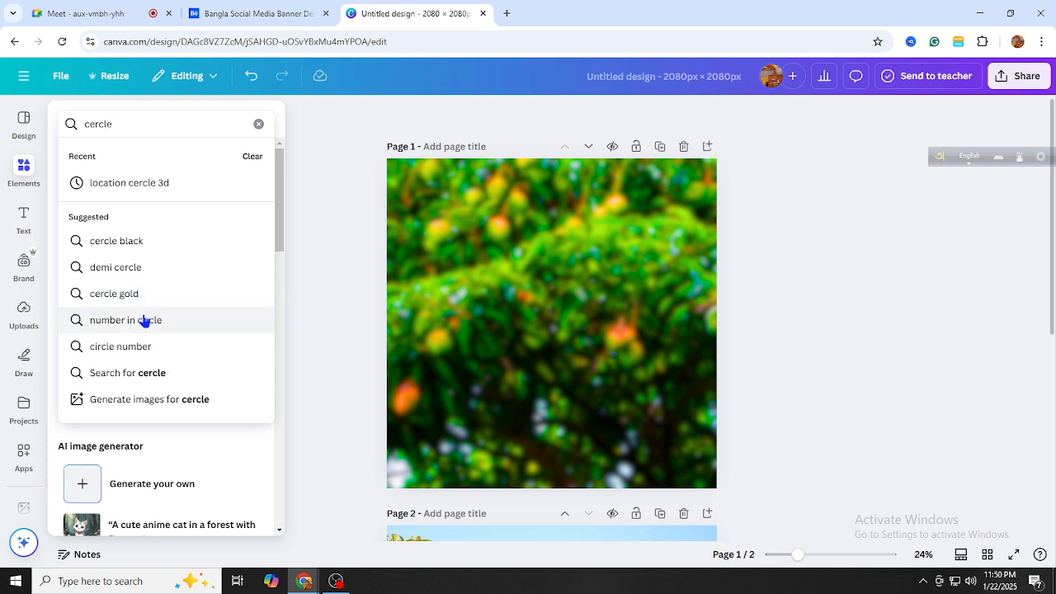
key(Return)
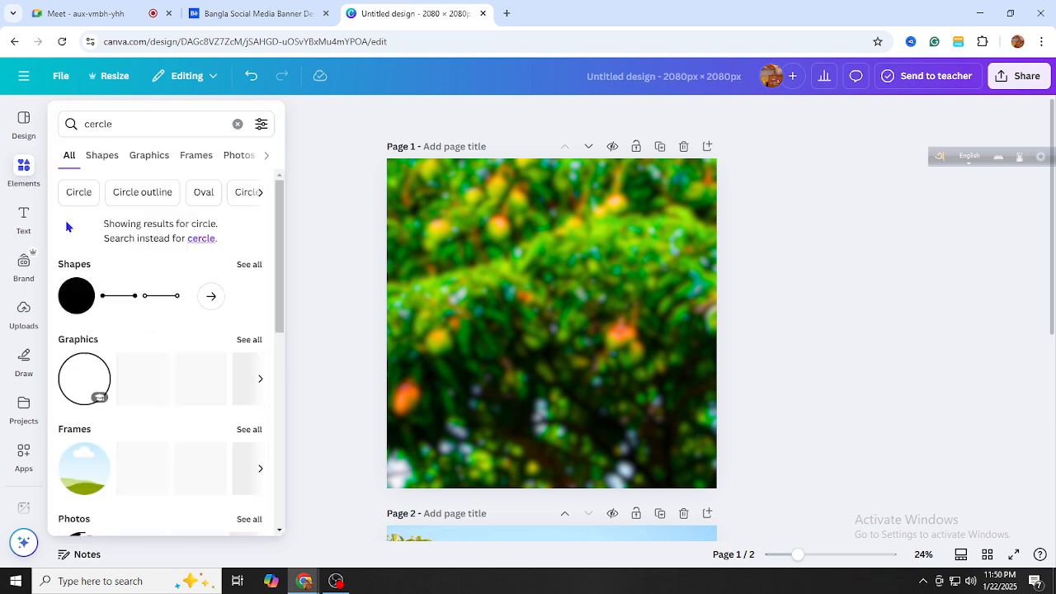
Add a circle shape, enlarge it far beyond the page and drag it to page 1's bottom
click(66, 298)
click(24, 169)
scroll(583, 283, down, 2)
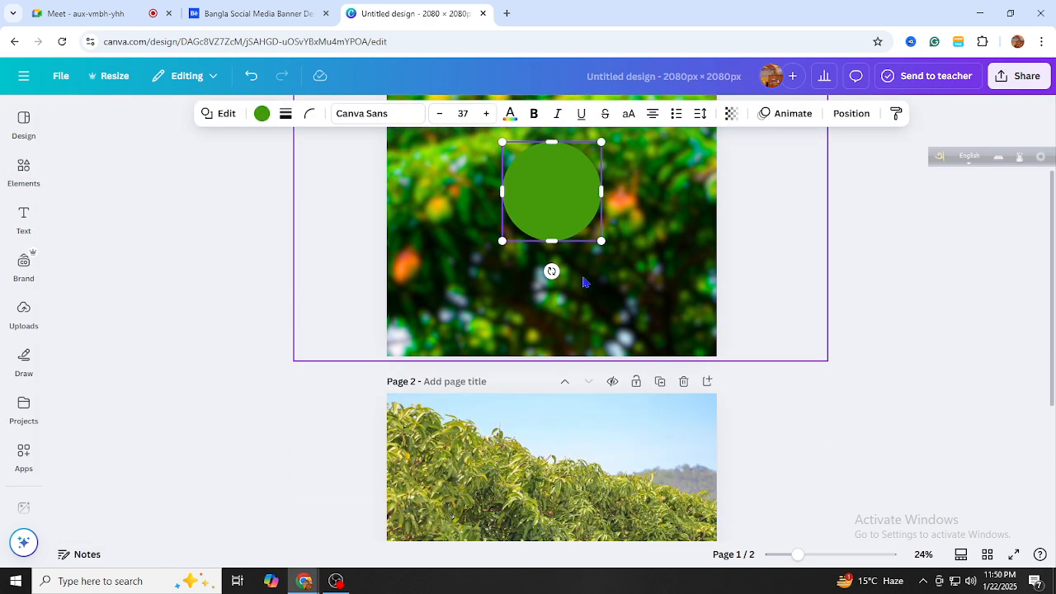
drag(601, 240, 941, 577)
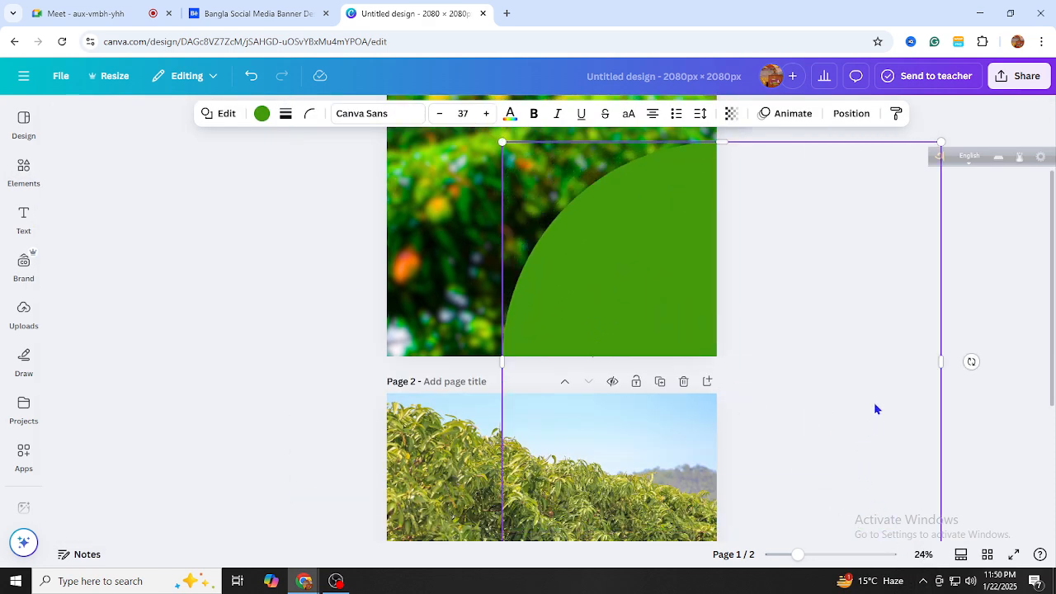
scroll(813, 354, up, 2)
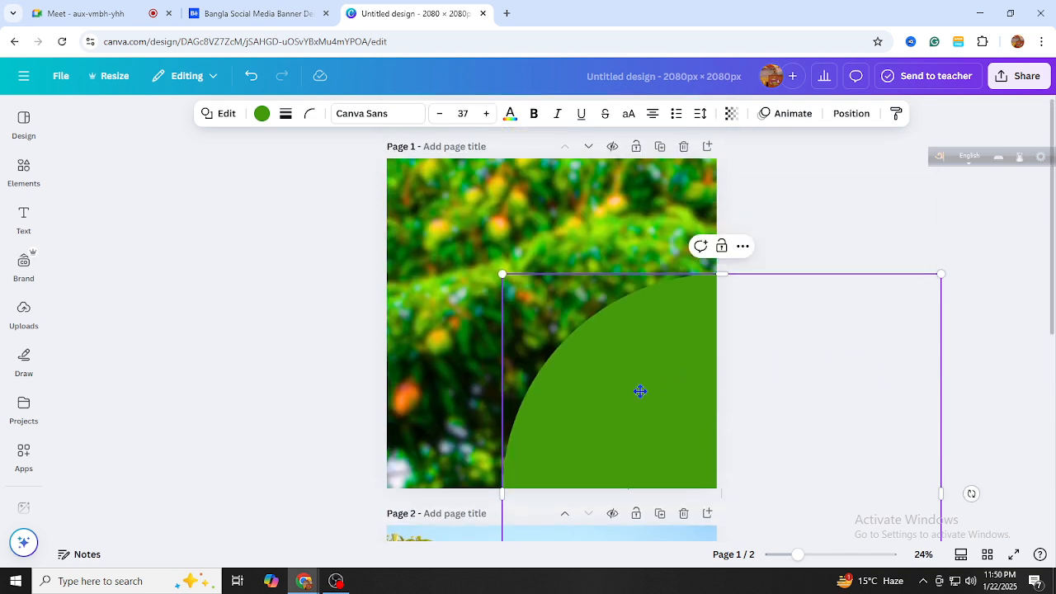
drag(639, 388, 495, 446)
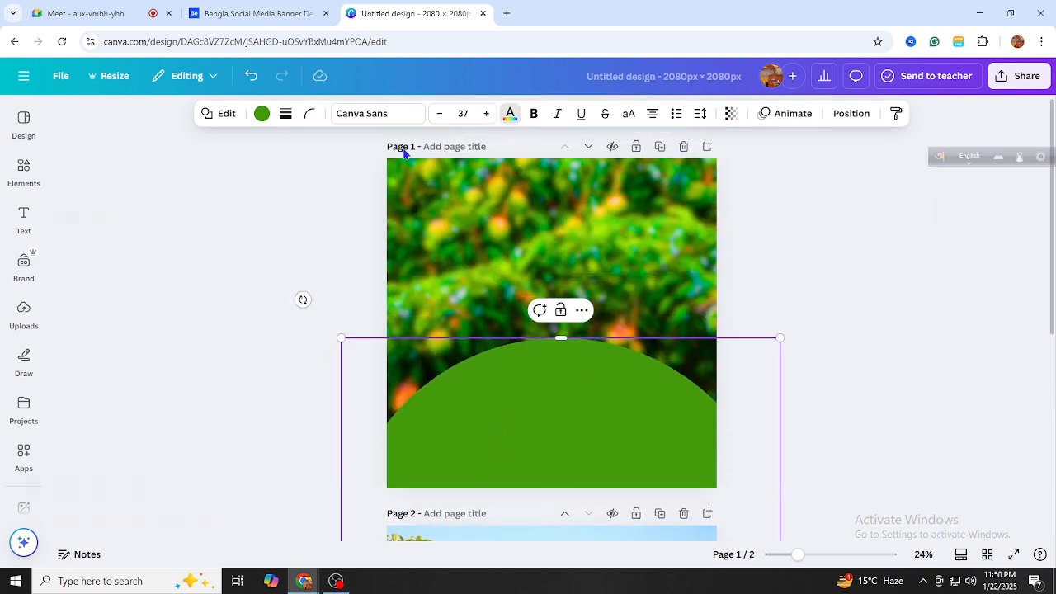
Set the circle's fill to White #FFFFFF and centre it horizontally on the page
click(262, 113)
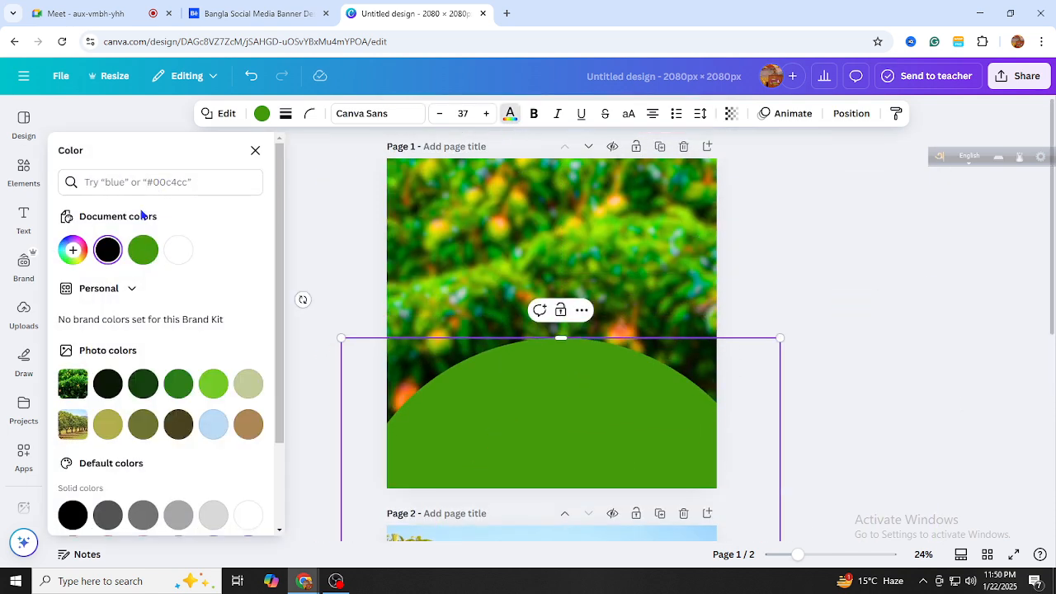
click(178, 249)
click(701, 410)
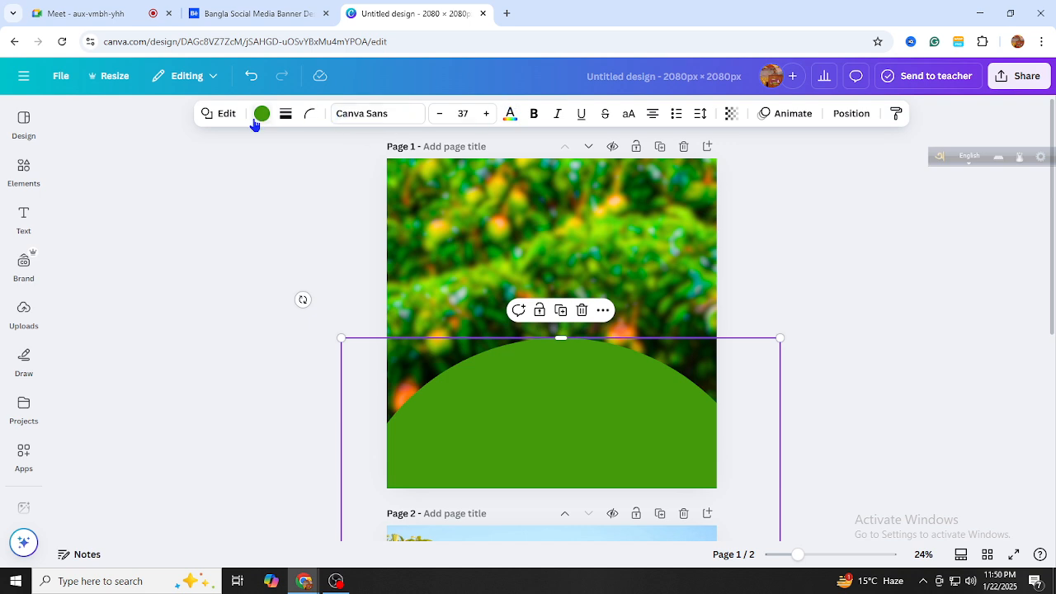
click(262, 115)
click(177, 251)
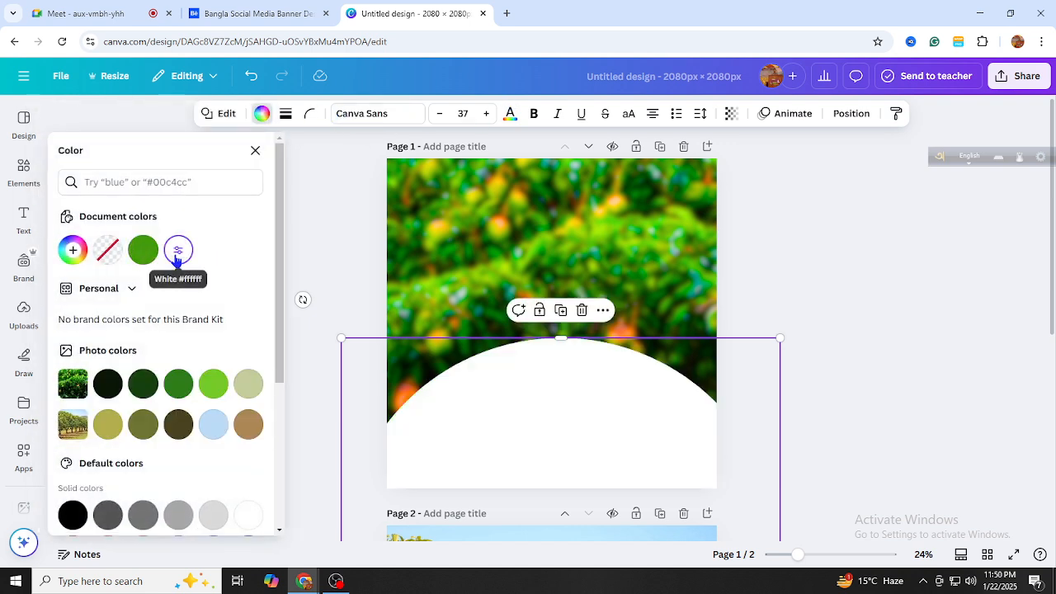
drag(709, 423, 693, 418)
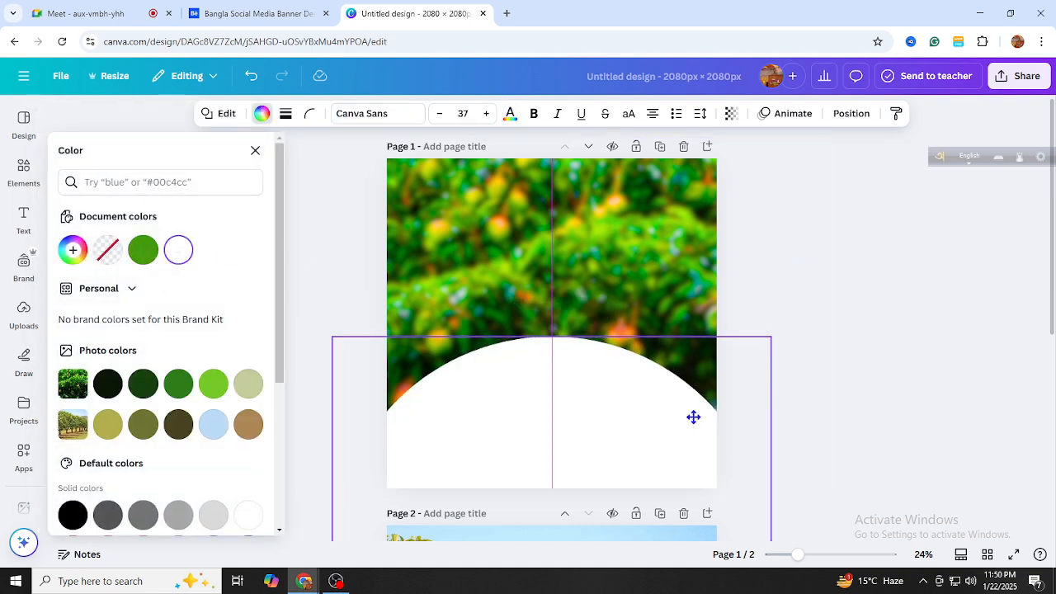
click(846, 116)
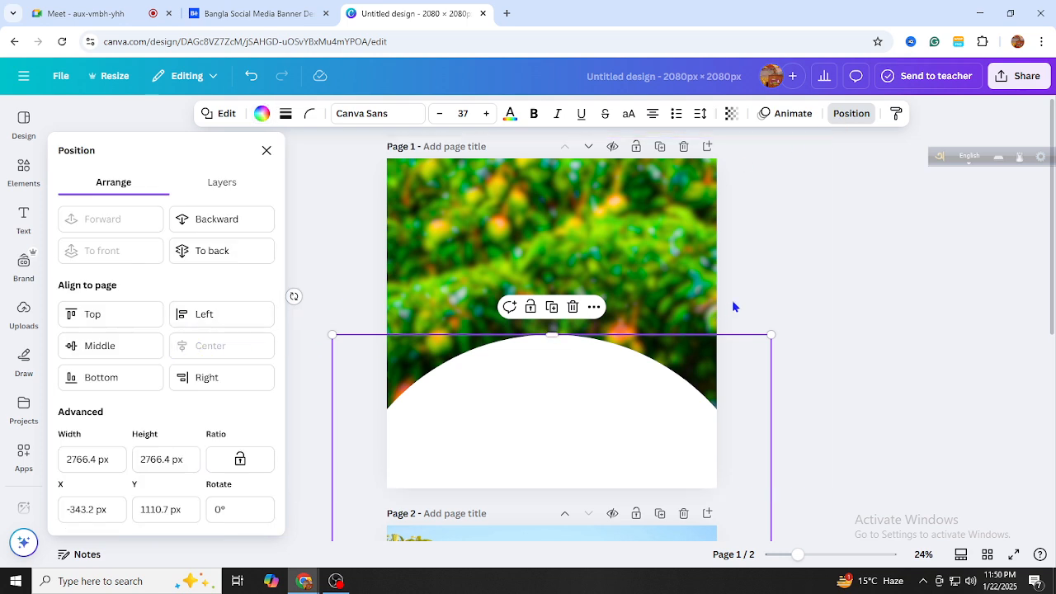
key(Escape)
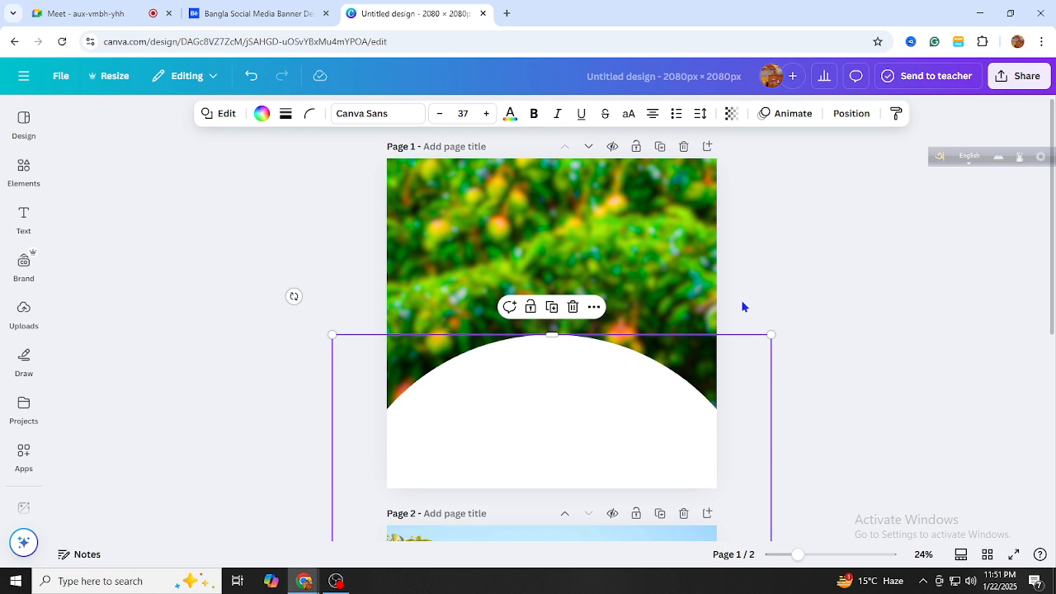
click(742, 307)
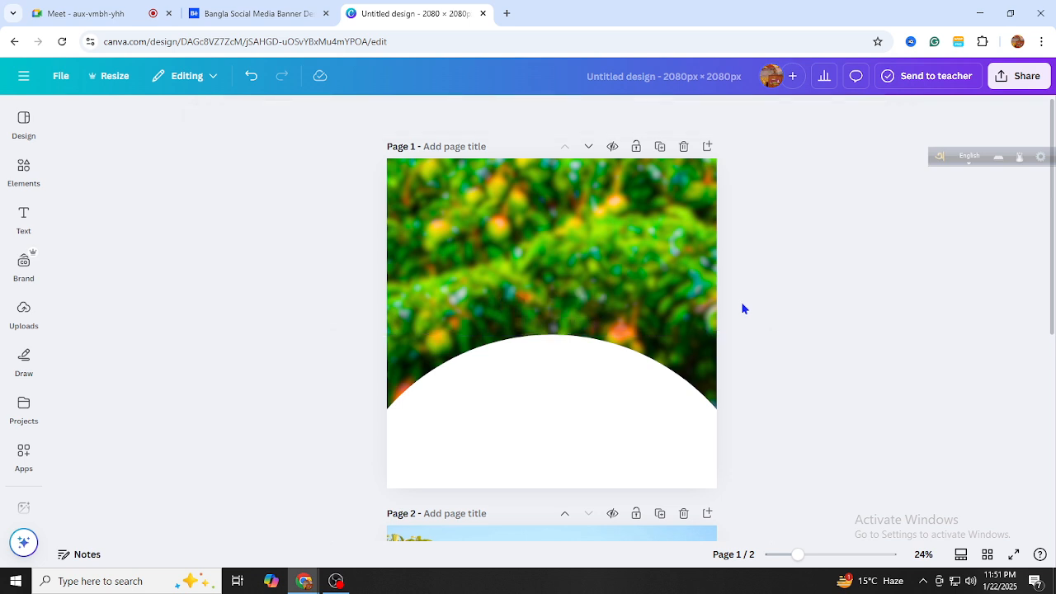
Replace the circle search with a 'mango' element search
click(24, 171)
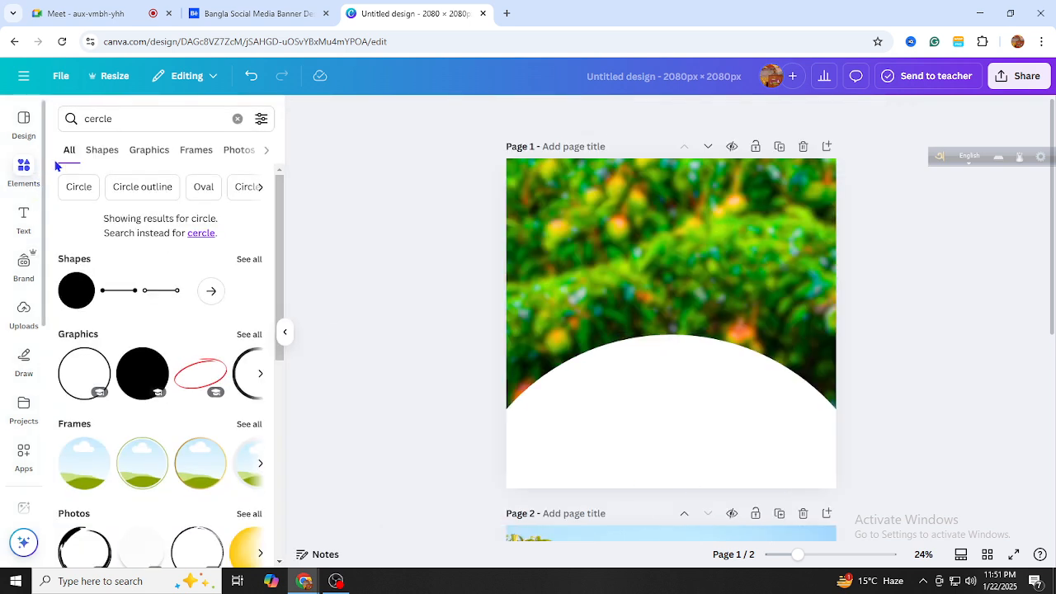
click(236, 119)
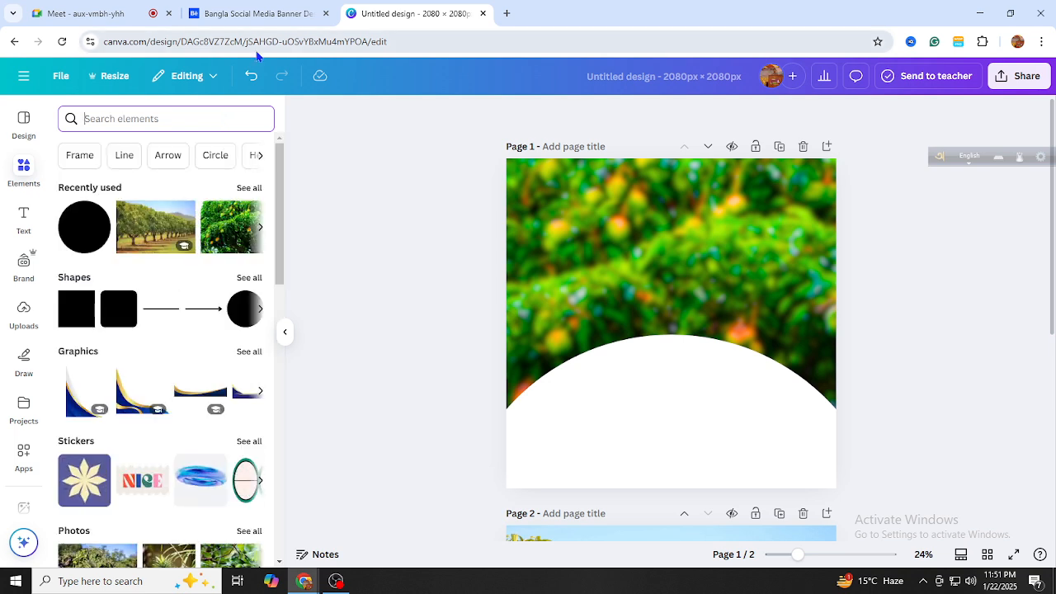
click(227, 108)
text(m)
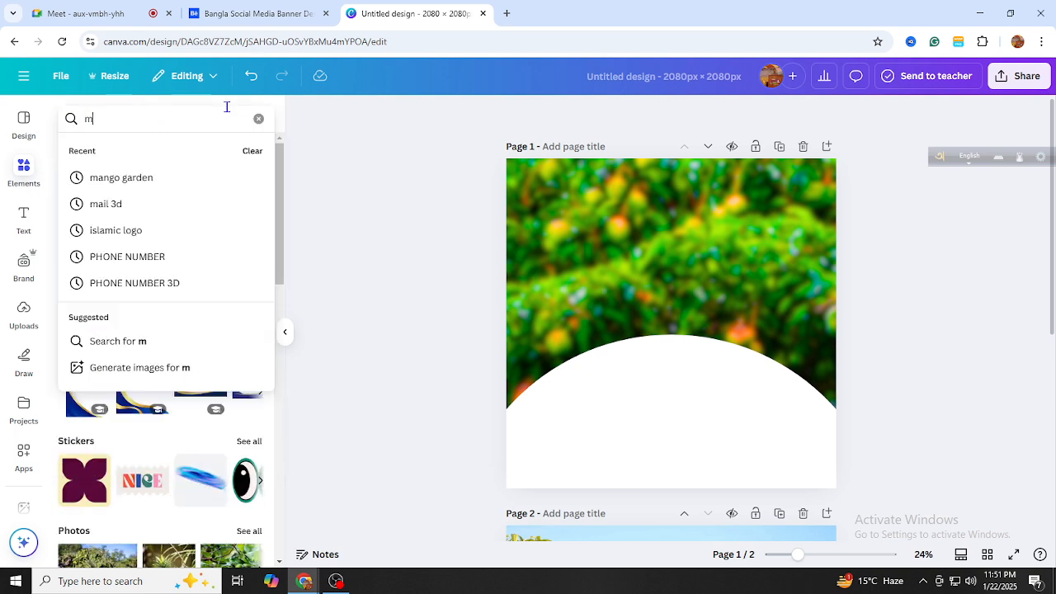
text(ango )
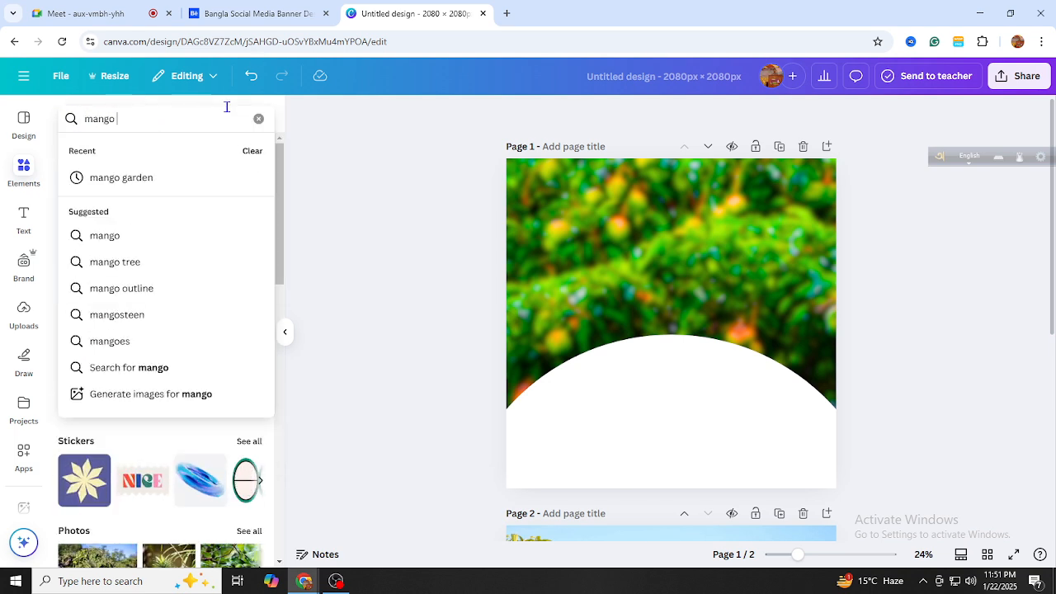
text(bus)
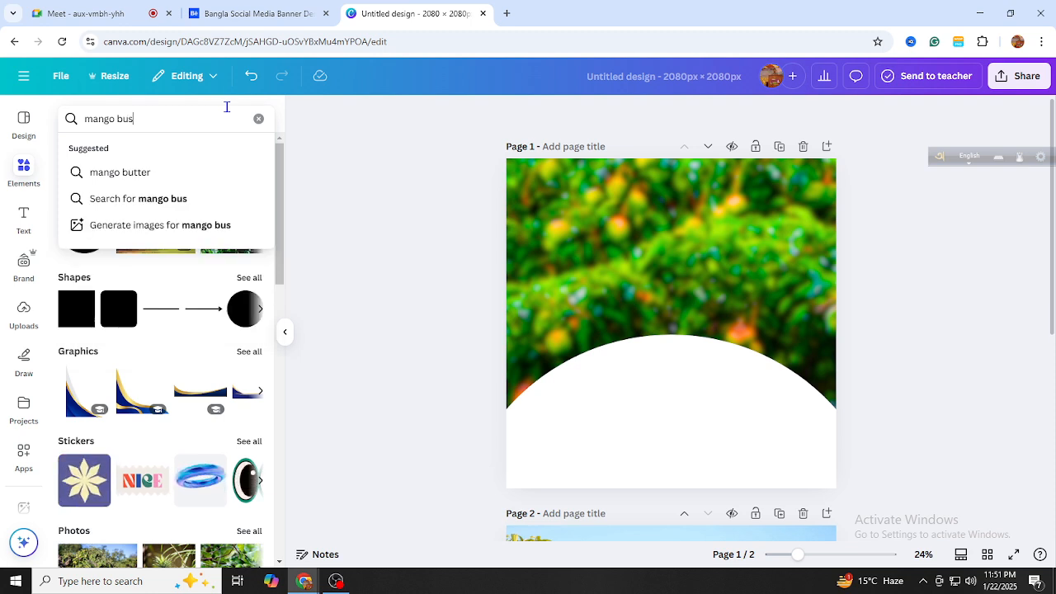
key(BackSpace)
key(BackSpace)
key(BackSpace)
key(BackSpace)
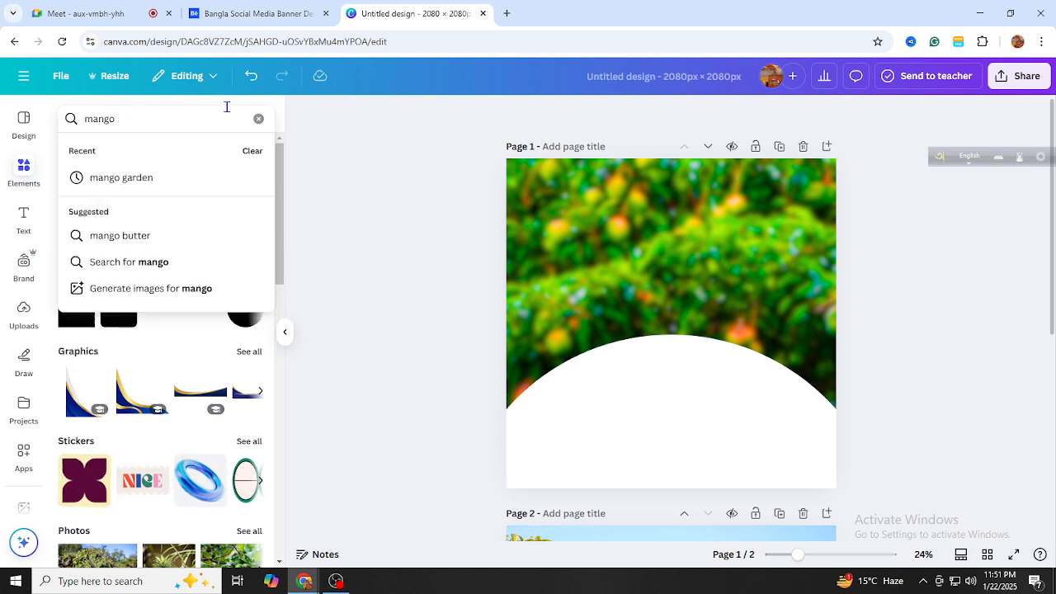
key(Return)
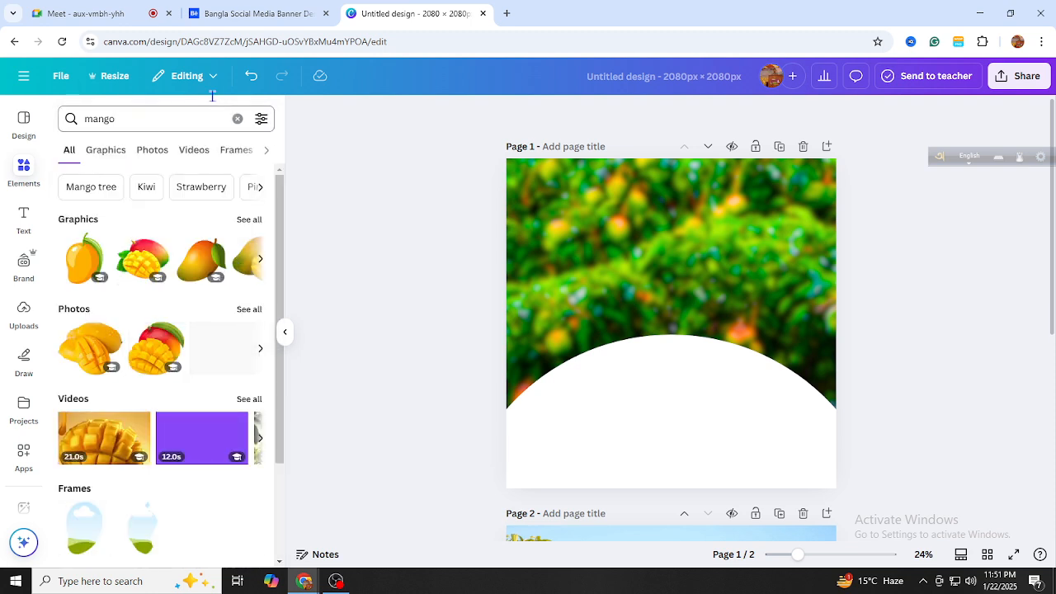
Browse the mango results, switching the filter from Graphics to Photos
click(98, 151)
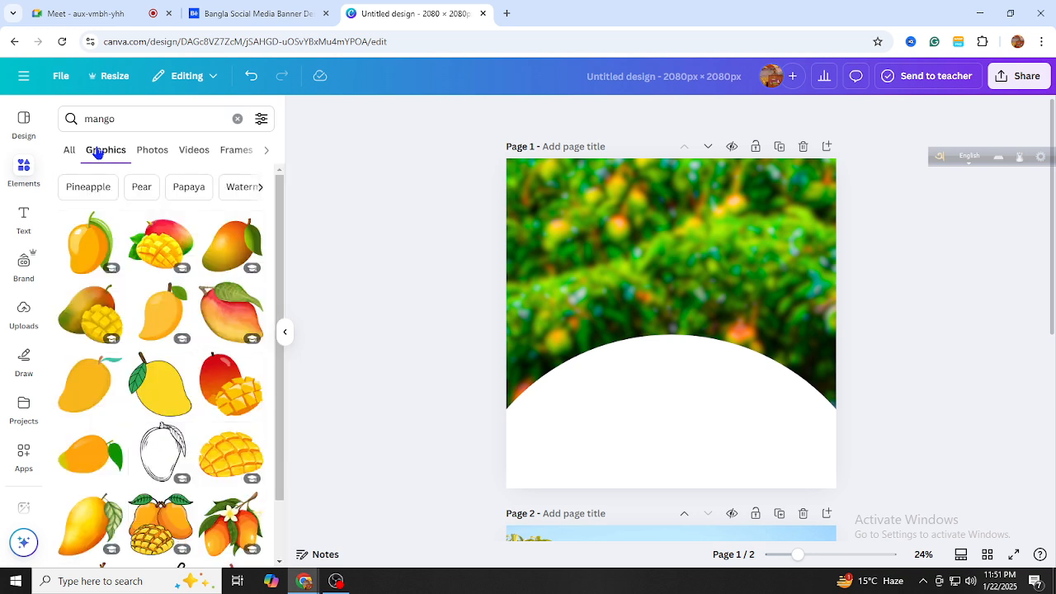
scroll(135, 278, down, 4)
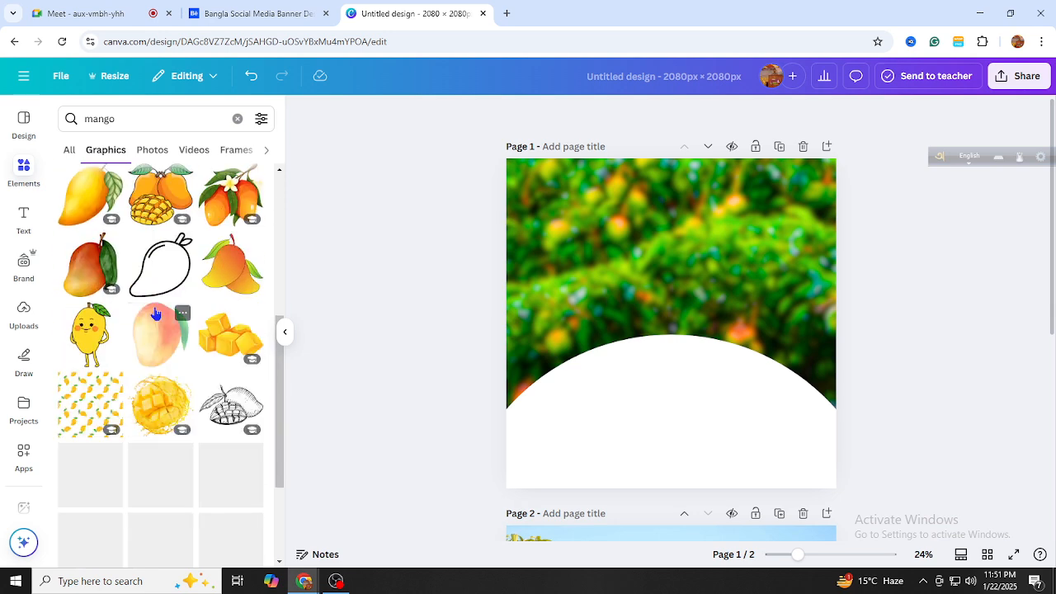
scroll(164, 328, down, 2)
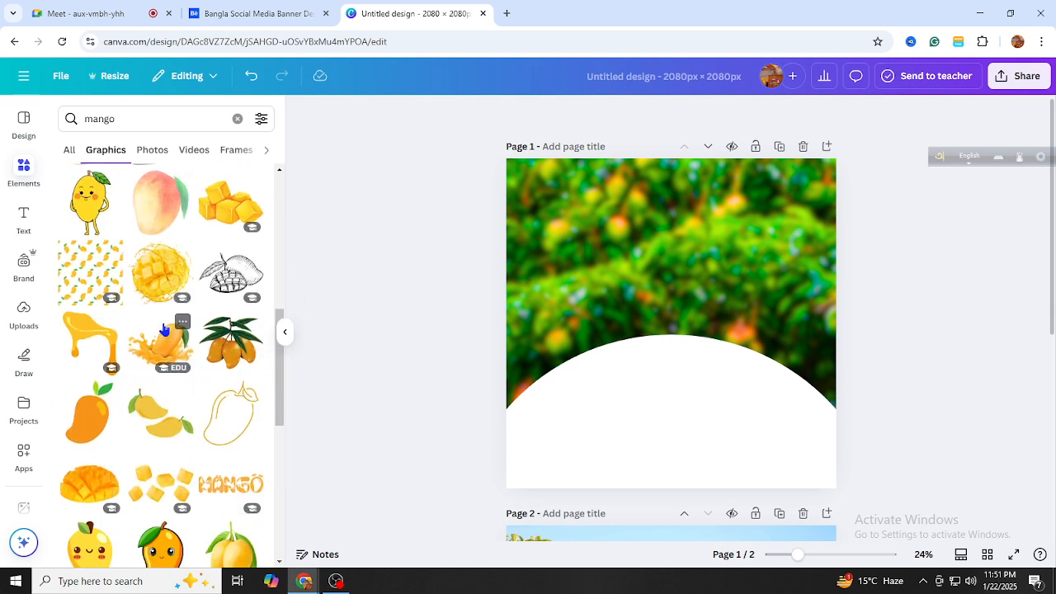
scroll(163, 330, down, 4)
scroll(152, 324, down, 2)
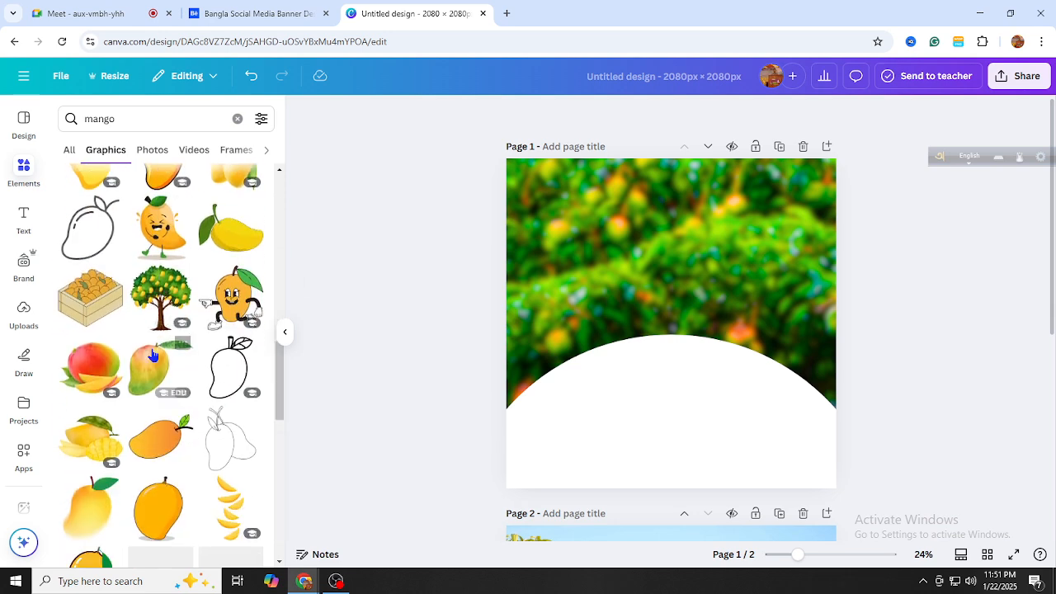
click(150, 152)
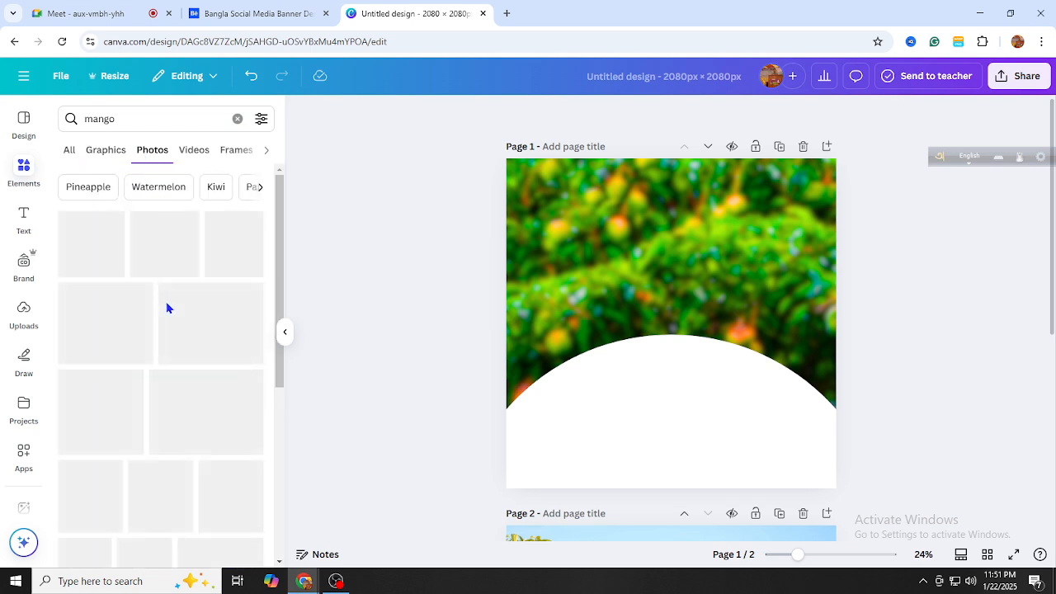
scroll(189, 338, down, 6)
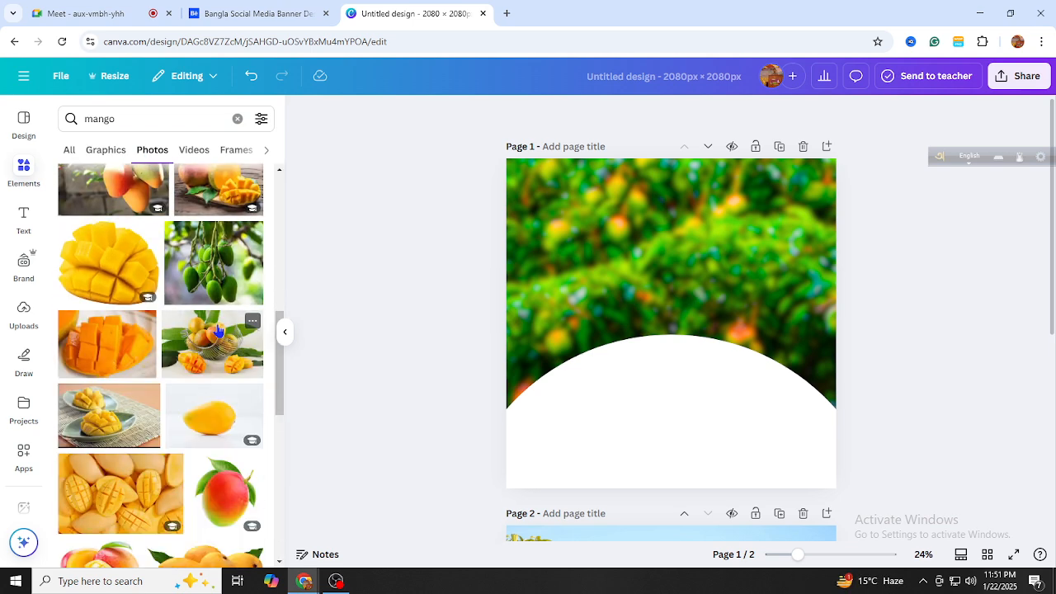
scroll(214, 338, down, 3)
scroll(199, 352, down, 1)
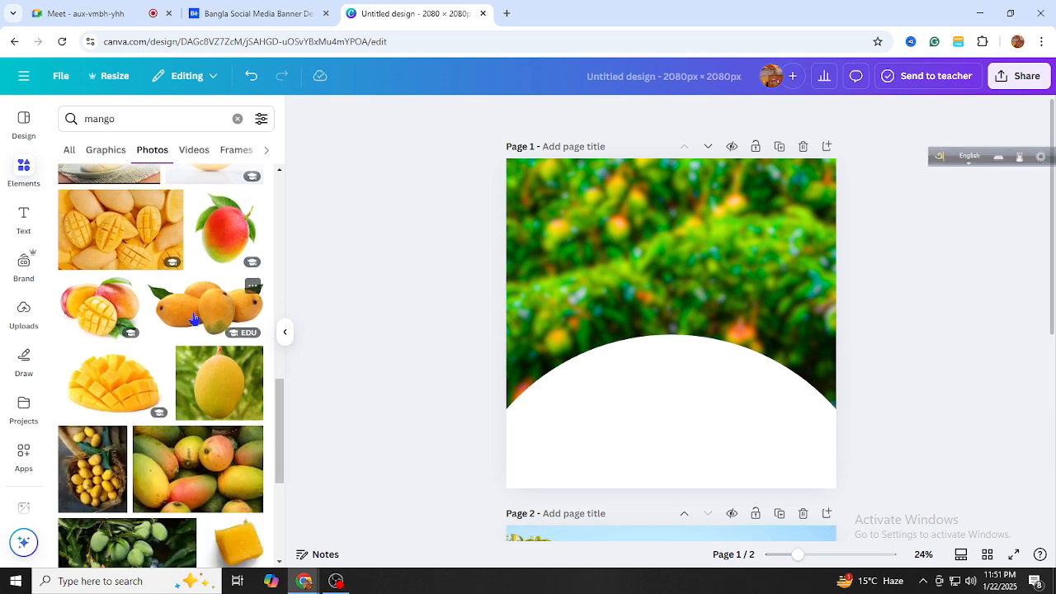
Add the cut-mango photo and move it lower on page 1
click(116, 317)
drag(681, 312, 674, 367)
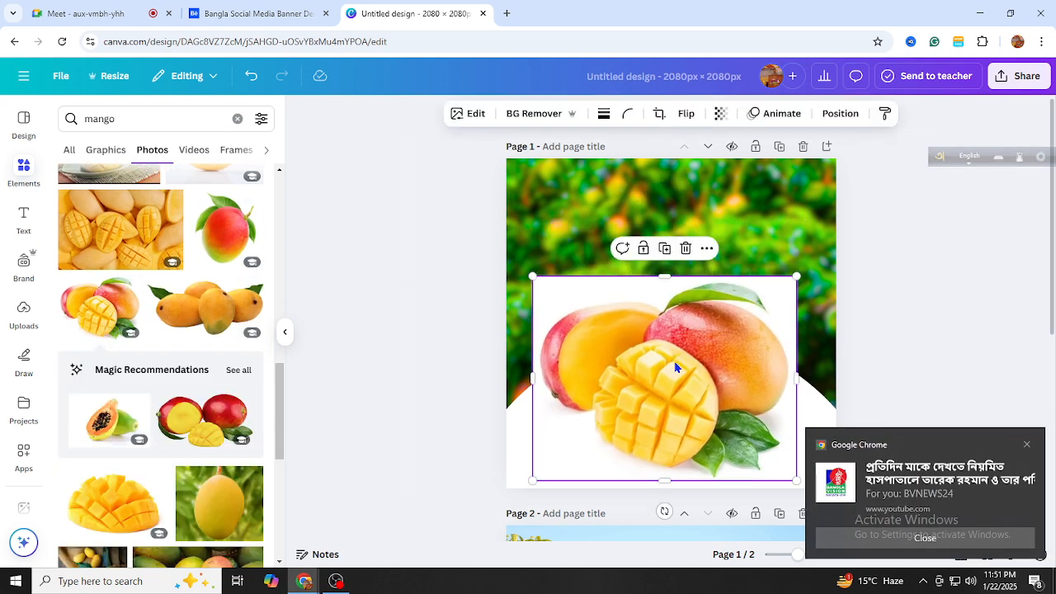
click(1027, 445)
scroll(151, 354, down, 5)
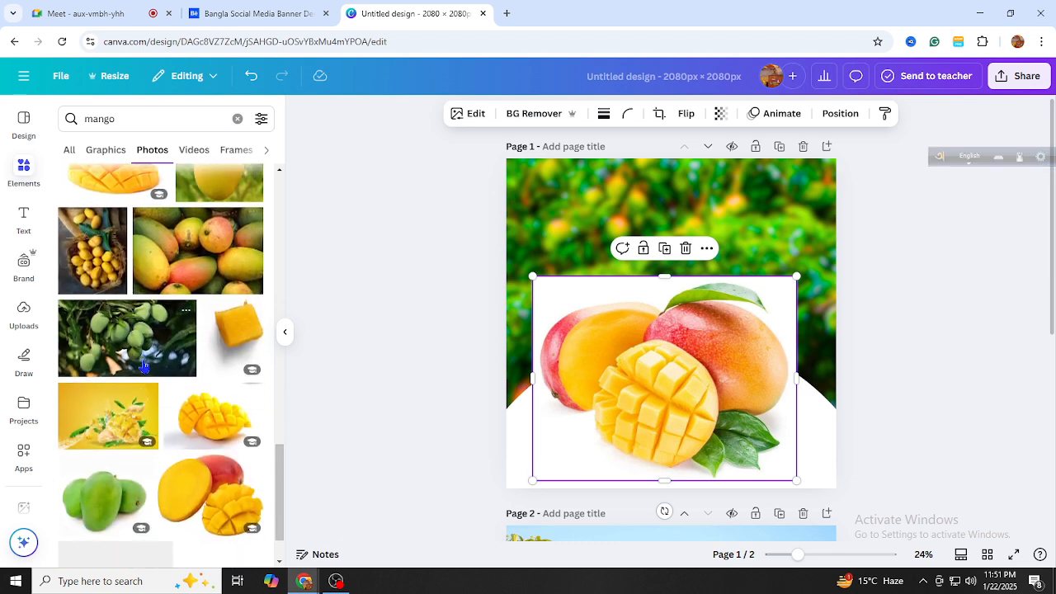
scroll(151, 353, down, 6)
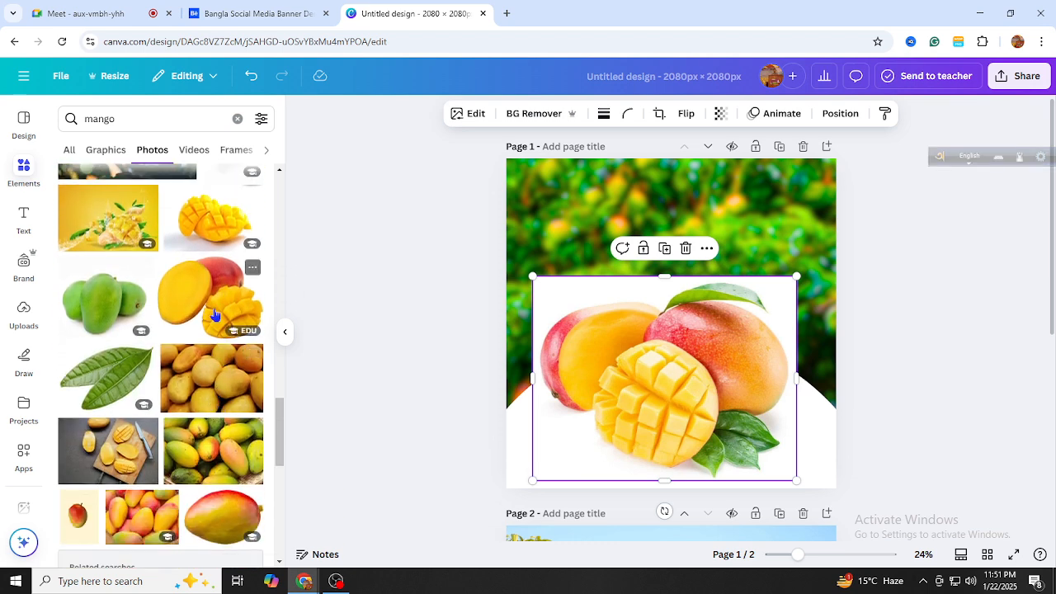
scroll(177, 371, down, 10)
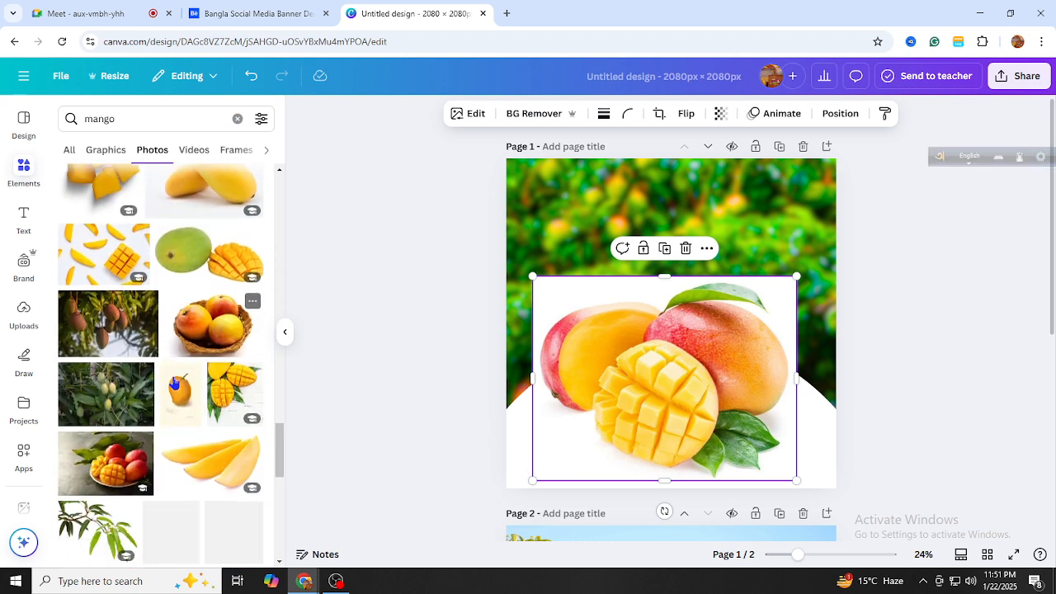
scroll(173, 383, down, 5)
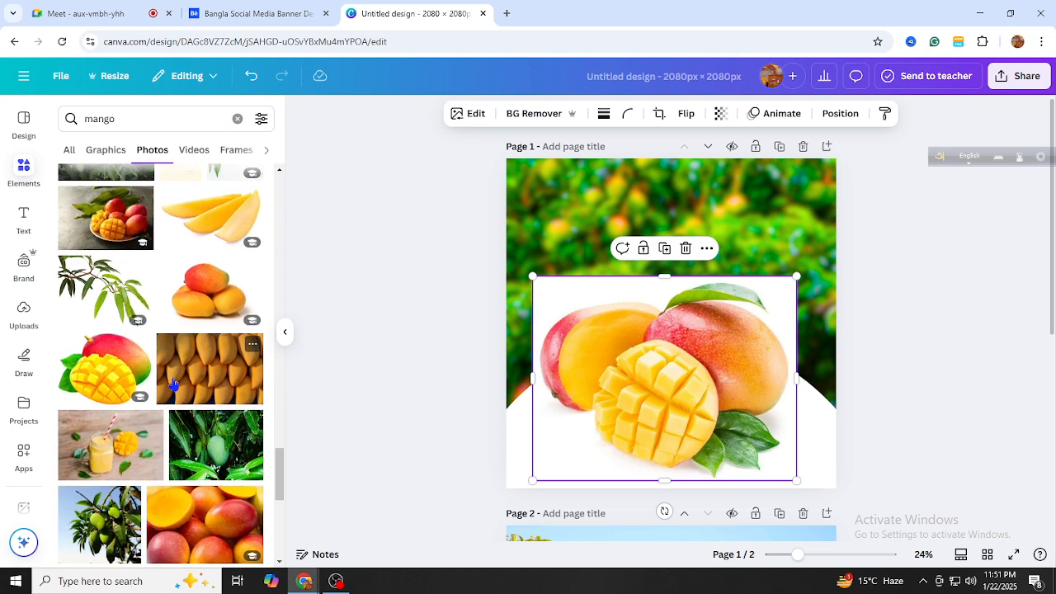
Swap in the three-whole-mango photo, dragging the cut-mango photo off page 1
drag(214, 206, 842, 421)
drag(676, 400, 141, 340)
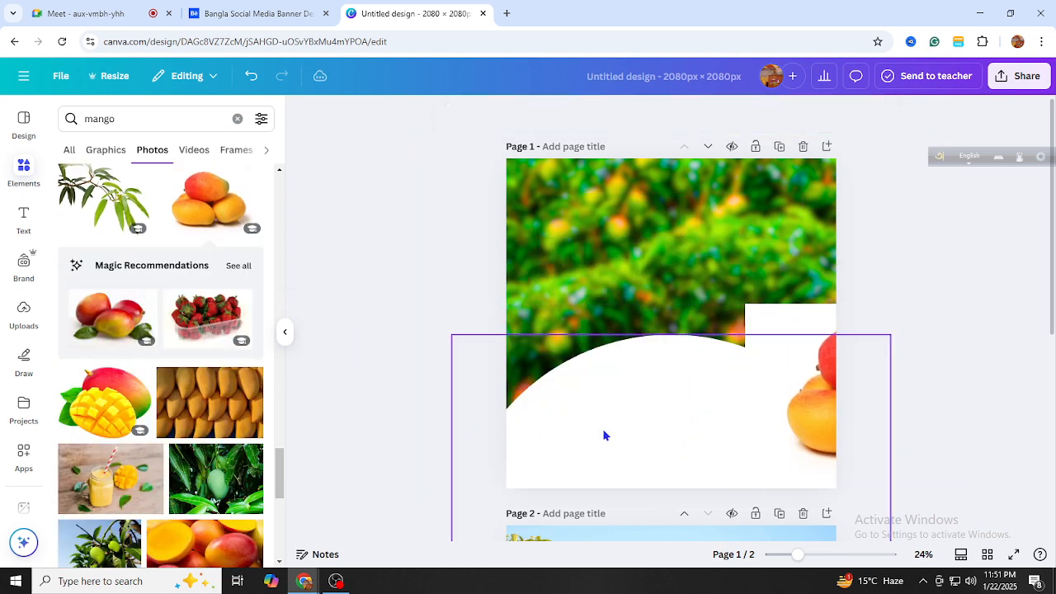
drag(797, 410, 577, 405)
click(239, 267)
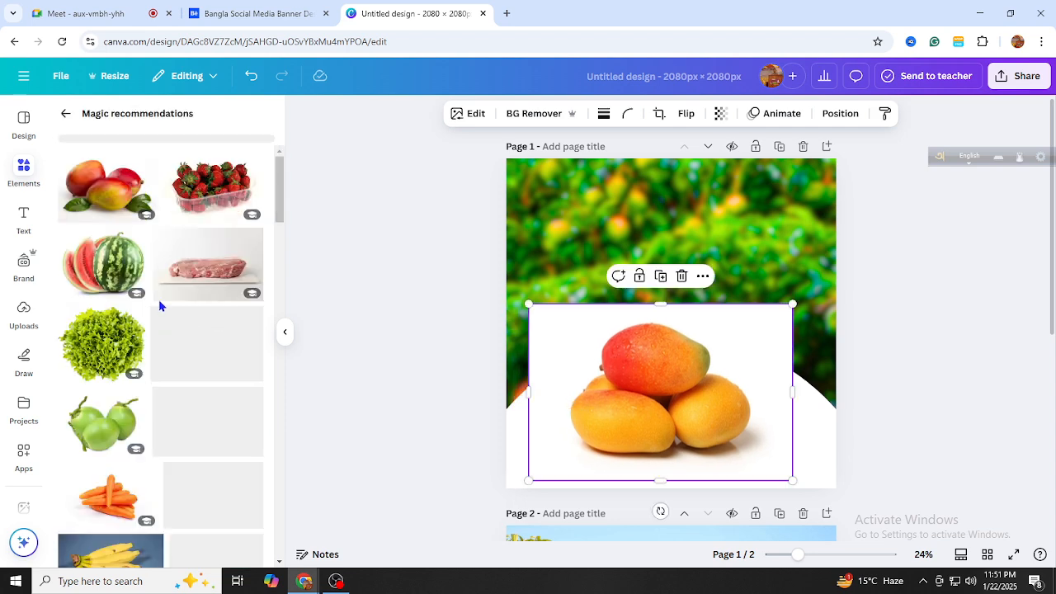
scroll(162, 301, down, 3)
scroll(161, 301, down, 6)
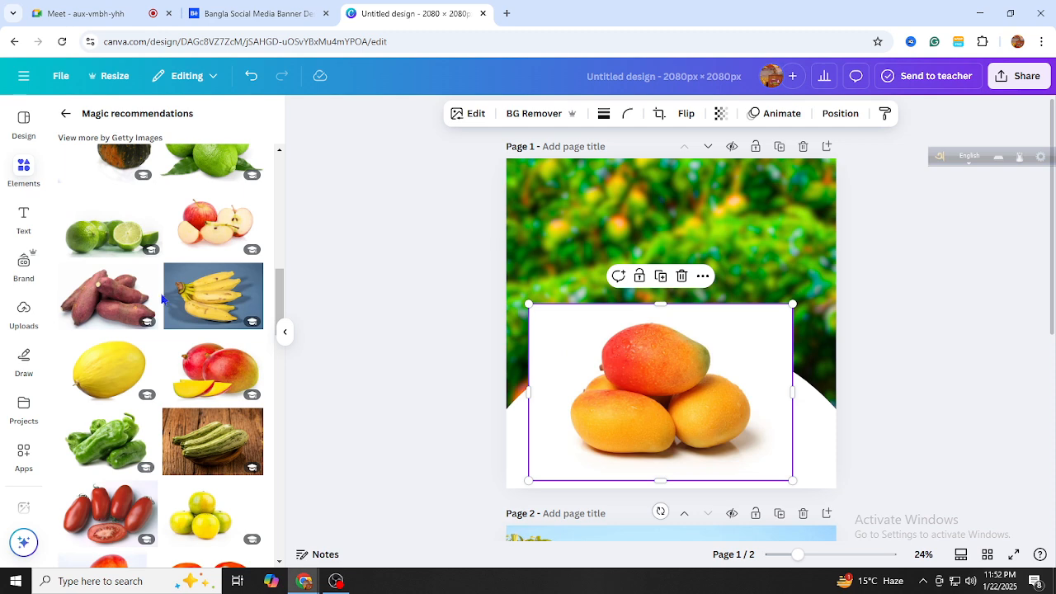
Search photos for 'mango basket' and drag the old mango photo off page 1
click(65, 120)
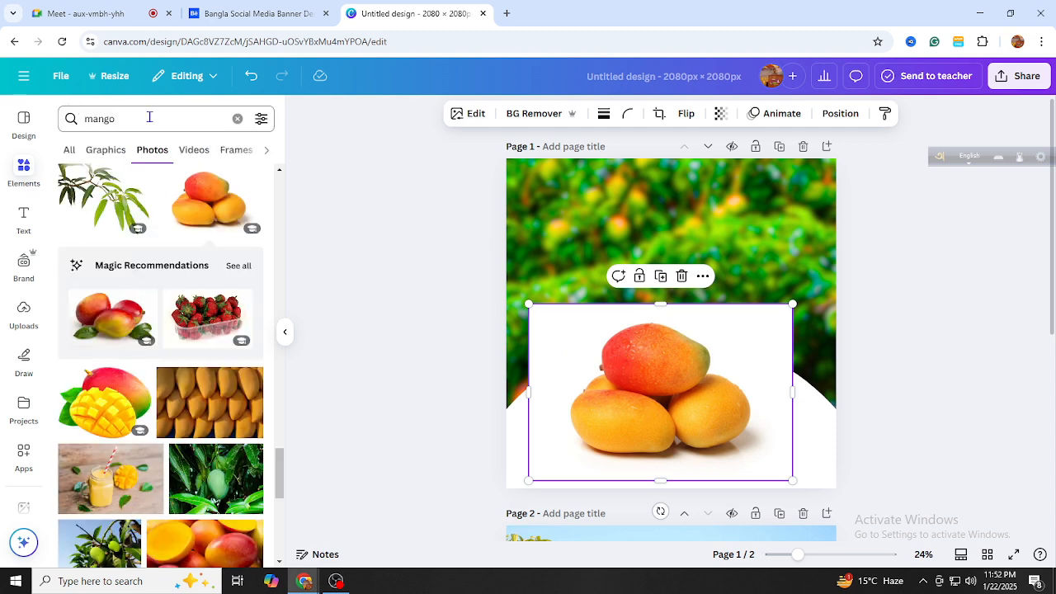
click(158, 119)
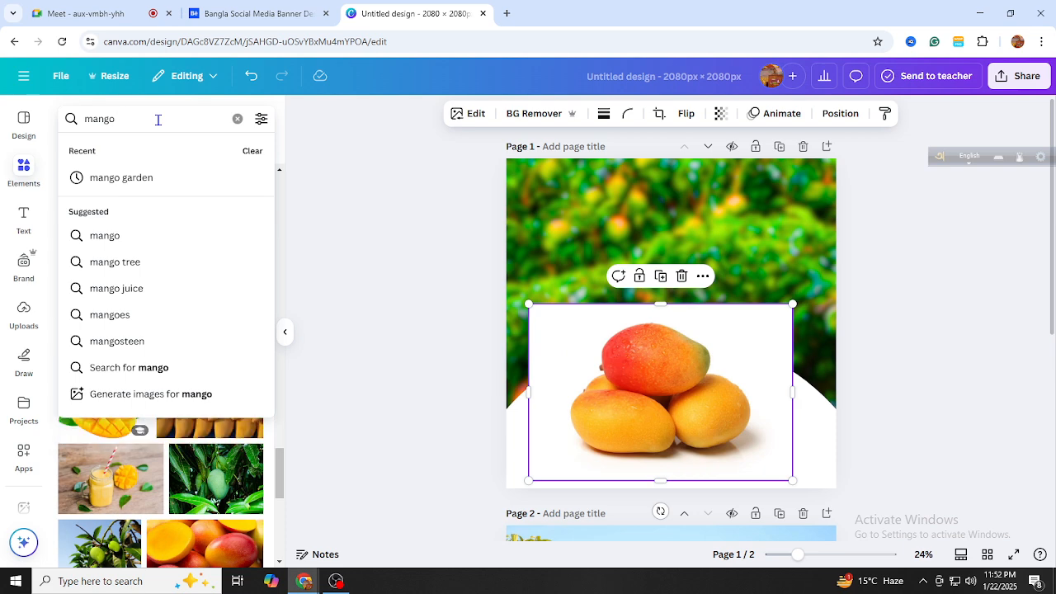
text(basket)
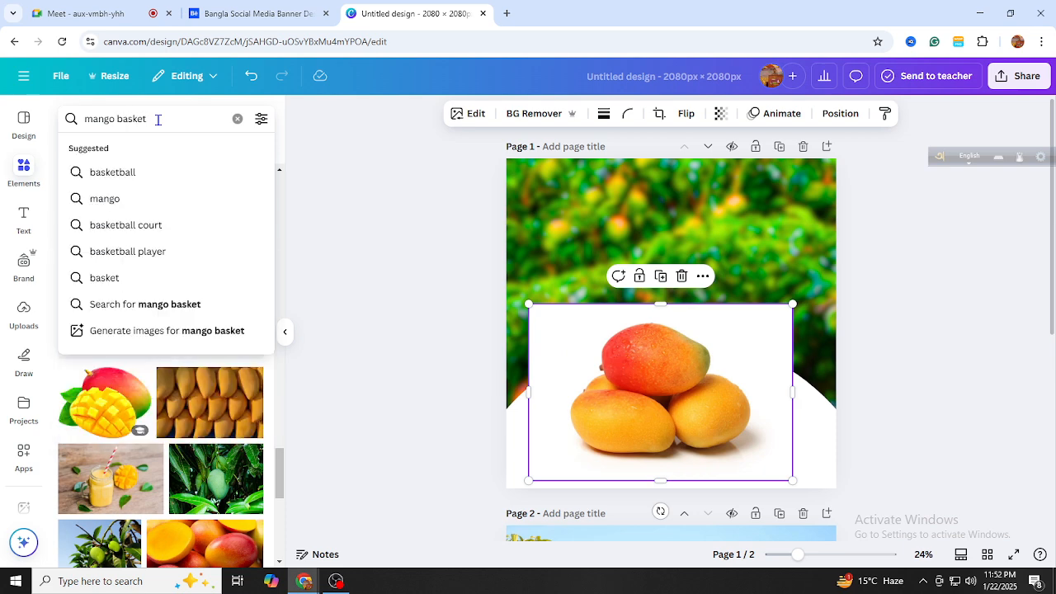
key(Return)
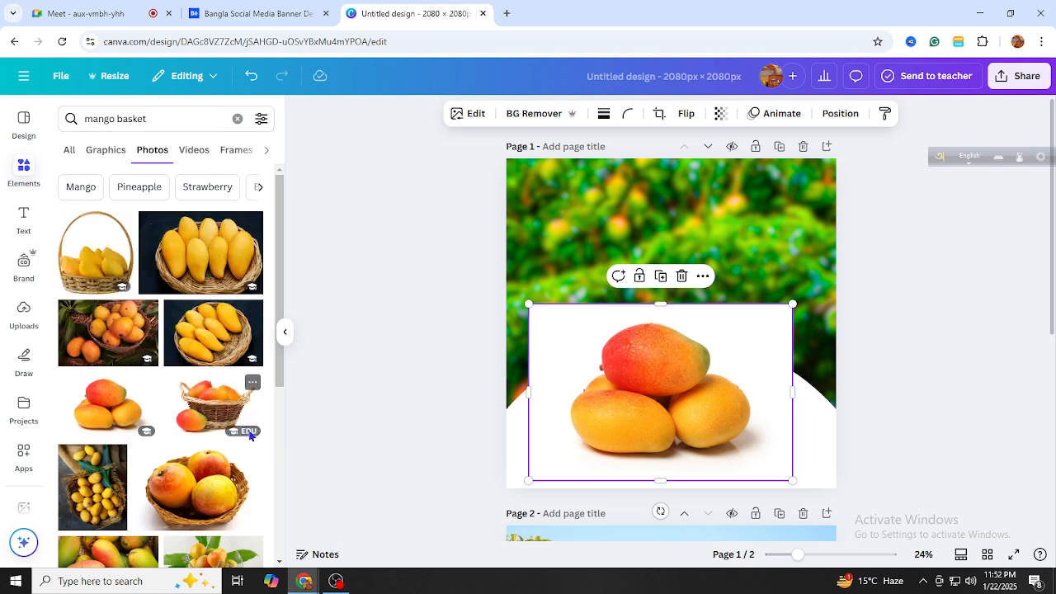
scroll(252, 437, down, 5)
drag(594, 401, 265, 394)
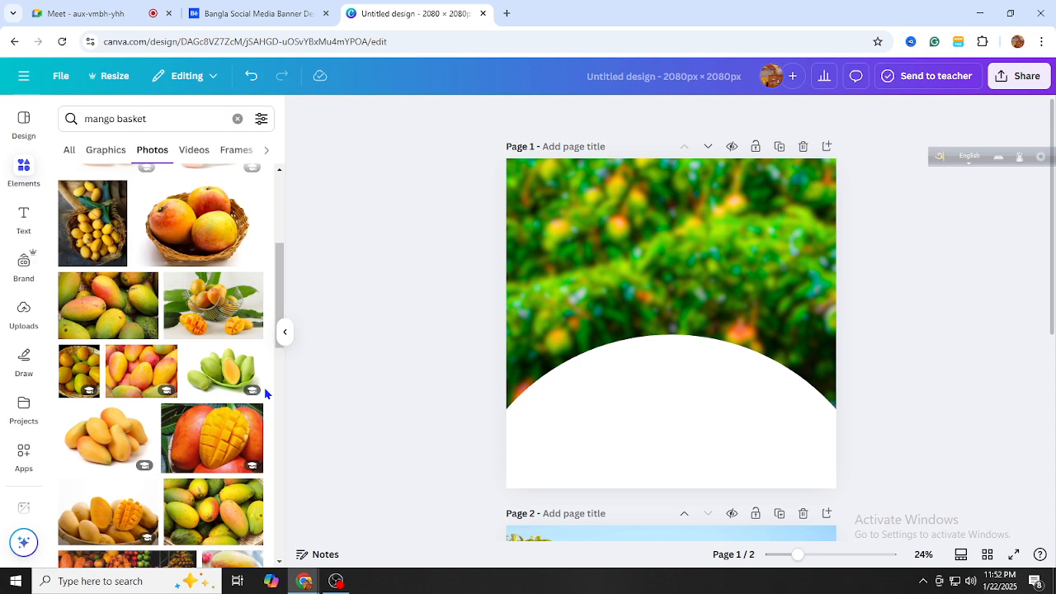
Add the wicker mango basket photo and centre it in page 1's lower half
scroll(264, 388, up, 3)
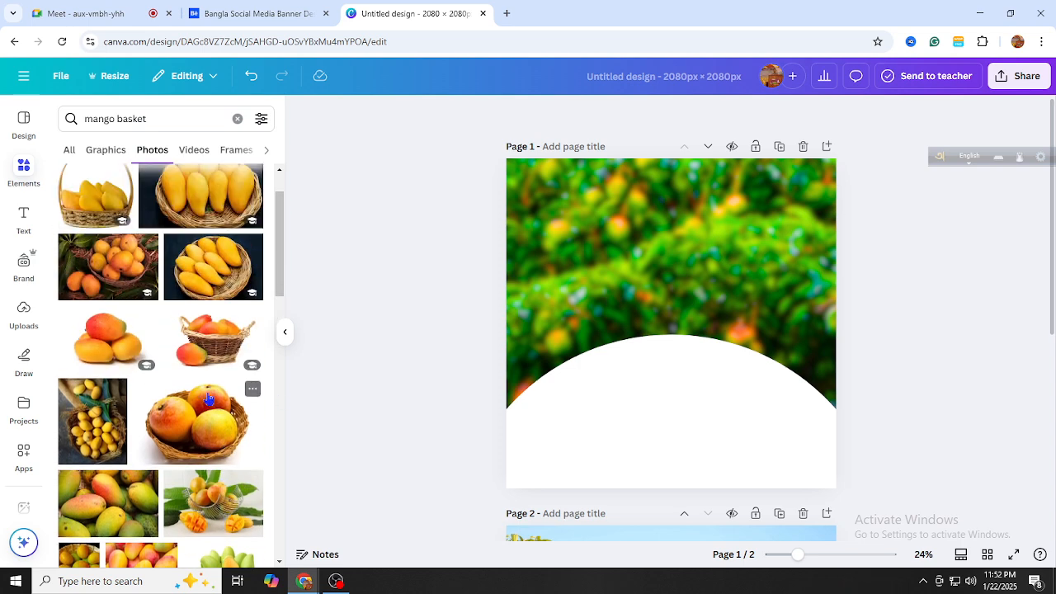
scroll(212, 446, up, 1)
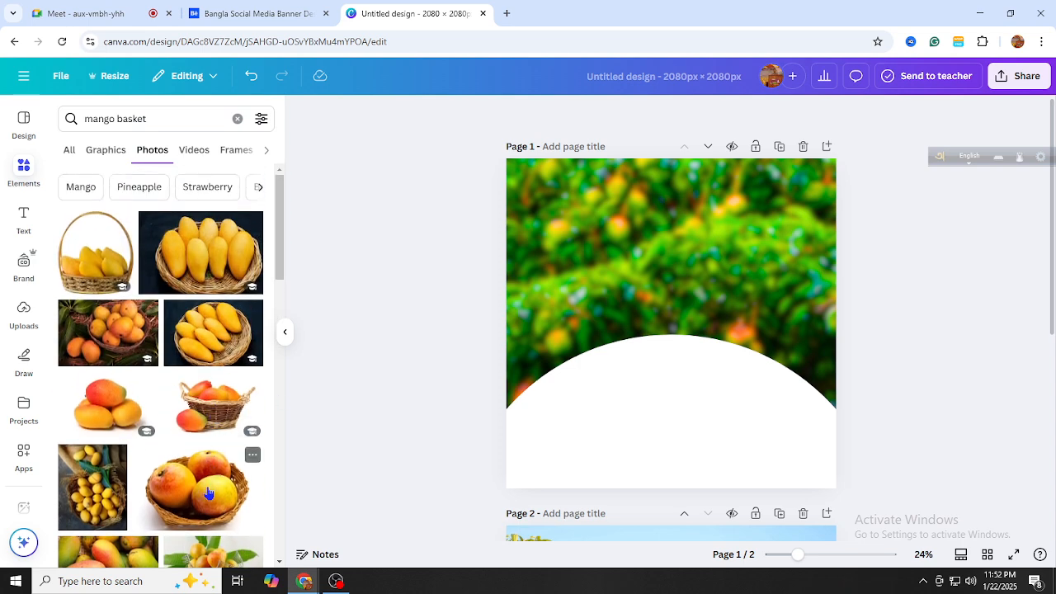
click(212, 404)
drag(723, 381, 718, 438)
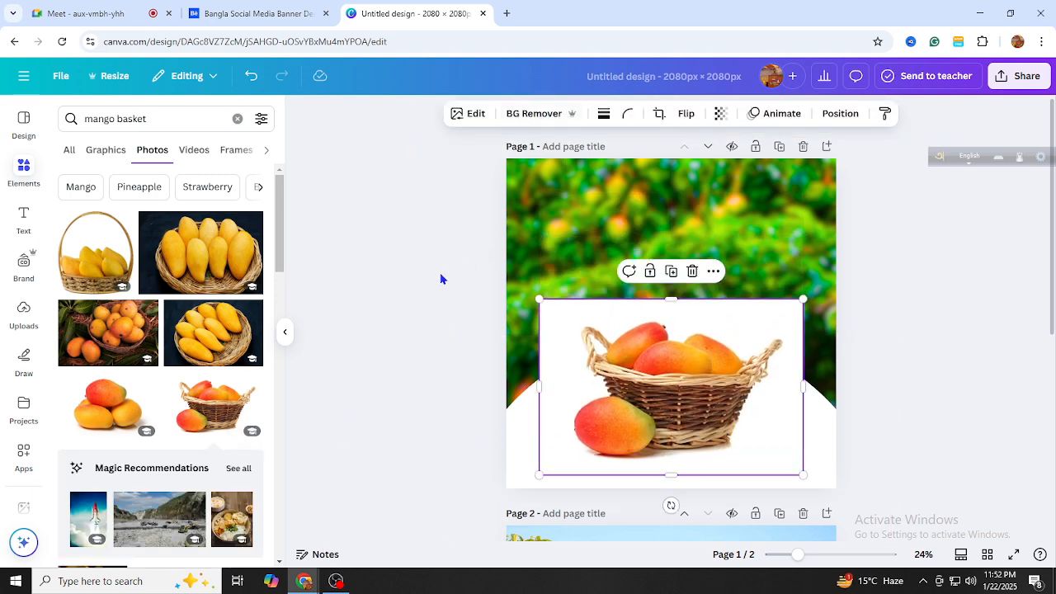
drag(662, 374, 667, 384)
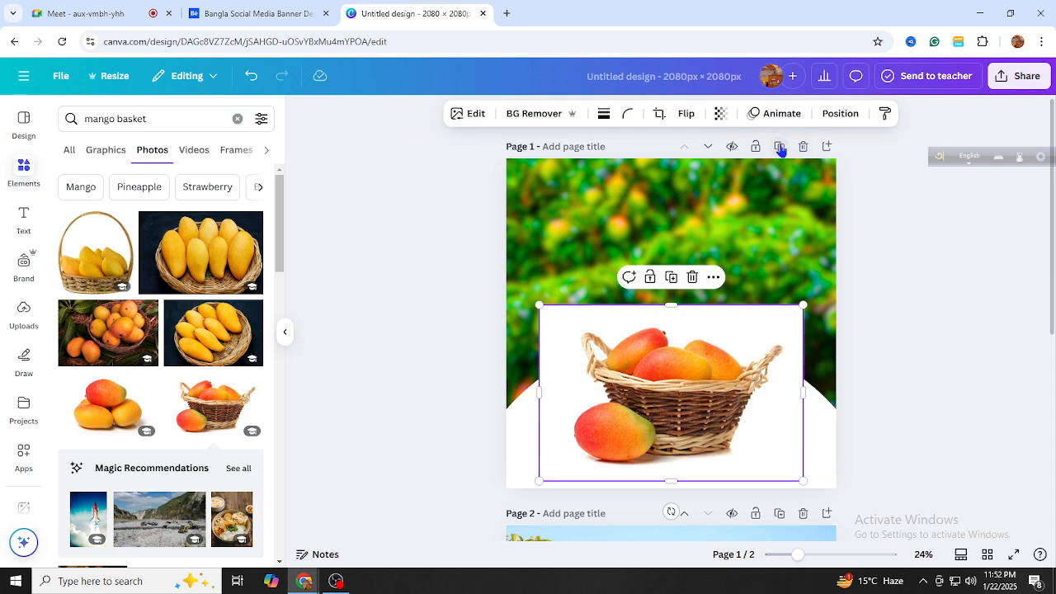
Duplicate page 1 and add the mangoes-in-wire-basket photo to page 2
click(780, 147)
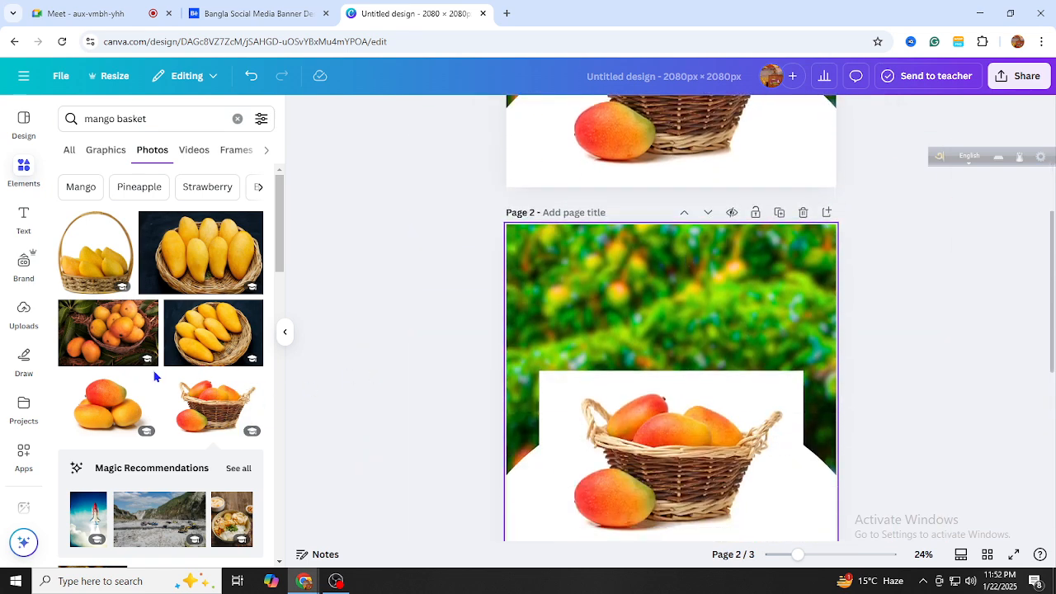
scroll(155, 377, down, 4)
drag(672, 449, 272, 401)
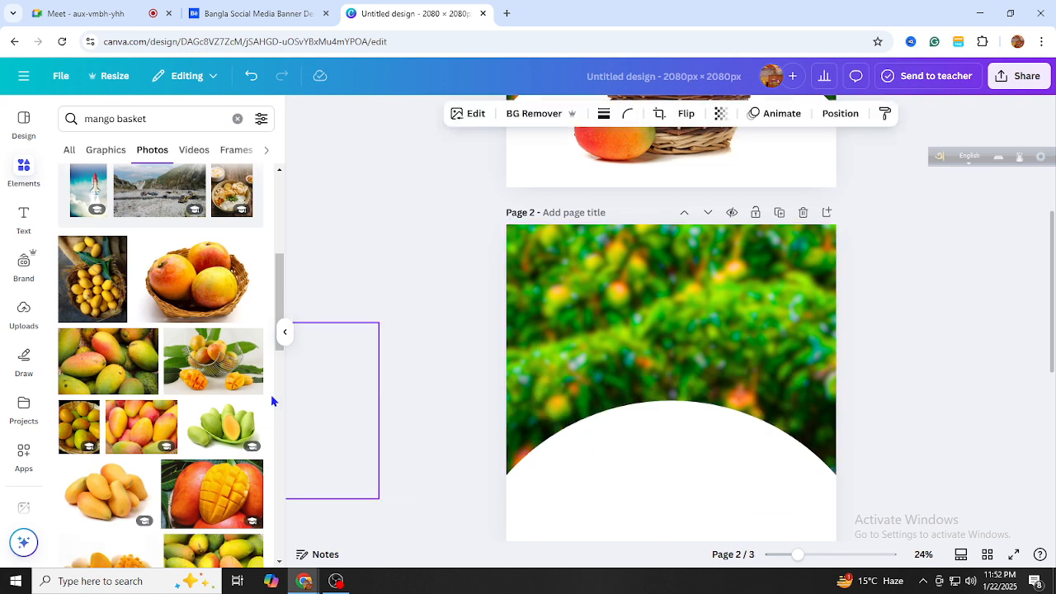
scroll(198, 399, down, 5)
scroll(198, 399, down, 8)
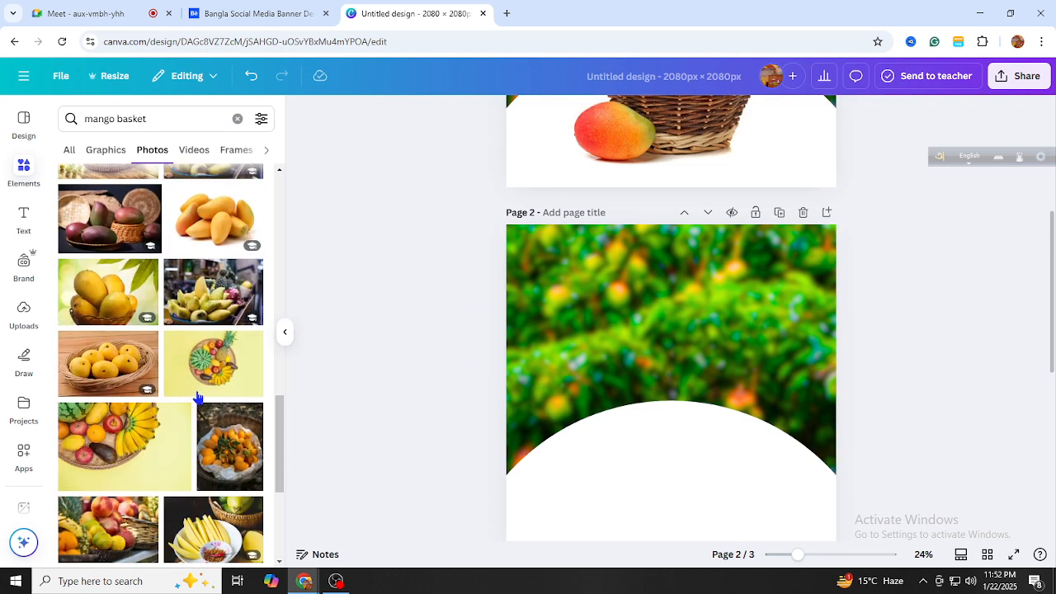
scroll(196, 398, down, 3)
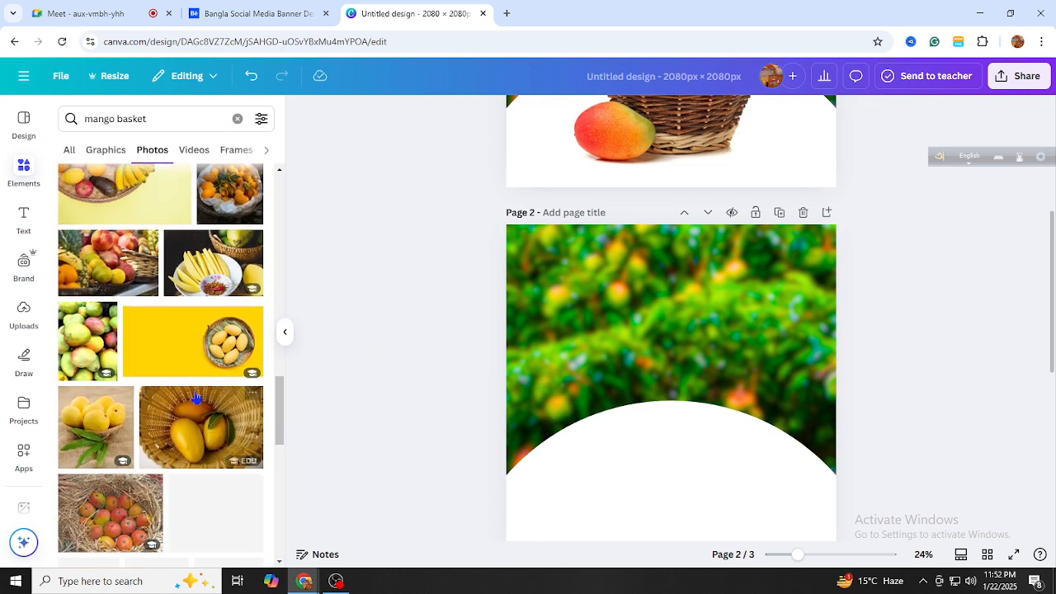
scroll(194, 401, down, 3)
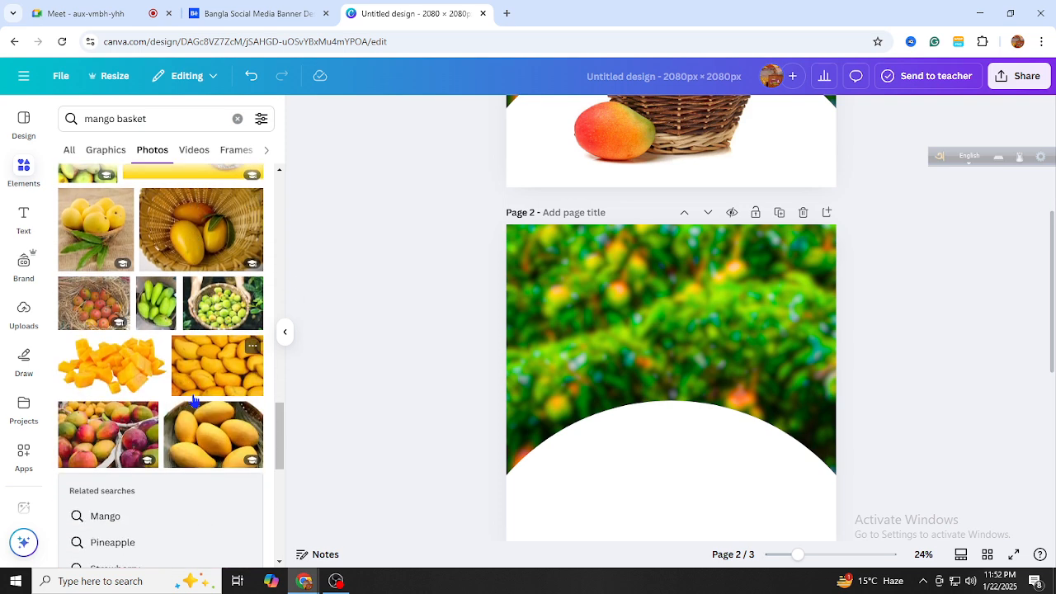
scroll(195, 401, down, 3)
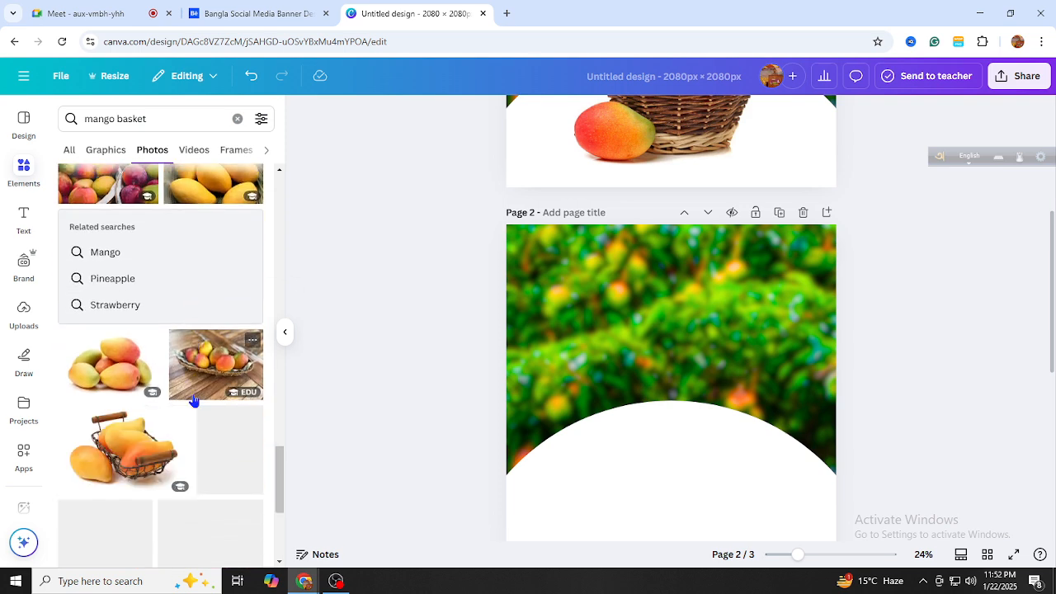
click(110, 434)
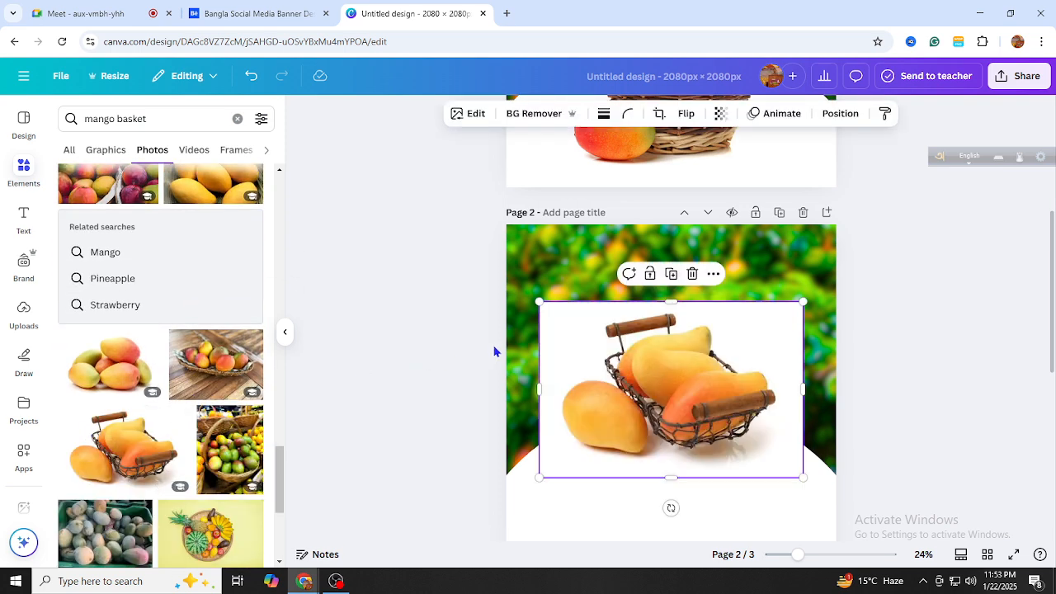
Add the ribboned basket-of-mangoes photo and position it on page 2
scroll(679, 372, down, 2)
drag(679, 372, 186, 338)
scroll(190, 364, down, 5)
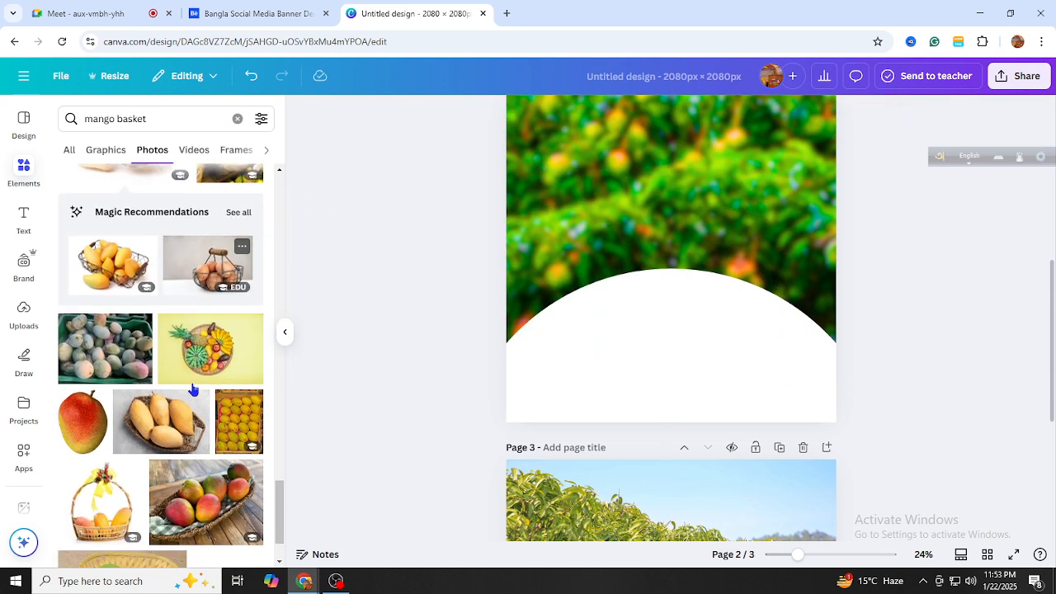
scroll(195, 390, down, 2)
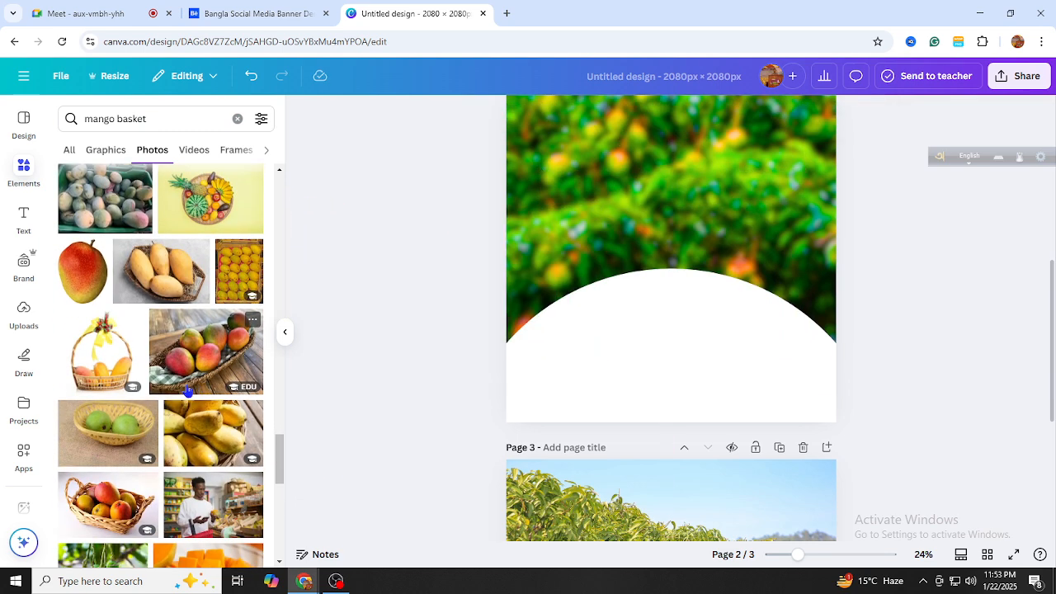
click(96, 351)
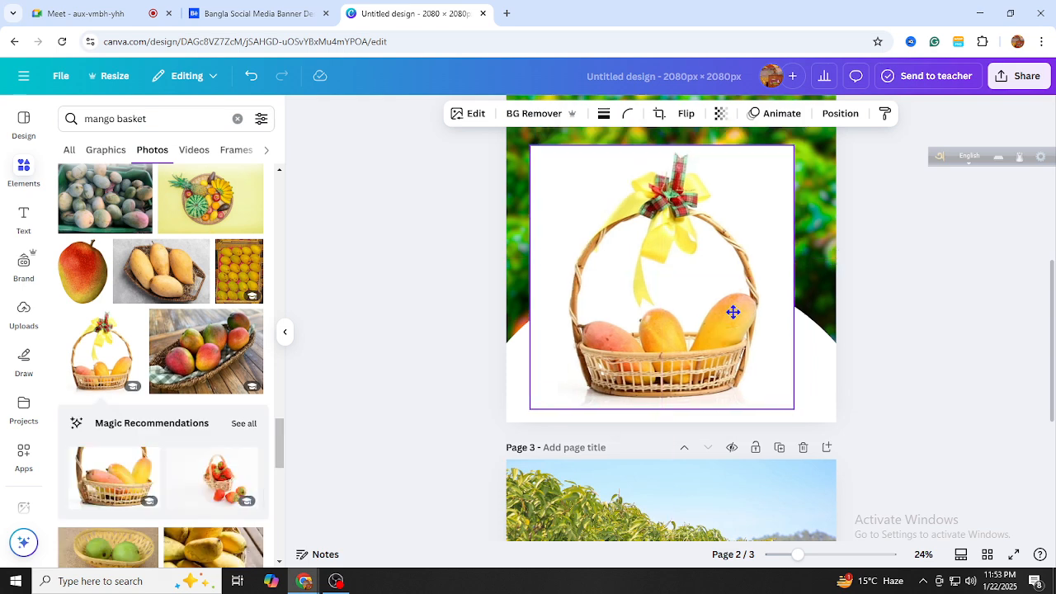
mouse_move(731, 309)
mouse_down()
mouse_move(198, 312)
mouse_move(748, 305)
mouse_move(737, 321)
mouse_up()
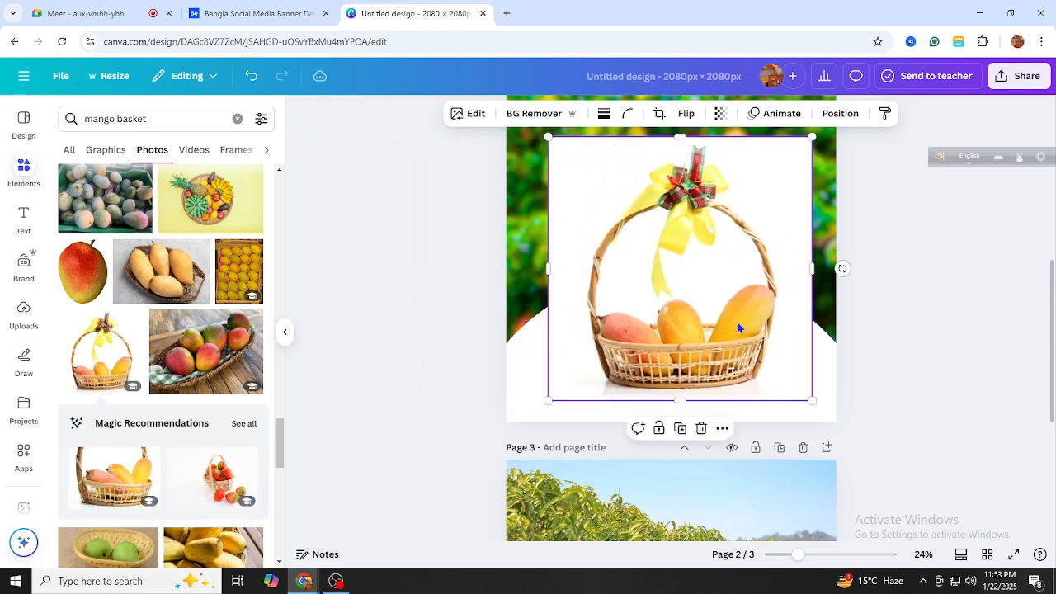
Add the wicker-basket mango photo to page 1 over the blurred background
scroll(753, 302, up, 3)
scroll(753, 302, up, 1)
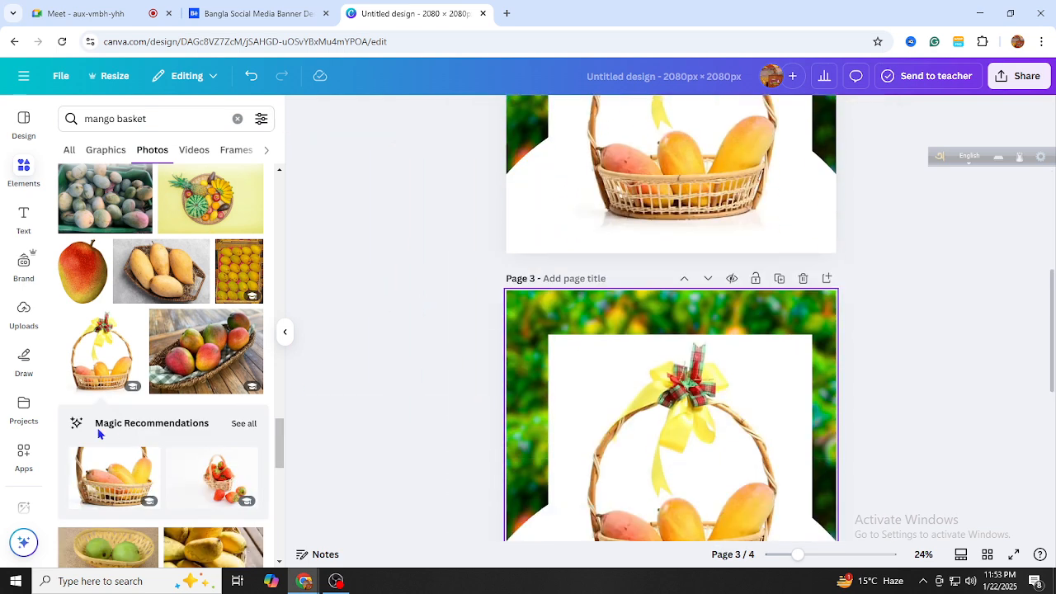
scroll(123, 413, down, 3)
scroll(165, 396, up, 6)
scroll(188, 392, up, 5)
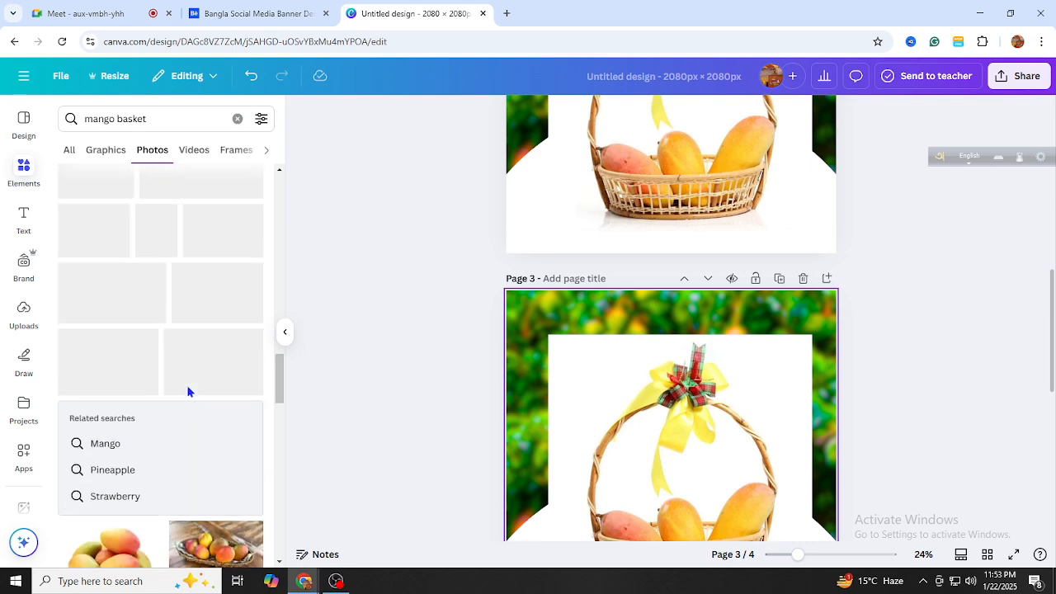
scroll(190, 379, up, 3)
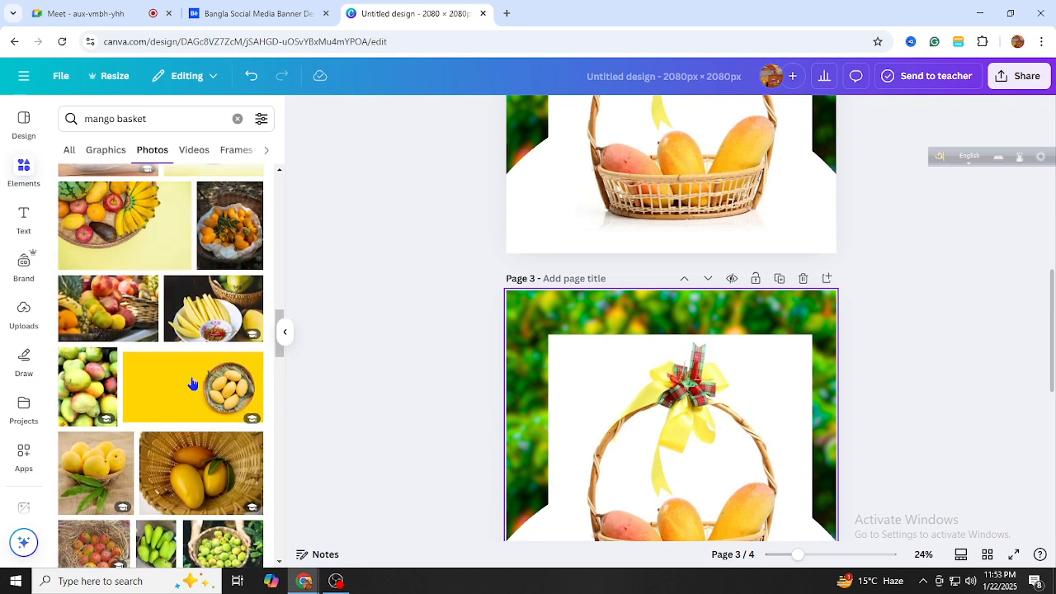
scroll(196, 372, up, 5)
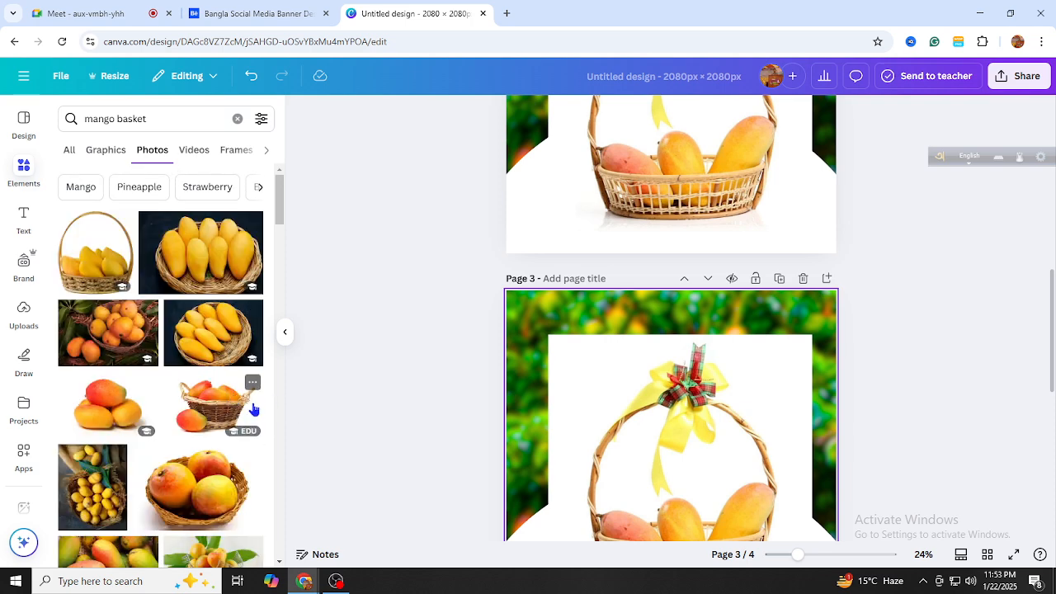
click(254, 411)
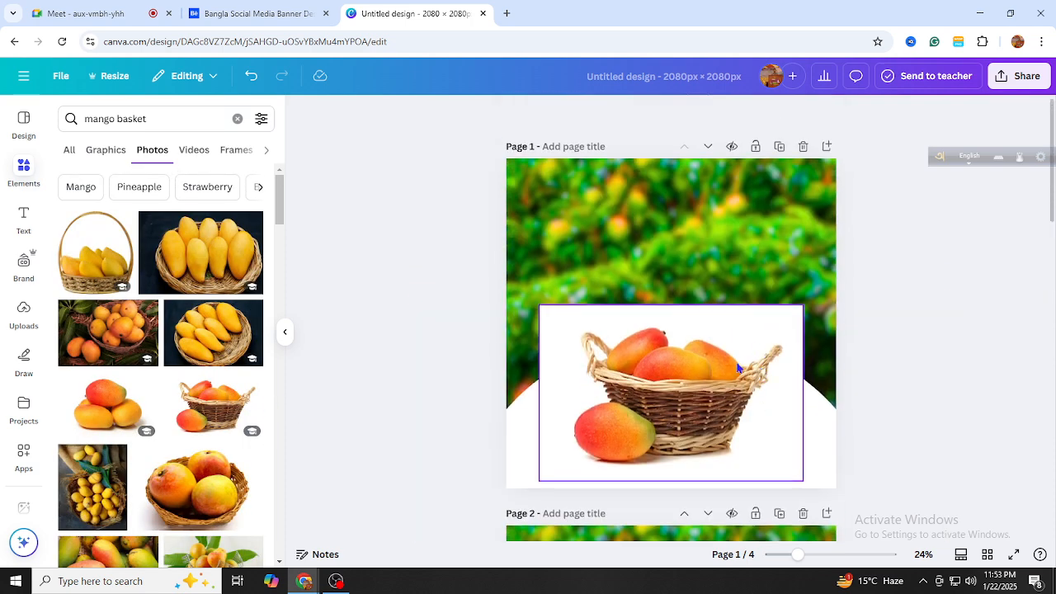
Add a new mango-basket photo to page 3, delete the ribboned basket, and move the new photo right and down
scroll(737, 371, down, 6)
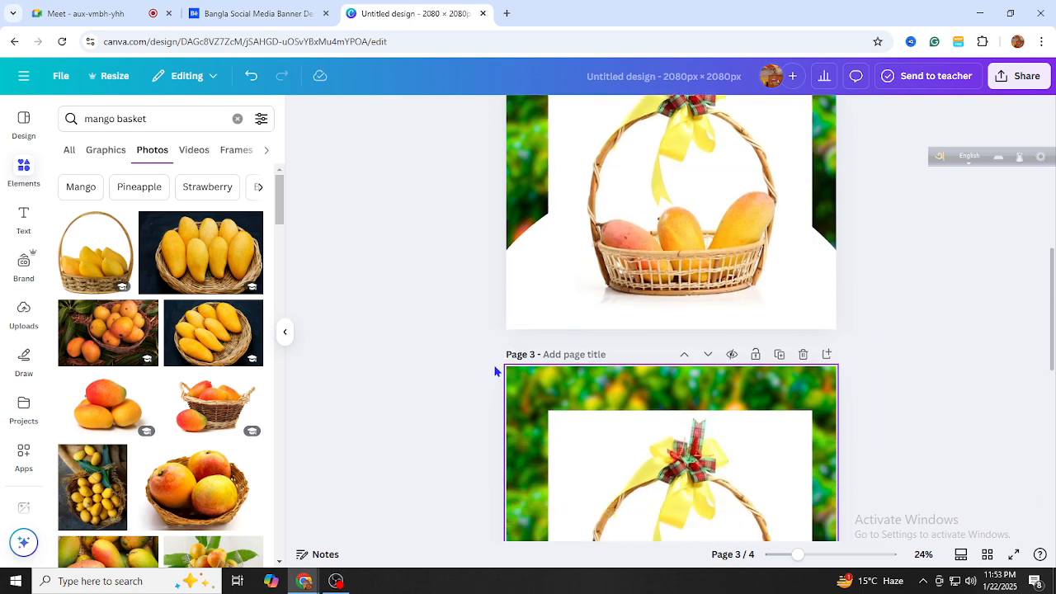
scroll(495, 372, down, 4)
scroll(205, 421, down, 2)
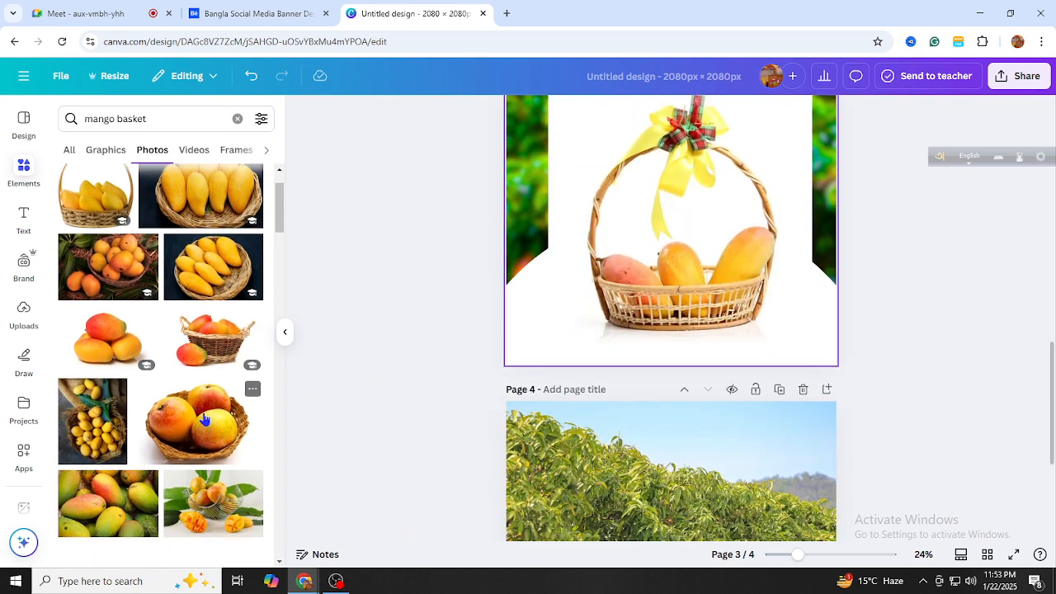
click(205, 421)
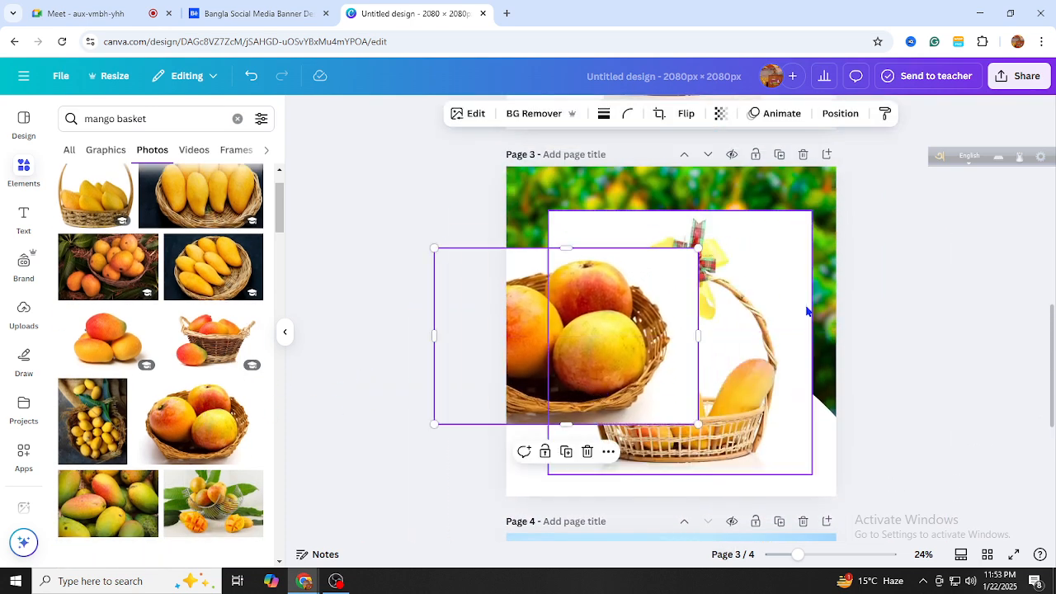
click(776, 309)
click(702, 183)
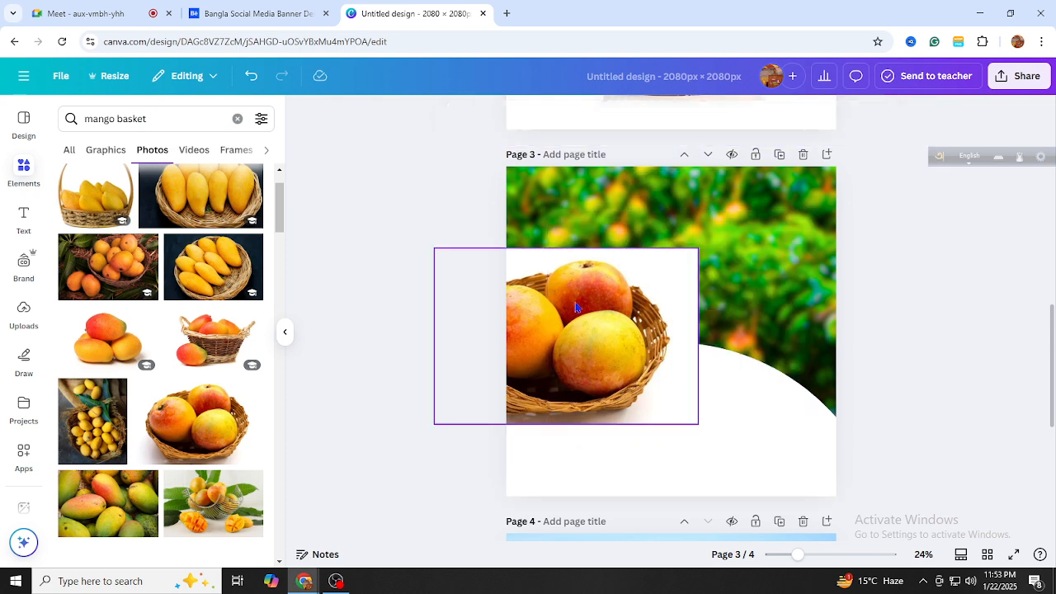
drag(580, 314, 681, 363)
Remove the white background from page 1's basket photo with BG Remover and recentre it
scroll(682, 363, up, 10)
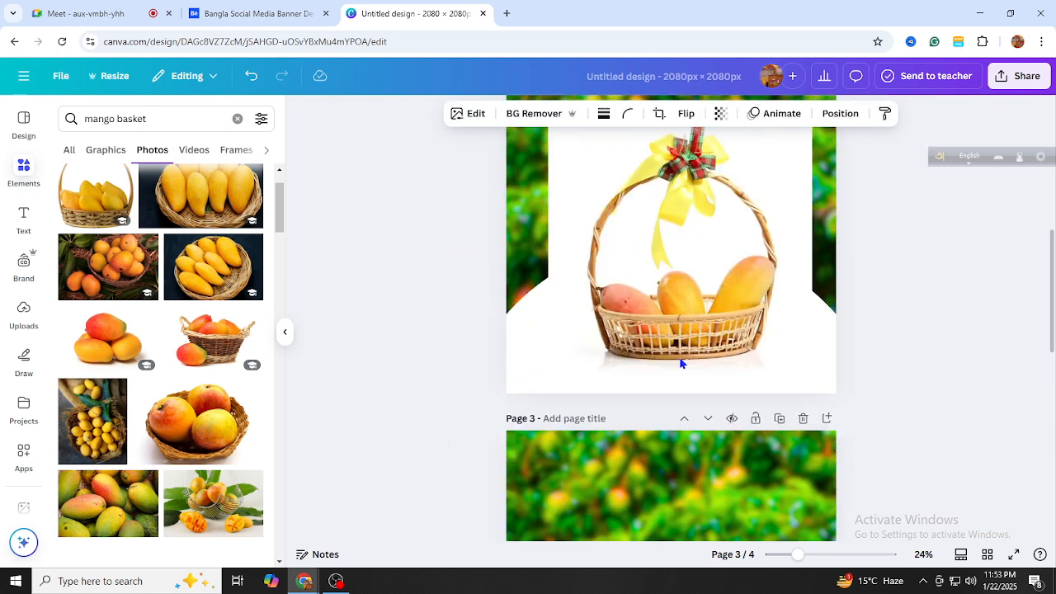
click(856, 354)
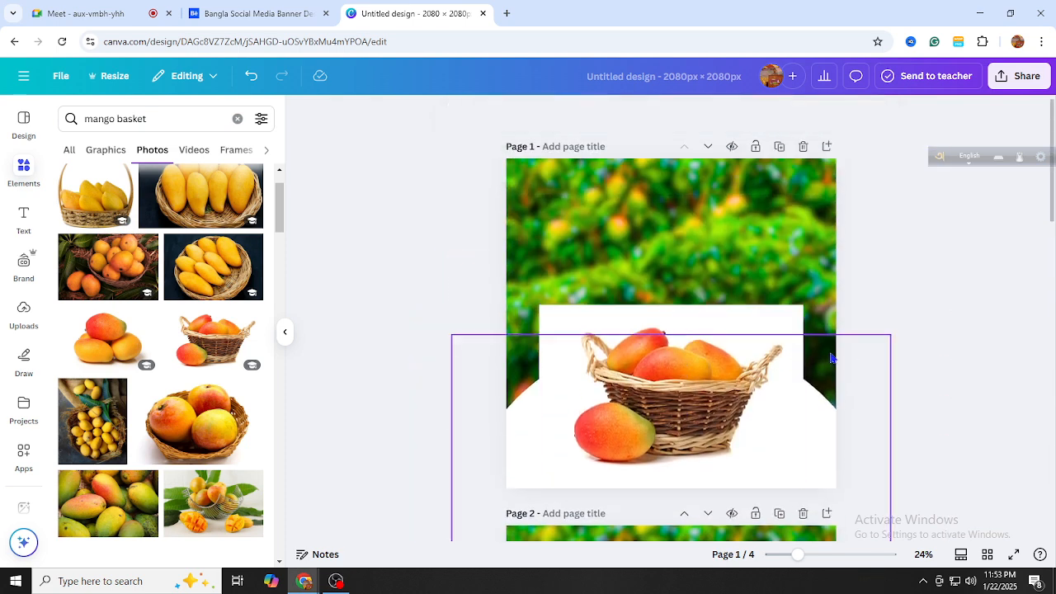
click(729, 378)
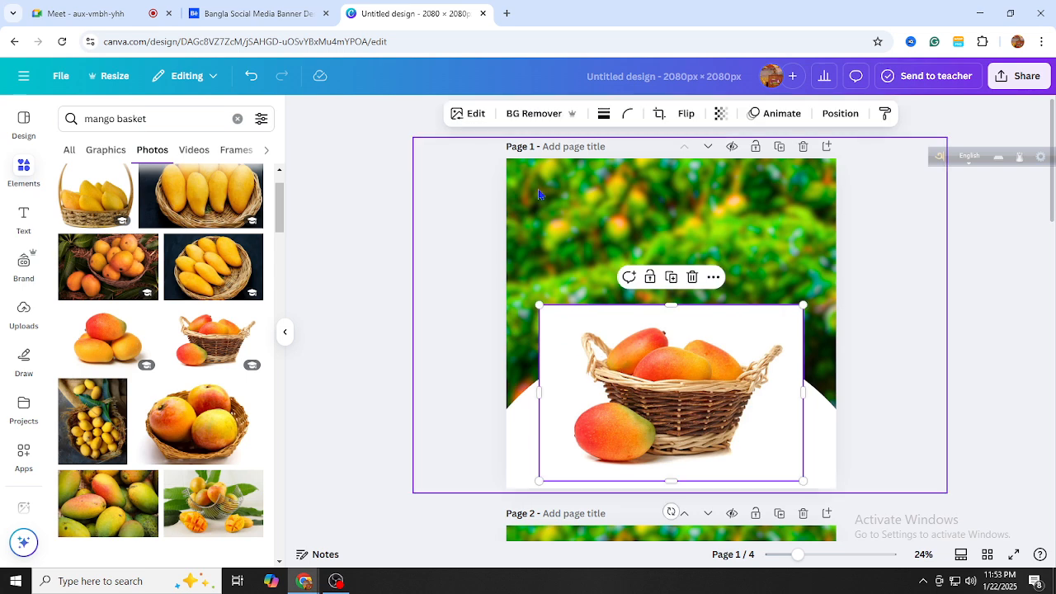
click(518, 114)
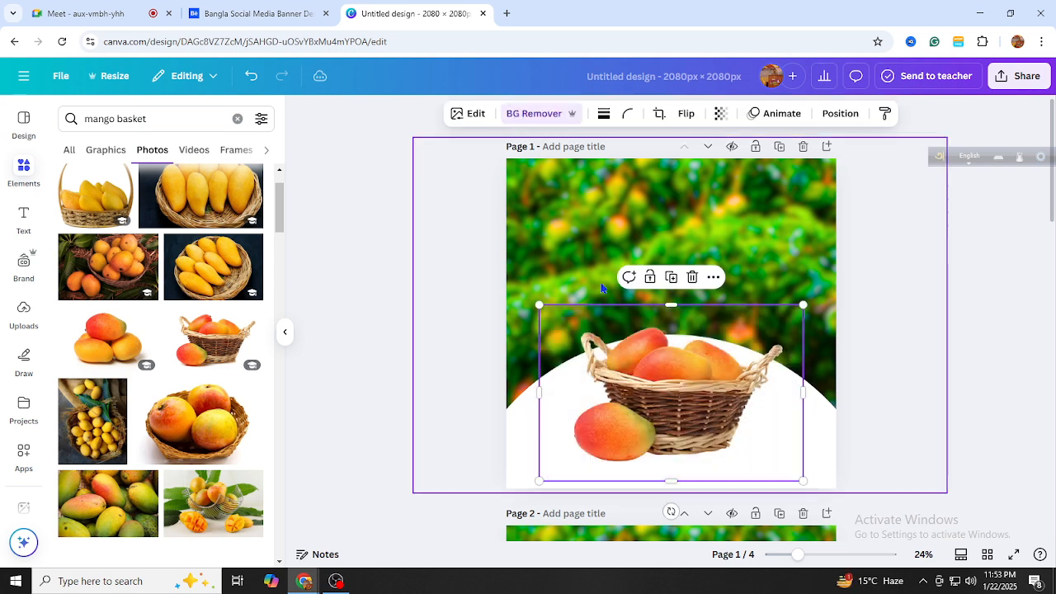
drag(649, 355, 648, 359)
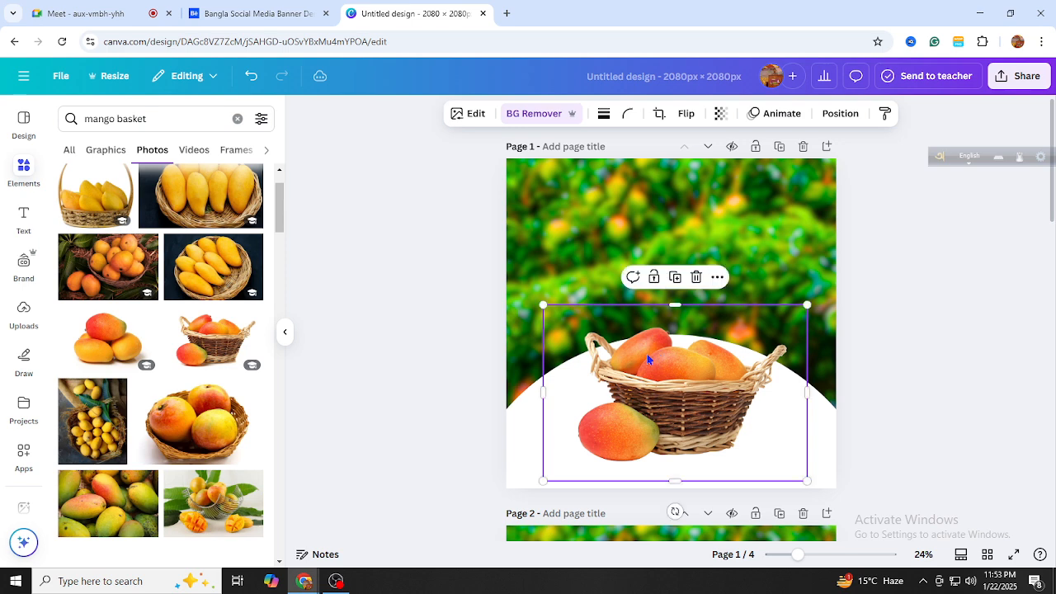
click(390, 318)
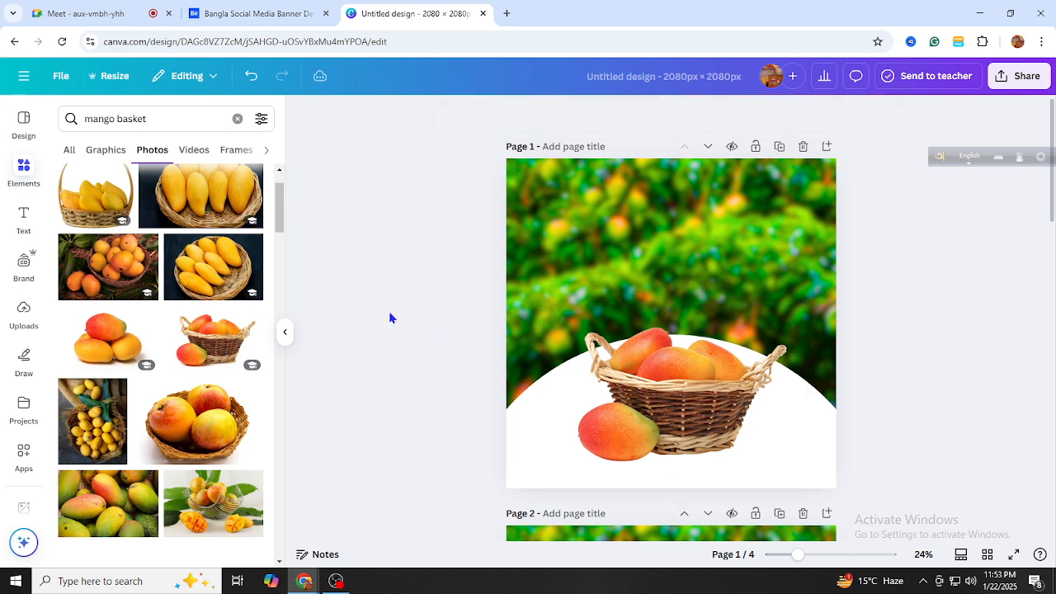
click(636, 397)
mouse_move(635, 397)
mouse_down()
mouse_move(632, 363)
mouse_move(635, 401)
mouse_up()
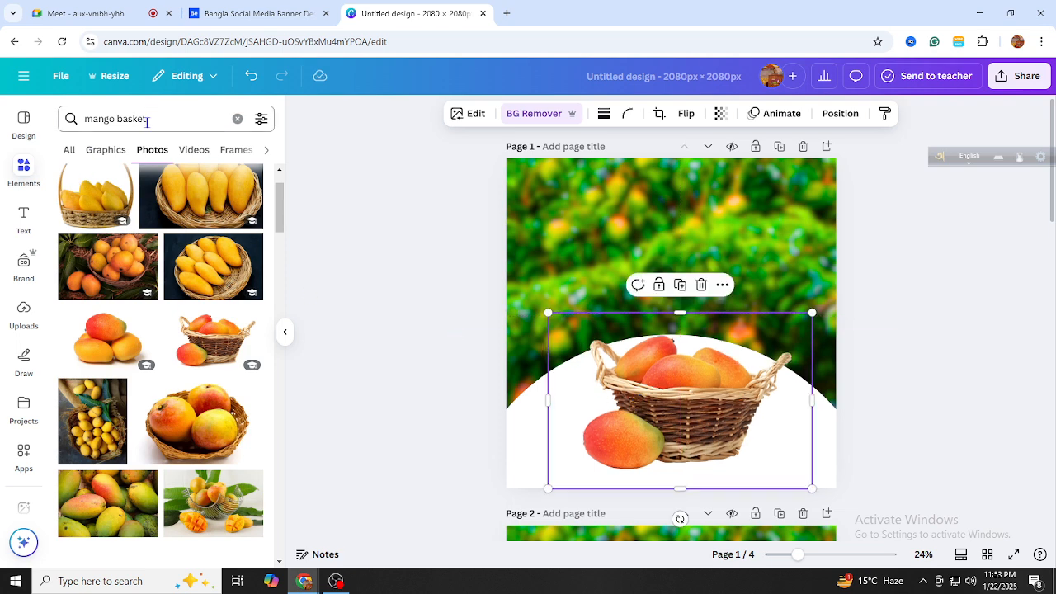
drag(147, 121, 133, 123)
Search 'mango leaves', add a leaf photo to page 1, remove its background, and move it left
key(BackSpace)
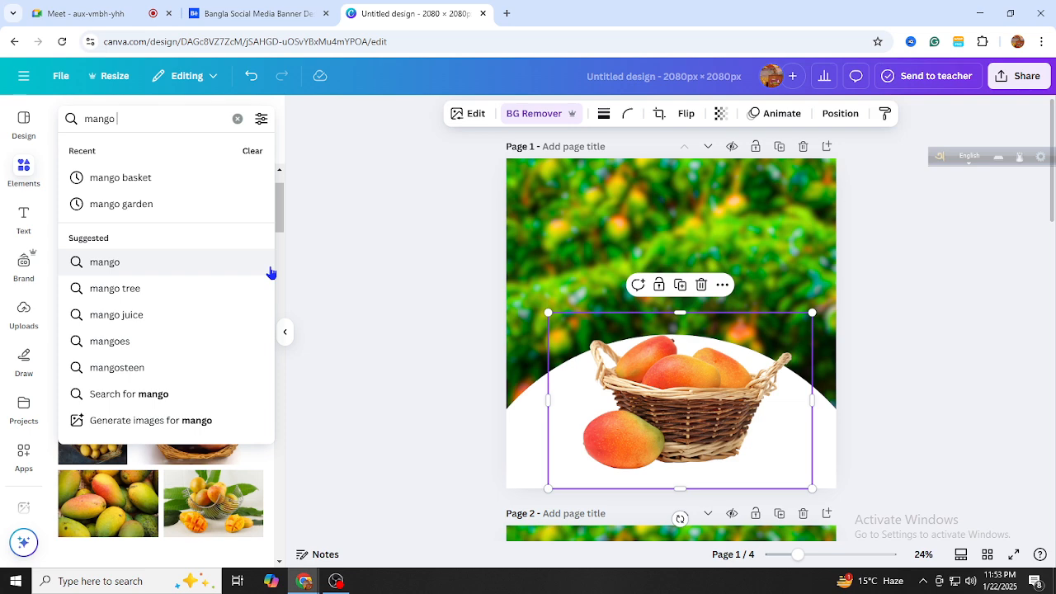
text(l)
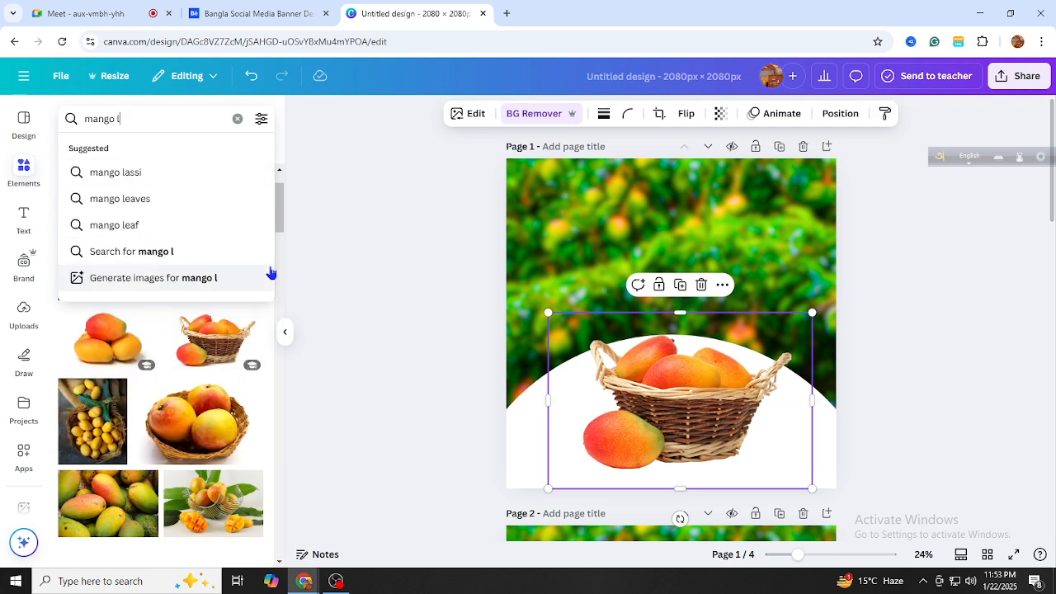
click(149, 202)
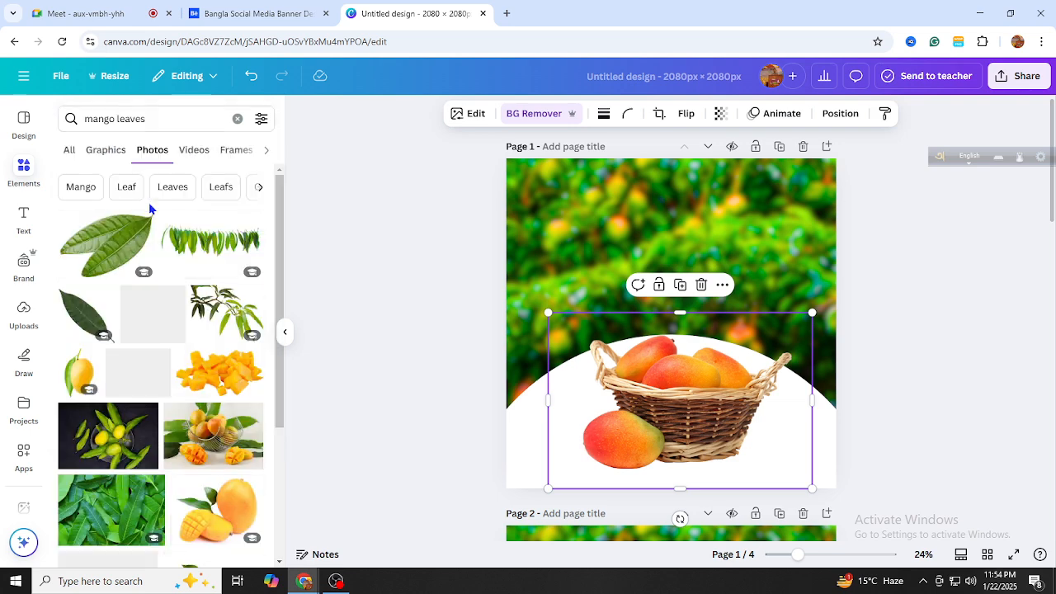
scroll(174, 330, down, 3)
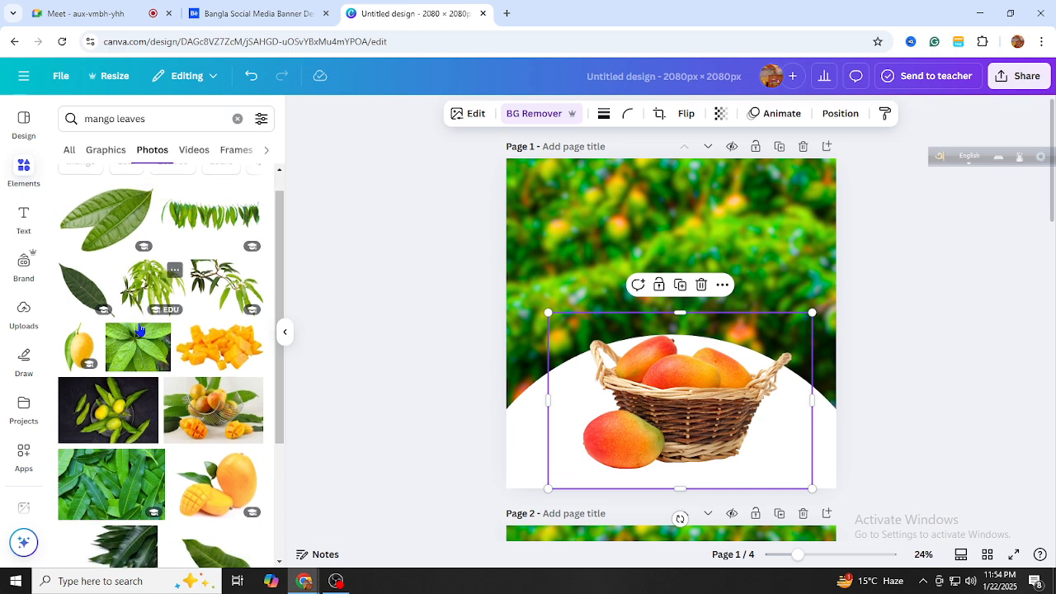
click(230, 391)
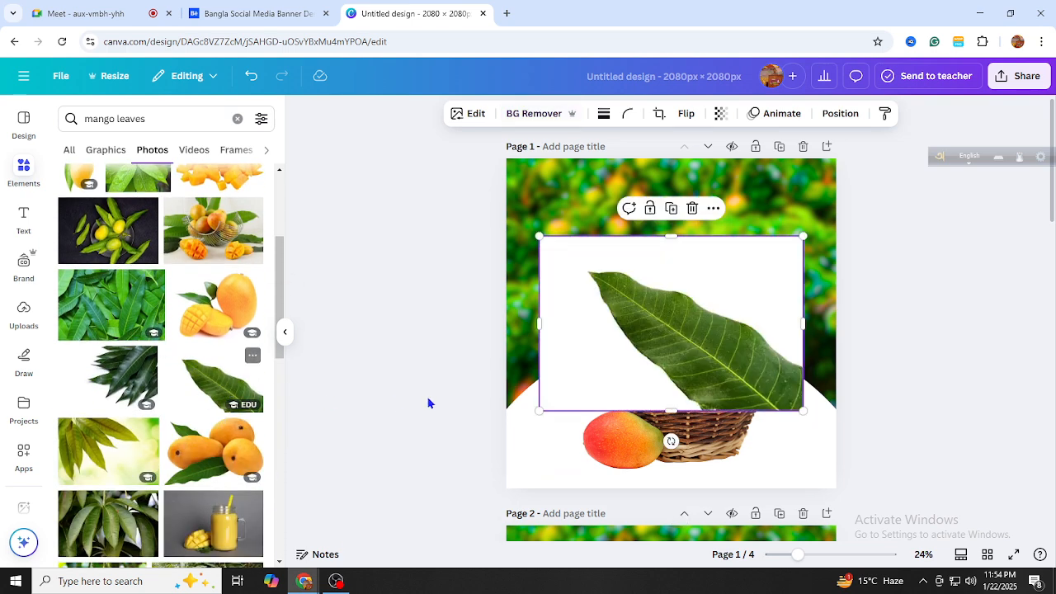
drag(662, 389, 575, 342)
click(524, 109)
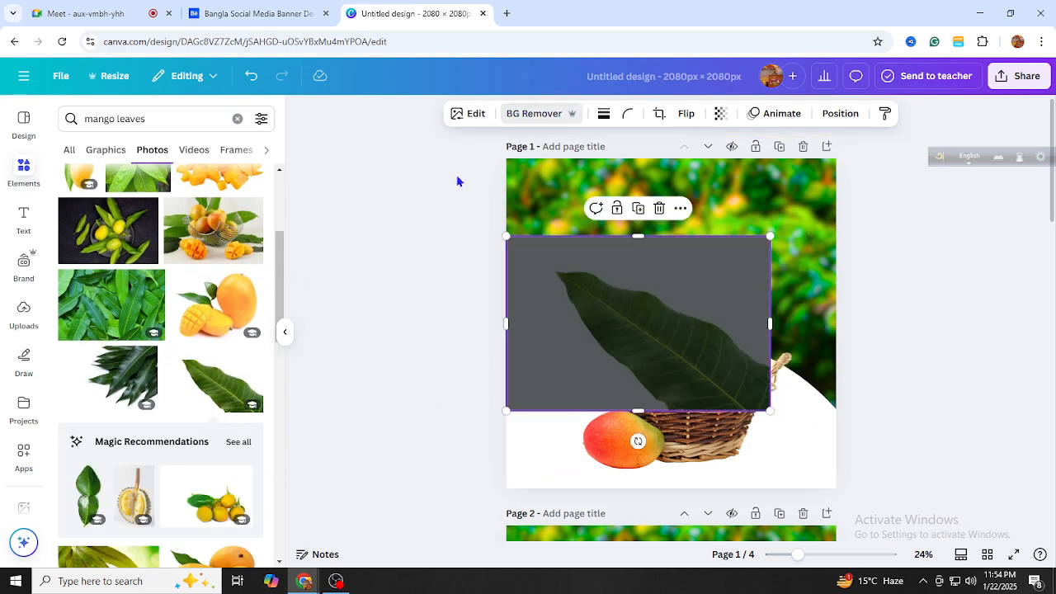
scroll(187, 318, down, 3)
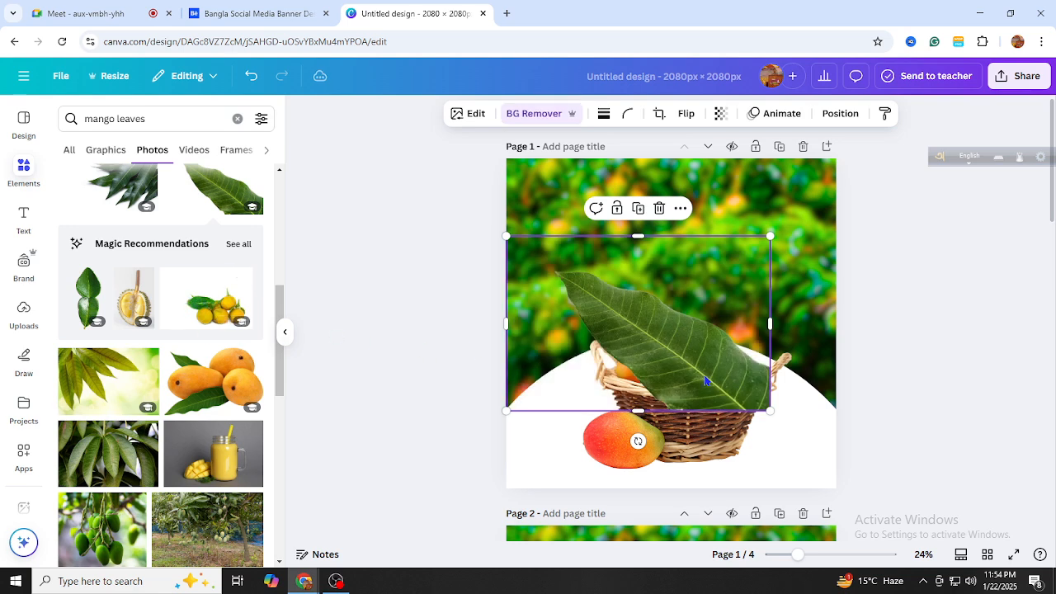
drag(705, 380, 650, 395)
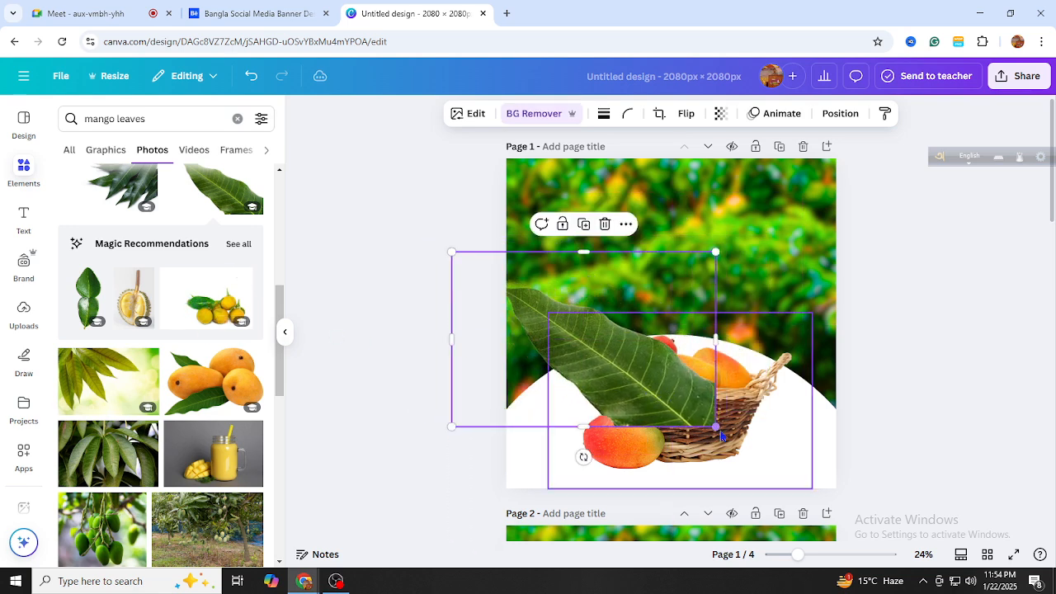
Shrink the leaf, rotate it about 18° clockwise, and move it over the basket
drag(714, 427, 640, 376)
drag(542, 404, 515, 401)
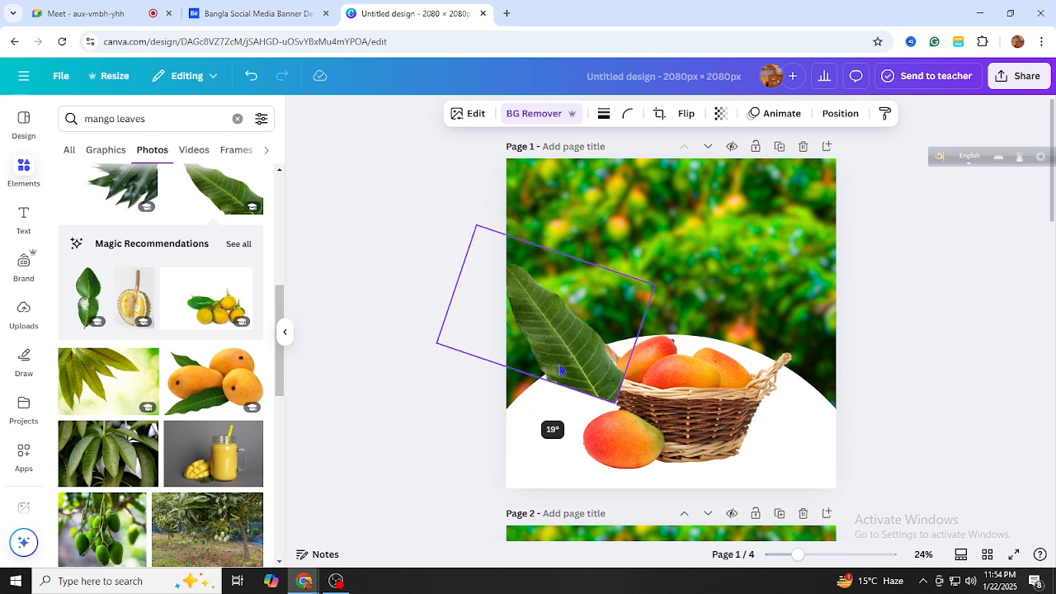
drag(576, 350, 634, 359)
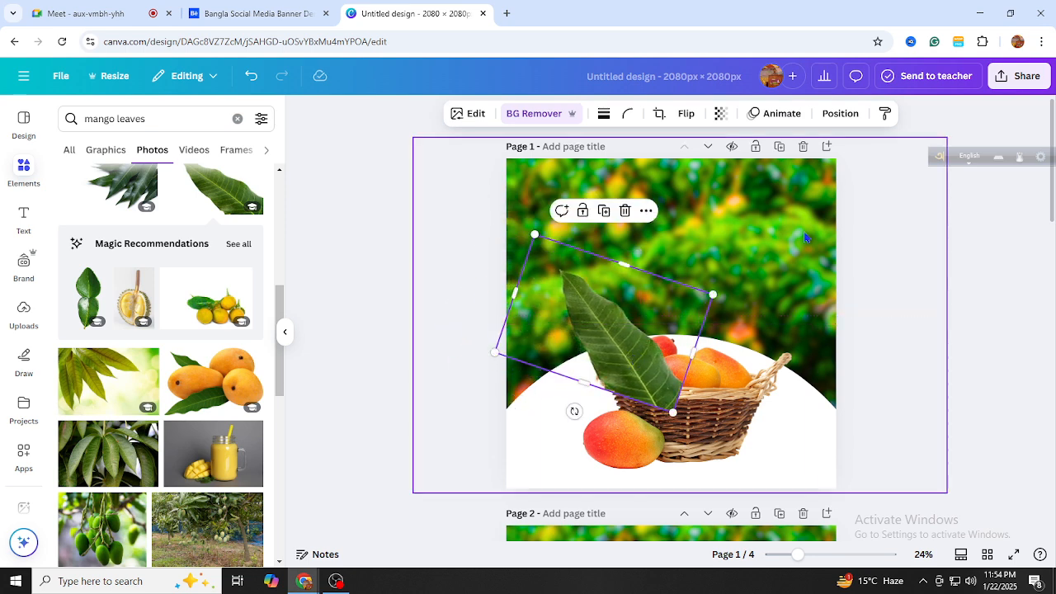
Bring the leaf in front of the basket in Layers, then delete it
click(840, 114)
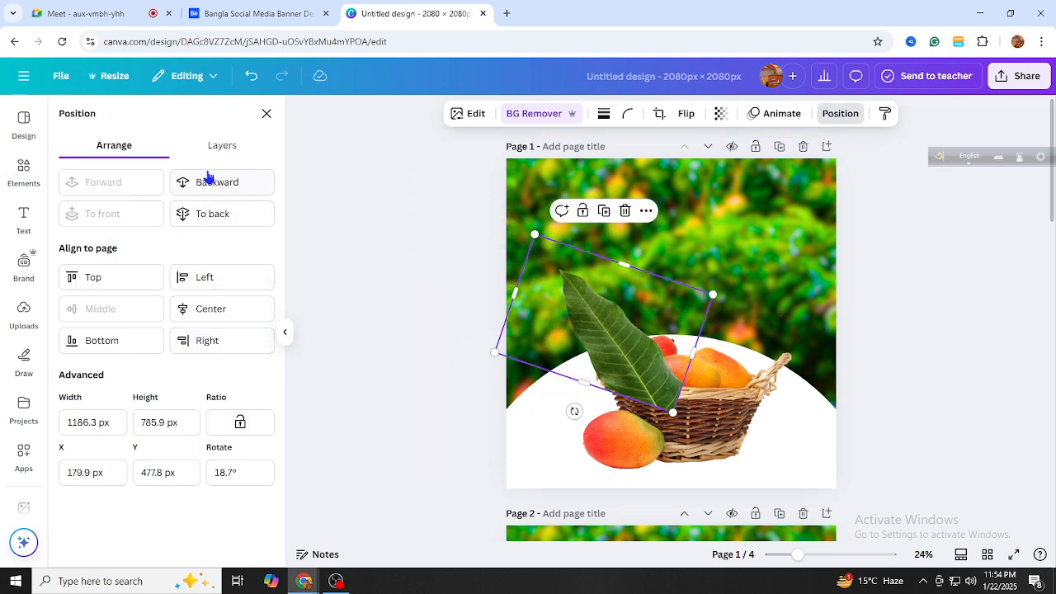
click(222, 146)
drag(170, 229, 184, 293)
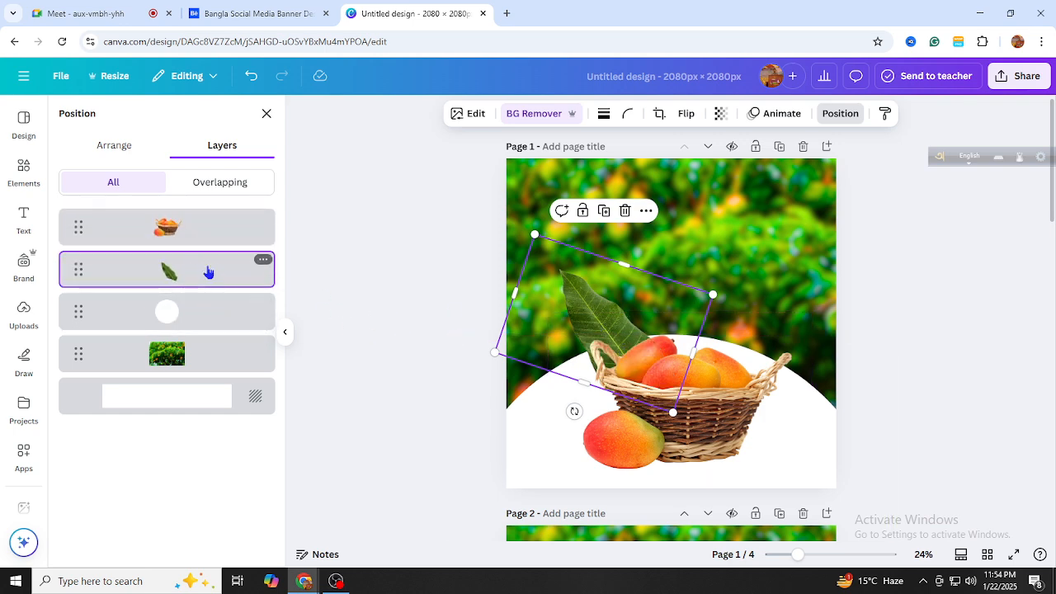
drag(207, 272, 211, 223)
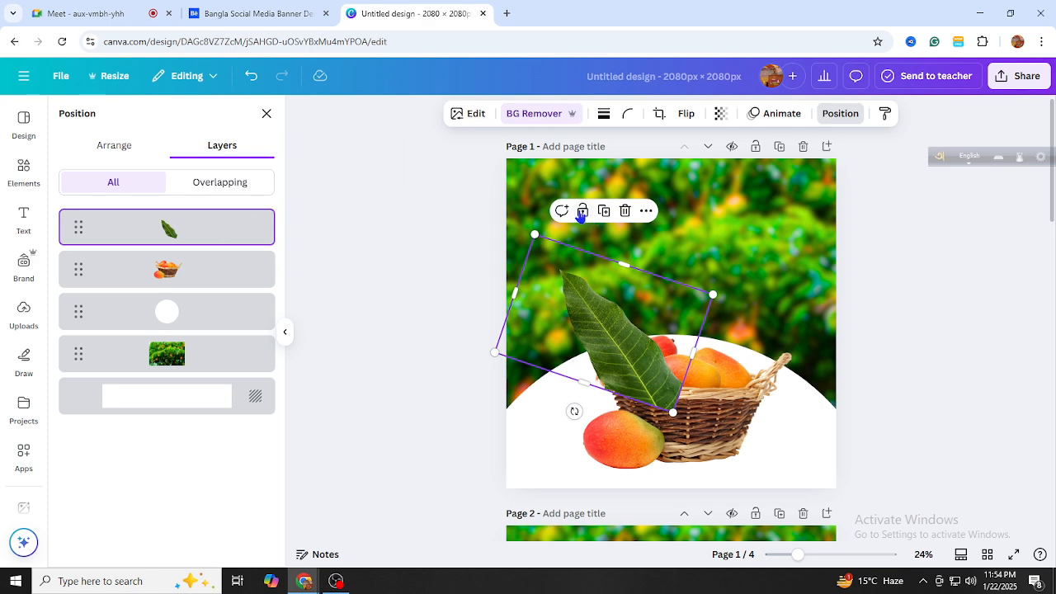
click(625, 212)
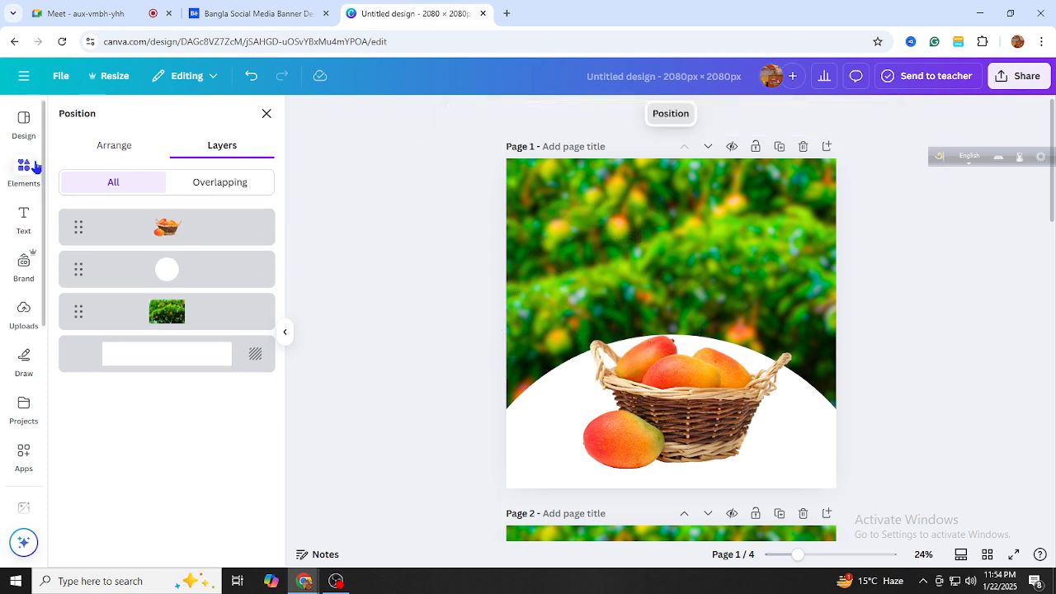
Re-run the 'mango leaves' element search and switch to its Photos results
click(33, 167)
click(136, 120)
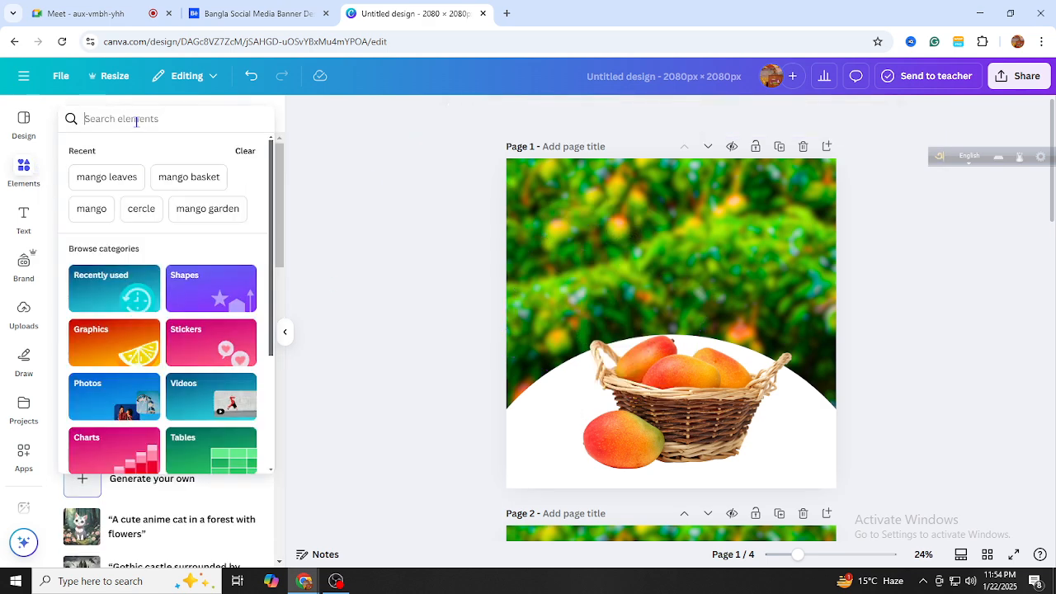
click(116, 179)
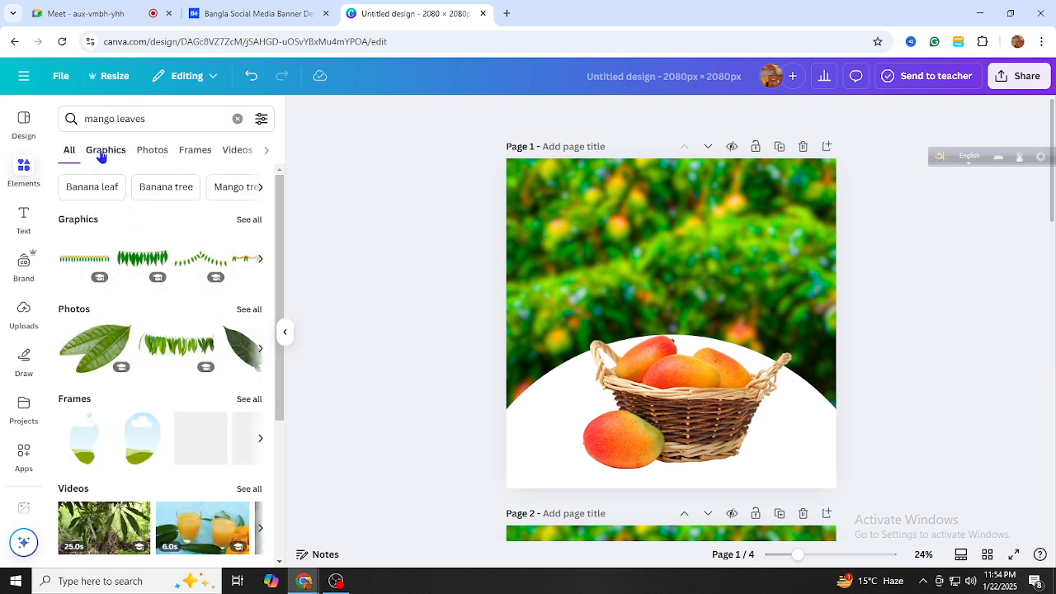
click(103, 153)
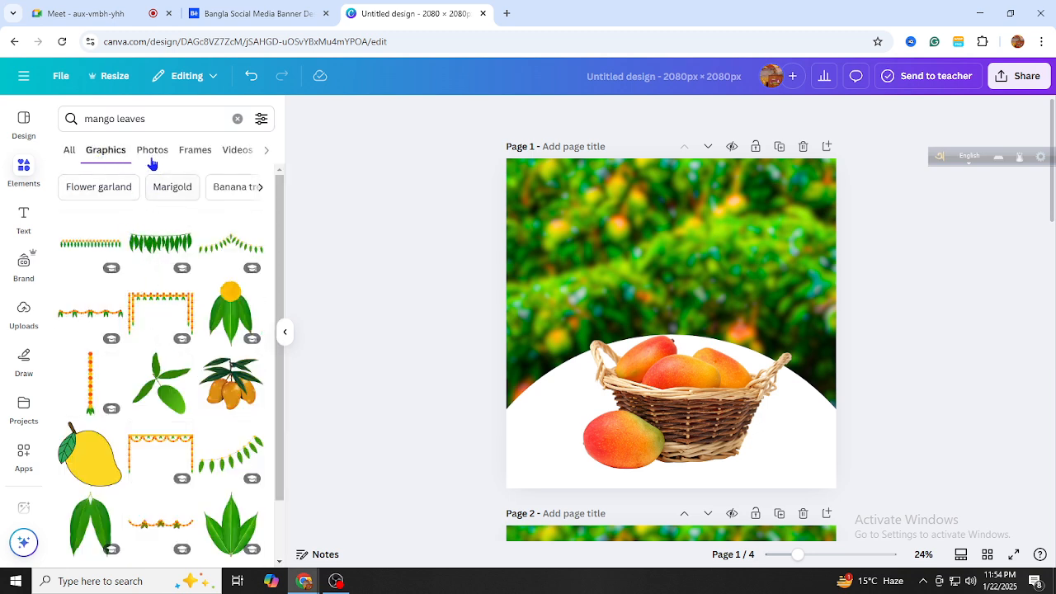
click(152, 151)
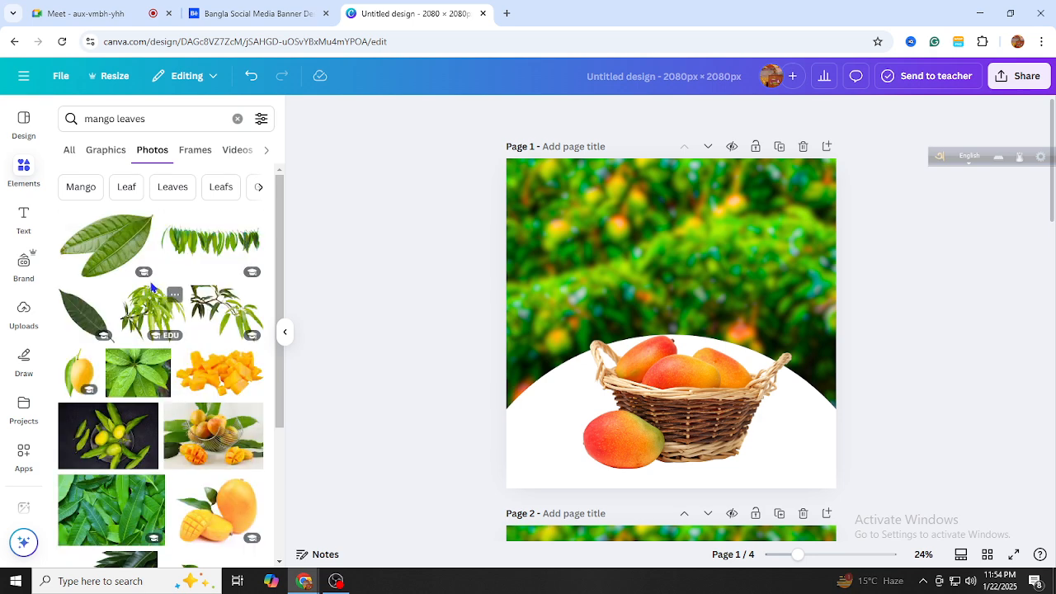
scroll(116, 274, down, 3)
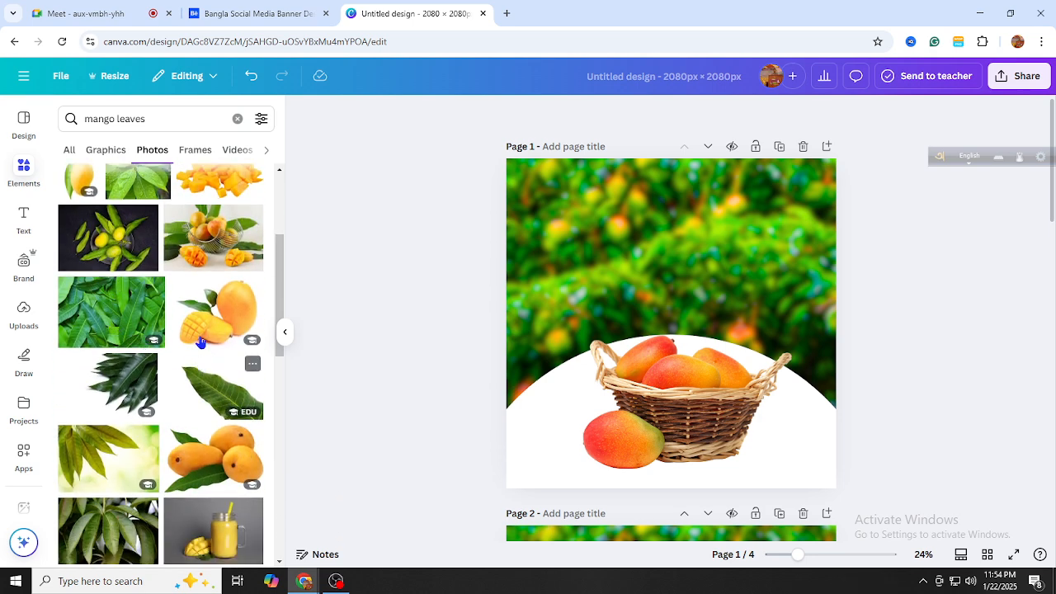
Add the mango-leaf, dark mango-leaves, and two-leaf mango photos to page 1
click(176, 373)
click(134, 386)
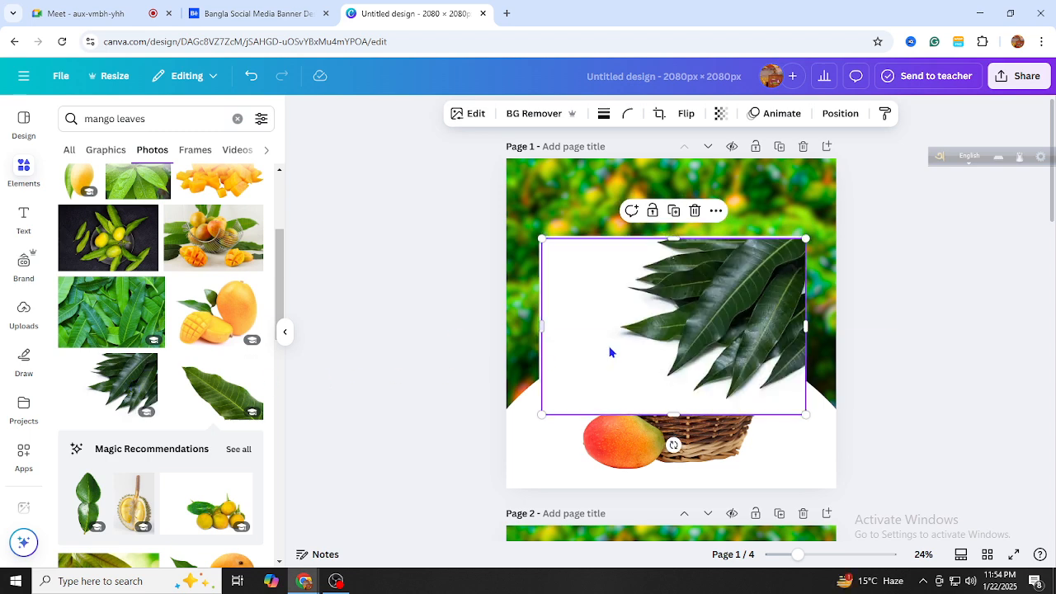
drag(609, 349, 662, 328)
scroll(118, 421, down, 4)
scroll(175, 414, down, 5)
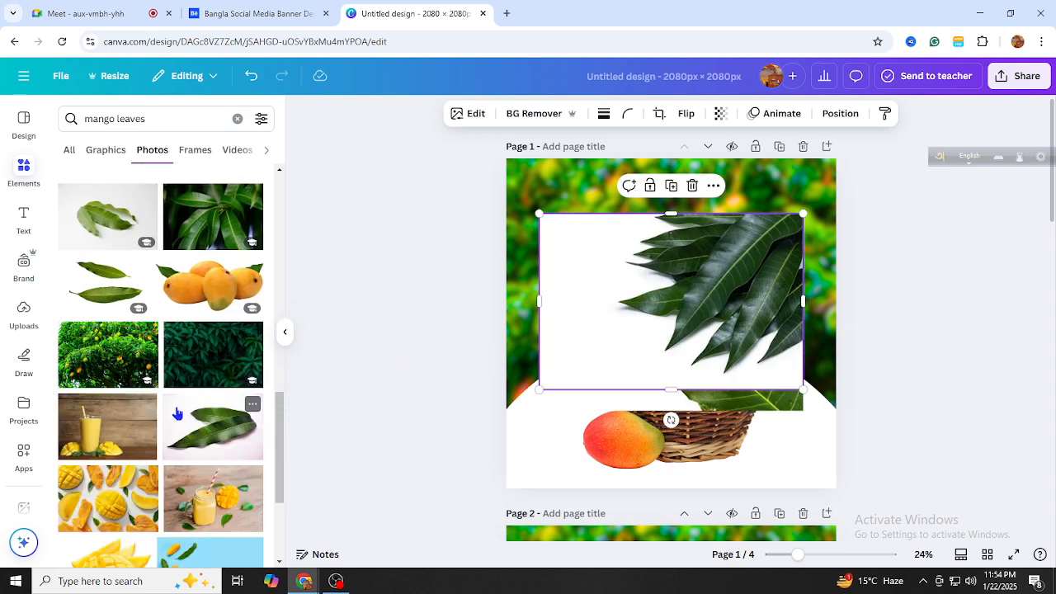
scroll(176, 414, down, 2)
click(216, 311)
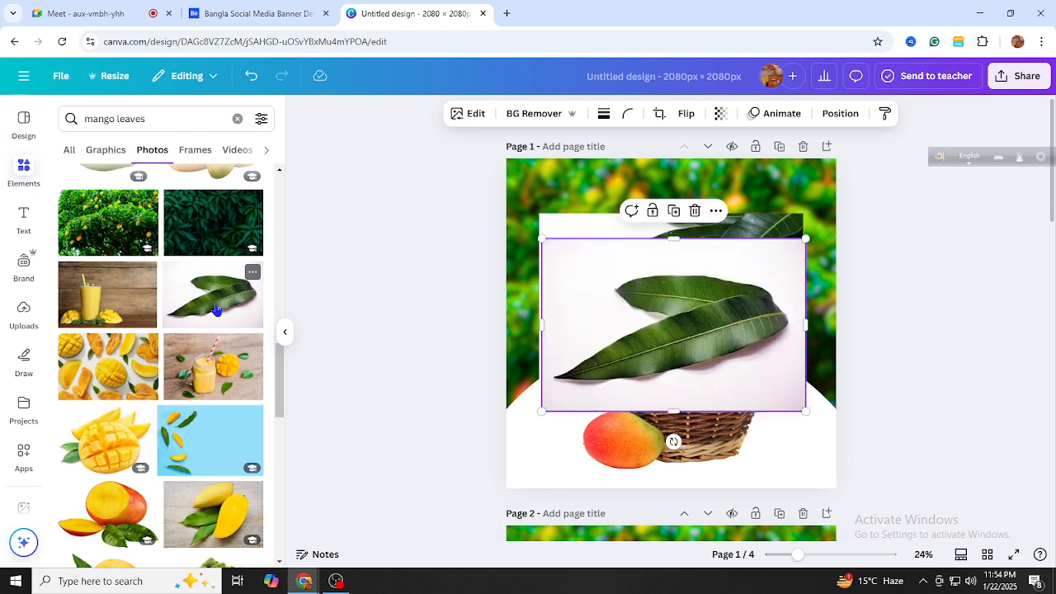
scroll(139, 400, down, 2)
scroll(138, 400, down, 6)
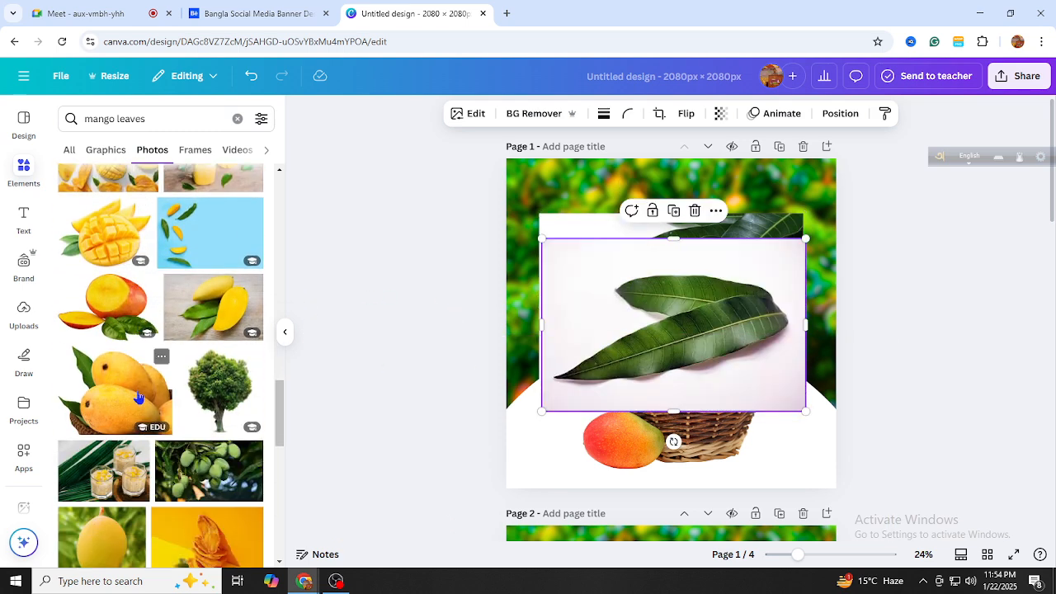
scroll(139, 400, down, 6)
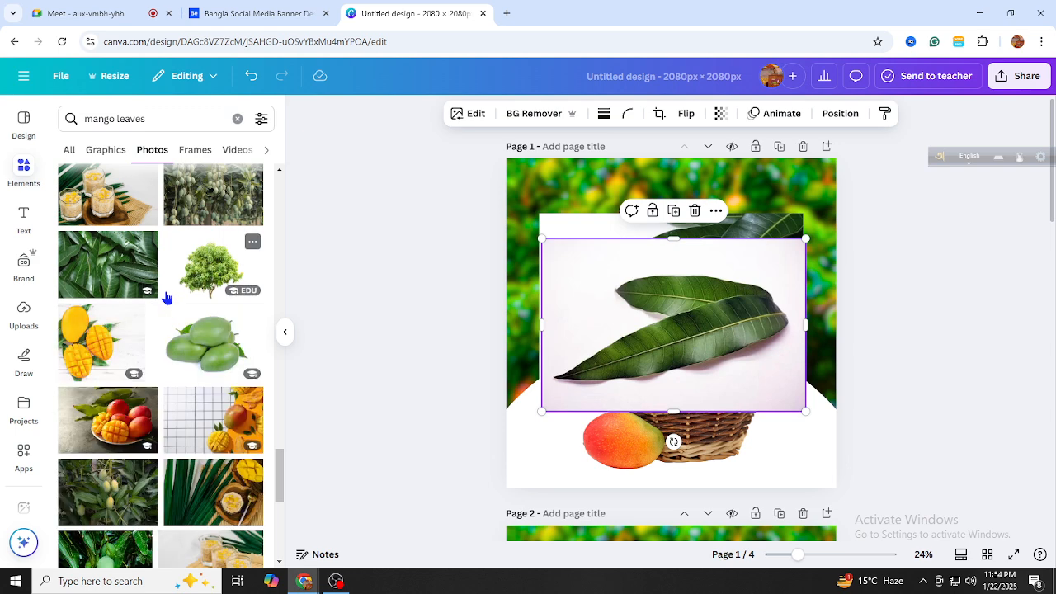
scroll(167, 334, down, 6)
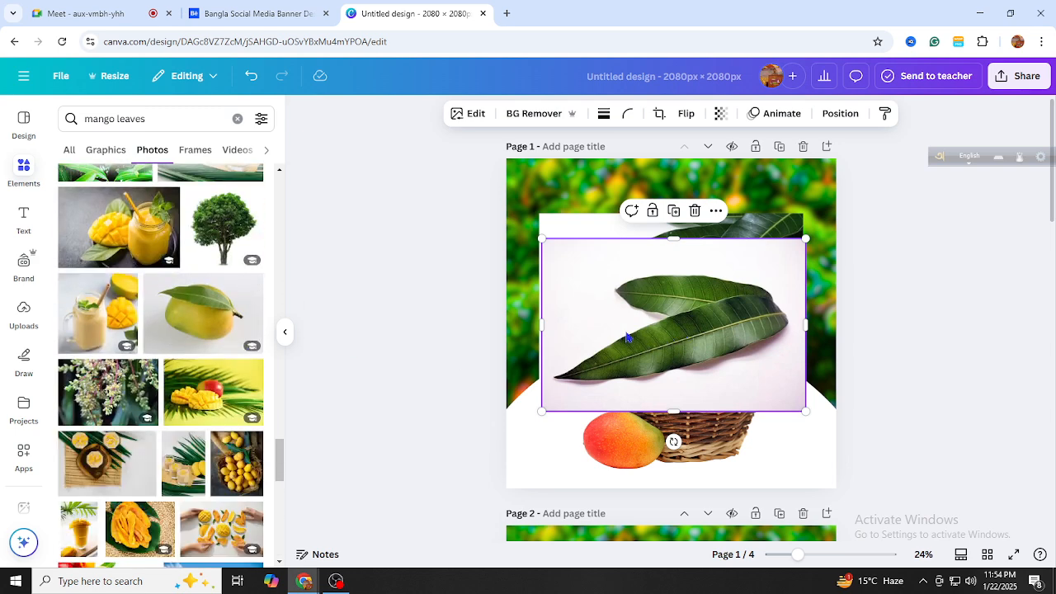
scroll(107, 404, down, 5)
scroll(445, 396, down, 3)
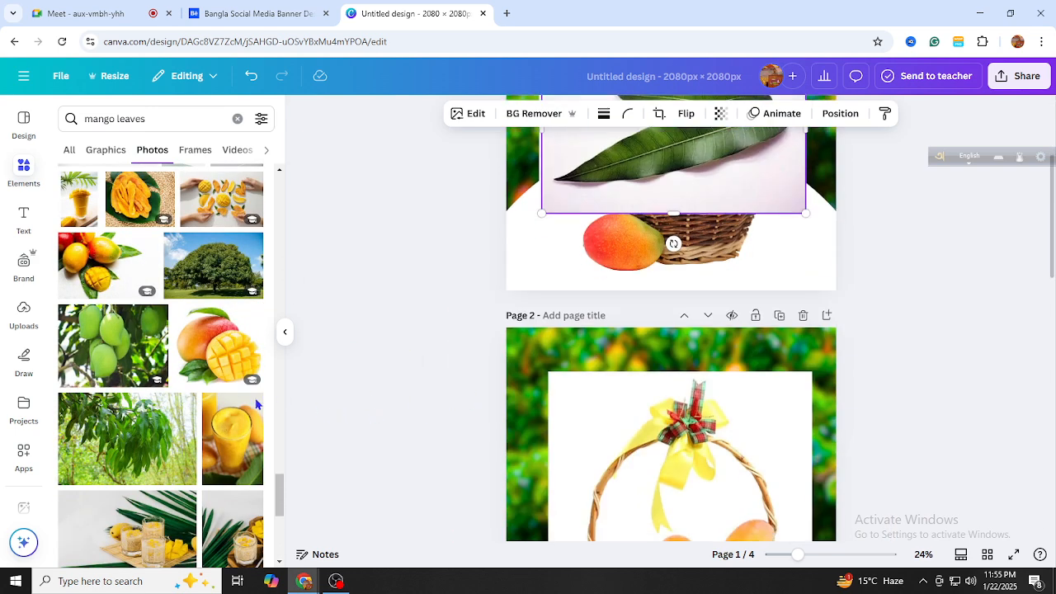
scroll(256, 404, down, 3)
scroll(646, 344, up, 3)
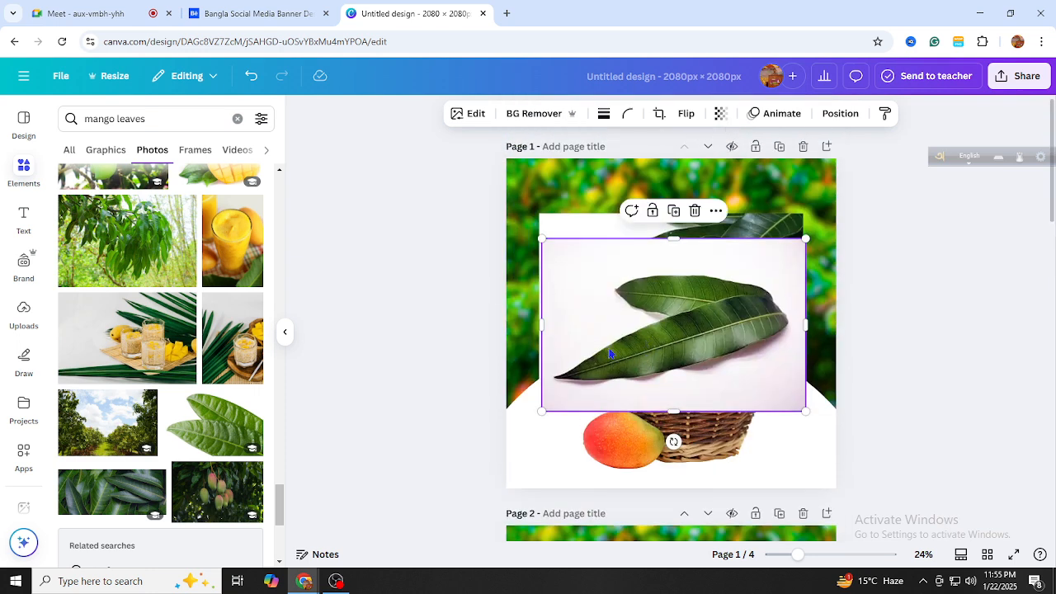
Remove the white backgrounds from both leaf photos and reposition the cutouts
drag(683, 363, 676, 368)
click(534, 113)
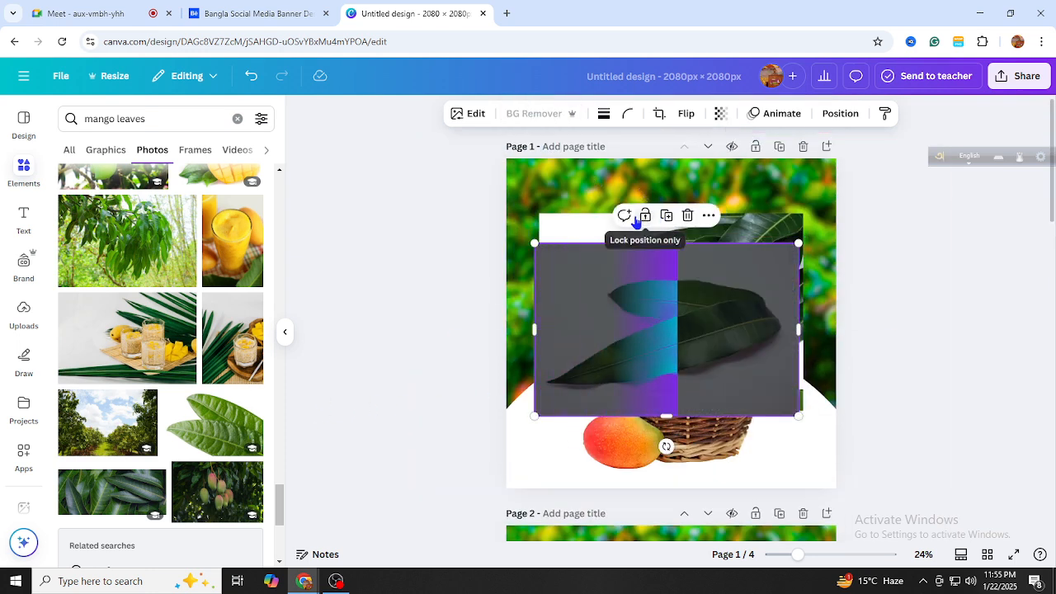
click(538, 114)
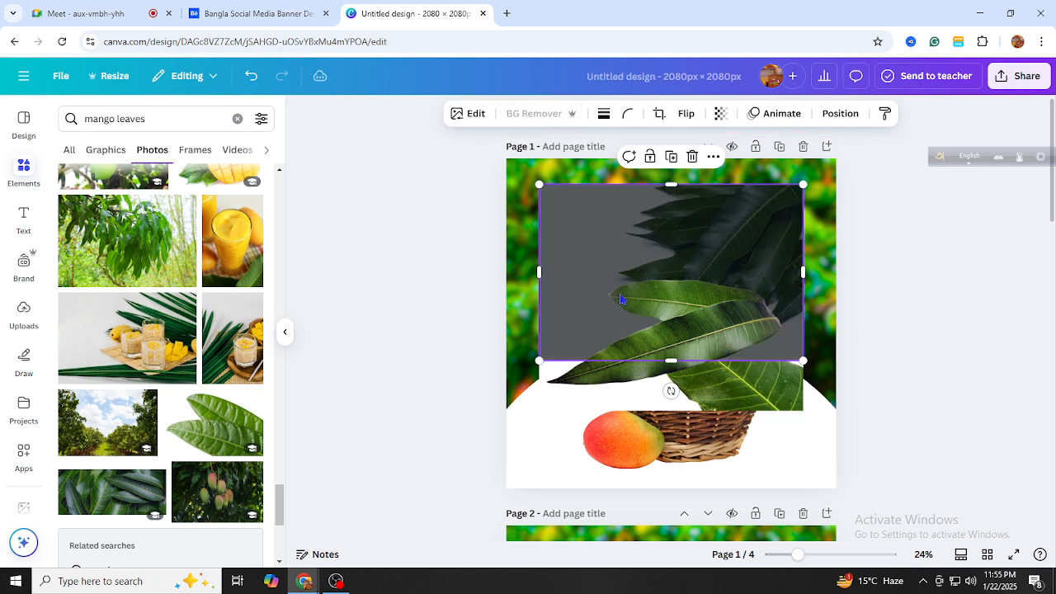
drag(556, 397, 533, 455)
click(555, 266)
click(530, 118)
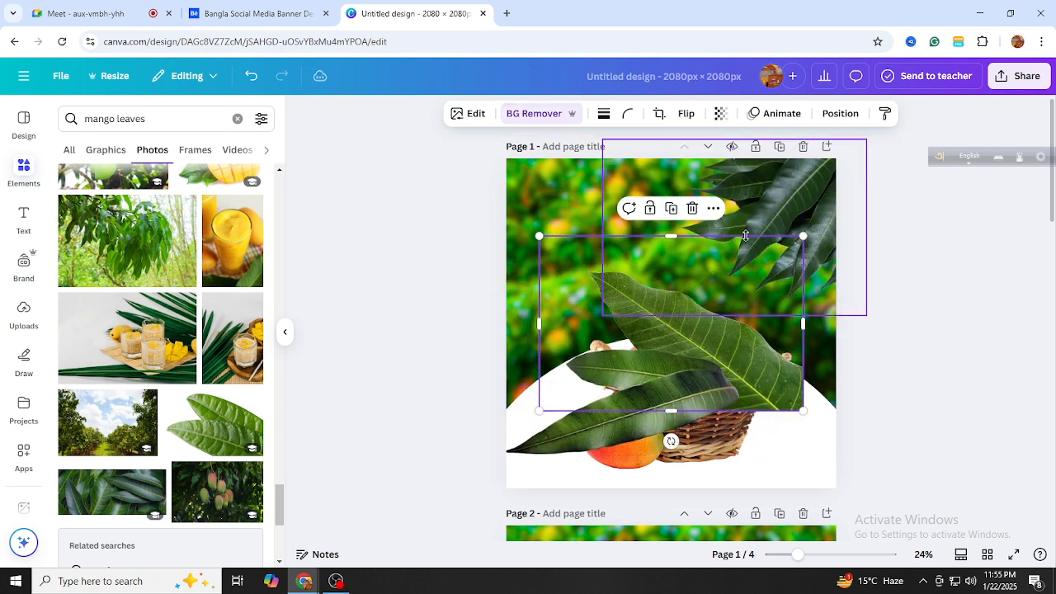
drag(732, 346, 670, 305)
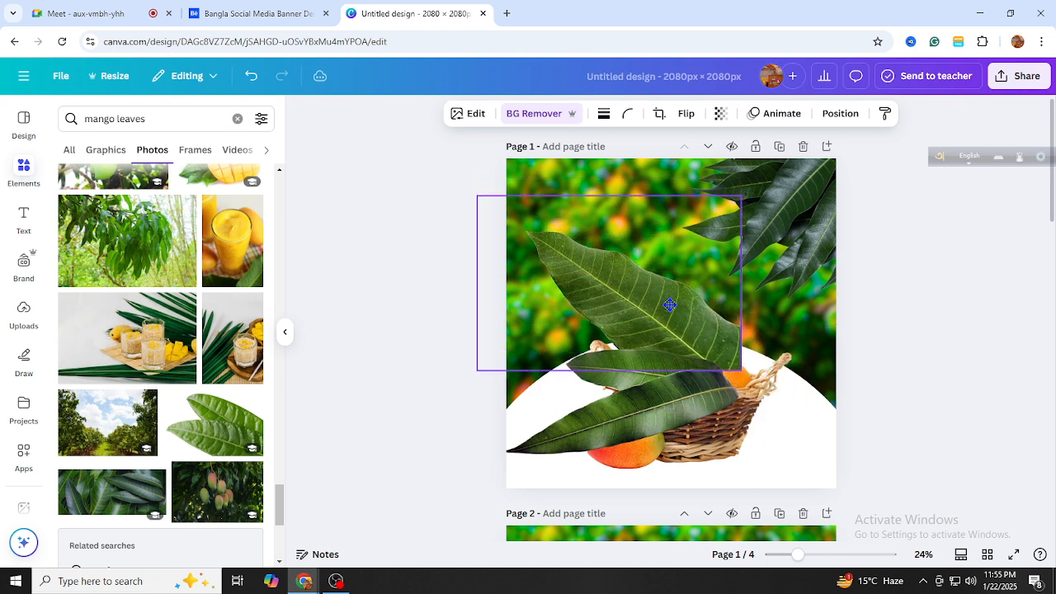
Shrink the two-leaf cutout into the basket's lower right, and place a smaller large leaf above the basket
drag(614, 429, 662, 452)
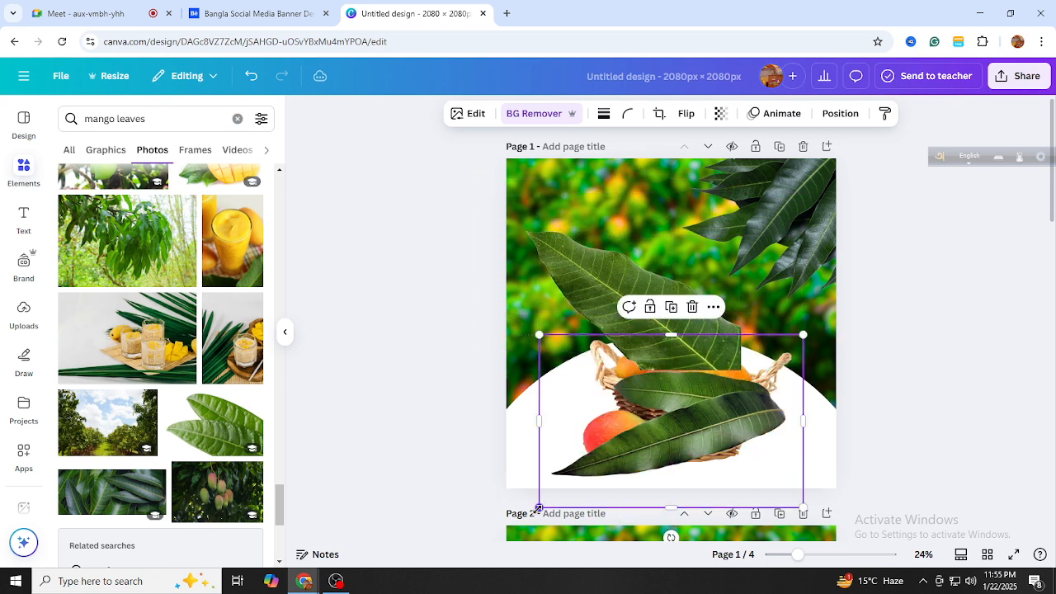
drag(538, 508, 632, 448)
mouse_move(653, 333)
mouse_down()
mouse_move(675, 415)
mouse_move(651, 324)
mouse_move(644, 335)
mouse_up()
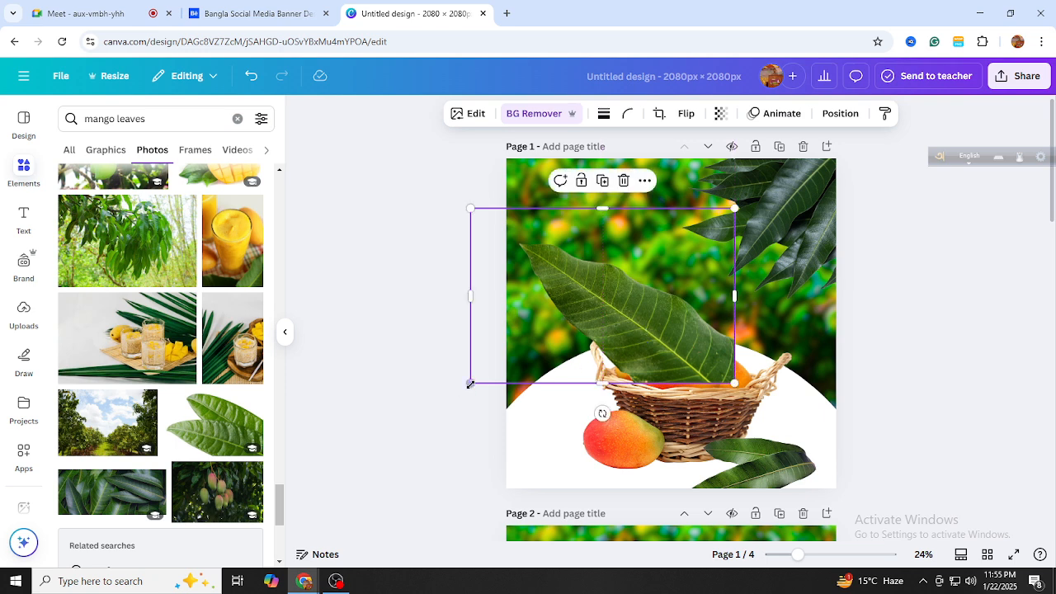
drag(470, 384, 507, 356)
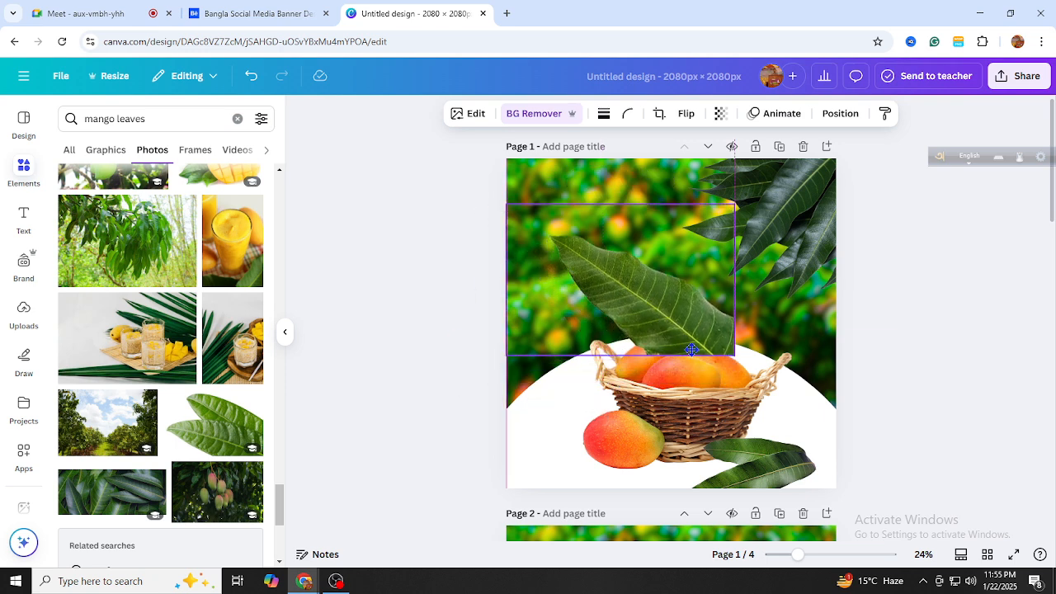
drag(692, 350, 673, 373)
click(838, 116)
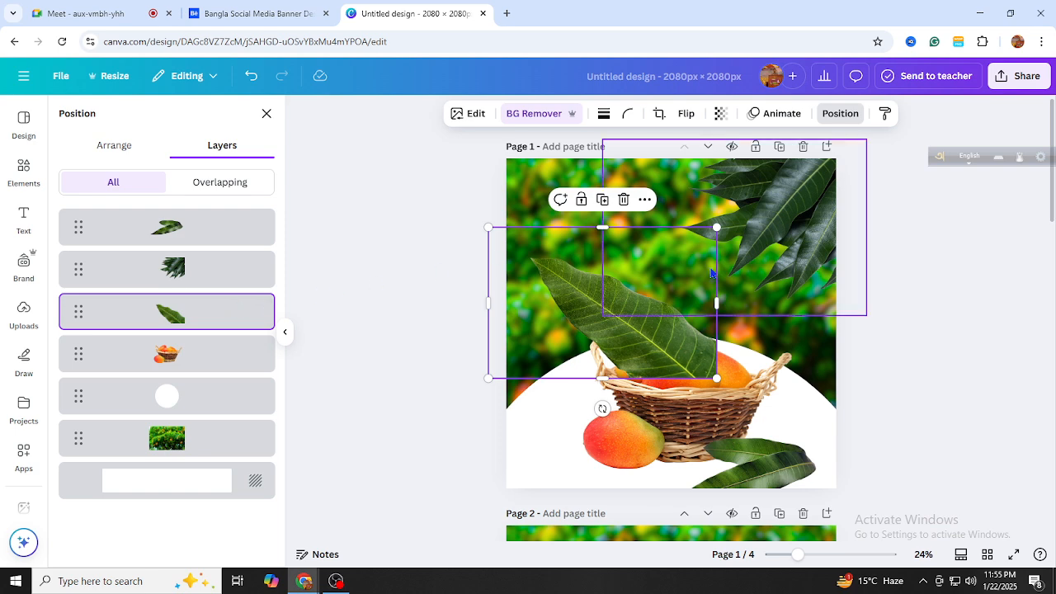
click(654, 321)
drag(655, 321, 657, 322)
click(421, 349)
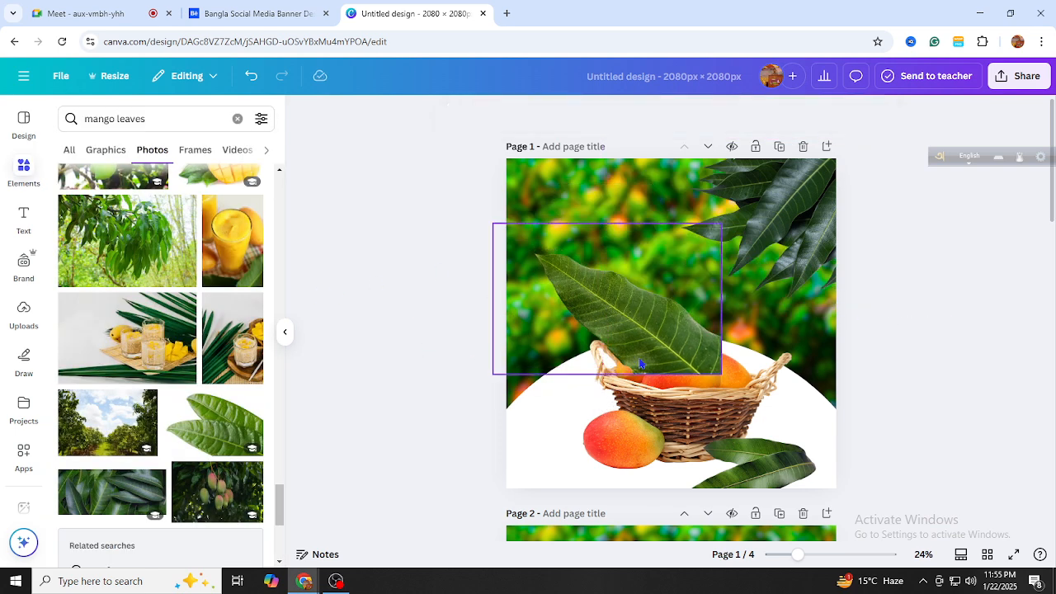
click(685, 340)
Send the large leaf behind the basket in Layers and tilt it about 21 degrees
click(656, 447)
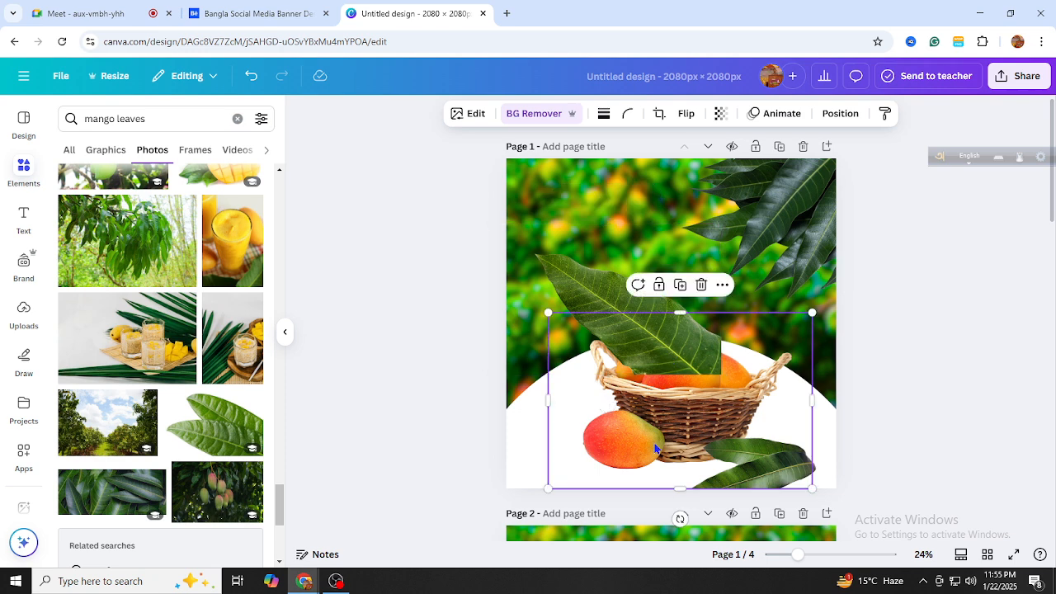
click(643, 346)
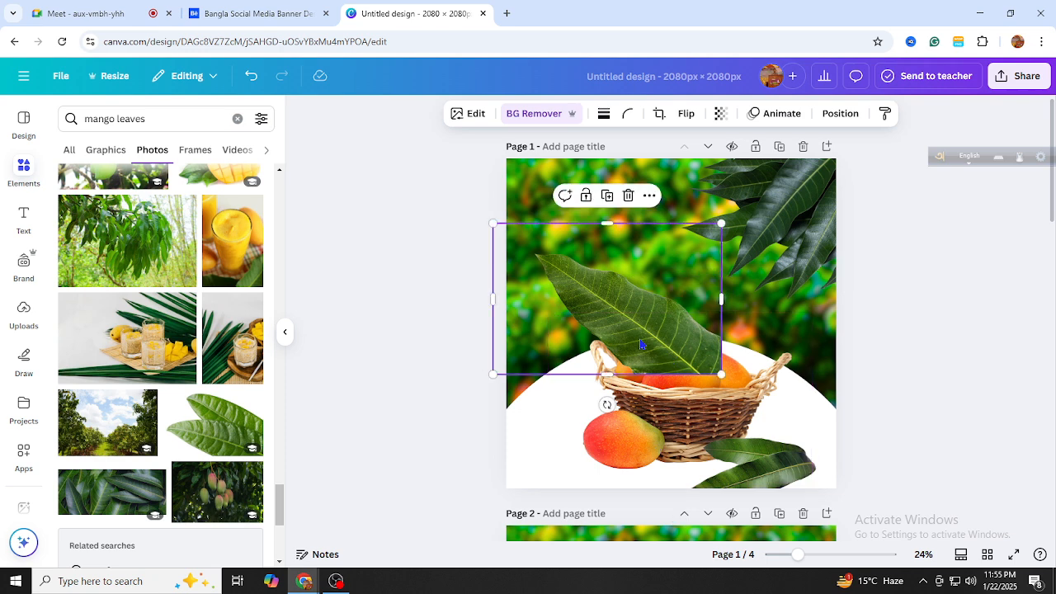
click(840, 116)
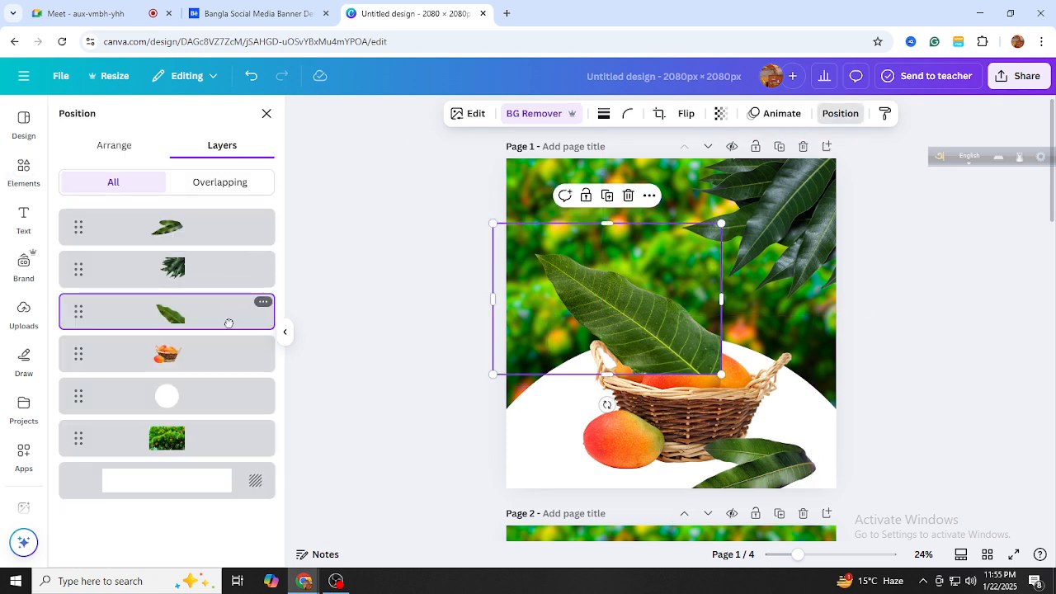
drag(228, 324, 222, 368)
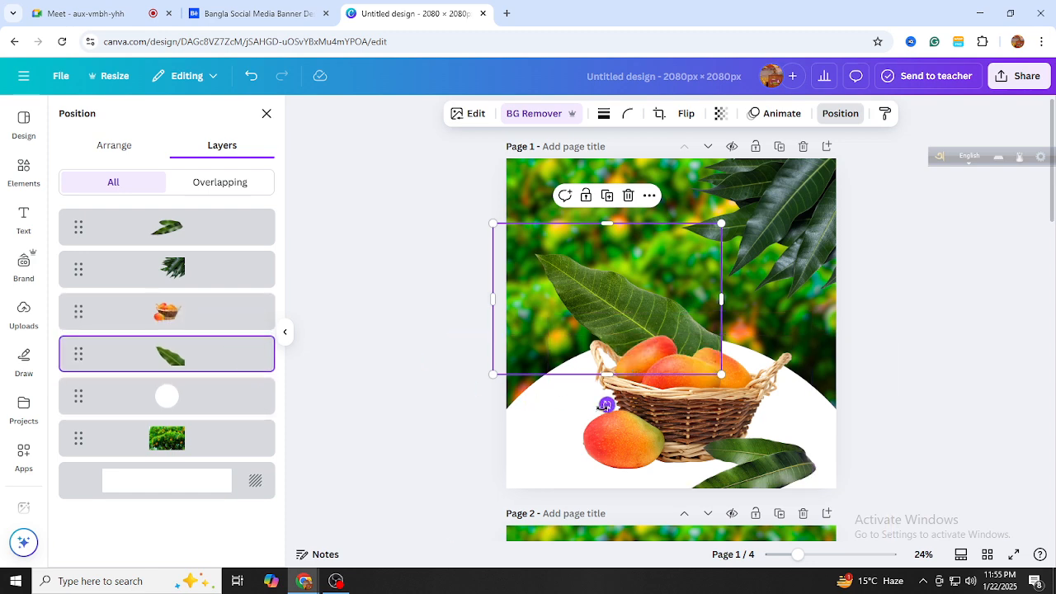
drag(606, 404, 572, 389)
Rotate the top-right leaf cluster and tuck it behind the basket's right side
drag(826, 259, 745, 310)
drag(647, 419, 615, 223)
drag(647, 307, 756, 337)
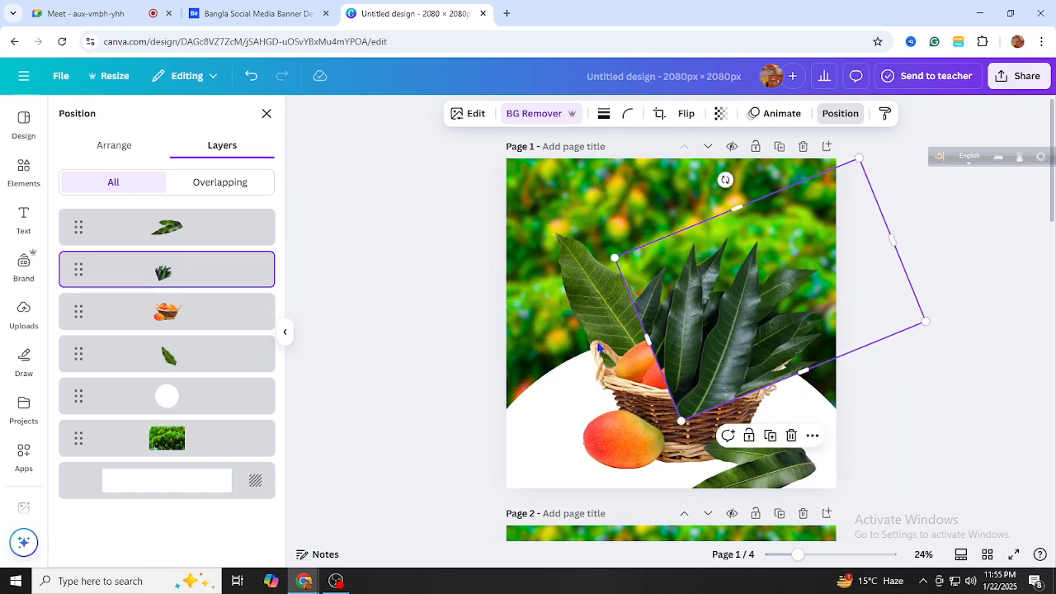
drag(174, 286, 174, 371)
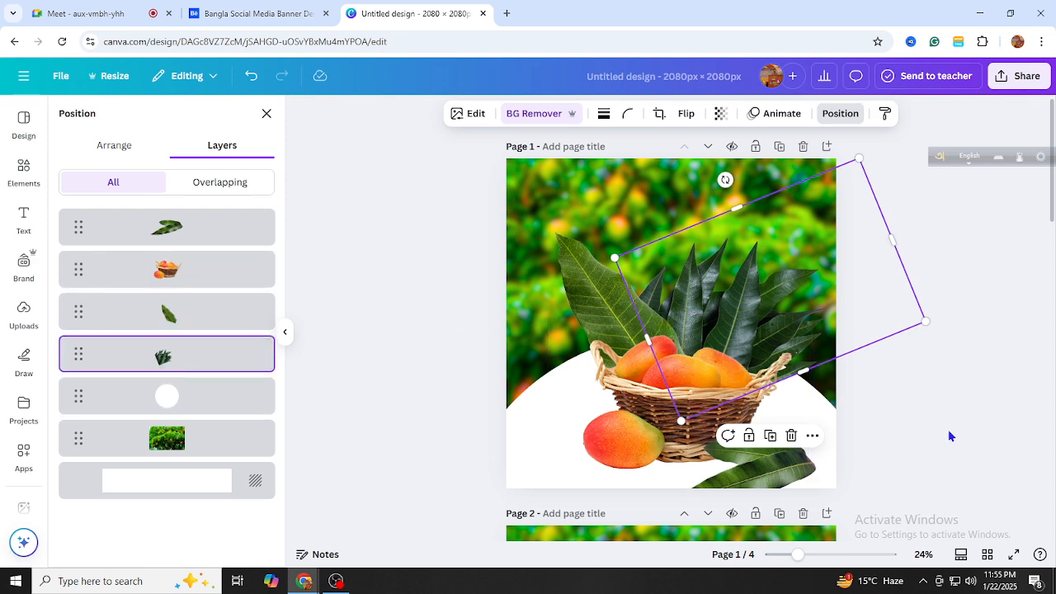
Move the bottom leaf up-left onto the basket and lower it in the stacking order
drag(724, 464, 566, 435)
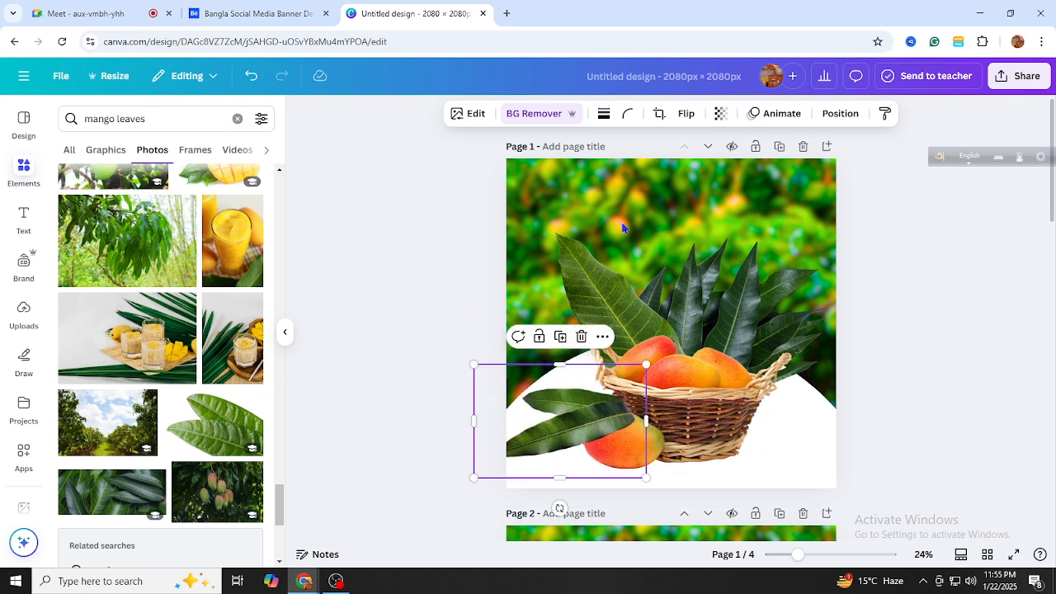
click(836, 116)
drag(146, 311, 164, 328)
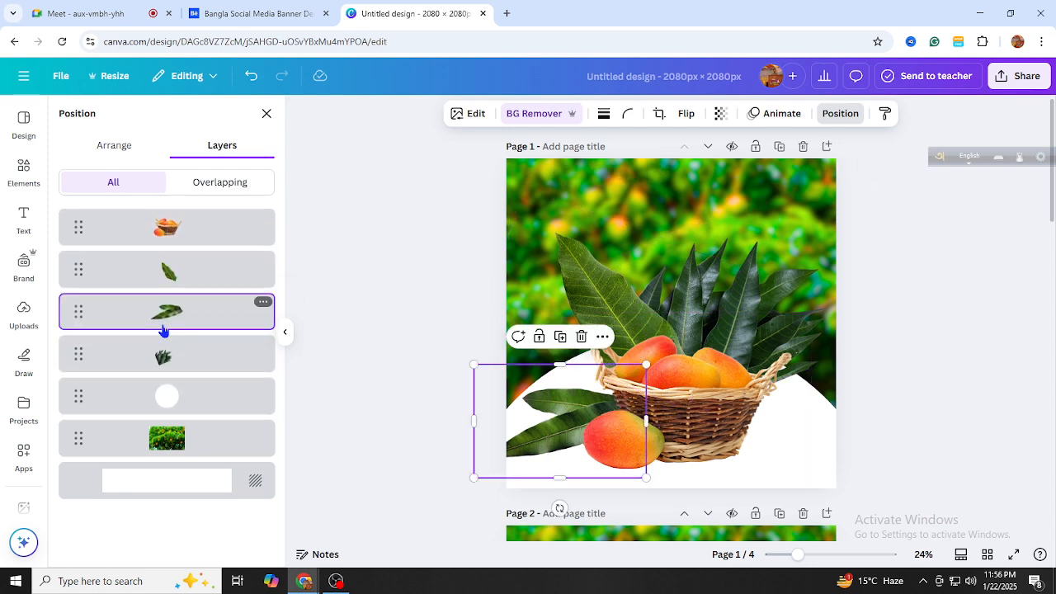
click(459, 324)
Resize the rotated leaf cluster from its corner, then deselect
click(957, 388)
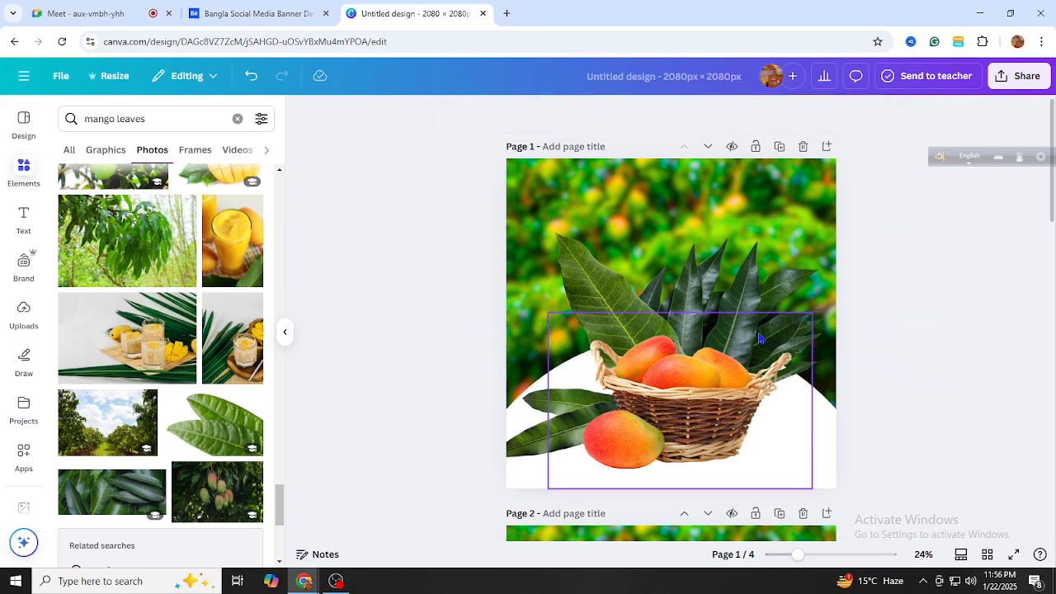
click(827, 209)
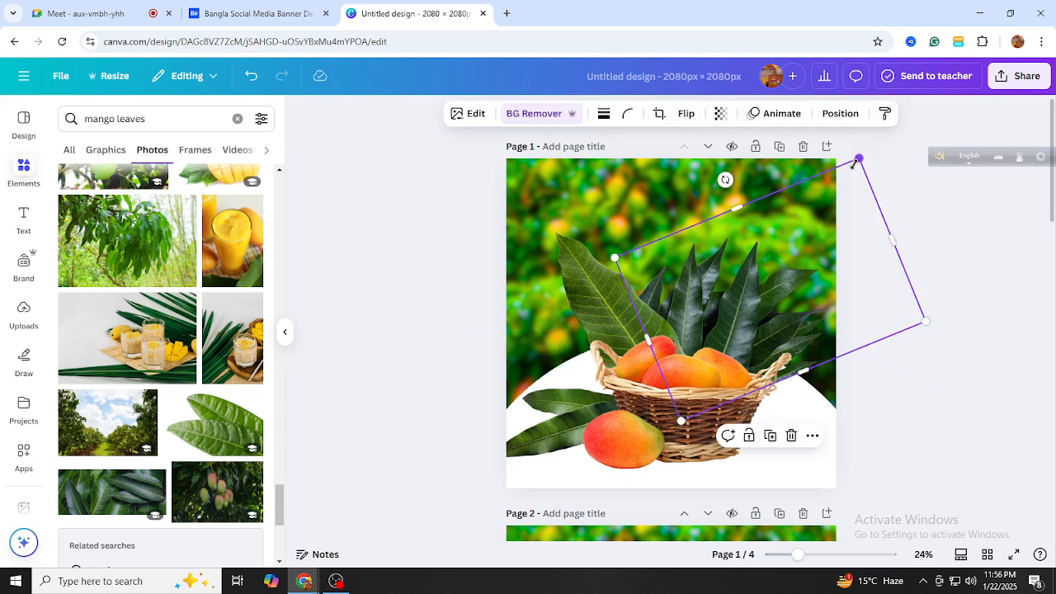
drag(856, 163, 561, 236)
click(536, 433)
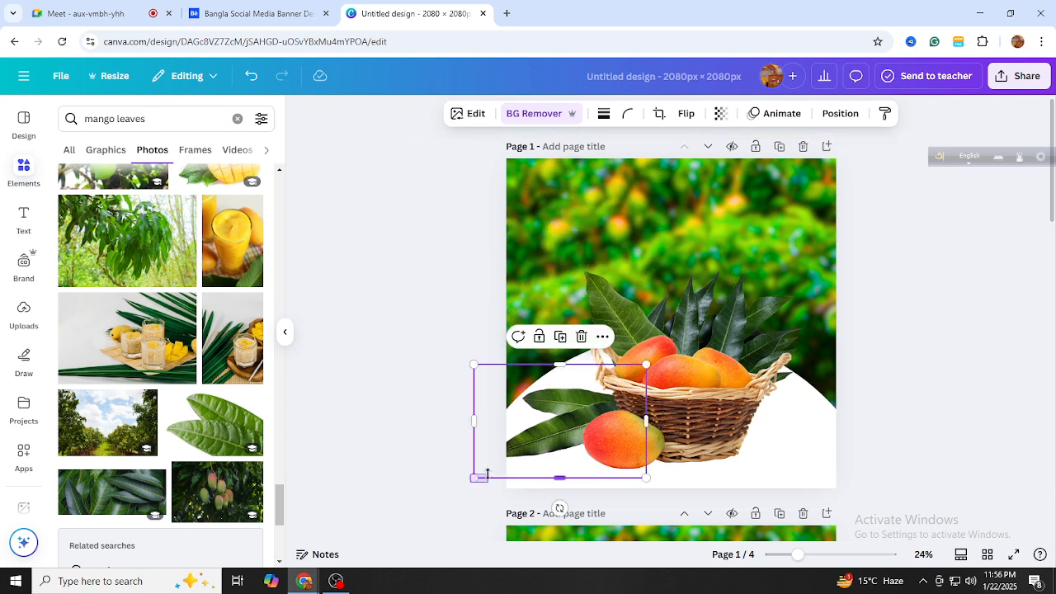
click(382, 454)
scroll(734, 412, down, 3)
scroll(734, 349, up, 3)
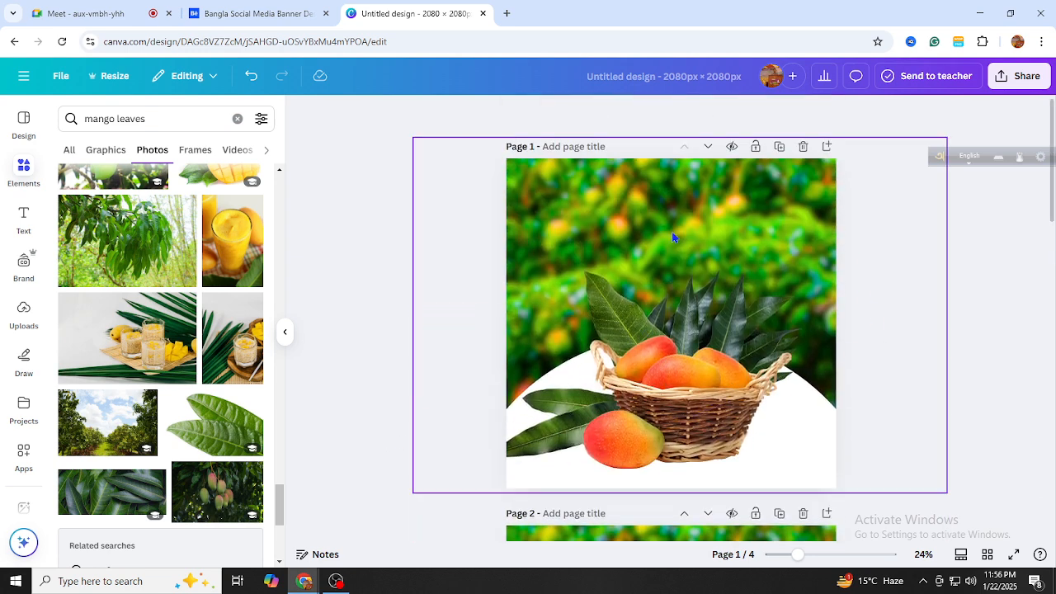
Add a heading text box and move it to the top of the banner
click(684, 212)
click(372, 185)
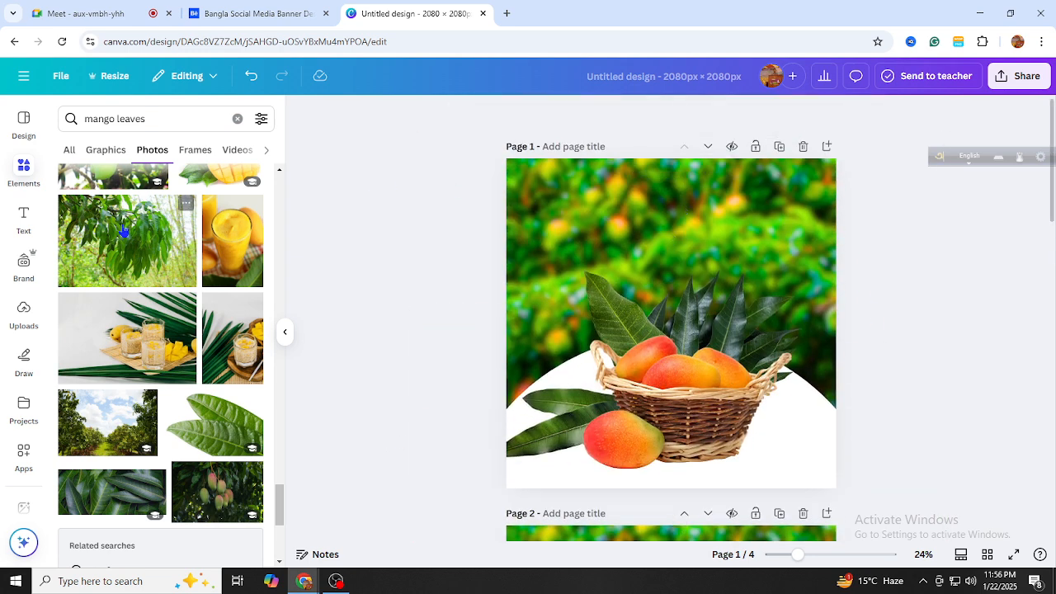
click(24, 216)
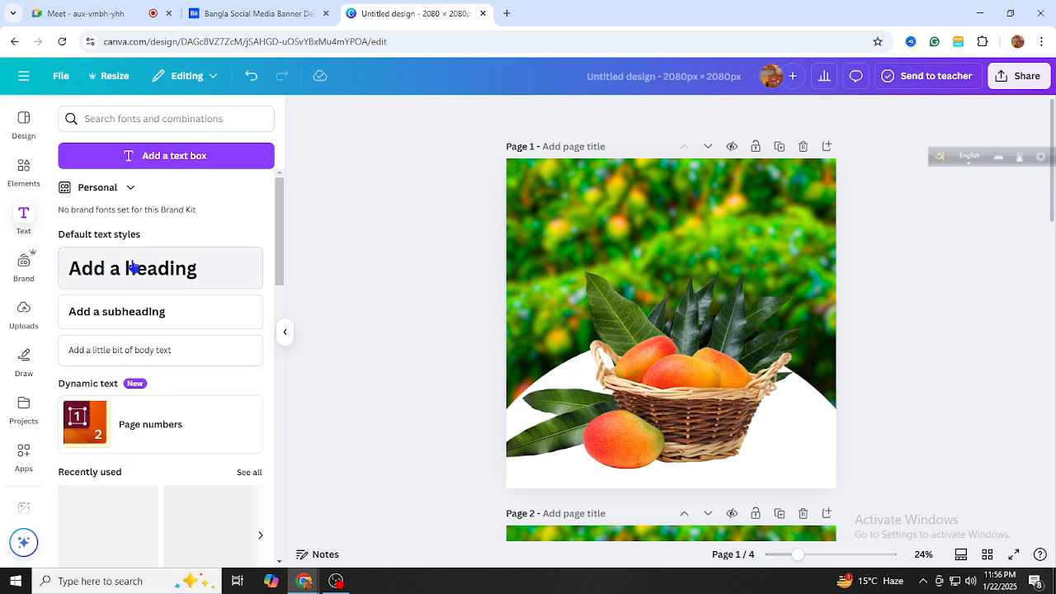
click(150, 275)
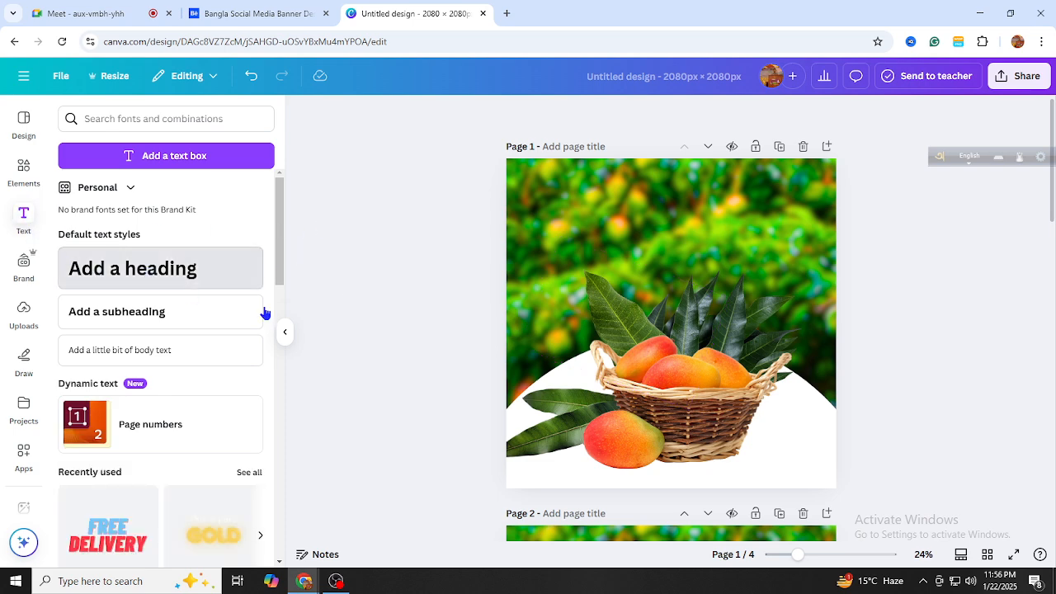
click(483, 349)
drag(643, 334, 641, 211)
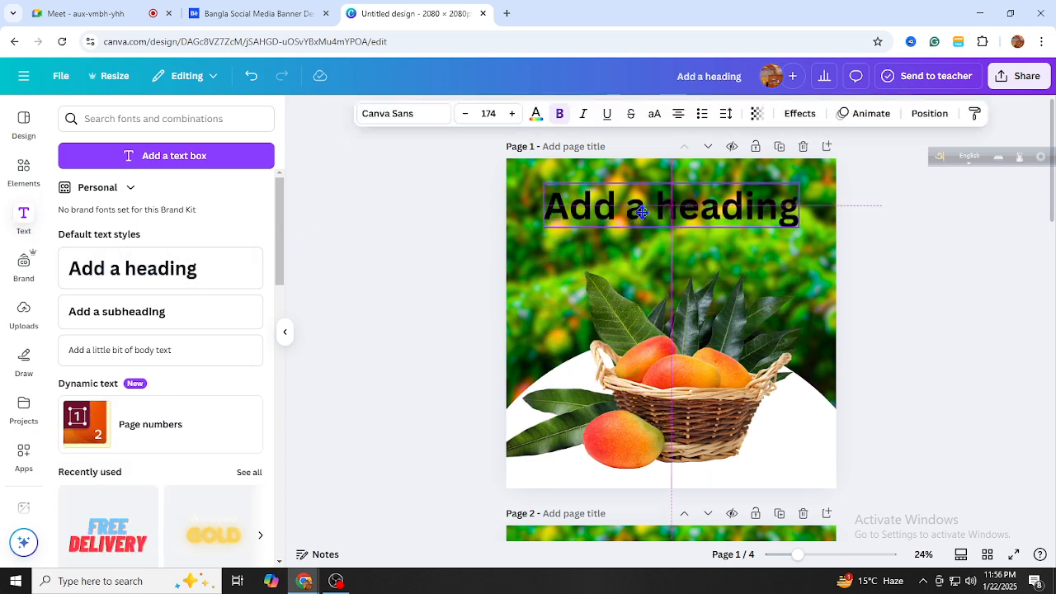
Replace the heading text with Bangla 'রাজশাহীর বিখ্যাত' via Avro, then duplicate the heading
double_click(642, 209)
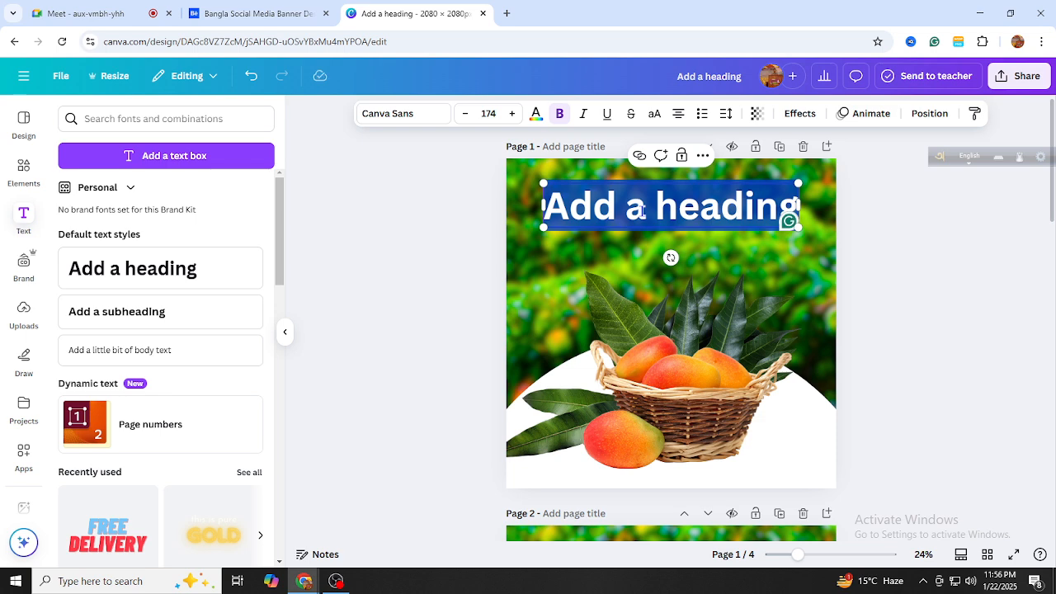
key(F12)
key(BackSpace)
text(a)
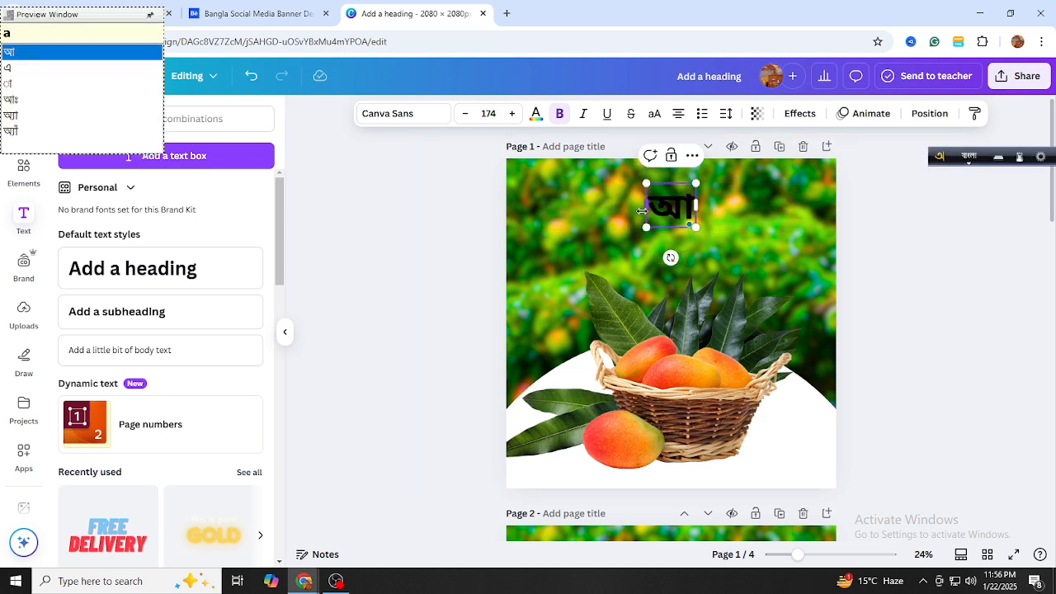
key(BackSpace)
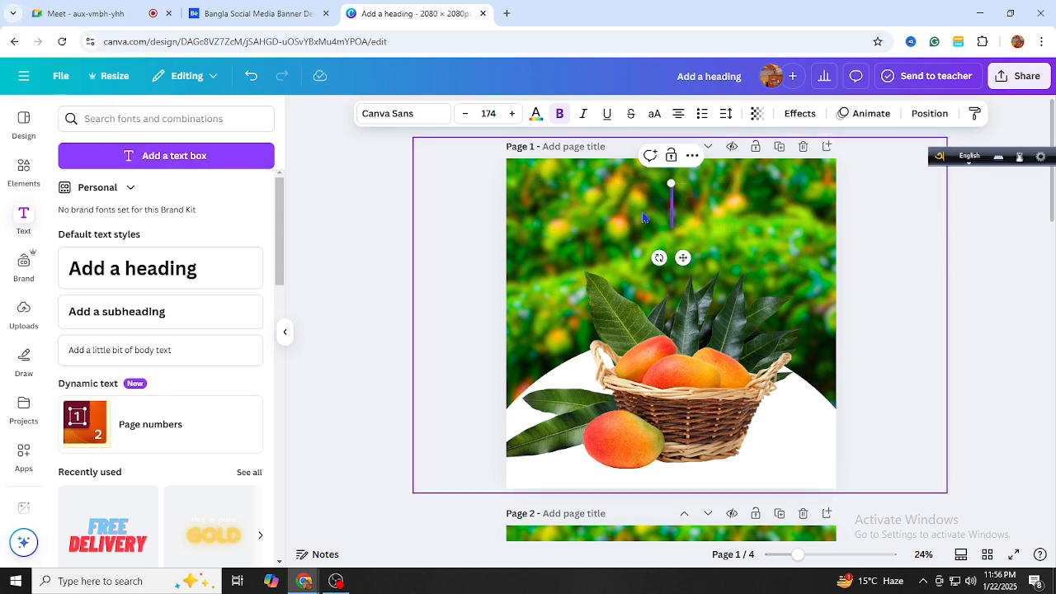
text(ra)
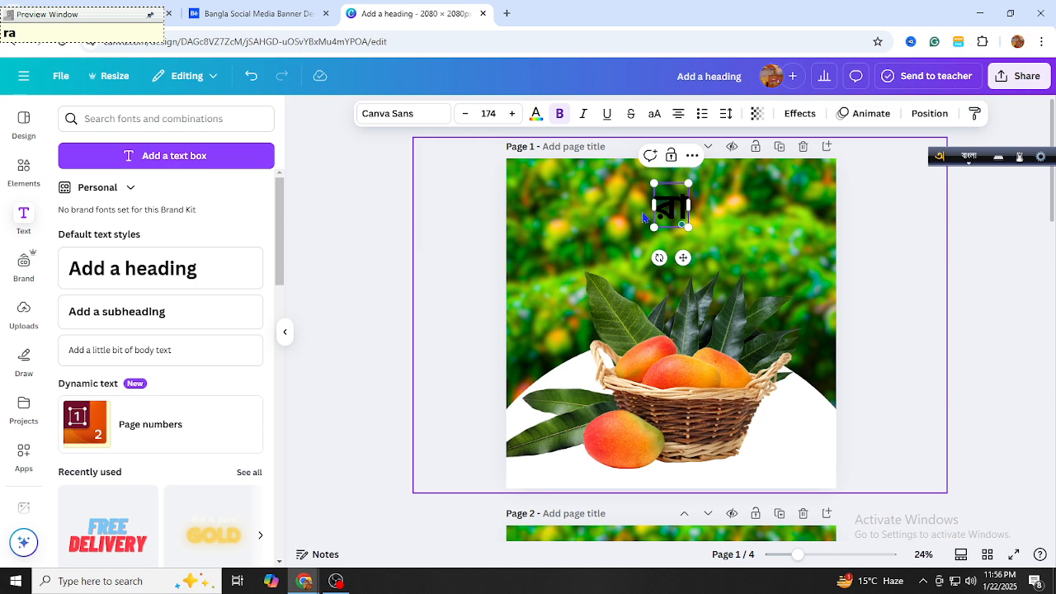
text(jsha)
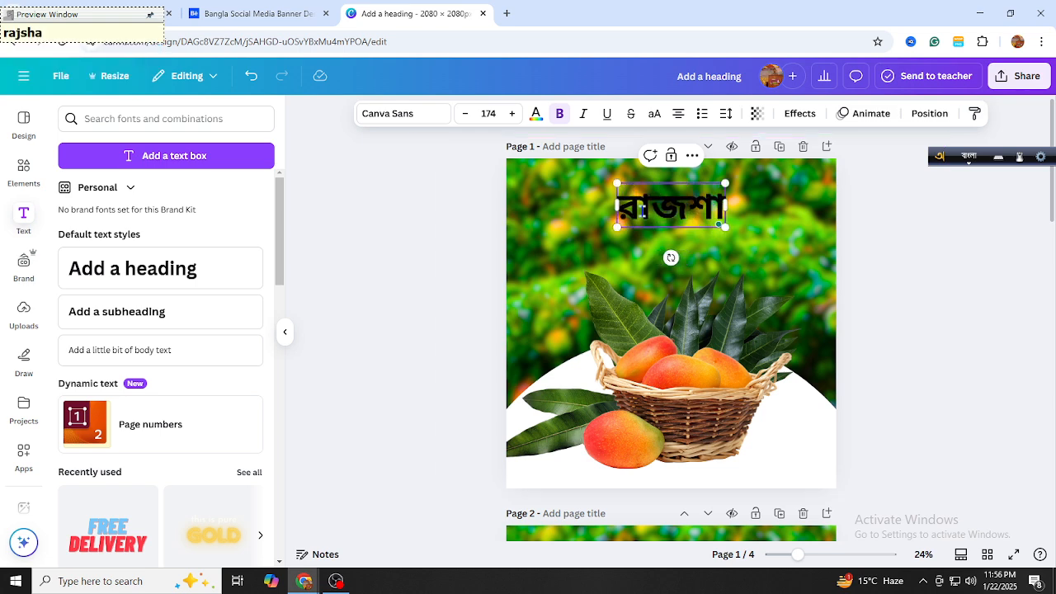
text(hIr)
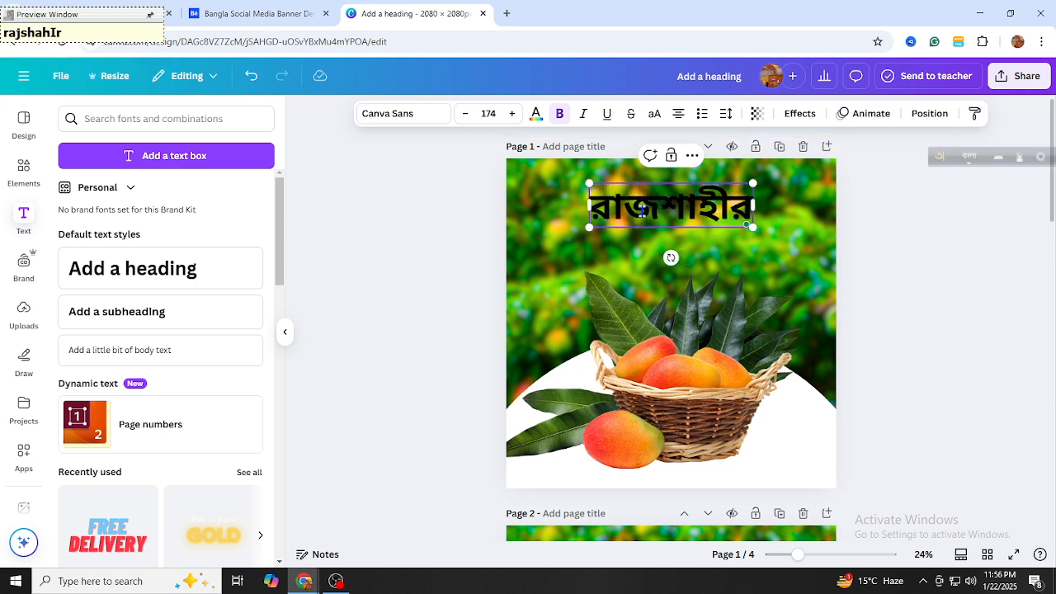
text( bik)
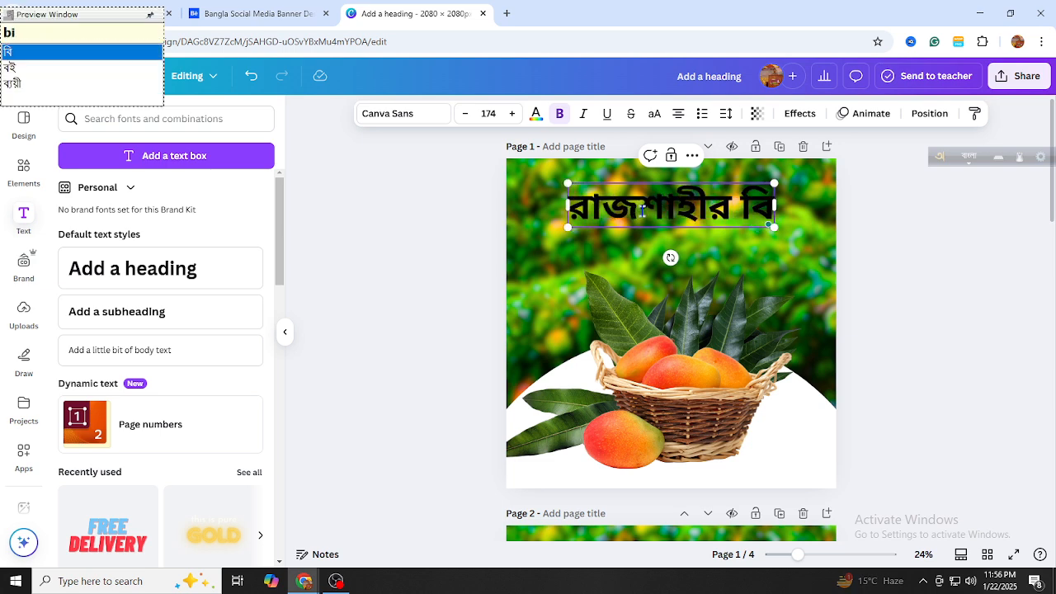
text(ha)
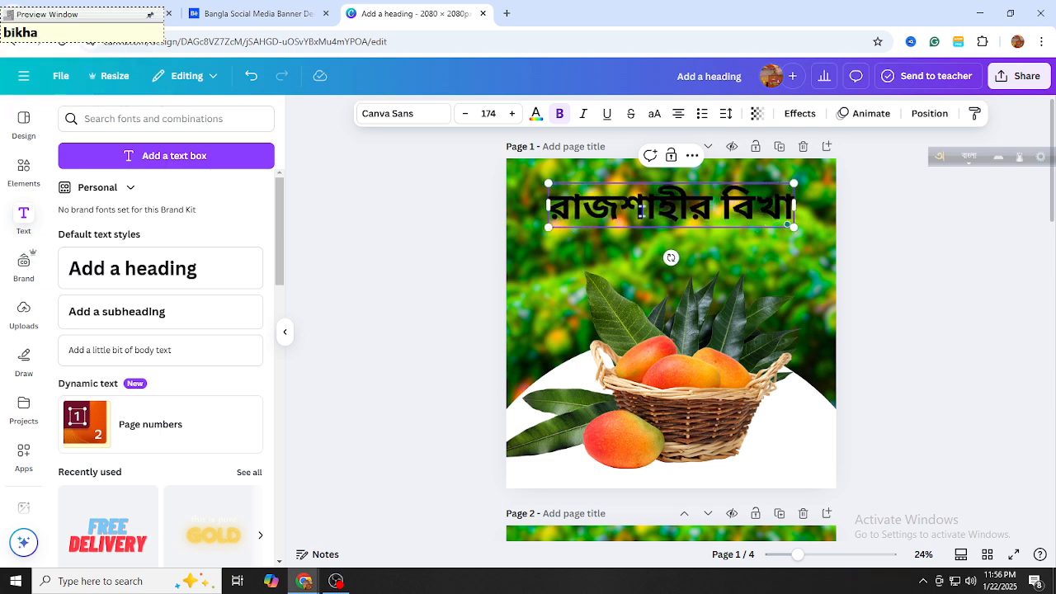
text(t)
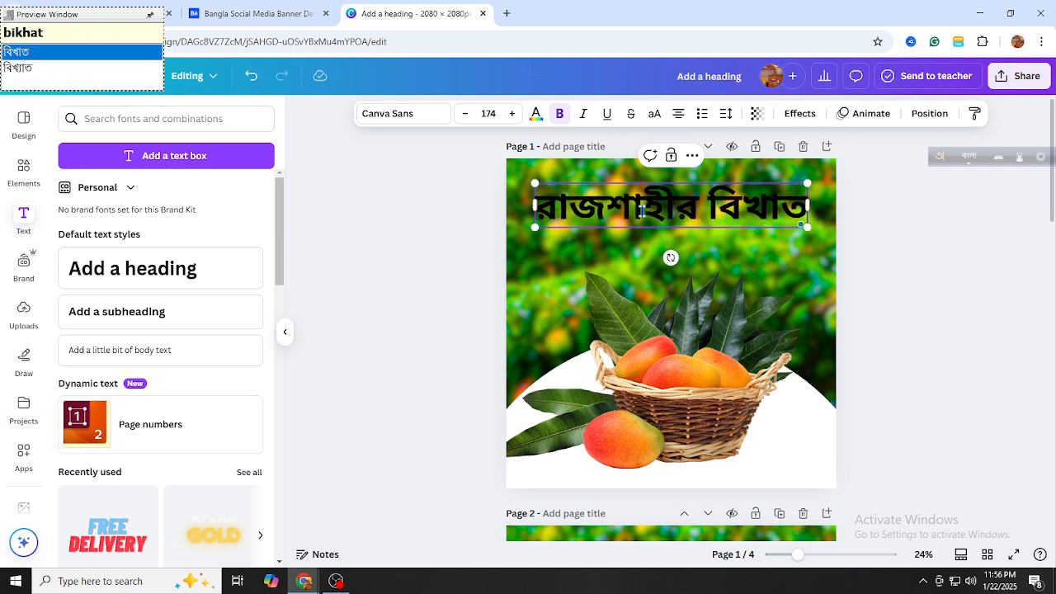
key(Down)
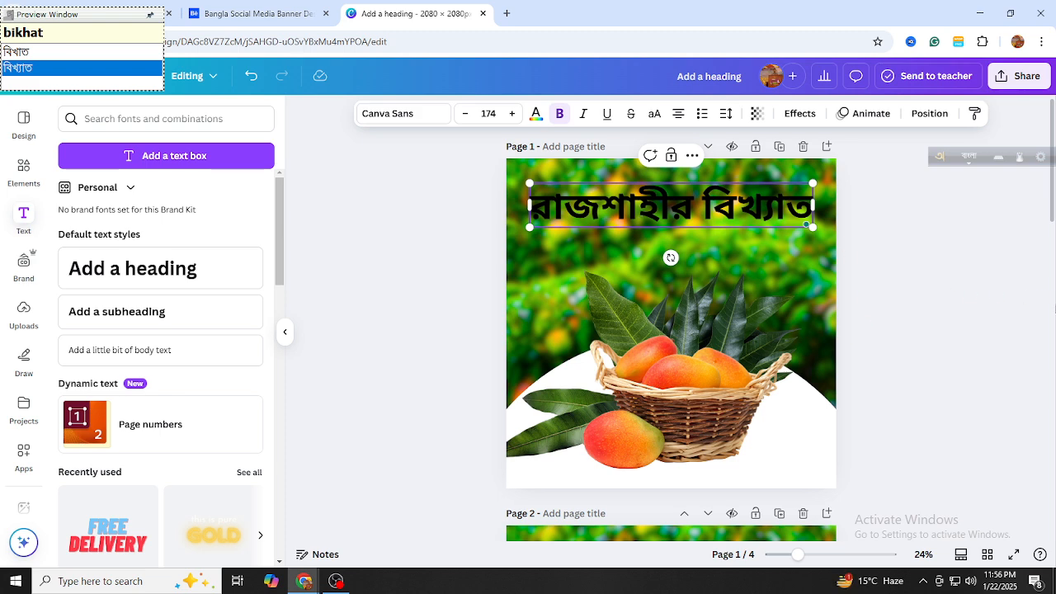
click(943, 305)
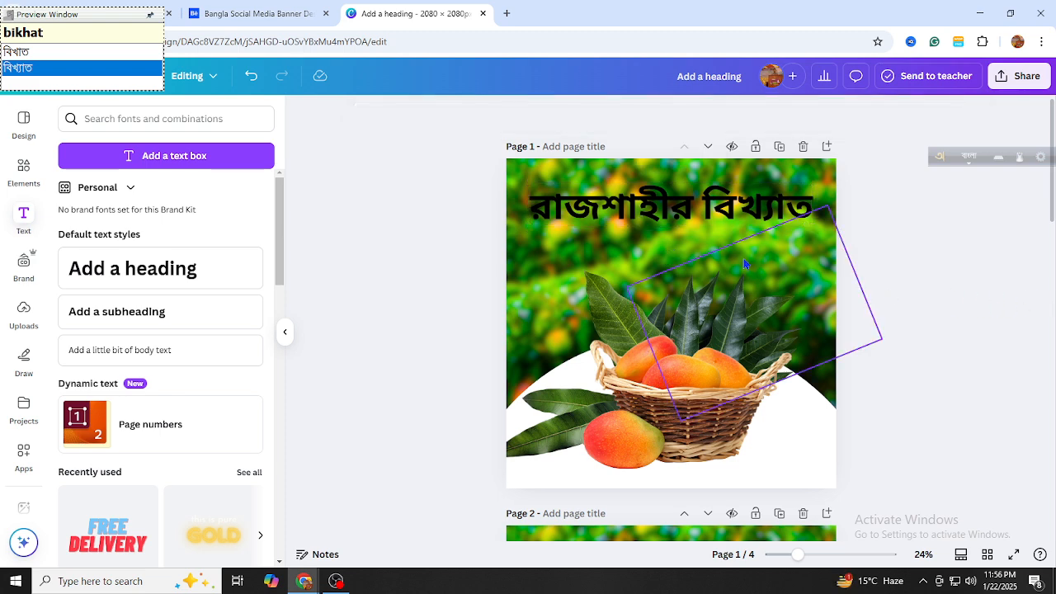
click(710, 221)
click(674, 162)
Move the heading copy below the original and retype it as হিমসাগর আম
drag(687, 207, 684, 237)
double_click(684, 237)
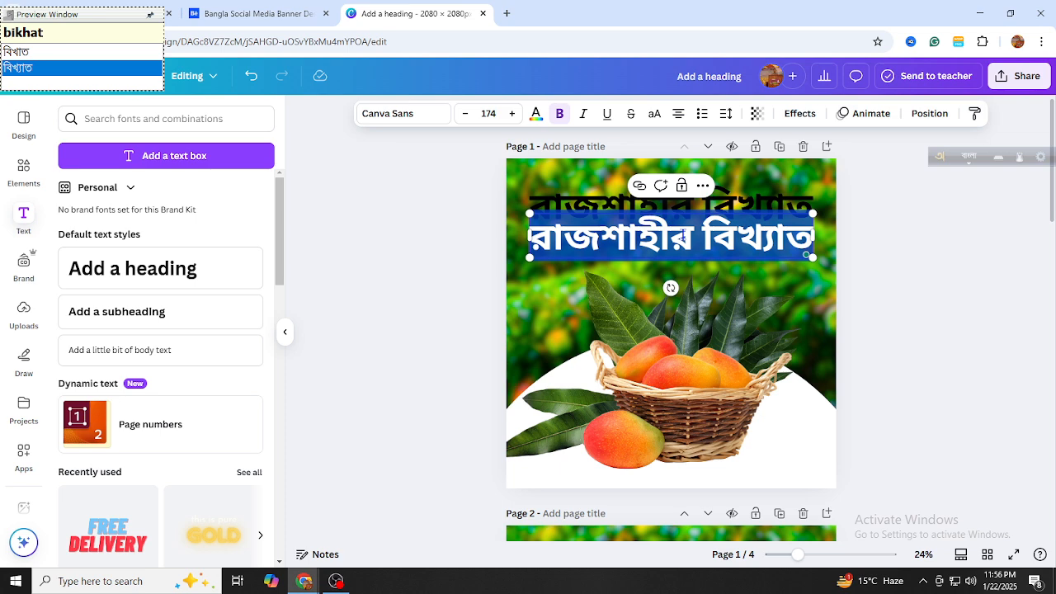
text(Mi)
key(BackSpace)
click(683, 236)
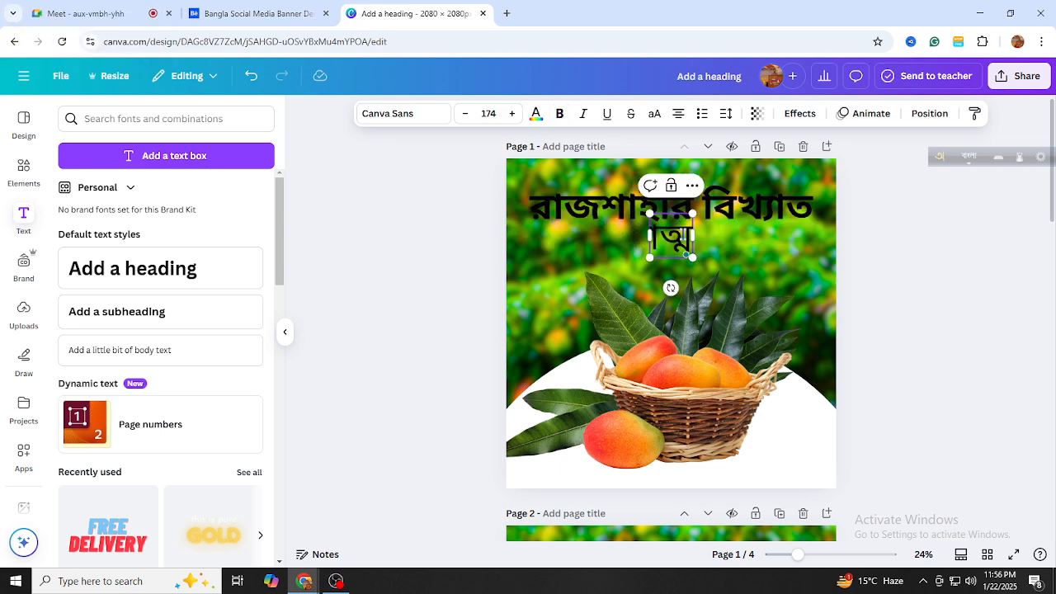
text(himsa)
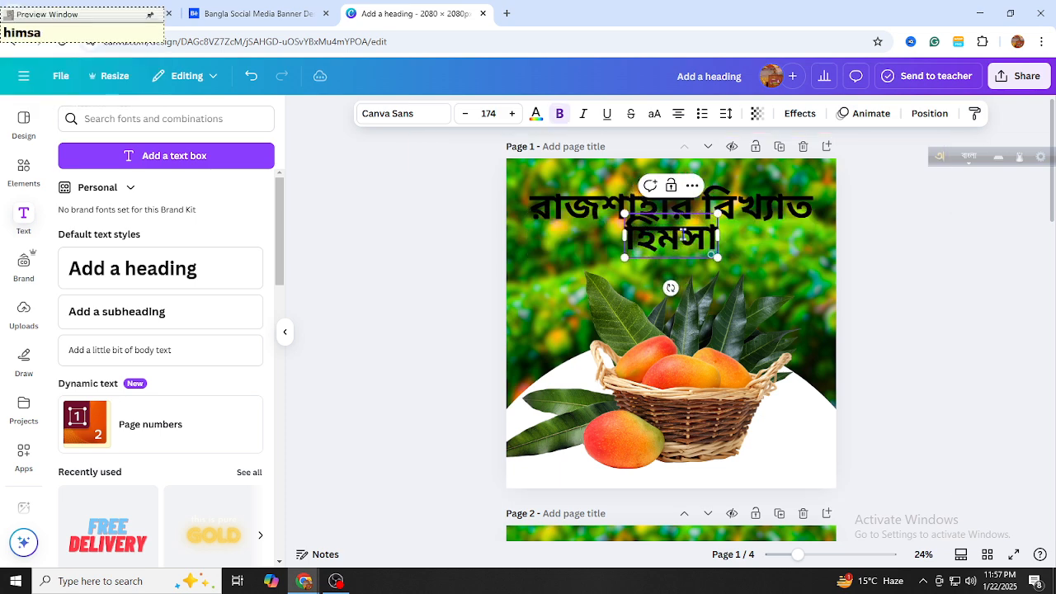
text(gor am)
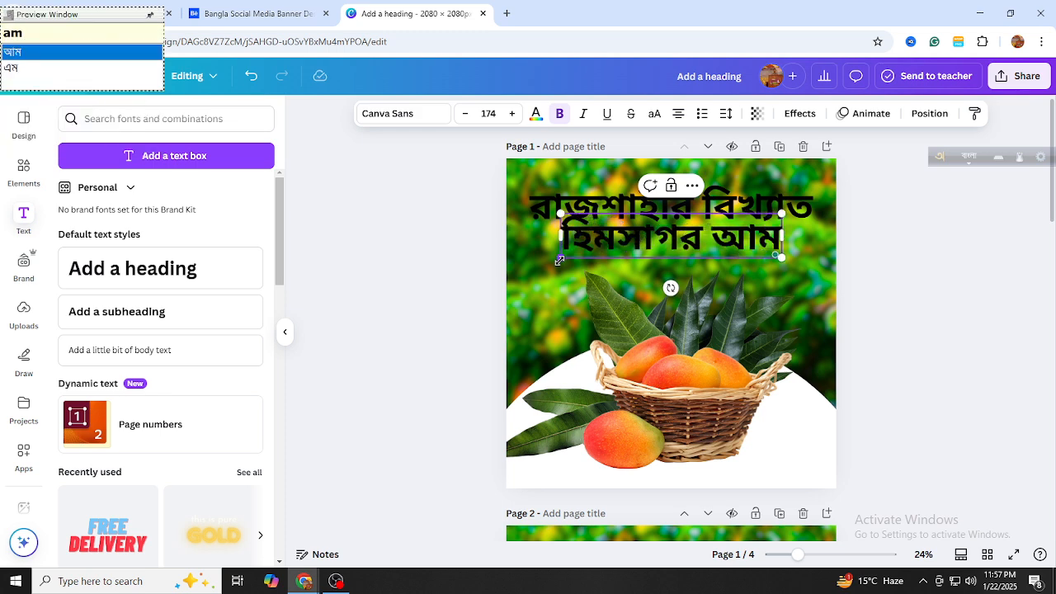
Shrink the হিমসাগর আম line and position it just under the heading
drag(560, 261, 614, 248)
drag(707, 273, 692, 287)
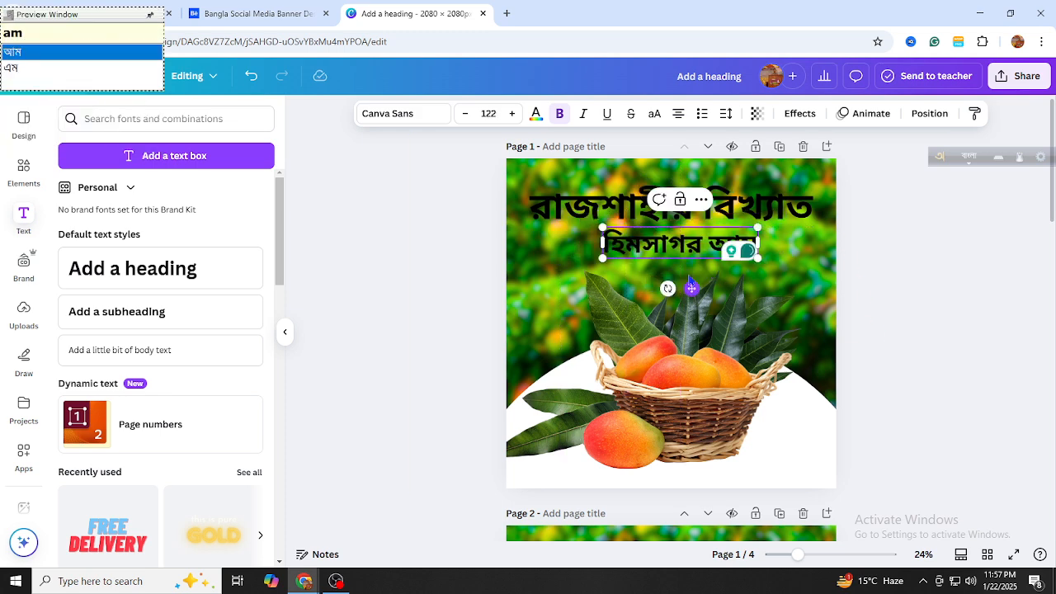
click(876, 388)
Duplicate the হিমসাগর আম line, place the copy beneath it and clear its text
click(726, 241)
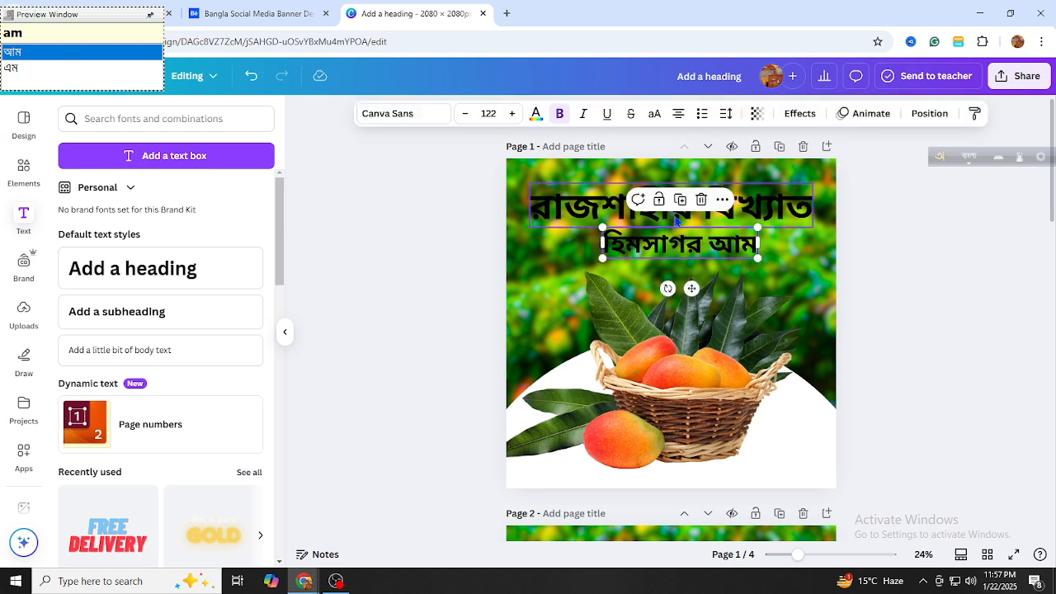
click(682, 201)
drag(680, 252, 673, 279)
double_click(673, 282)
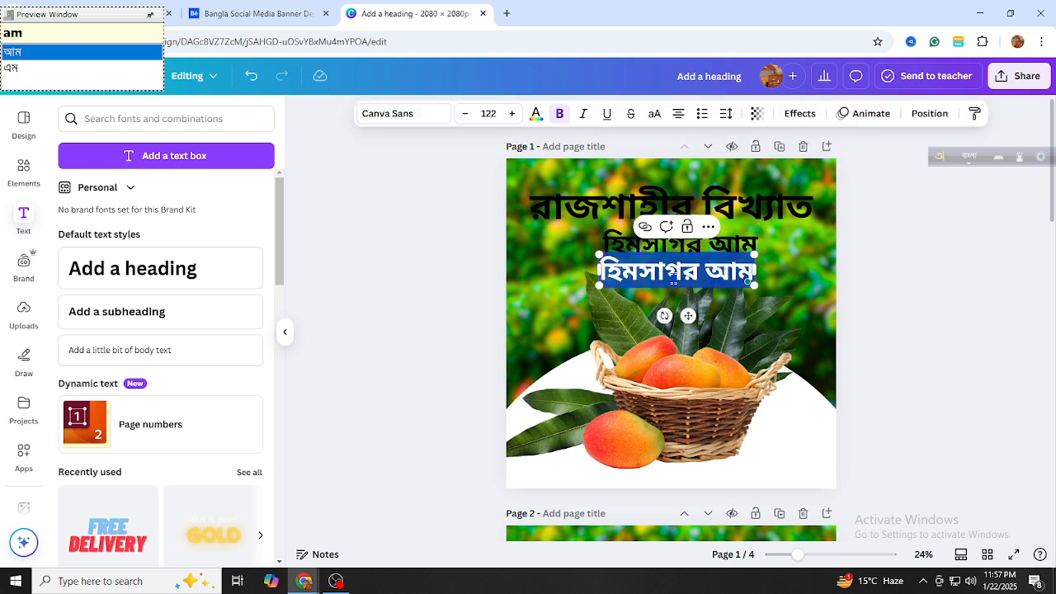
key(BackSpace)
text(am)
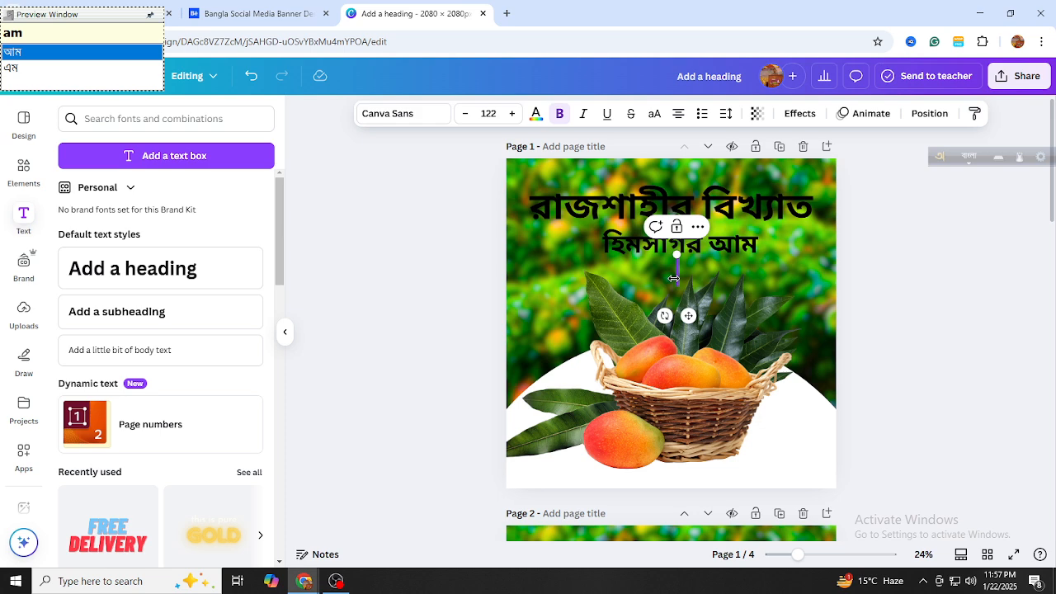
text(sho)
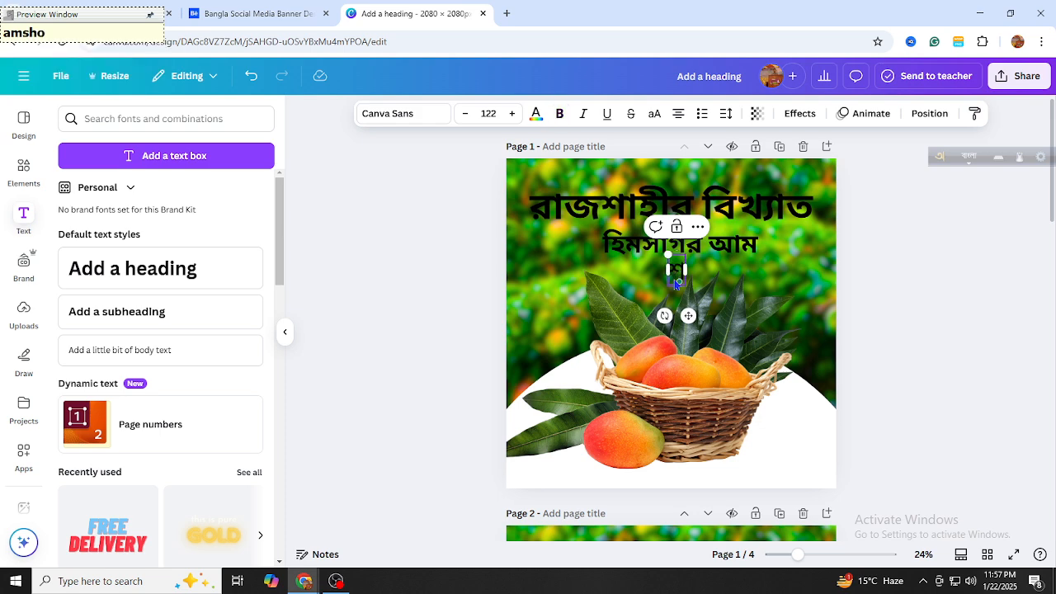
text(To)
key(BackSpace)
key(BackSpace)
Type শতভাগ ফরমালিন মুক্ত আম as the third line at size 122
text(to)
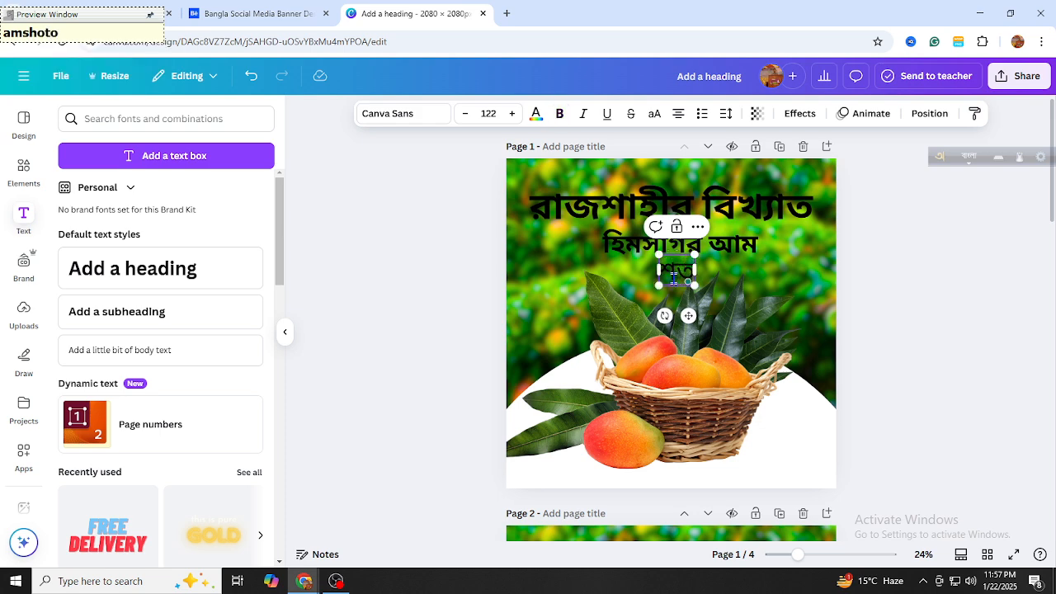
text(va)
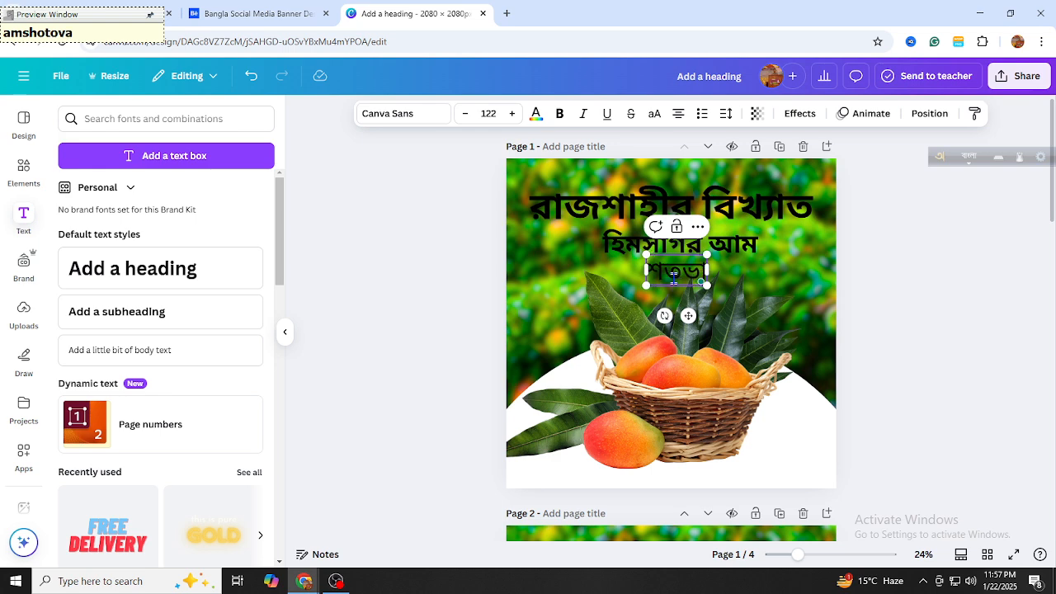
text(g)
key(space)
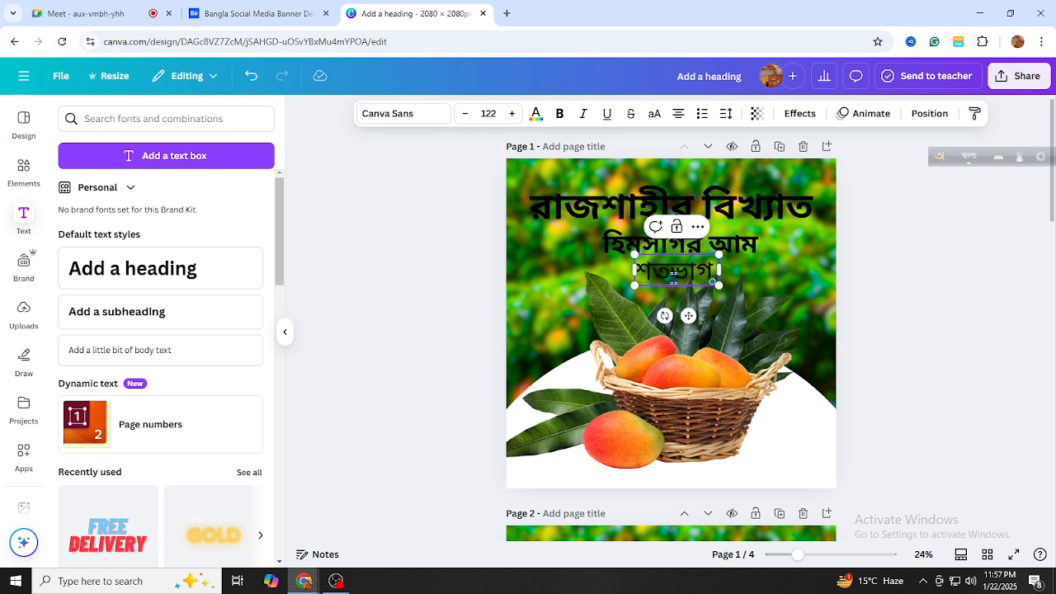
text(form)
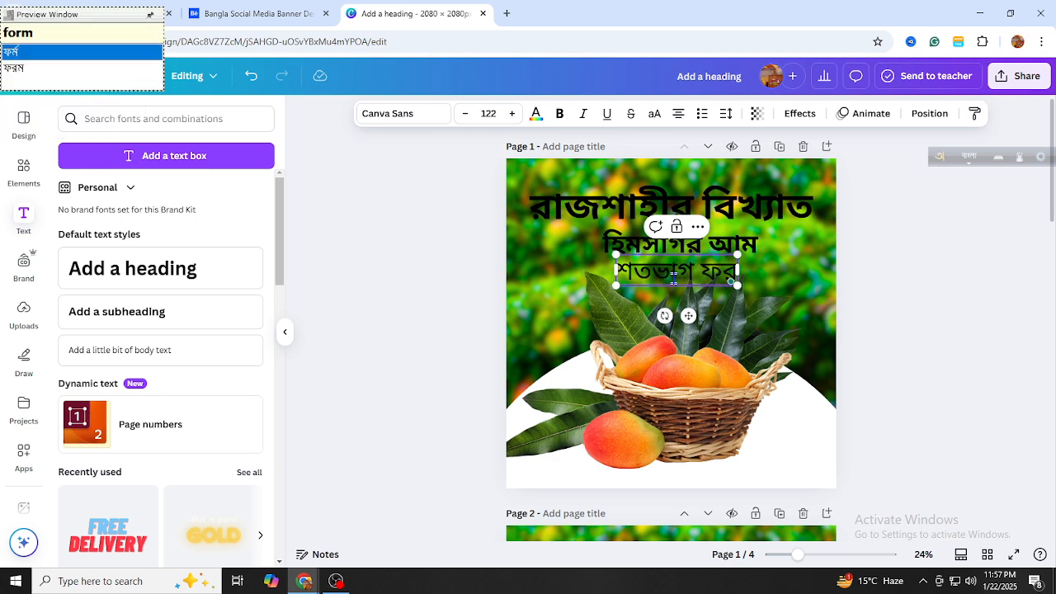
text(alin)
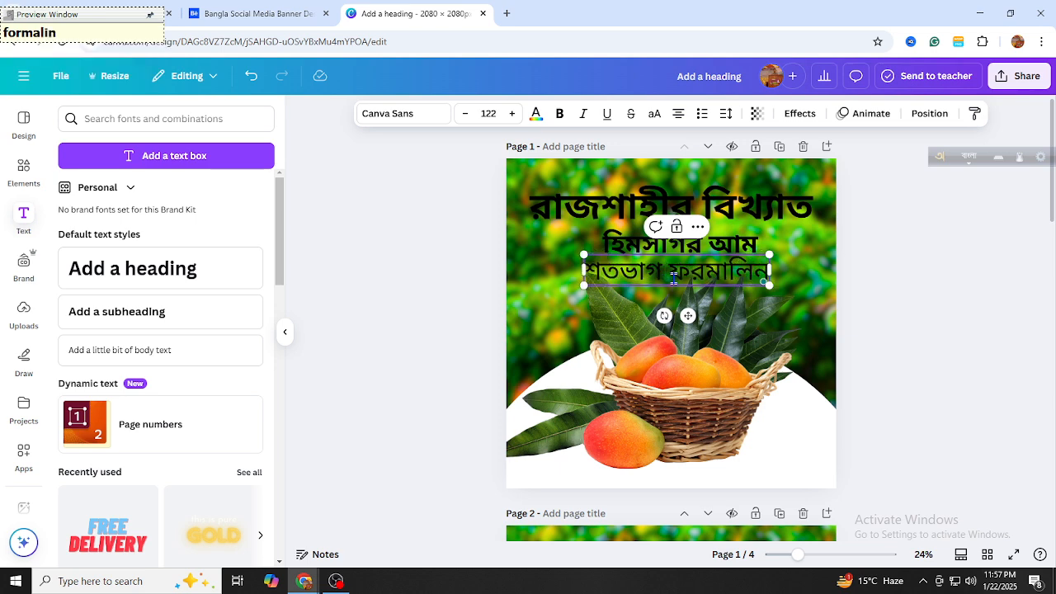
text( mukt )
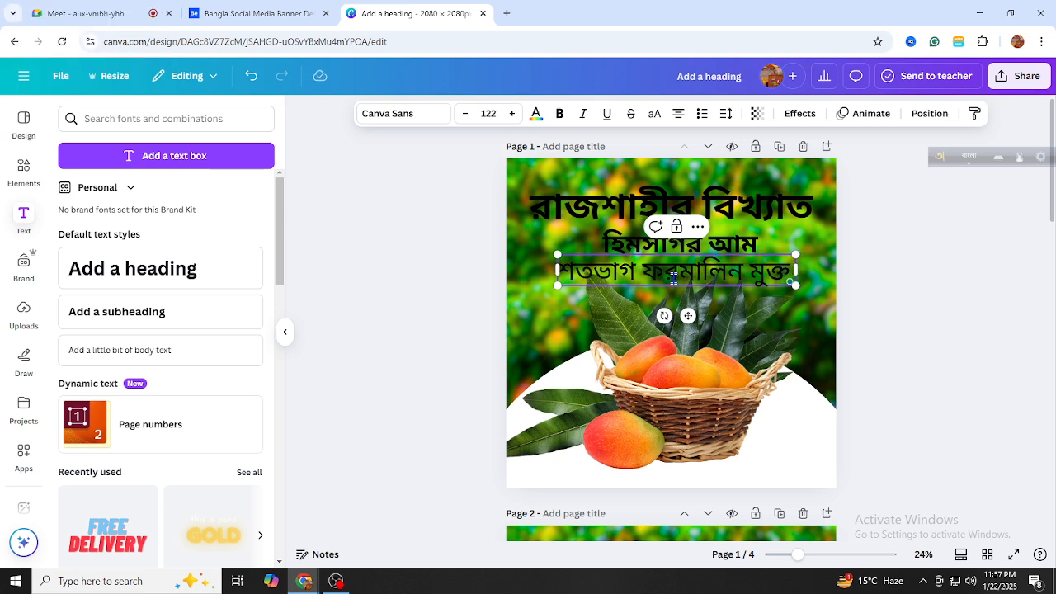
text(apm)
key(BackSpace)
key(BackSpace)
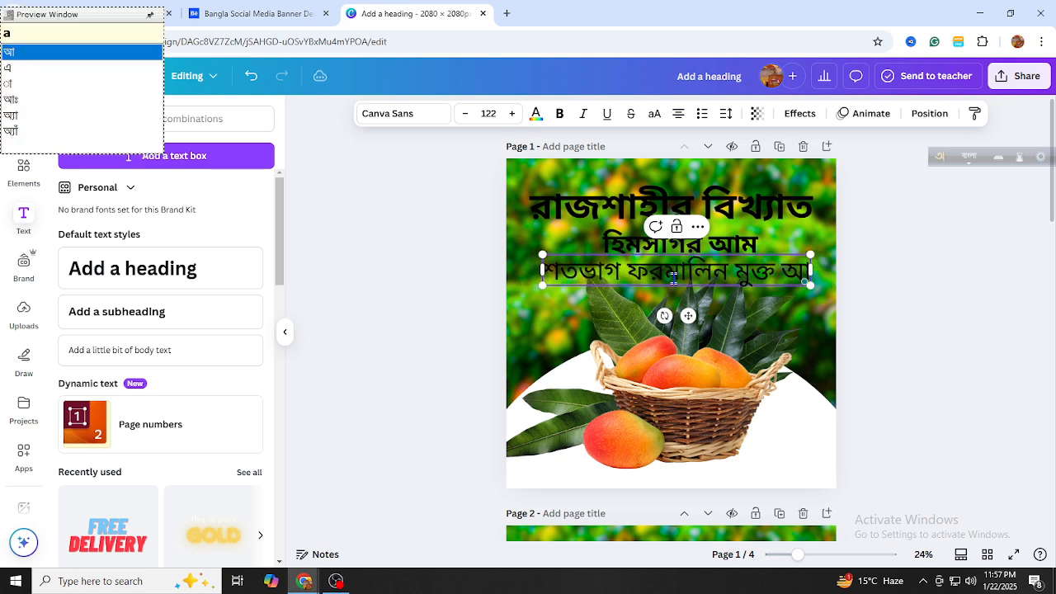
text(m)
click(873, 243)
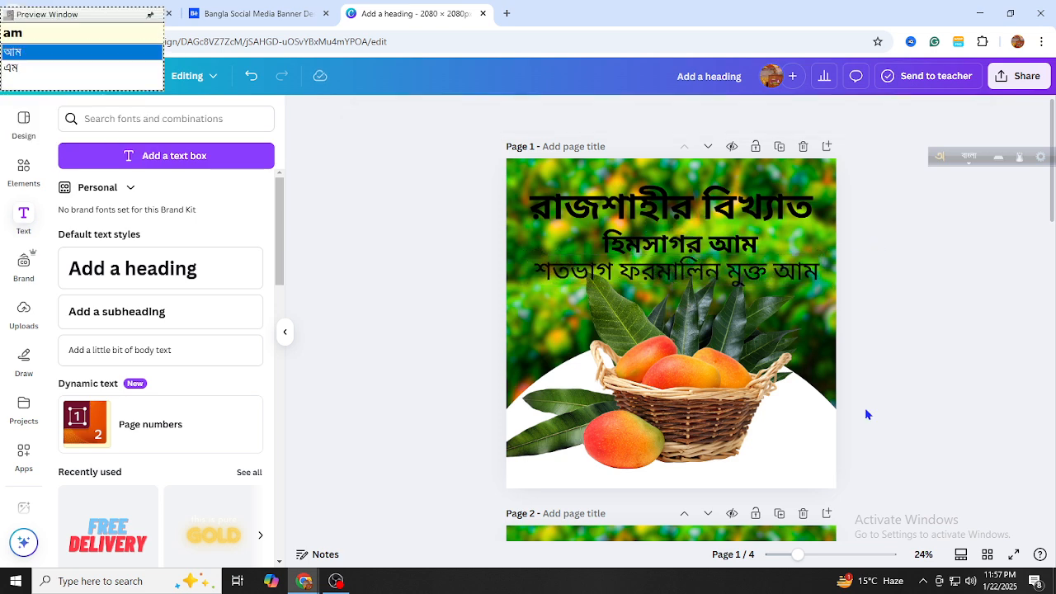
mouse_move(815, 565)
mouse_down()
mouse_move(820, 556)
mouse_move(801, 557)
mouse_up()
Change the heading রাজশাহীর বিখ্যাত text colour to white
click(714, 226)
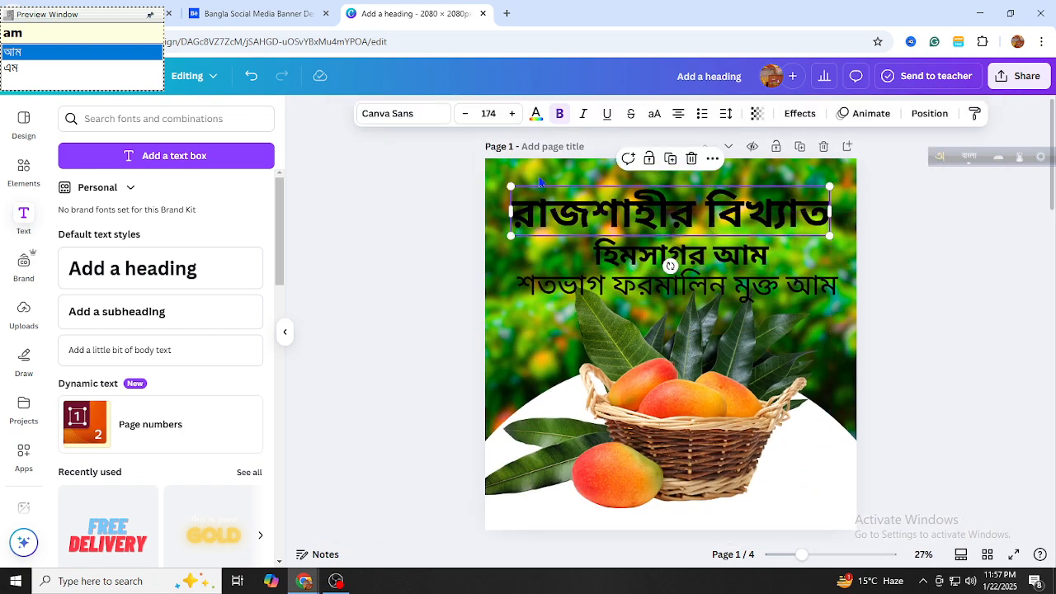
click(536, 113)
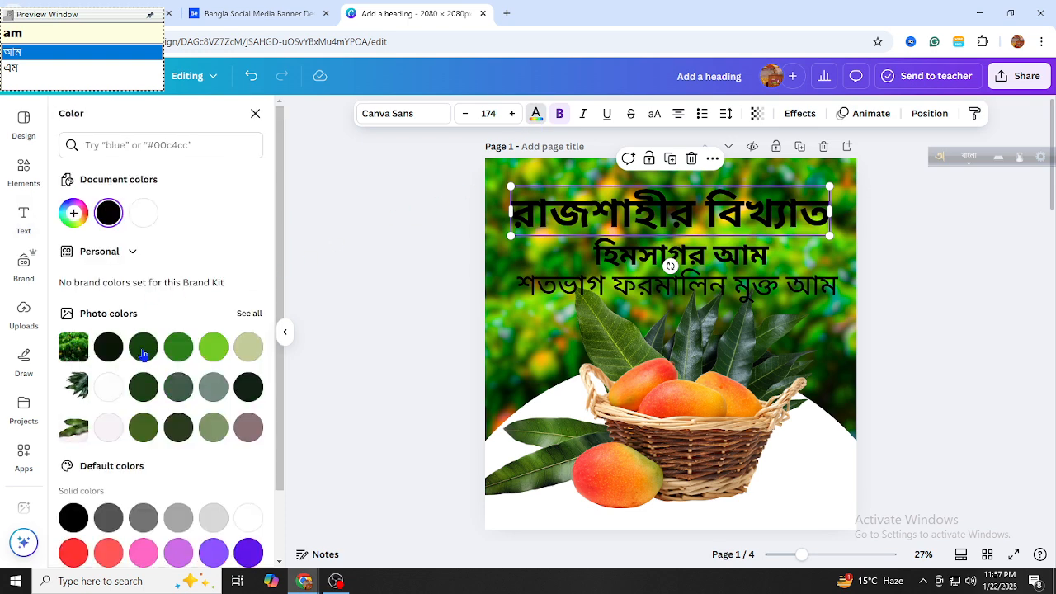
click(178, 349)
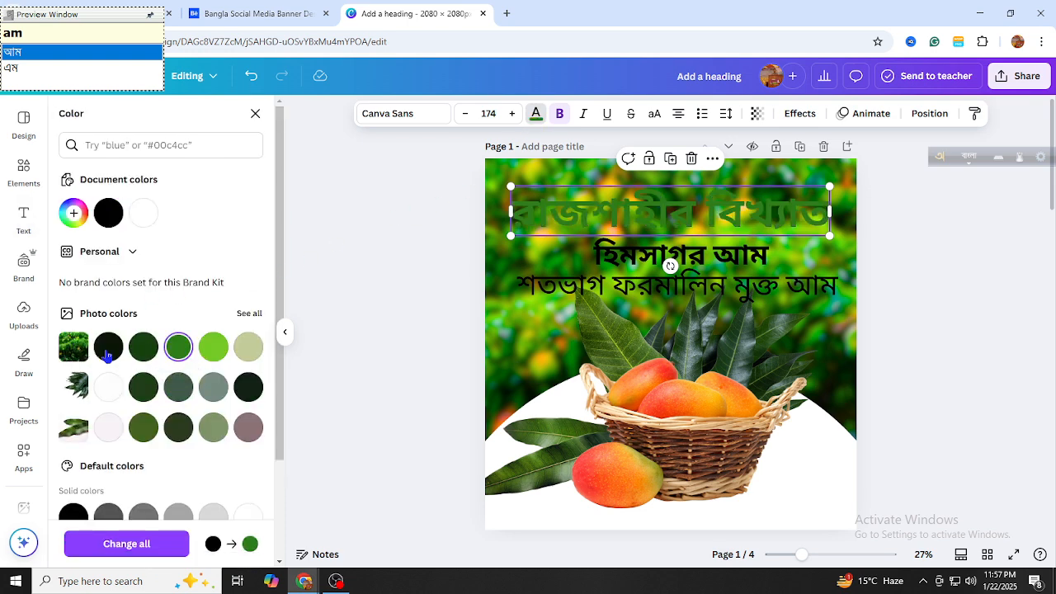
click(108, 387)
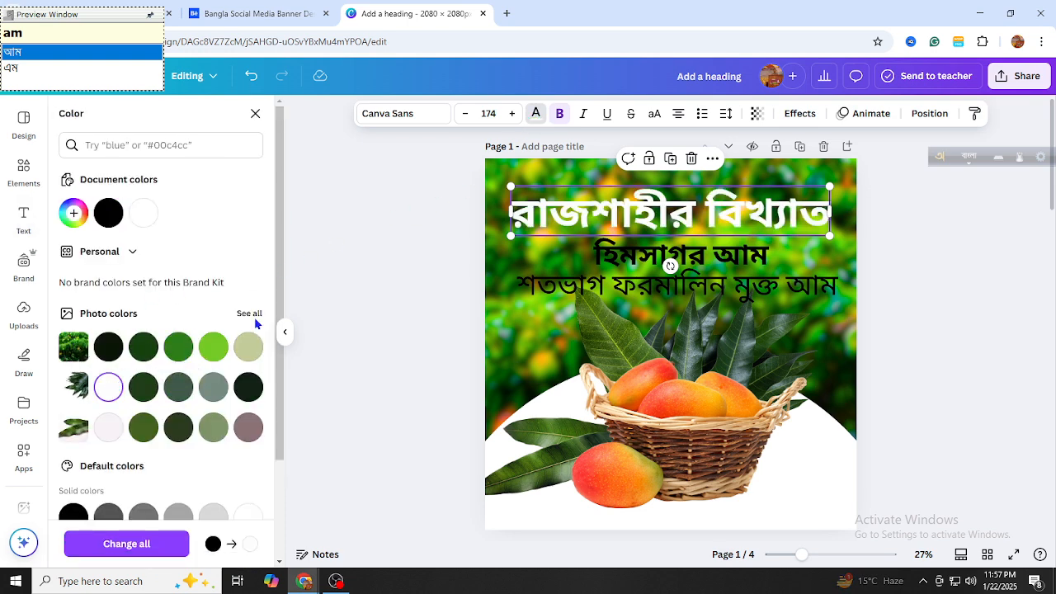
Give the heading a black Outline effect with thickness 71
click(790, 116)
click(231, 277)
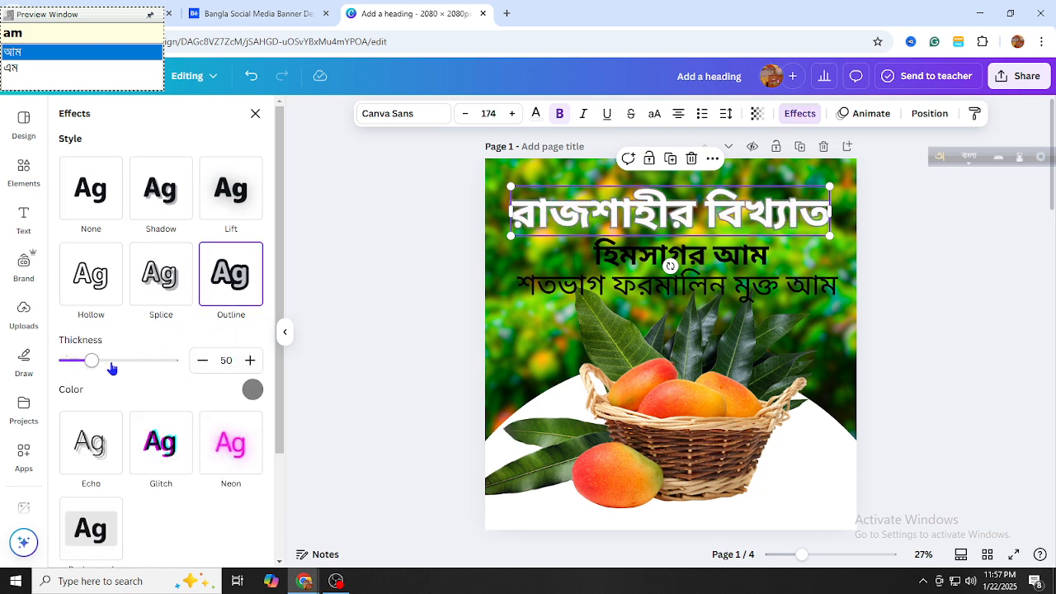
drag(92, 360, 103, 373)
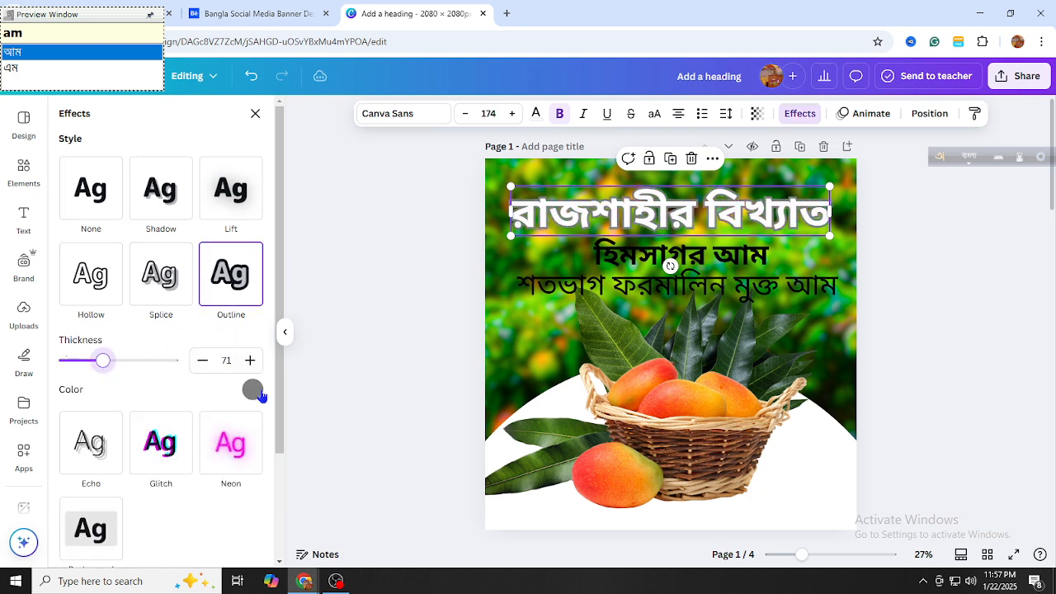
click(252, 389)
click(102, 220)
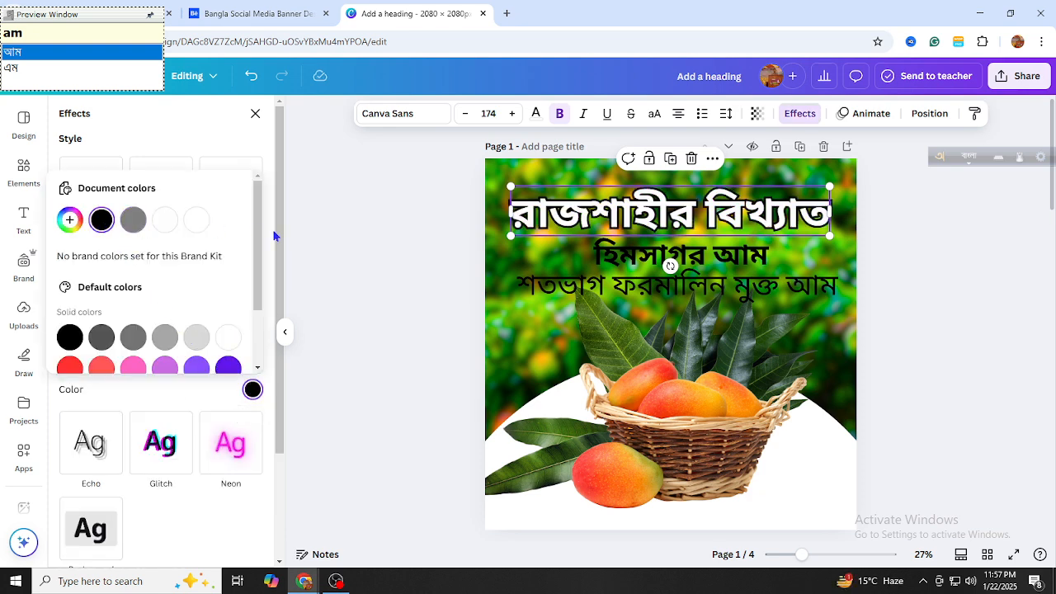
click(377, 244)
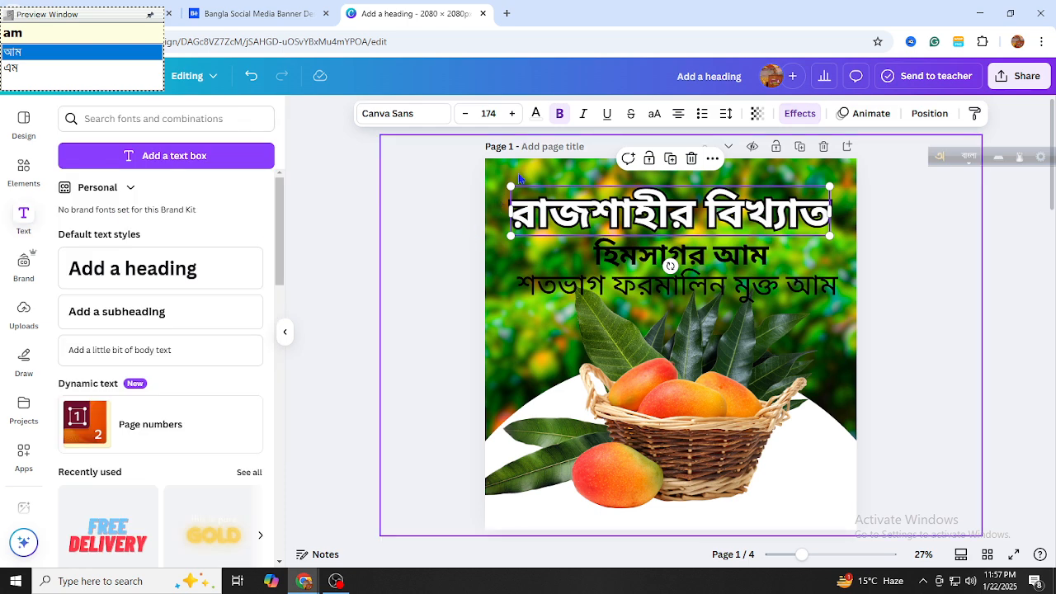
click(519, 173)
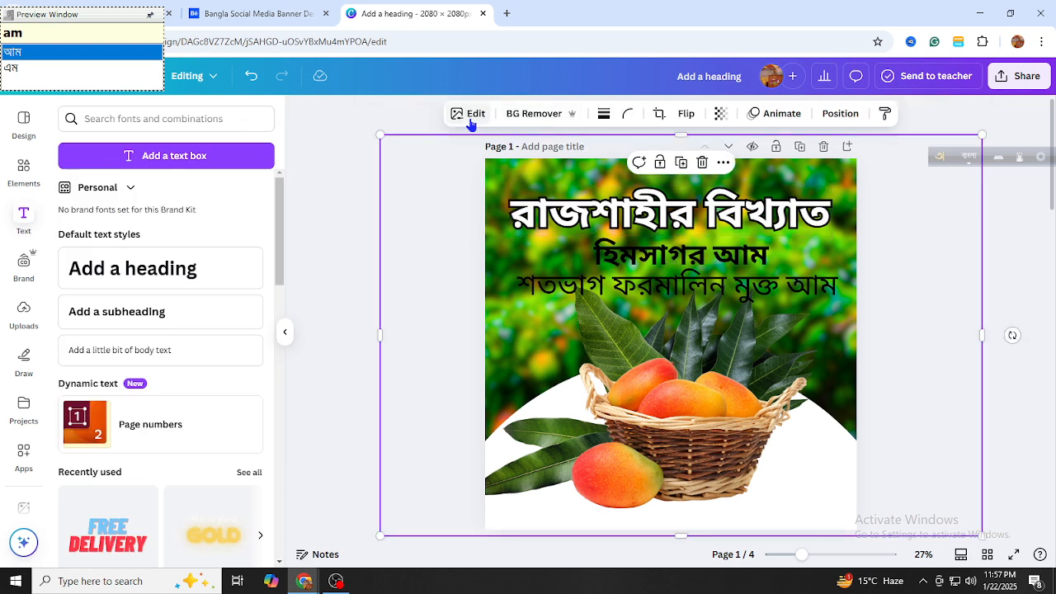
Lower the background image's transparency so the mango-tree photo fades
click(720, 114)
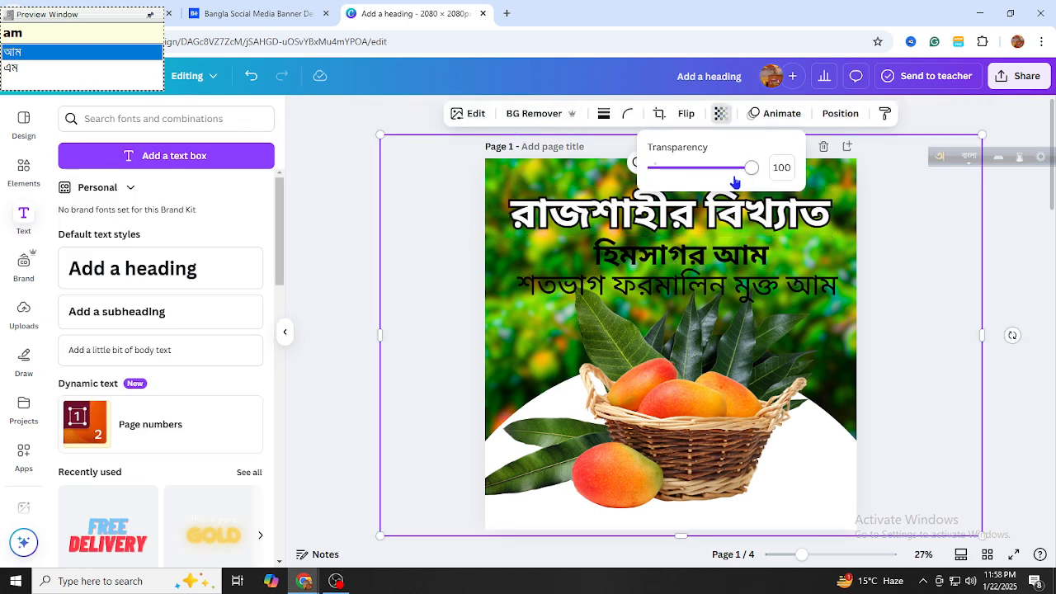
drag(738, 175, 724, 216)
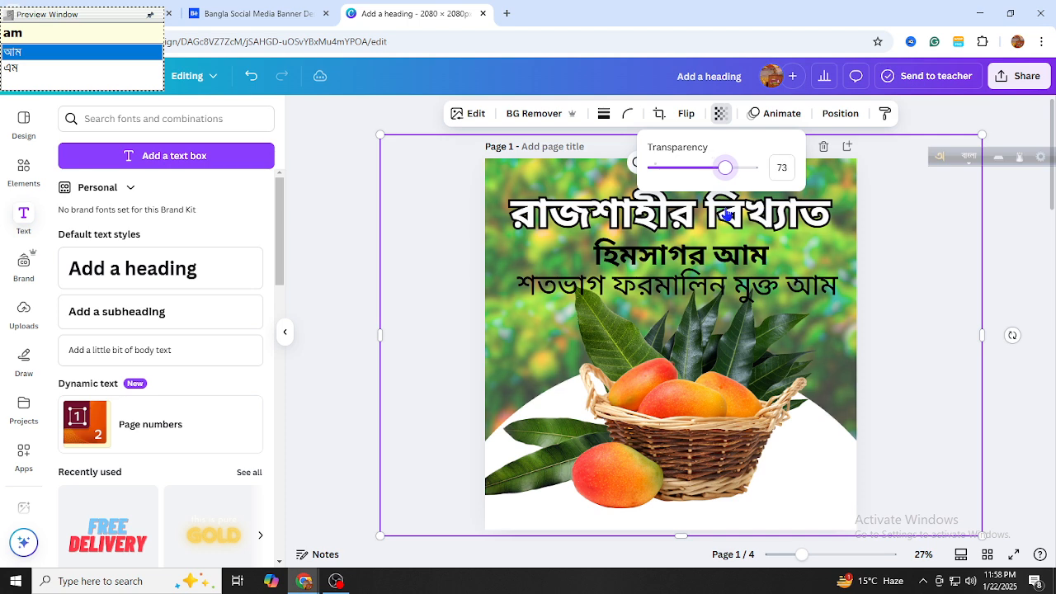
click(1023, 232)
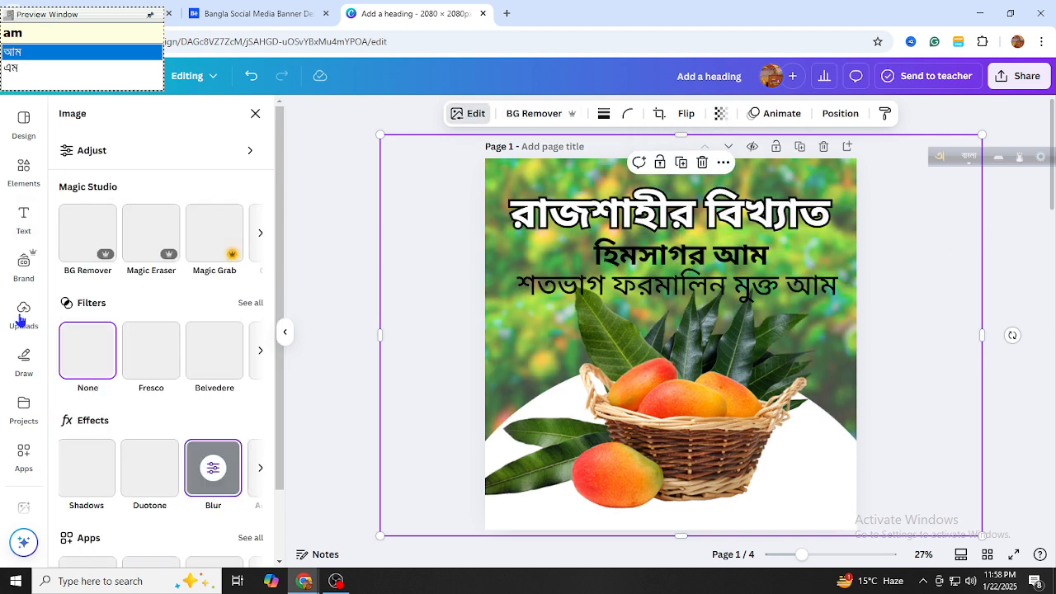
In Color edit, shift the green swatch's hue from 17 to -1 for a warmer tint
click(107, 165)
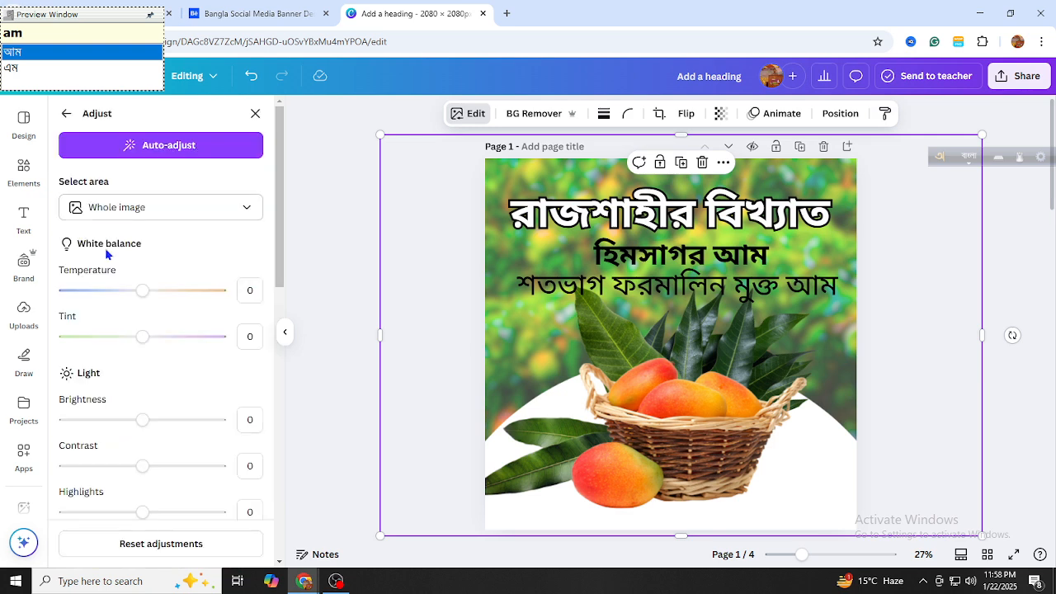
scroll(124, 313, down, 4)
scroll(139, 359, down, 5)
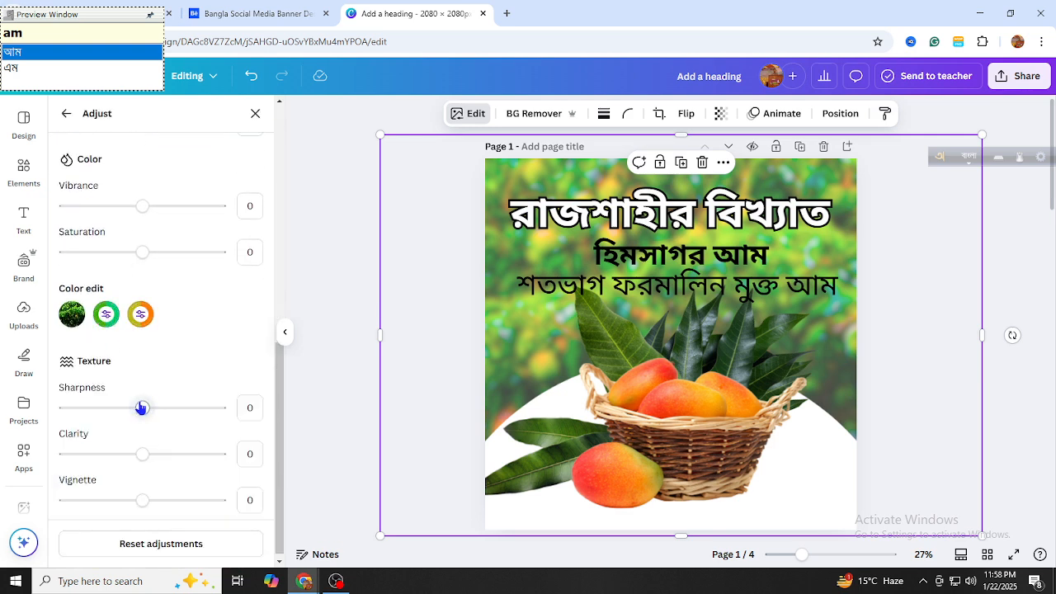
click(105, 313)
mouse_move(149, 379)
mouse_down()
mouse_move(129, 381)
mouse_move(142, 381)
mouse_up()
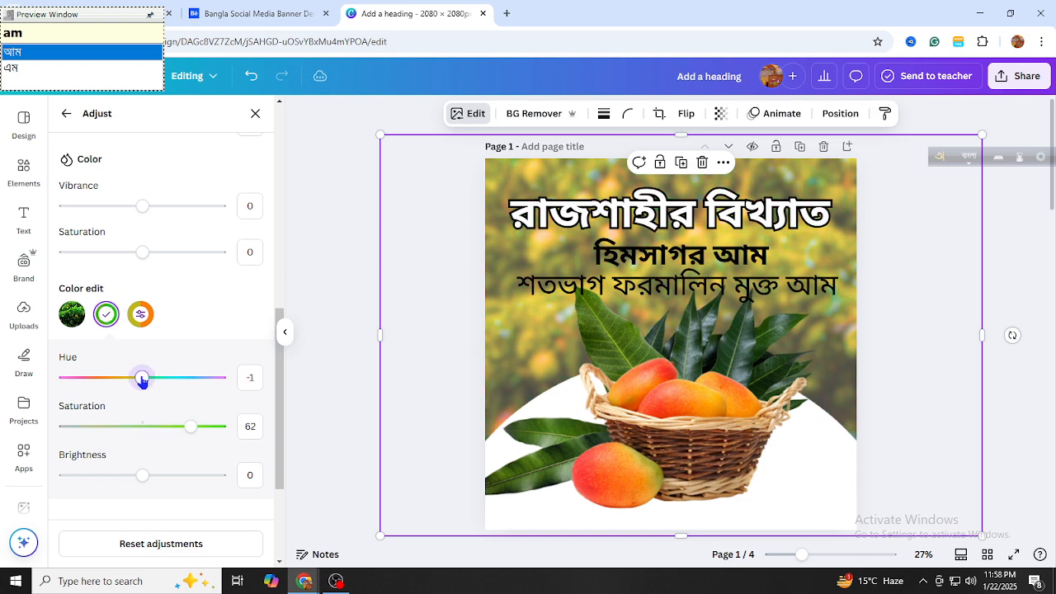
click(367, 266)
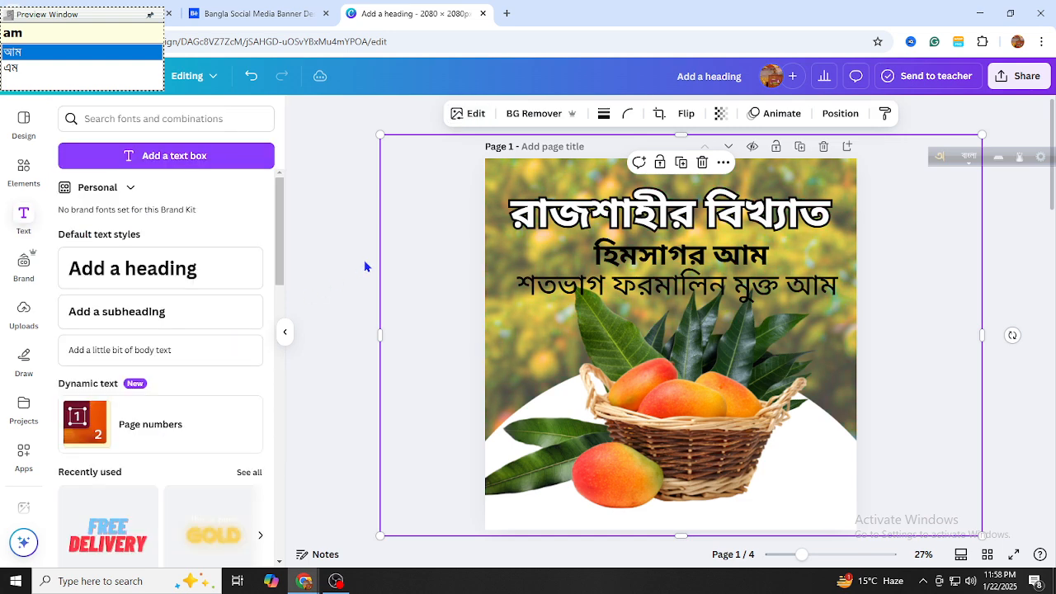
Nudge the heading, হিমসাগর আম line and শতভাগ ফরমালিন মুক্ত আম line slightly upward
click(652, 216)
drag(652, 216, 652, 205)
click(606, 257)
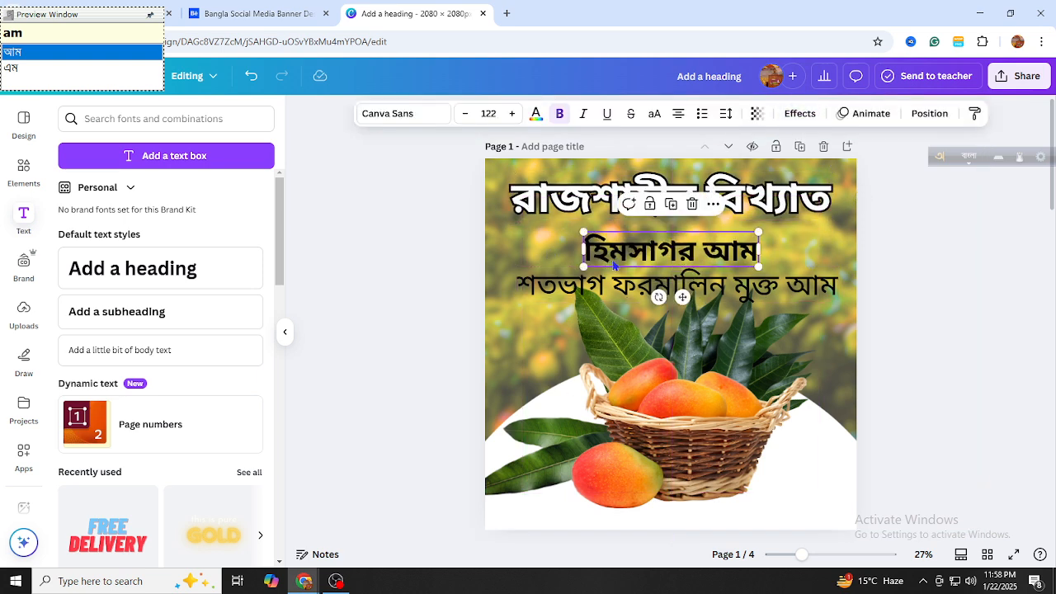
double_click(613, 262)
click(612, 258)
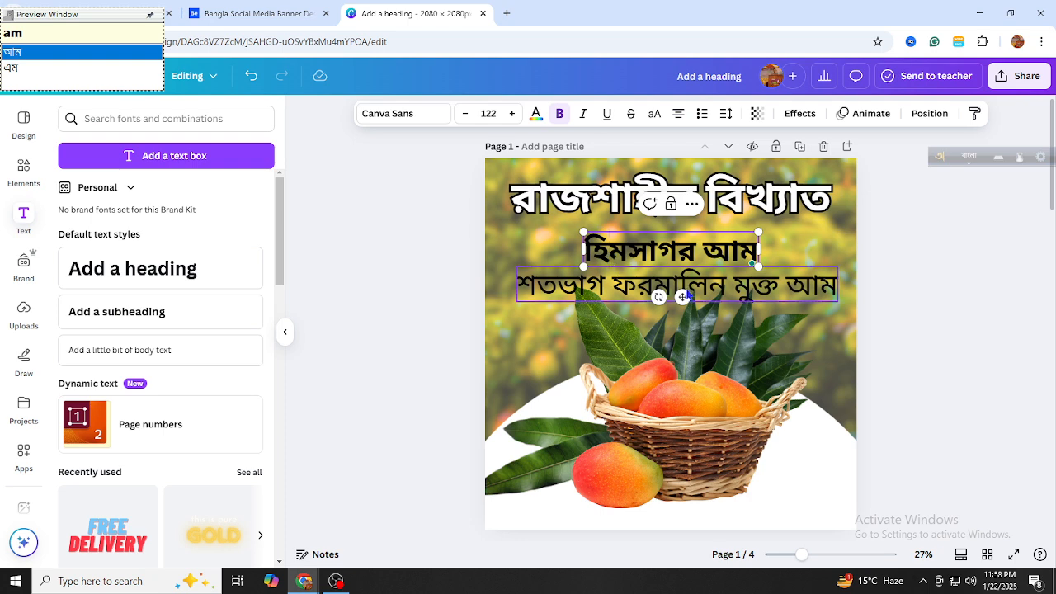
drag(682, 296, 679, 275)
click(894, 294)
click(677, 285)
click(788, 210)
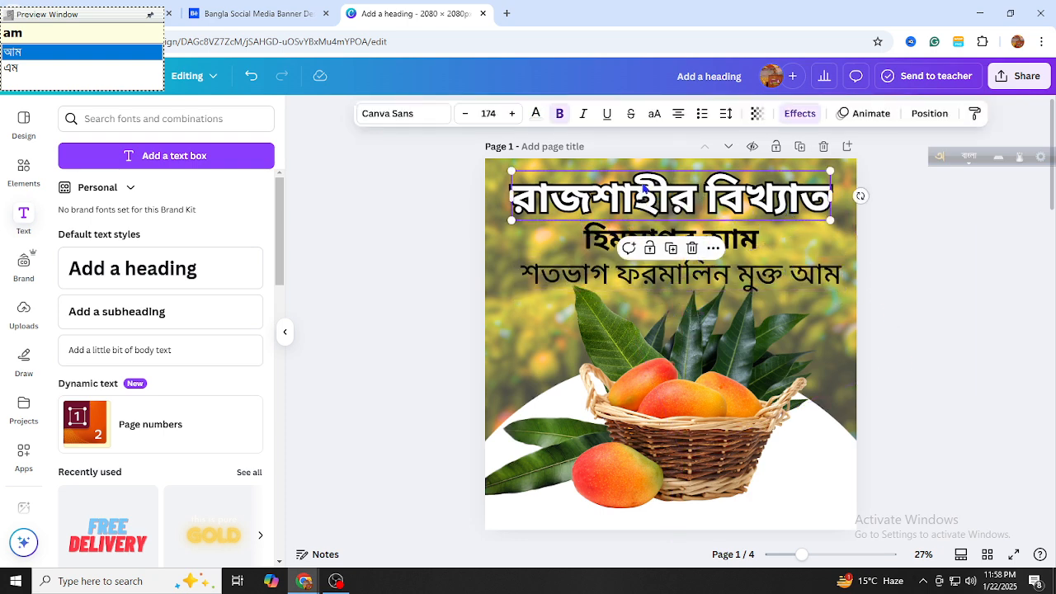
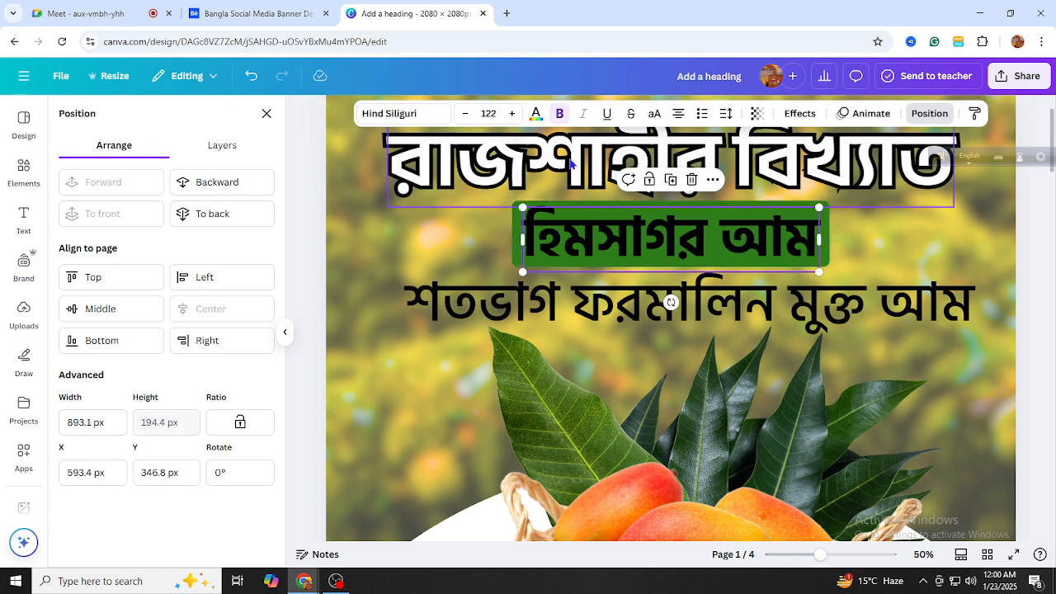
Make the হিমসাগর আম text white using Document colors
click(535, 113)
click(215, 216)
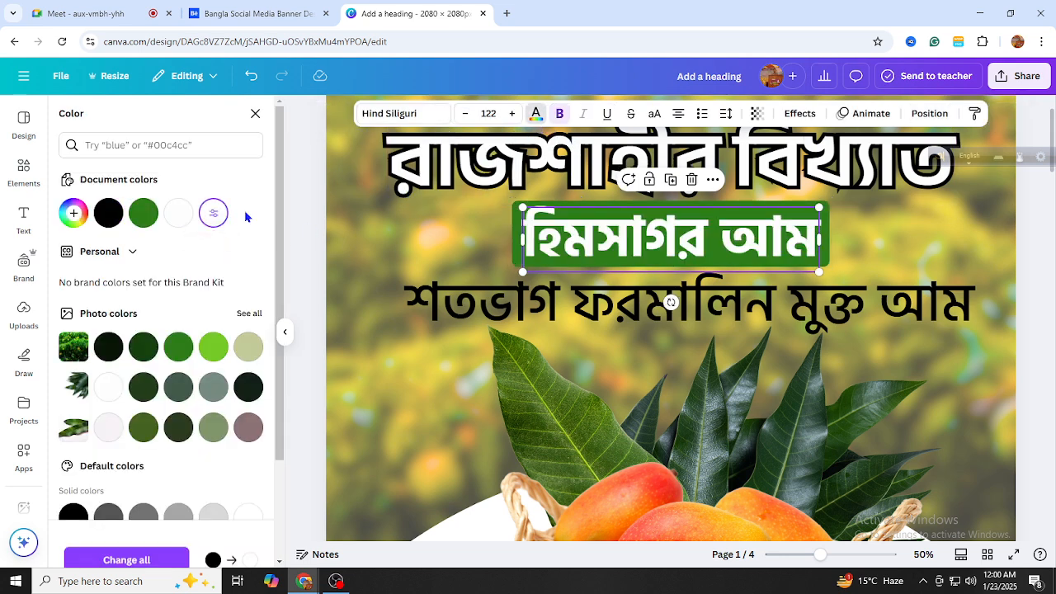
click(401, 245)
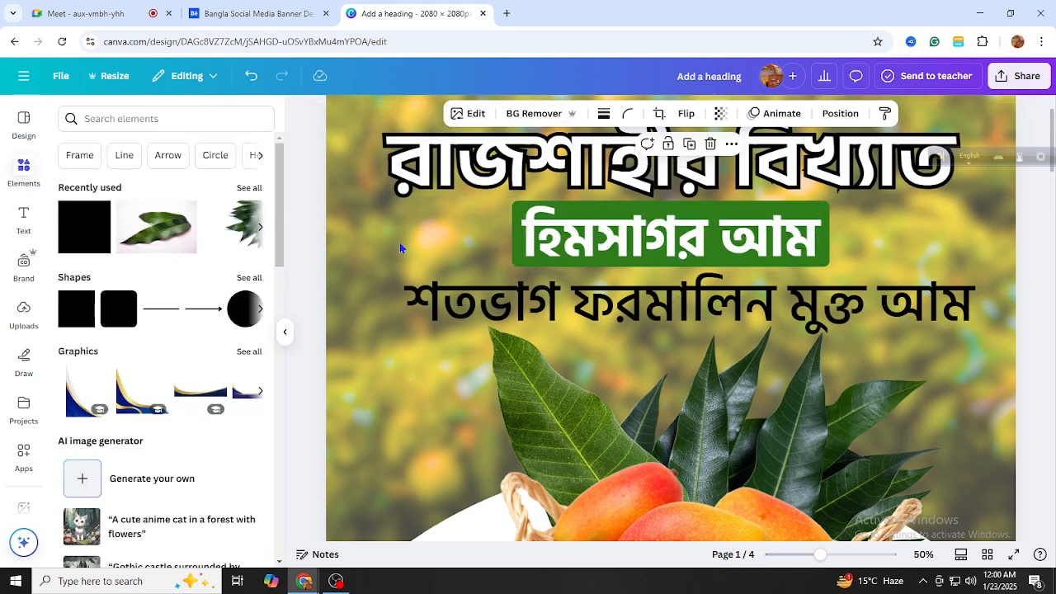
Shrink the tagline শতভাগ ফরমালিন মুক্ত আম to size 107 and shift it back left
click(440, 289)
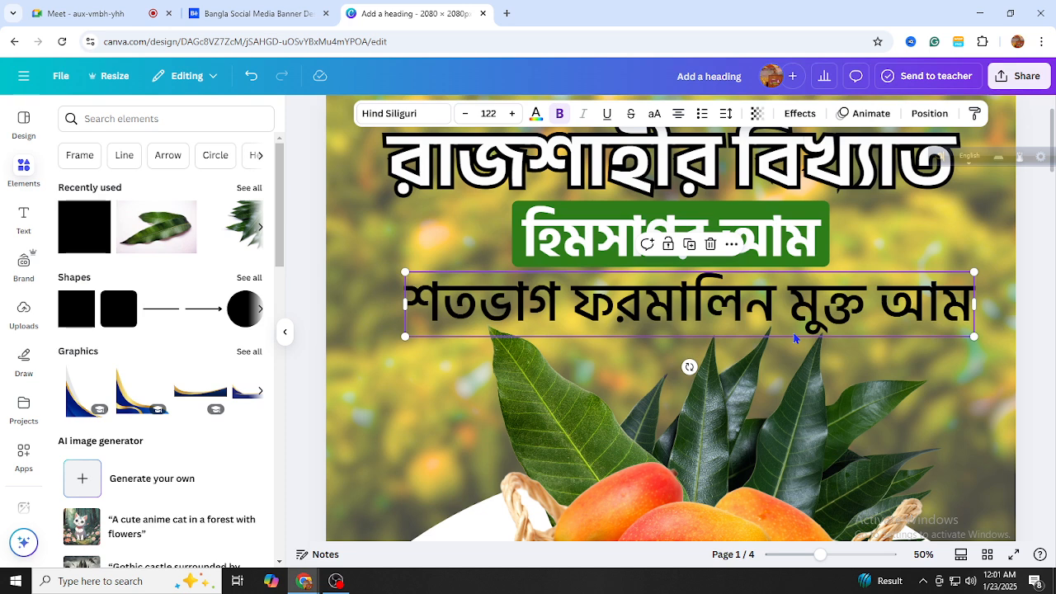
drag(402, 339, 482, 332)
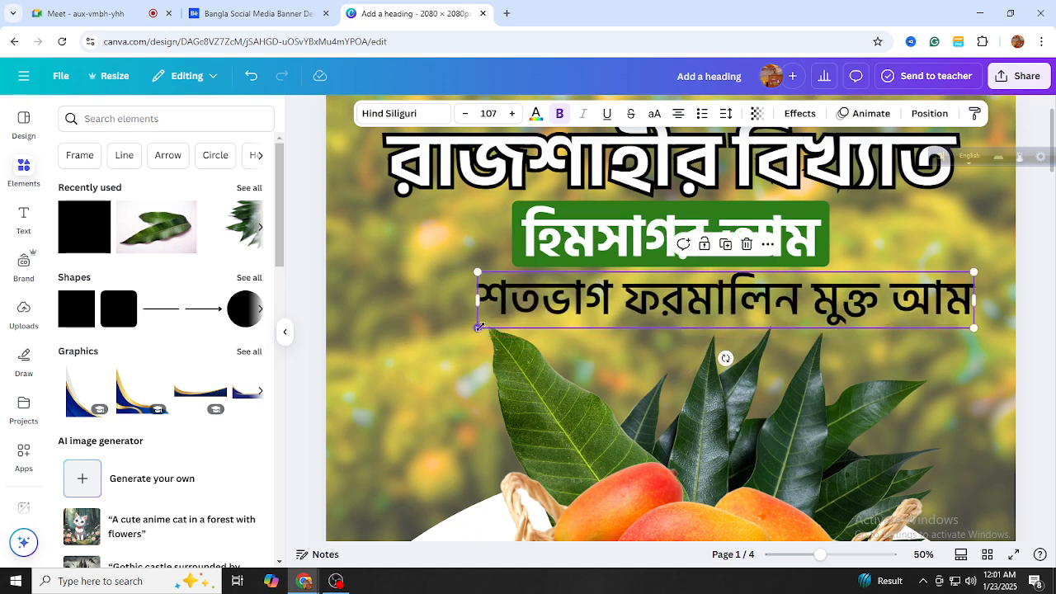
drag(596, 321, 557, 318)
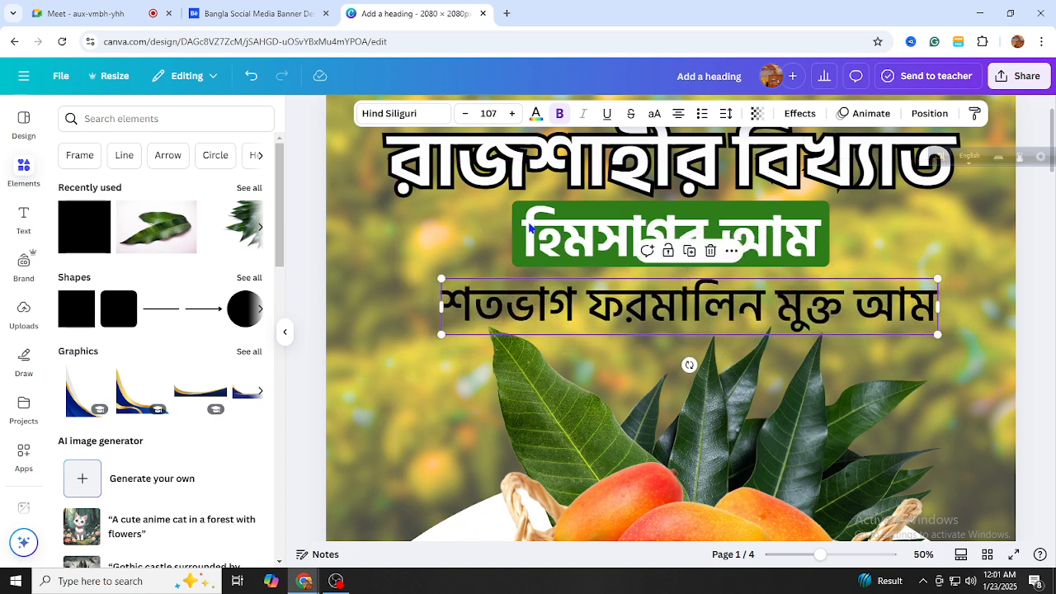
Reset the tagline to black and centre it horizontally on the page at X 291.5 px
click(535, 114)
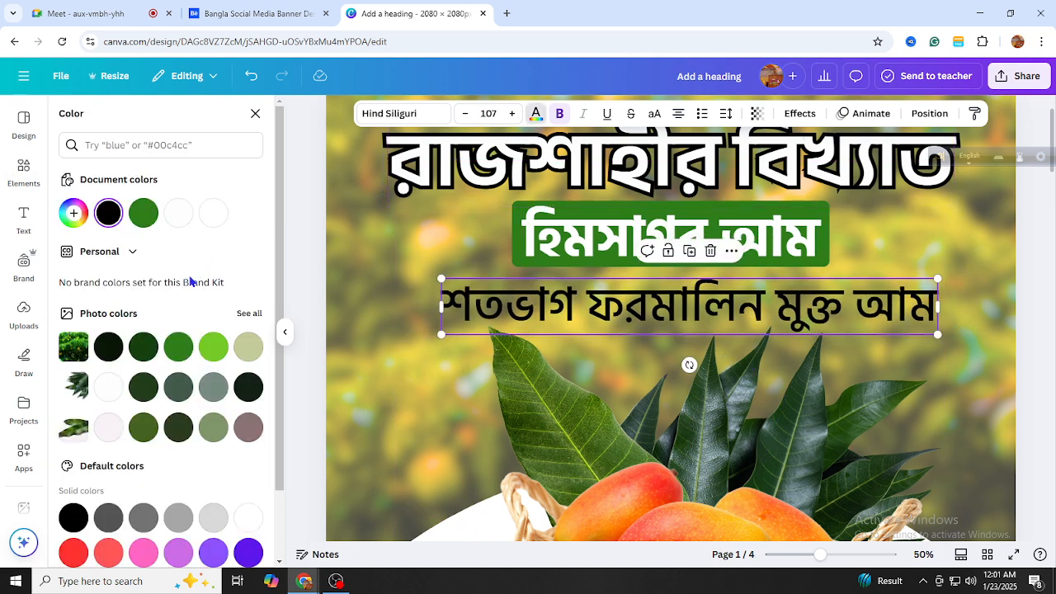
click(213, 349)
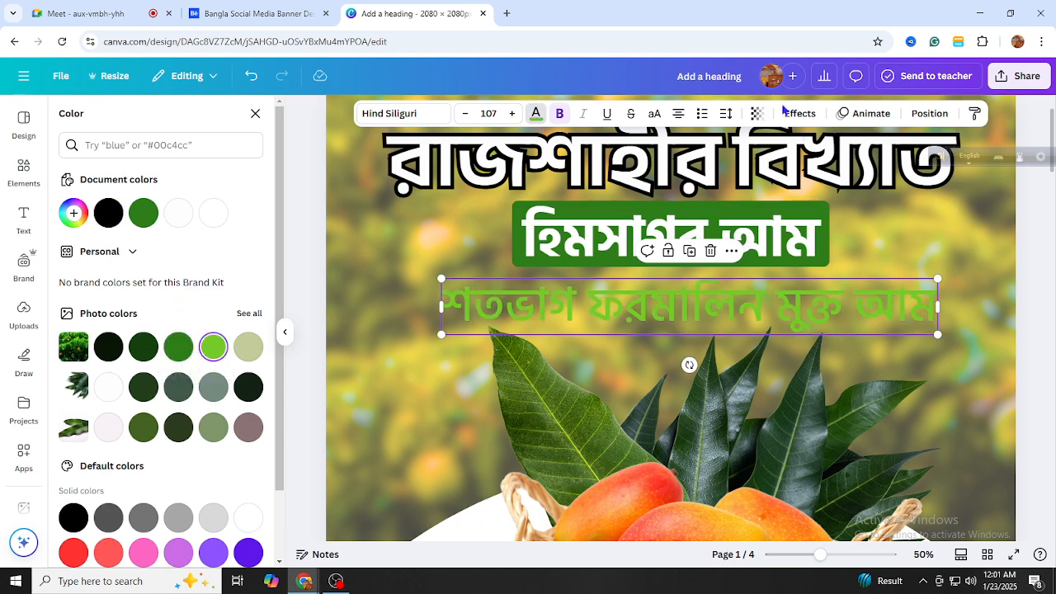
scroll(174, 367, down, 2)
scroll(169, 363, up, 2)
click(115, 347)
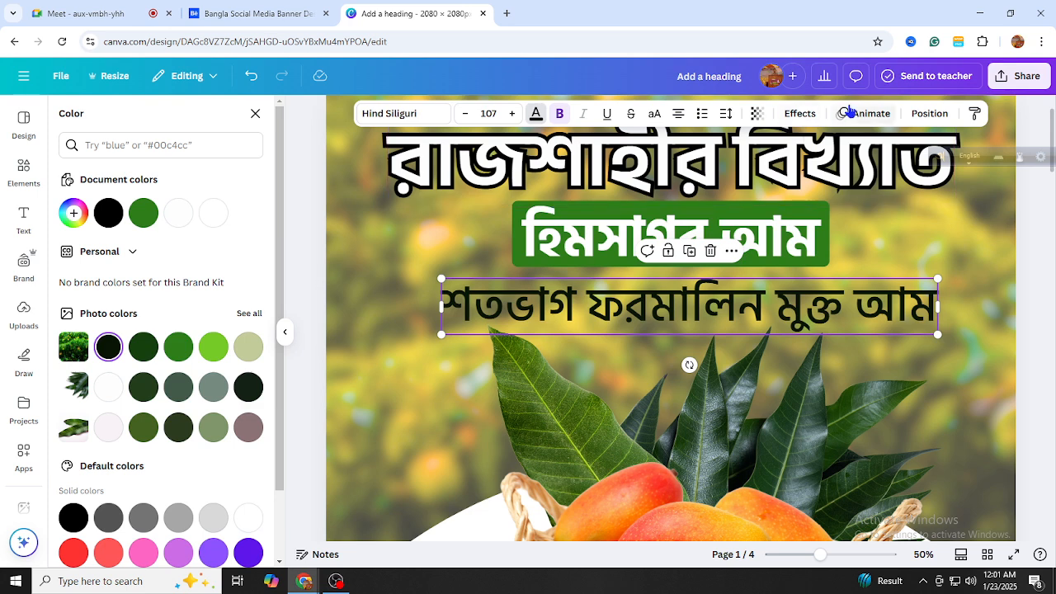
click(916, 113)
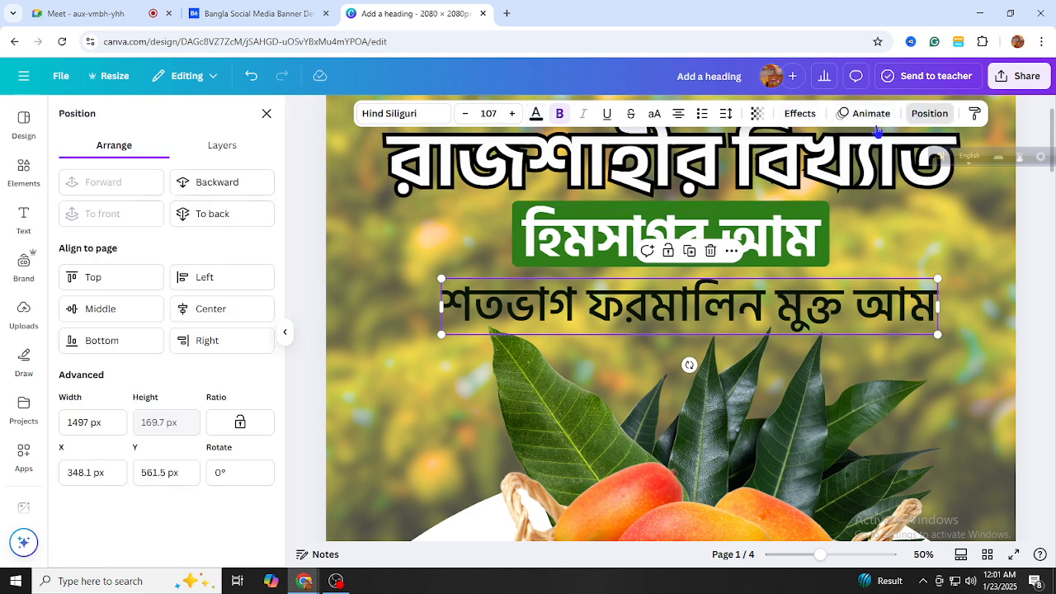
click(217, 312)
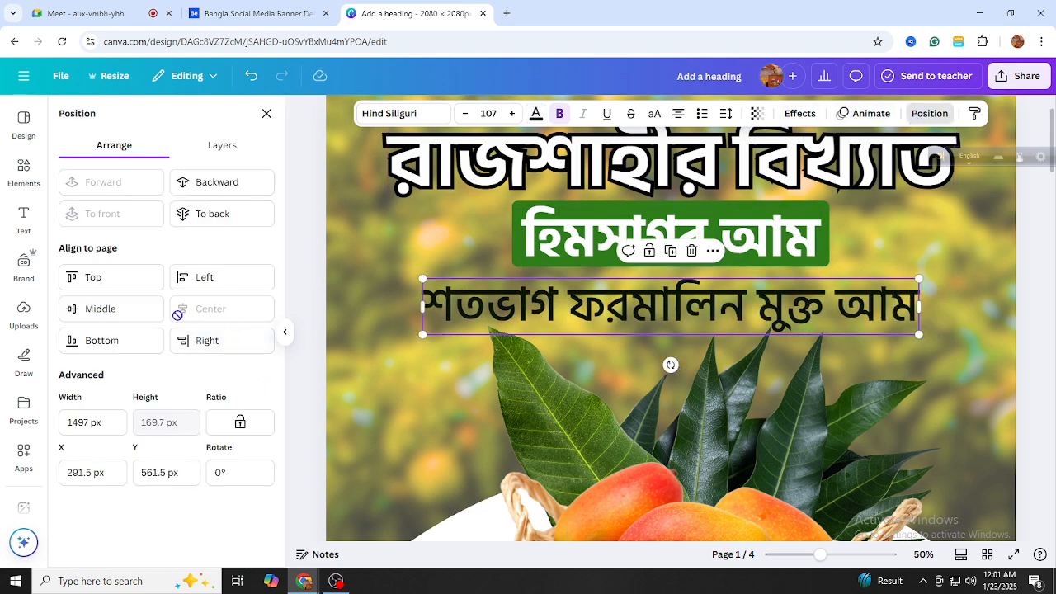
Add a white Outline effect with thickness 39 to the tagline
click(791, 115)
click(221, 290)
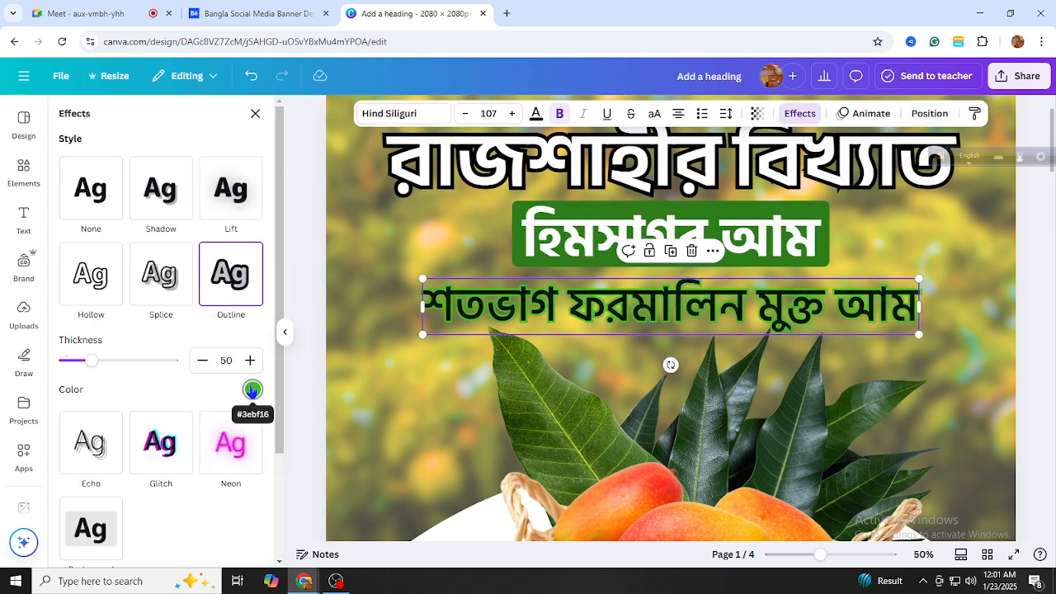
click(252, 390)
click(227, 222)
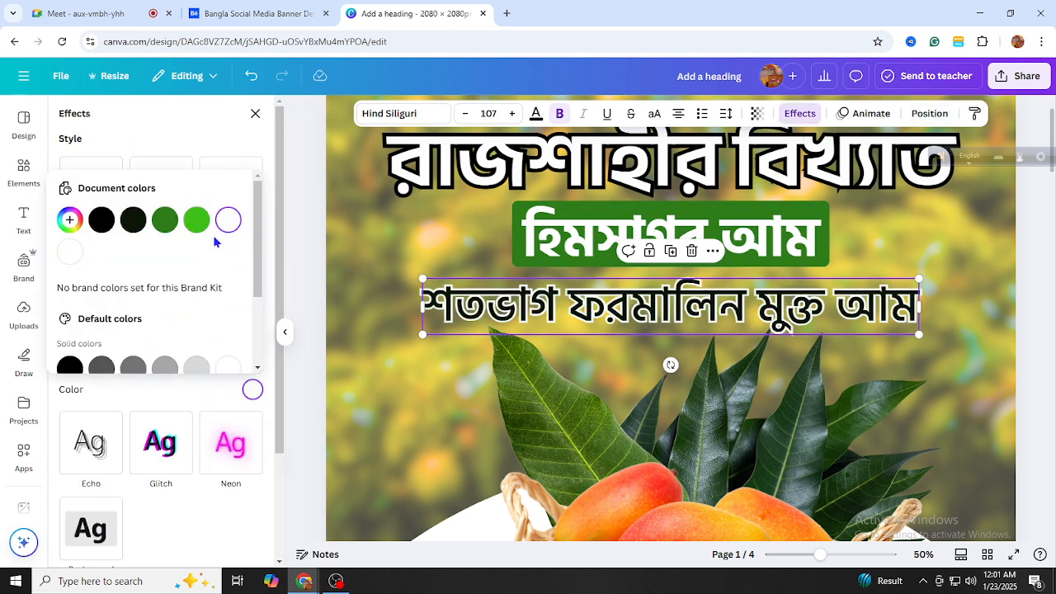
click(162, 397)
drag(88, 364, 85, 364)
click(821, 553)
drag(801, 553, 808, 551)
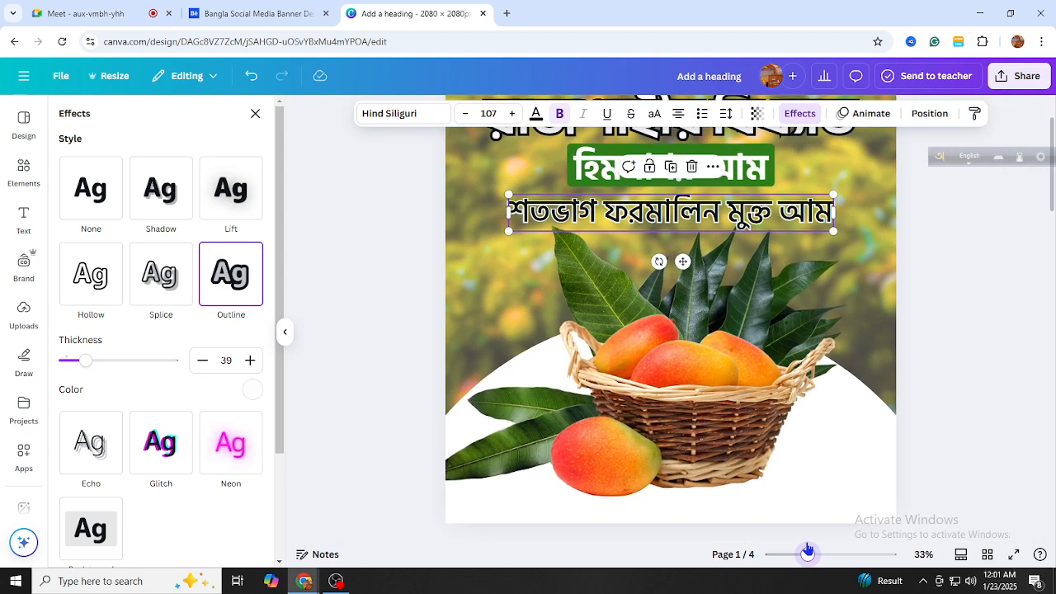
click(916, 394)
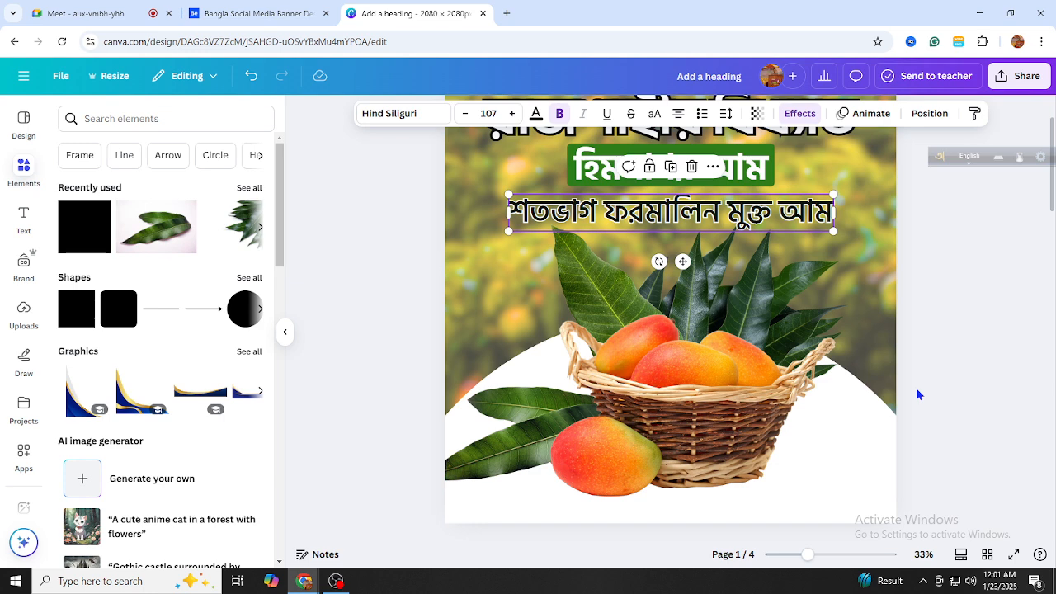
Give the mango basket a black drop shadow: blur 20, distance 50, angle about 52
click(918, 396)
click(735, 455)
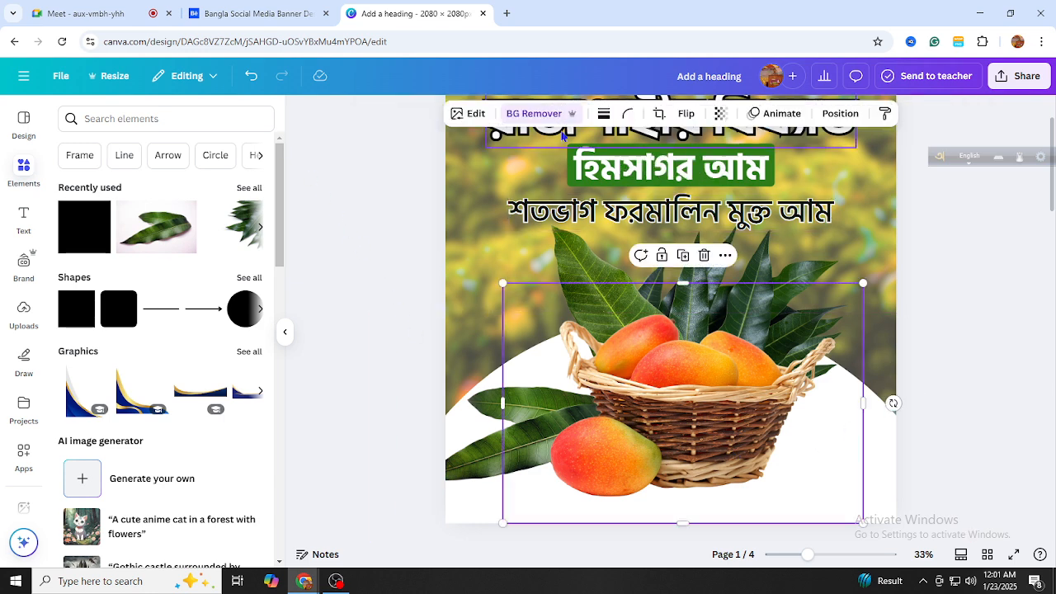
click(476, 120)
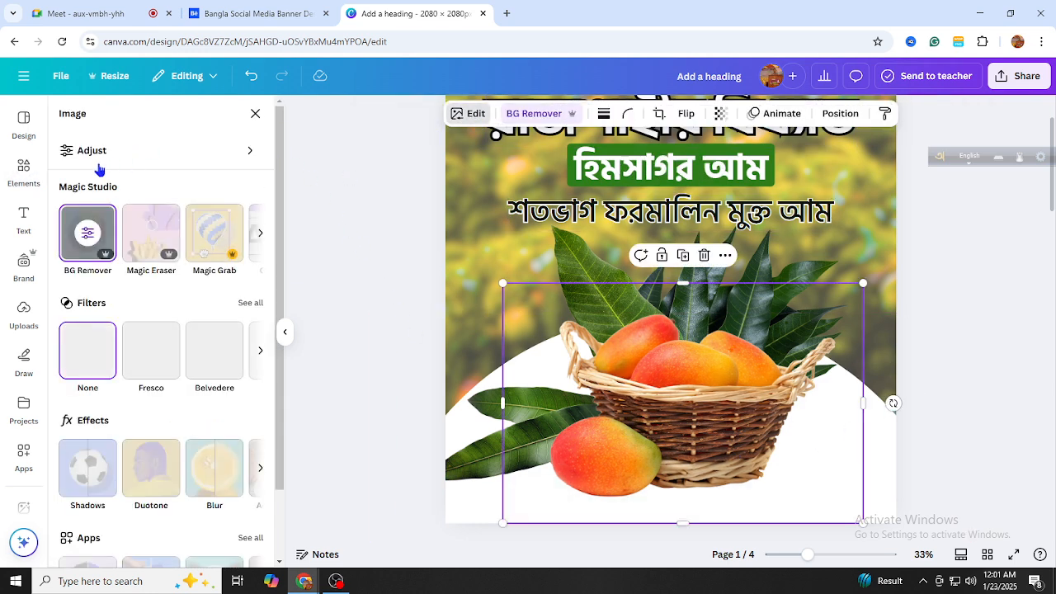
scroll(99, 379, down, 1)
click(99, 389)
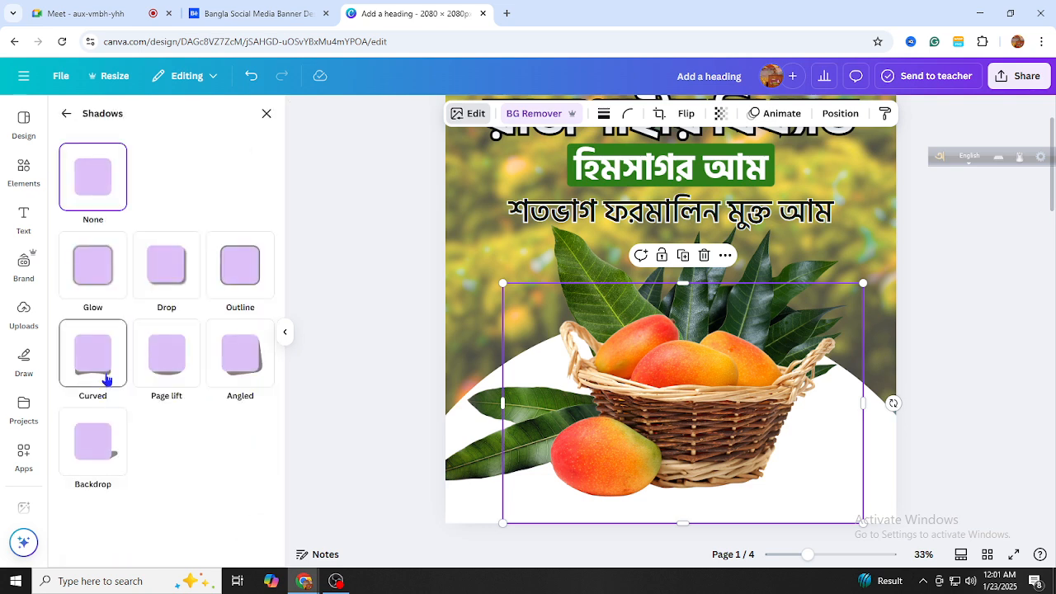
click(172, 289)
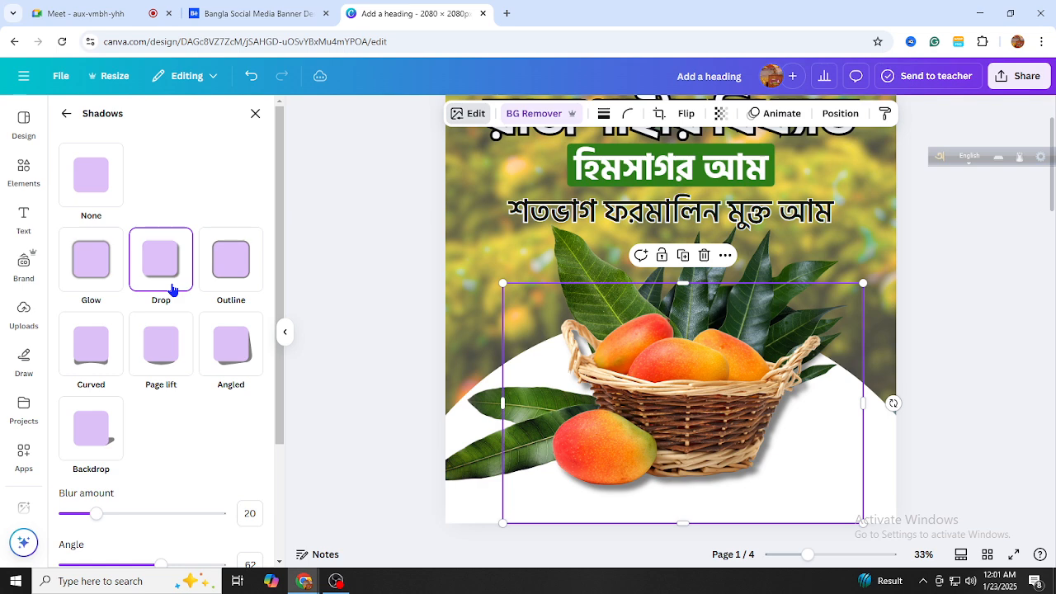
scroll(142, 413, down, 2)
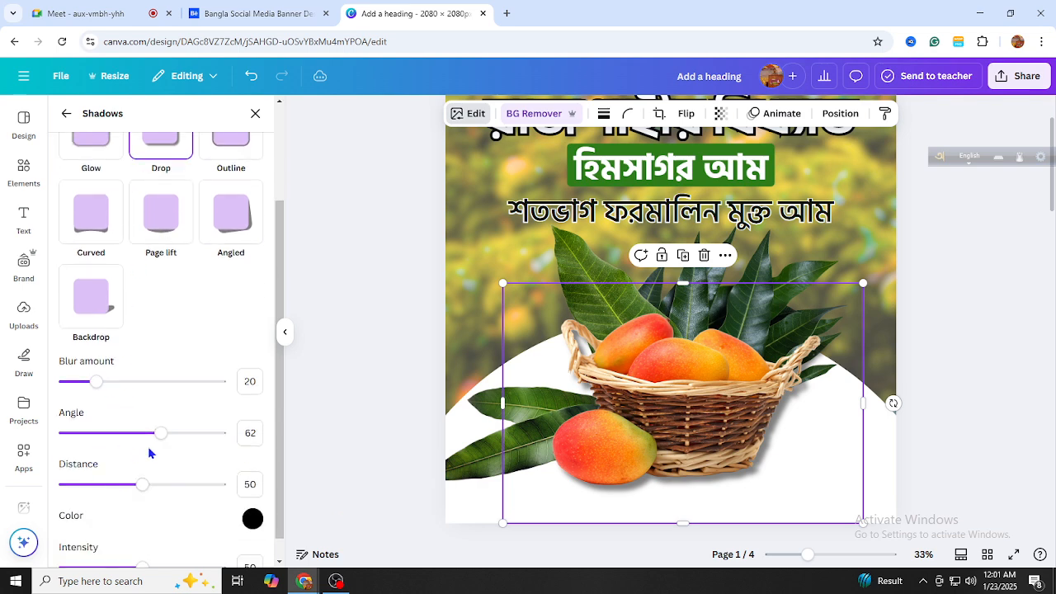
mouse_move(161, 440)
mouse_down()
mouse_move(218, 444)
mouse_move(146, 436)
mouse_up()
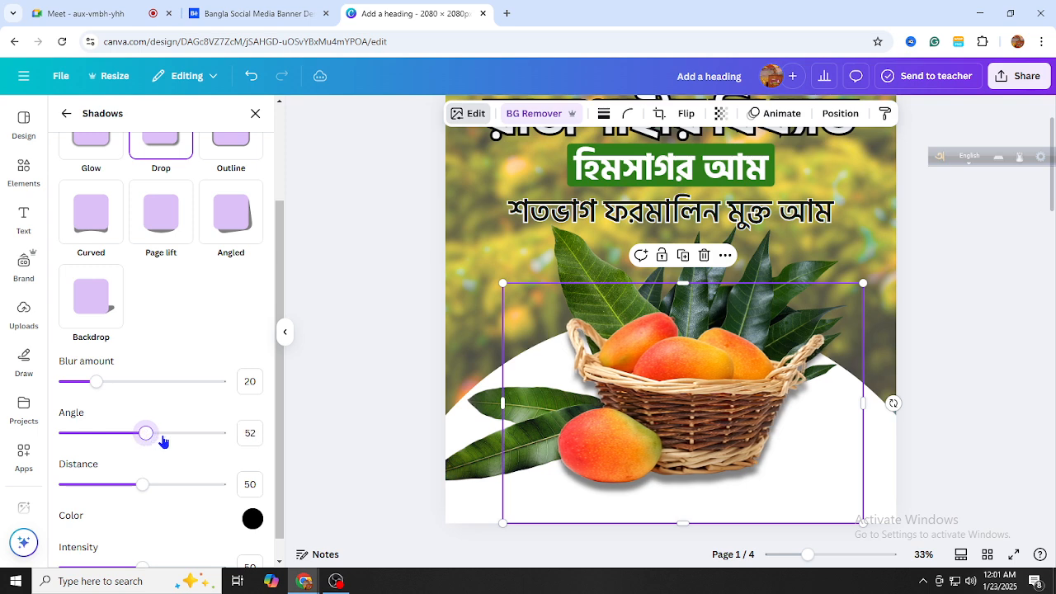
click(343, 383)
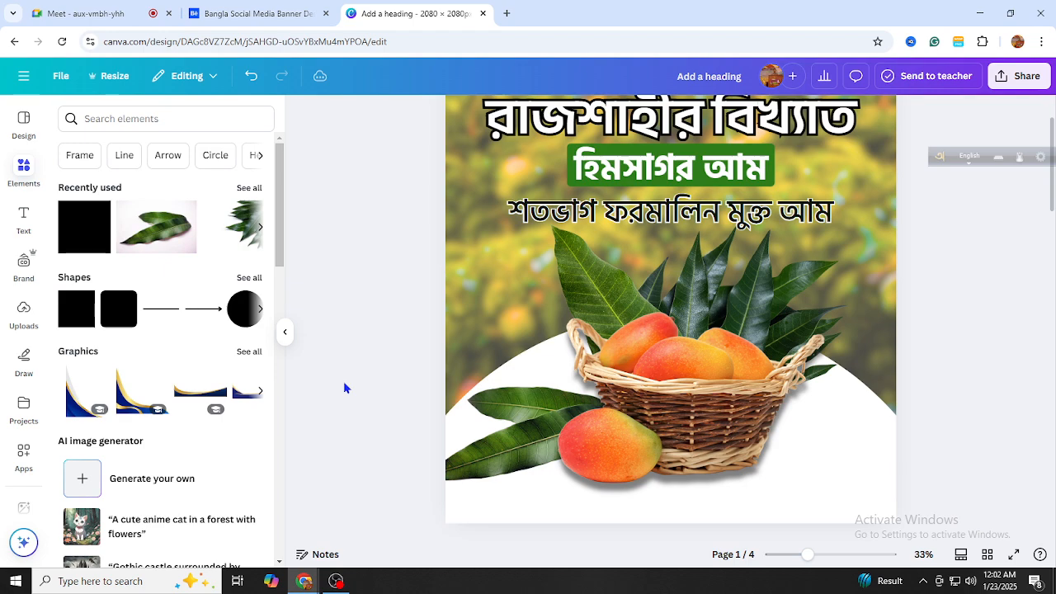
Drag a copy of the tagline onto the basket and select its text for replacing
scroll(657, 372, up, 1)
scroll(797, 381, down, 2)
scroll(797, 381, down, 3)
scroll(795, 380, up, 3)
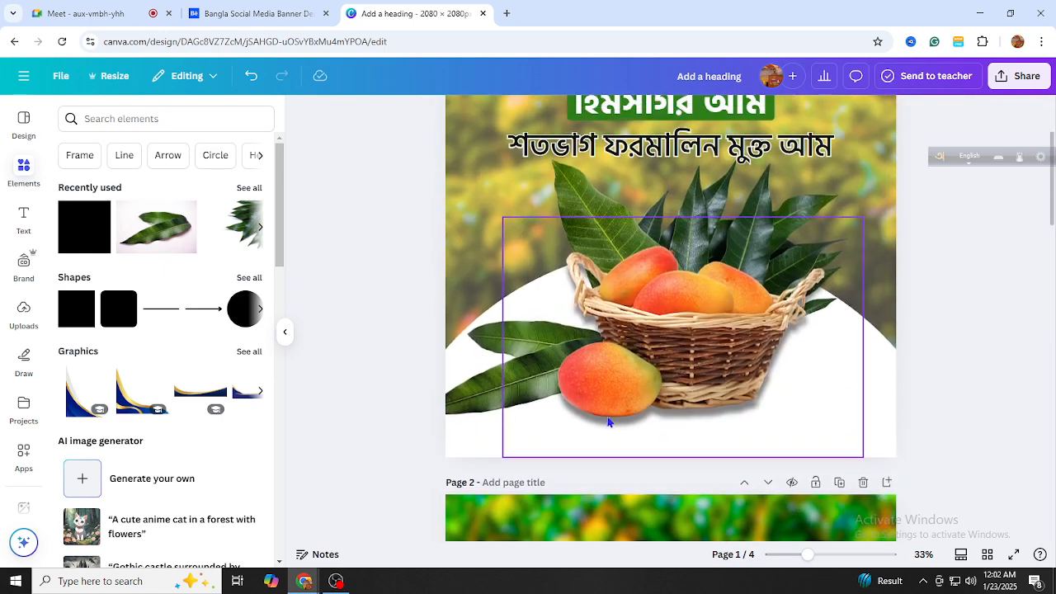
scroll(738, 405, up, 1)
click(687, 212)
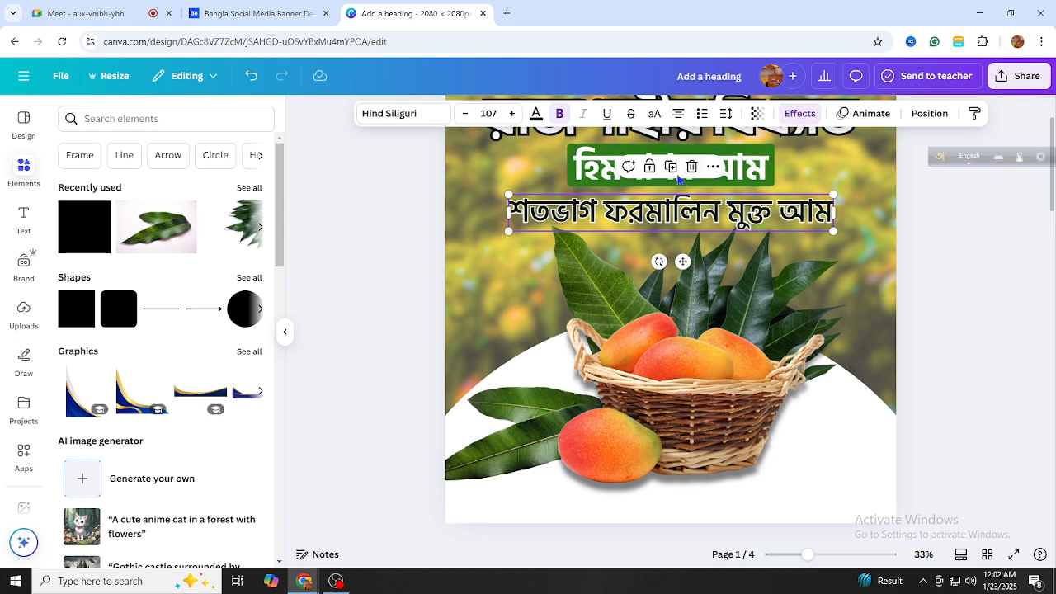
drag(687, 213, 718, 379)
double_click(718, 378)
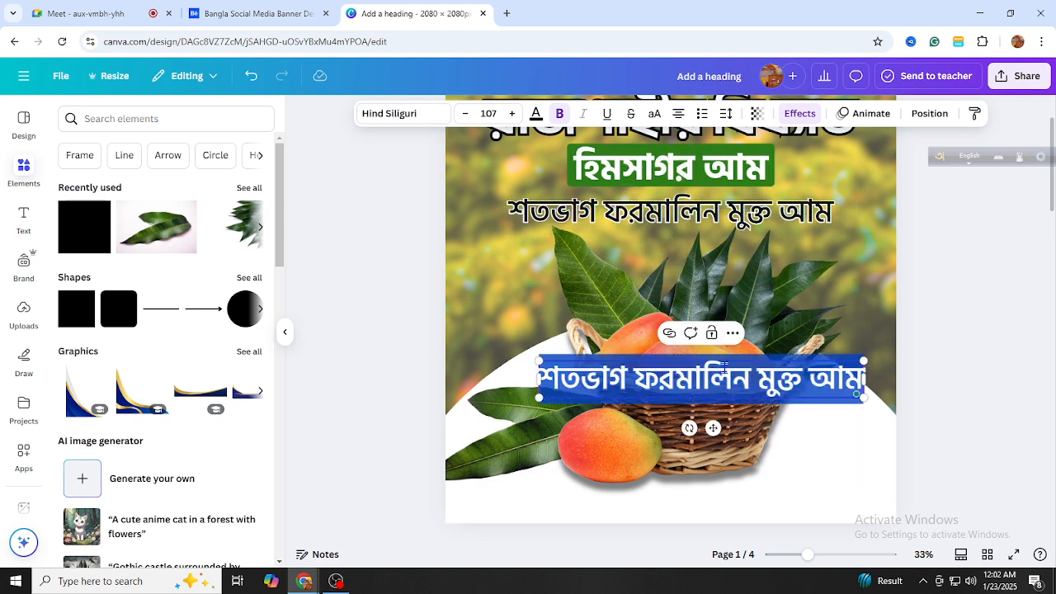
Type প্রতি কেজি ২৩০ টাকা মাত্র in Bangla with Avro and shrink it to about size 43.3
text(pro)
key(BackSpace)
key(BackSpace)
key(BackSpace)
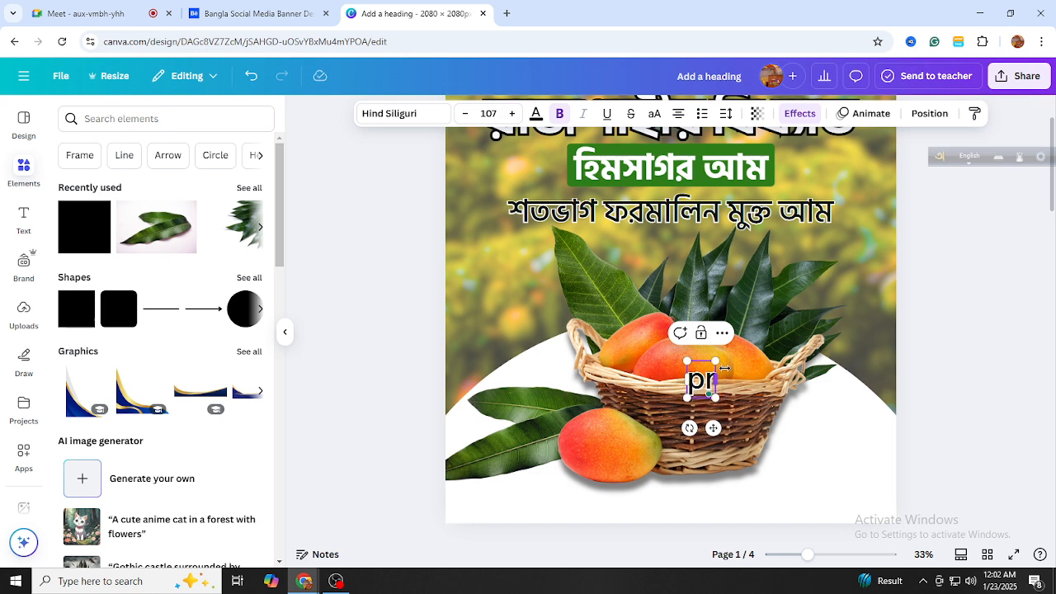
key(F12)
text(pro)
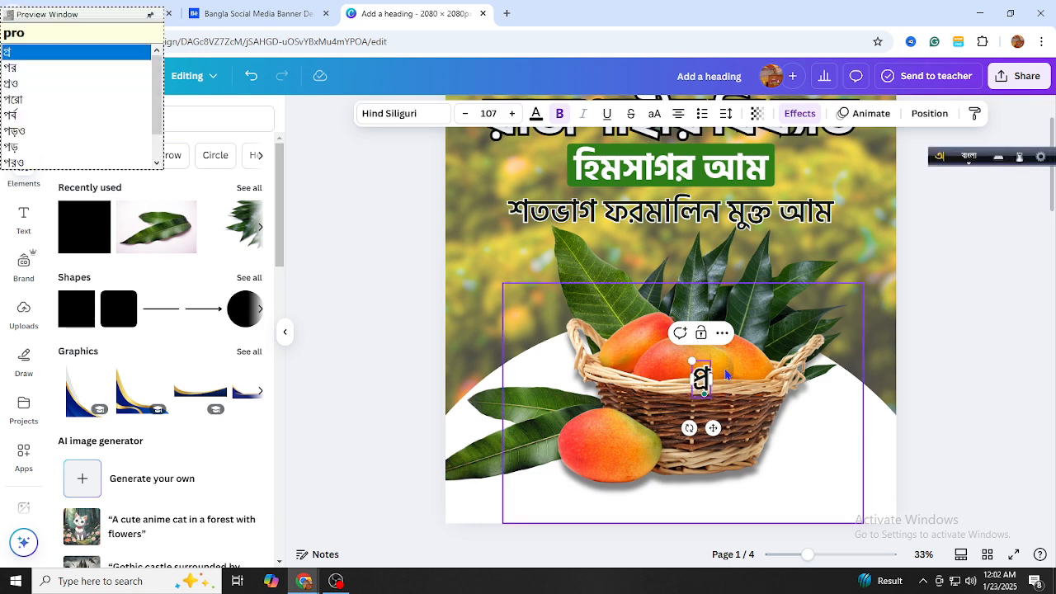
text(ti )
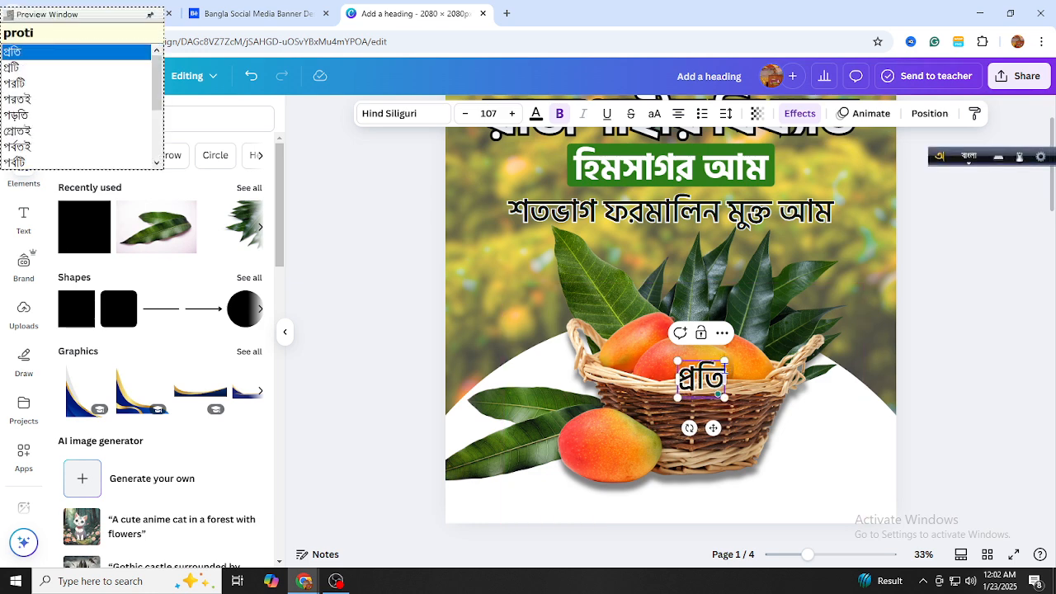
text(kaji)
key(BackSpace)
key(BackSpace)
key(BackSpace)
text(ej)
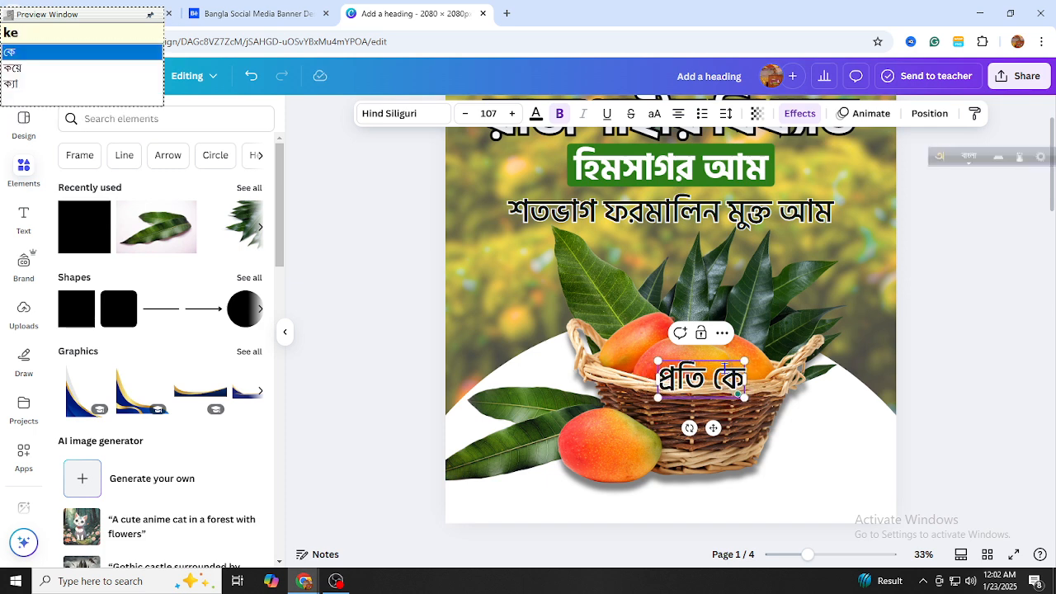
text(i)
key(BackSpace)
key(BackSpace)
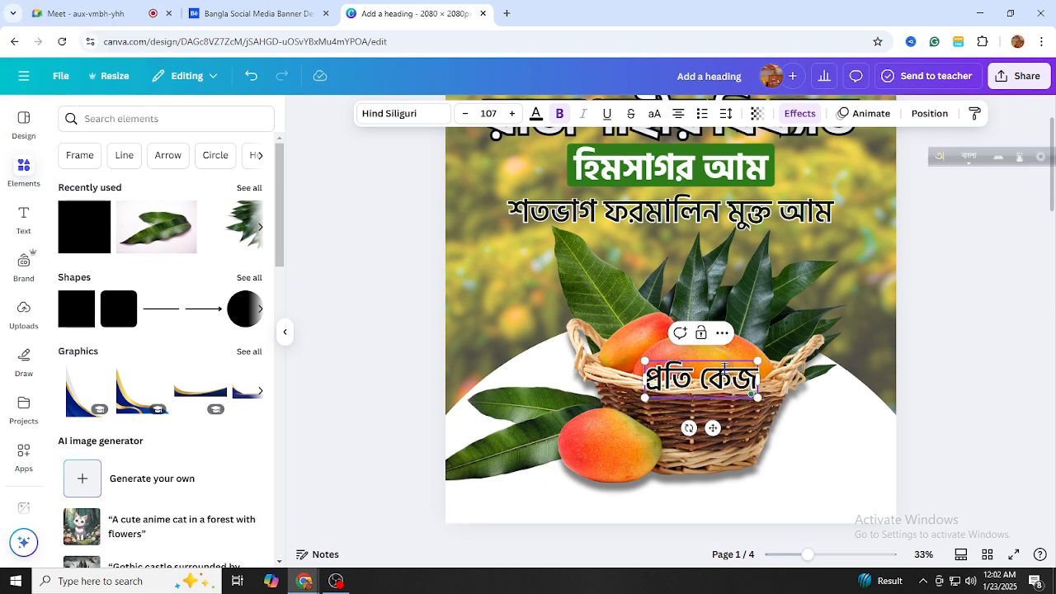
text(i)
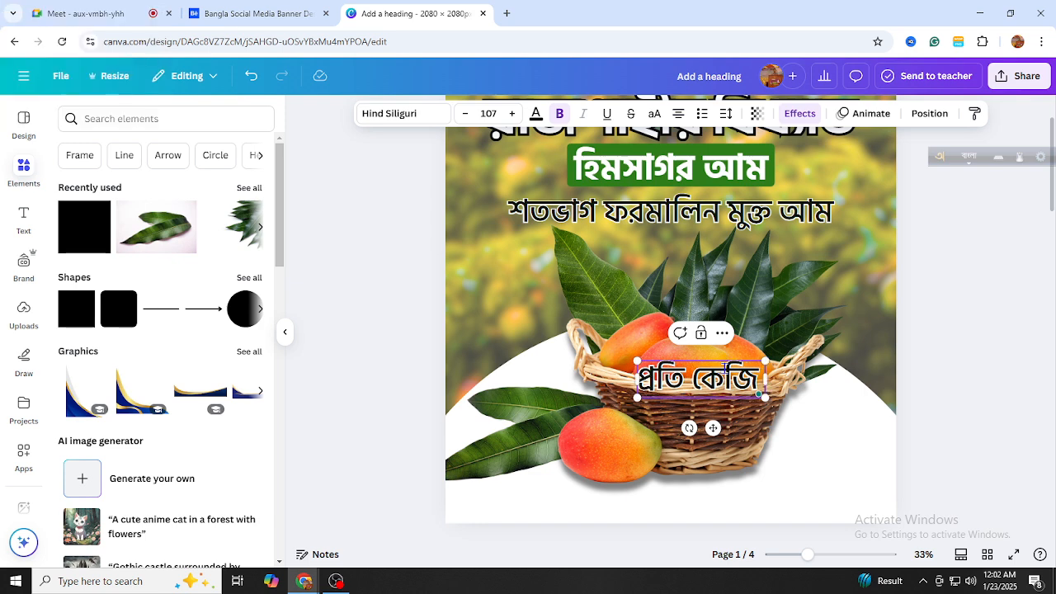
text( 130)
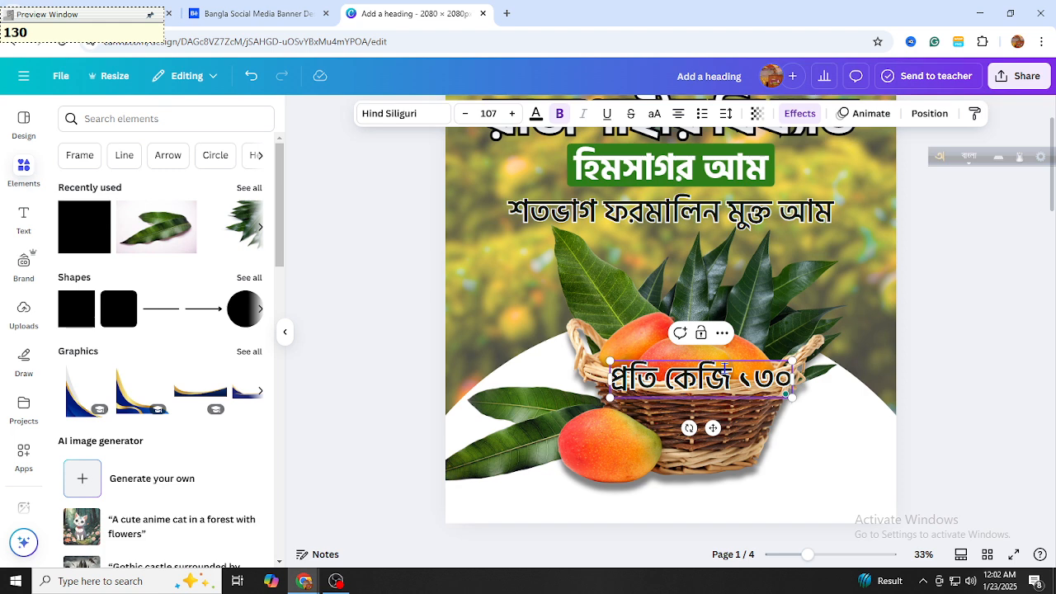
key(BackSpace)
key(BackSpace)
key(BackSpace)
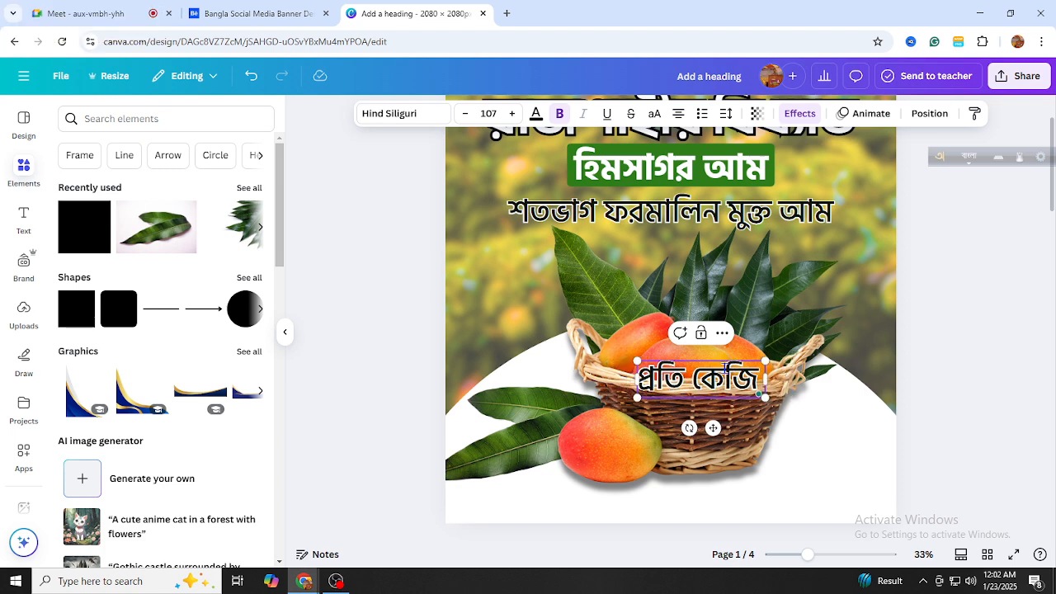
text(230 Tal)
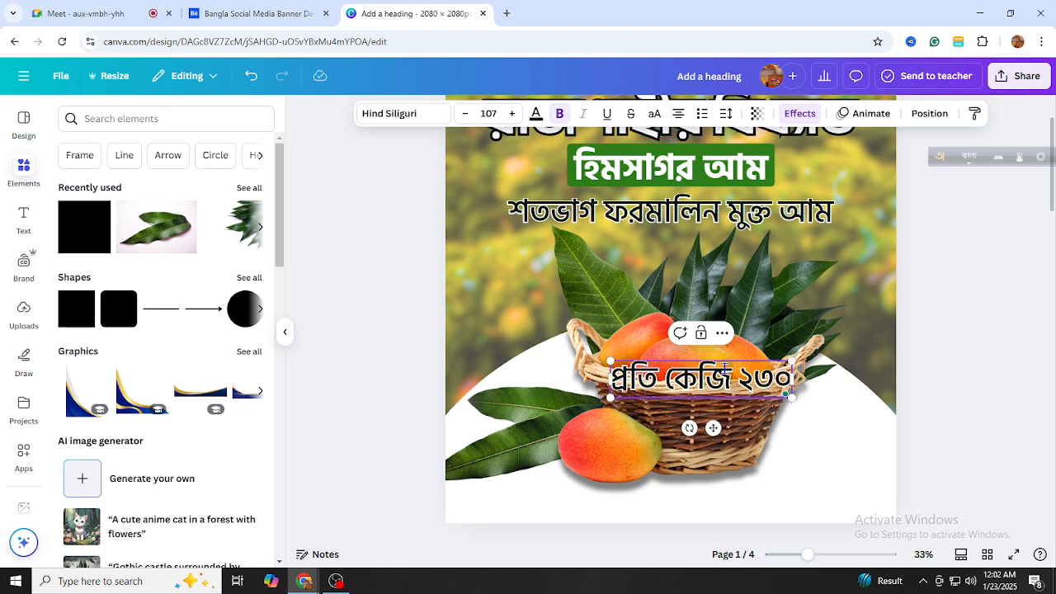
text(a)
key(BackSpace)
key(BackSpace)
key(BackSpace)
text(ka )
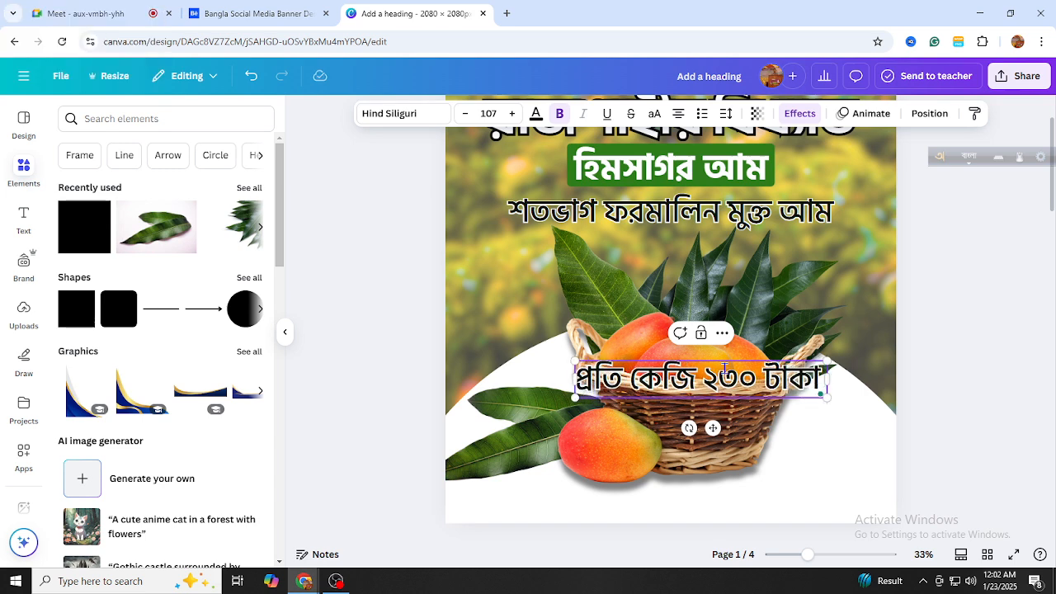
text(matro)
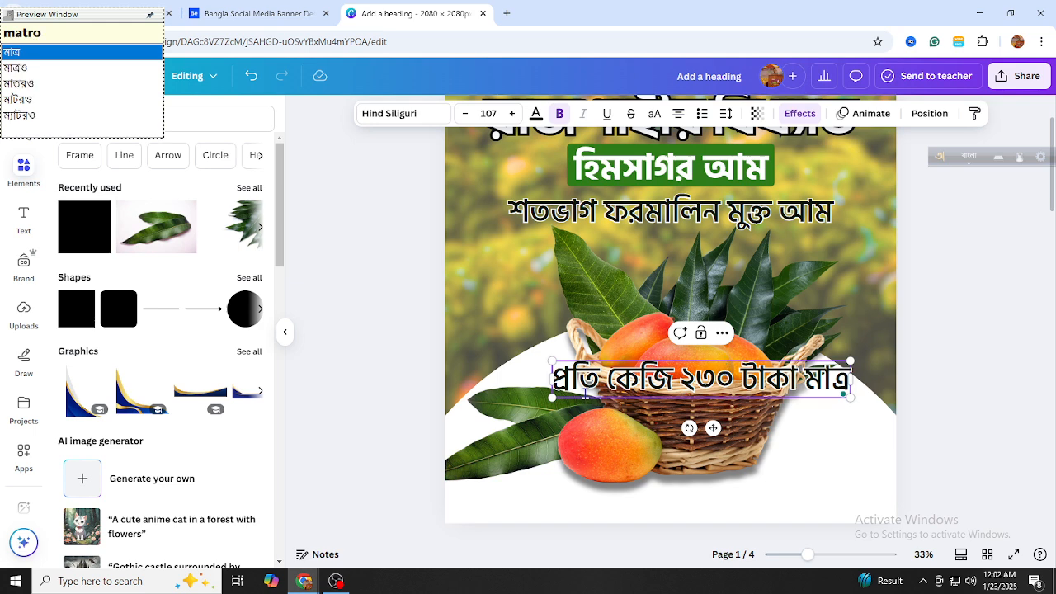
drag(555, 395, 729, 376)
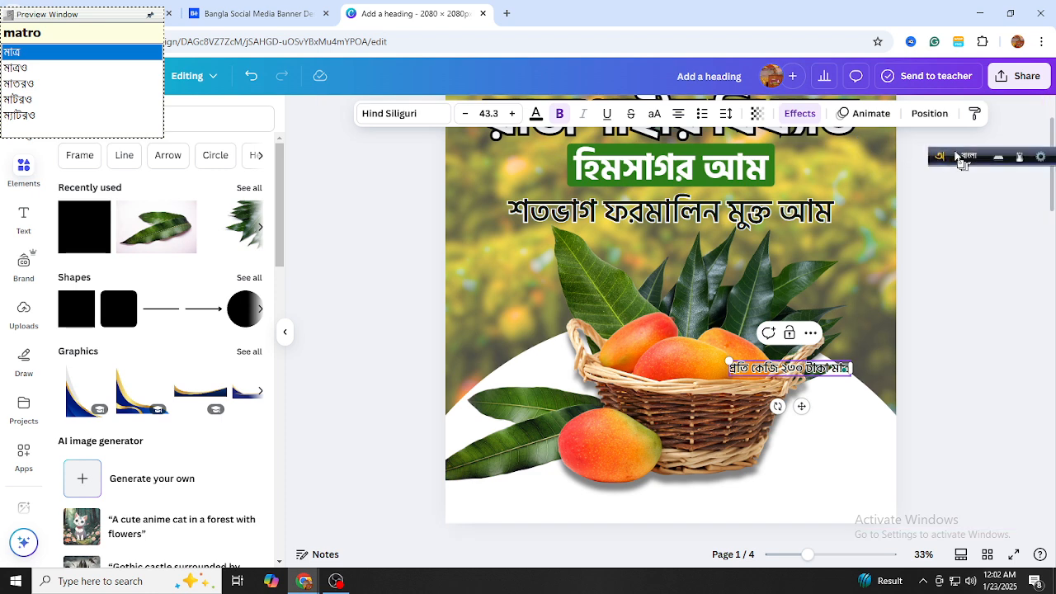
Search Elements for 'comments' and filter the results to Graphics
key(F12)
click(108, 117)
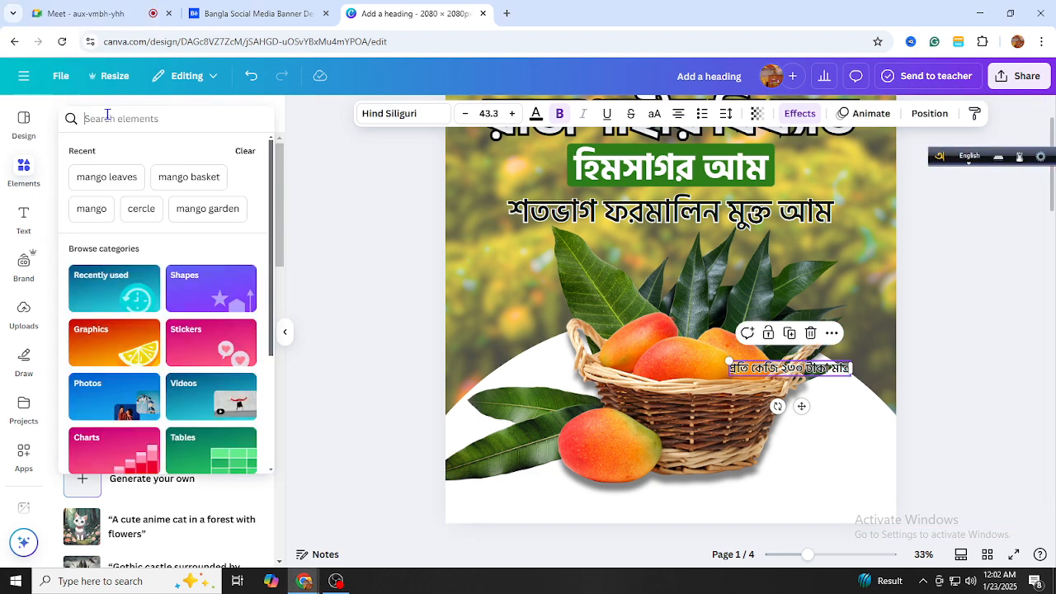
text(commen)
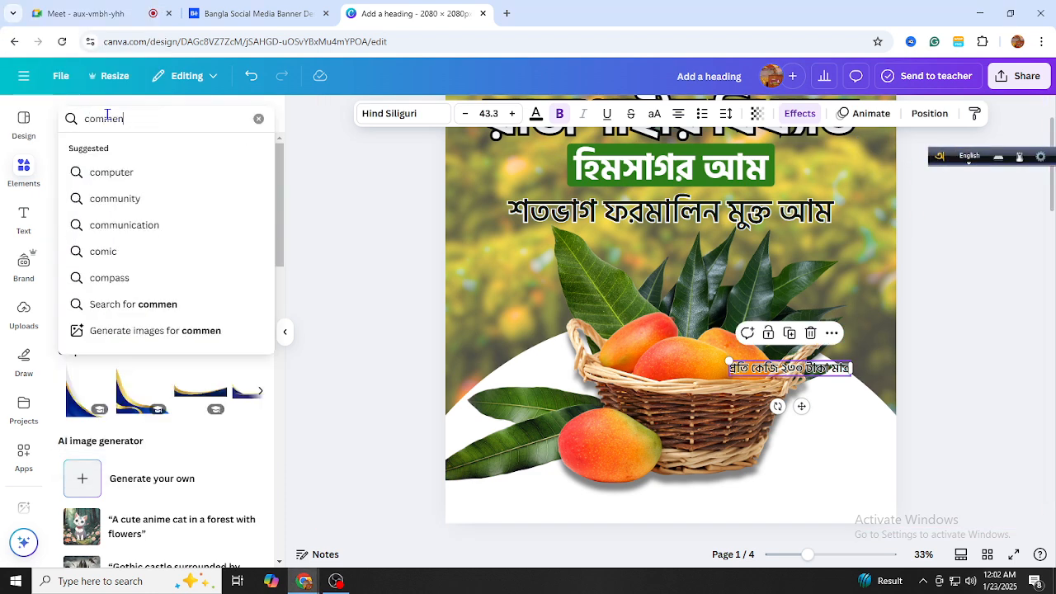
text(ts)
key(Return)
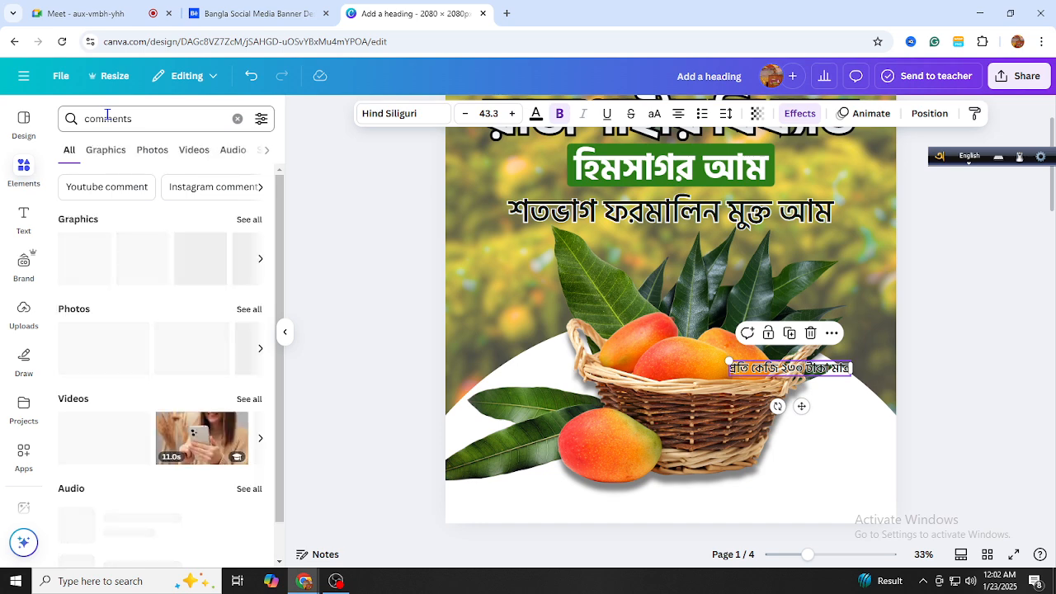
click(113, 164)
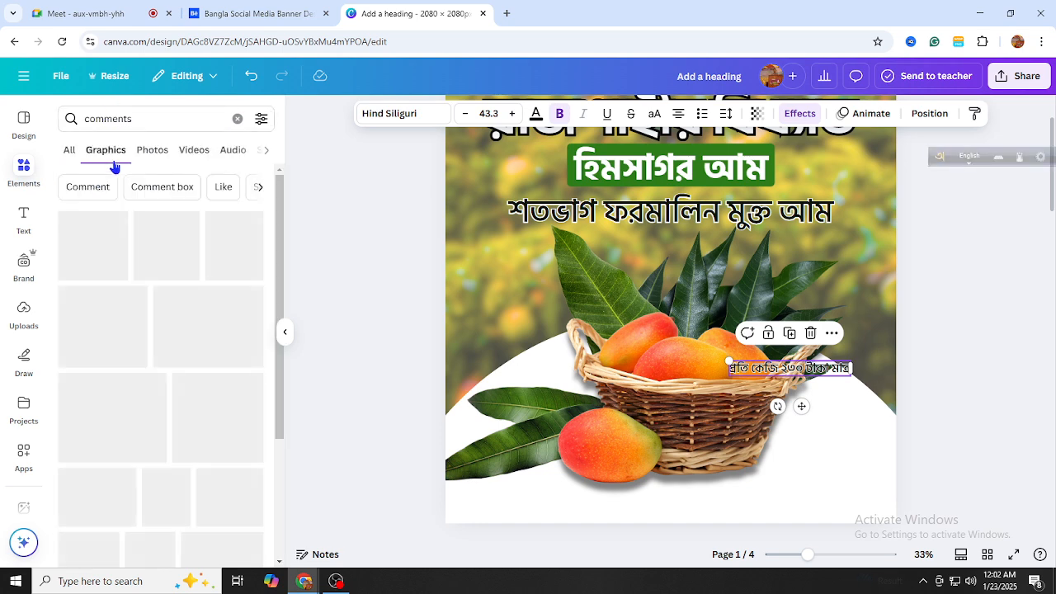
Refine the search to 'comments box' and add the pale-yellow speech-bubble graphic
click(173, 125)
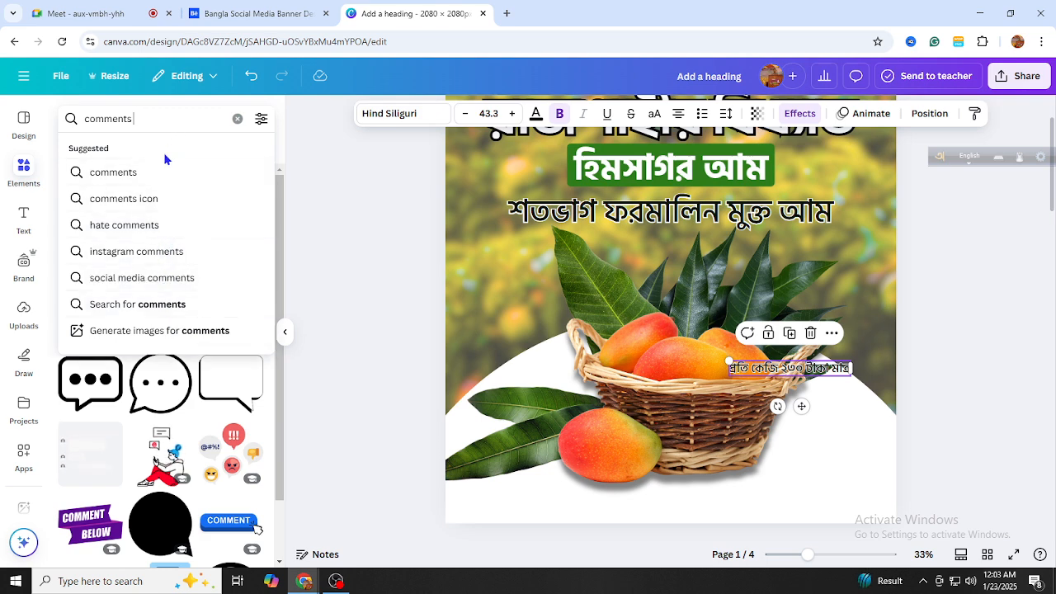
text(bo)
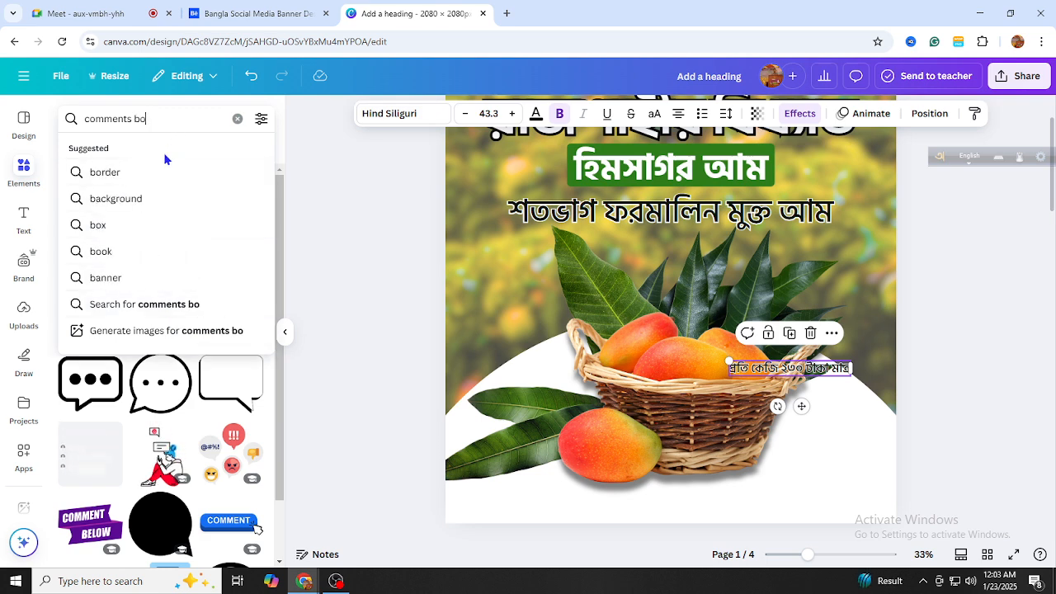
text(x)
key(Return)
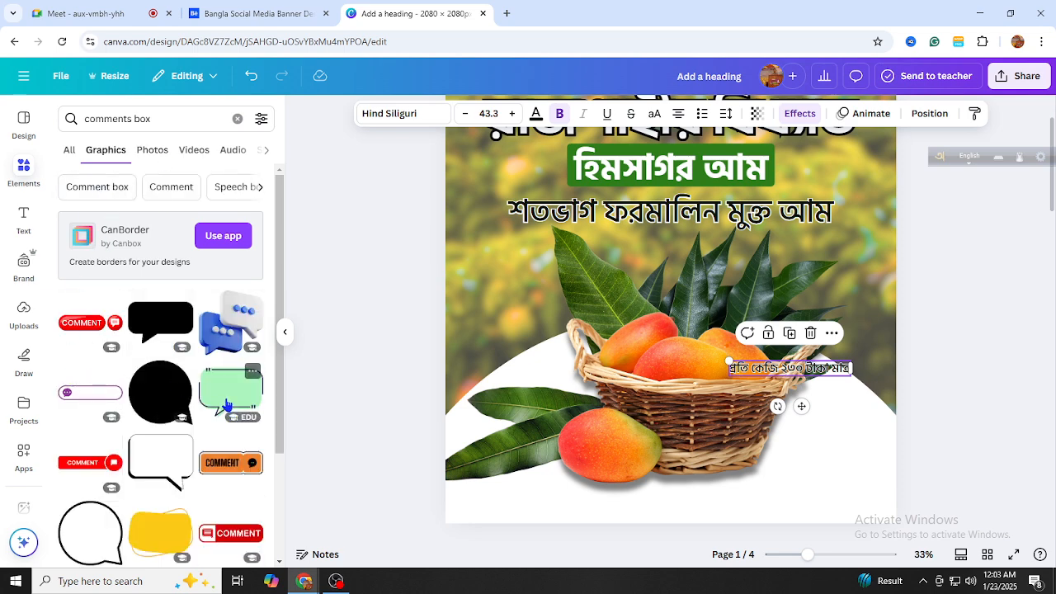
scroll(227, 404, down, 3)
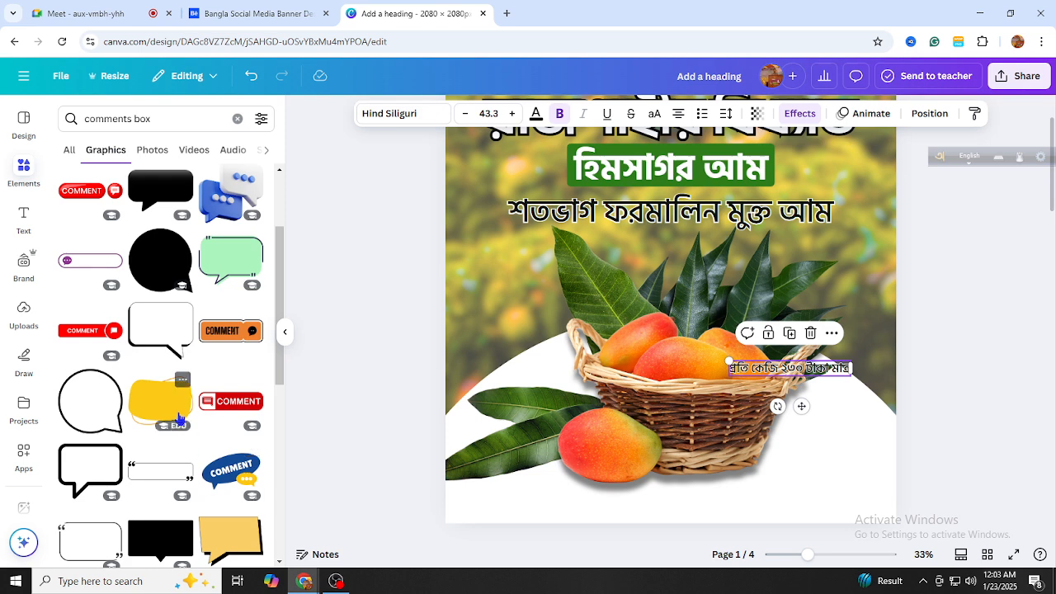
drag(694, 296, 157, 399)
scroll(157, 399, down, 5)
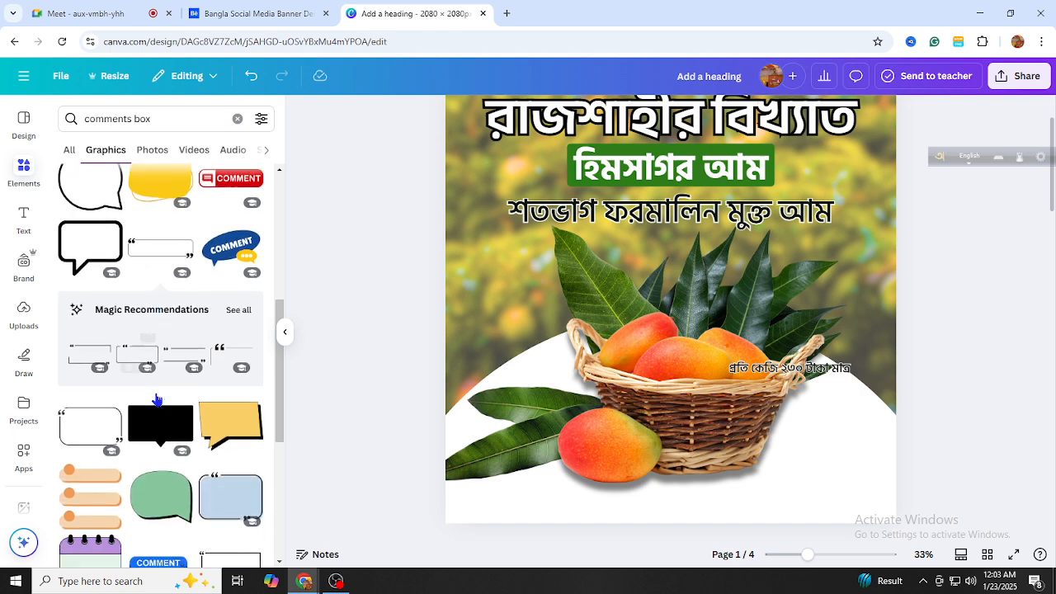
scroll(212, 379, down, 2)
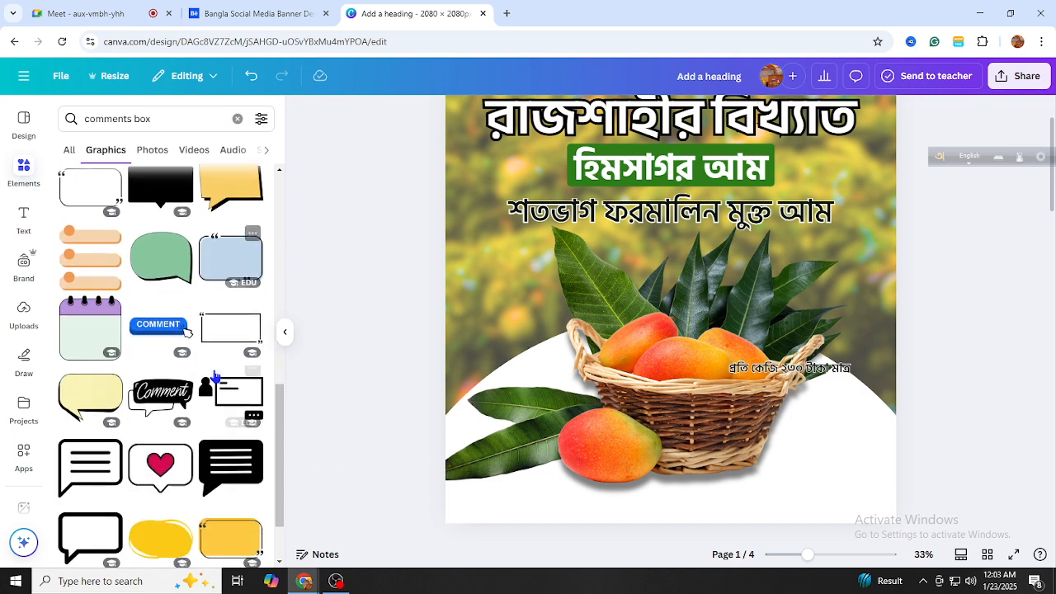
click(102, 397)
Recolour the speech bubble pale lavender (hue 100, saturation 100), shrink it and place it above the price text
drag(673, 312, 569, 367)
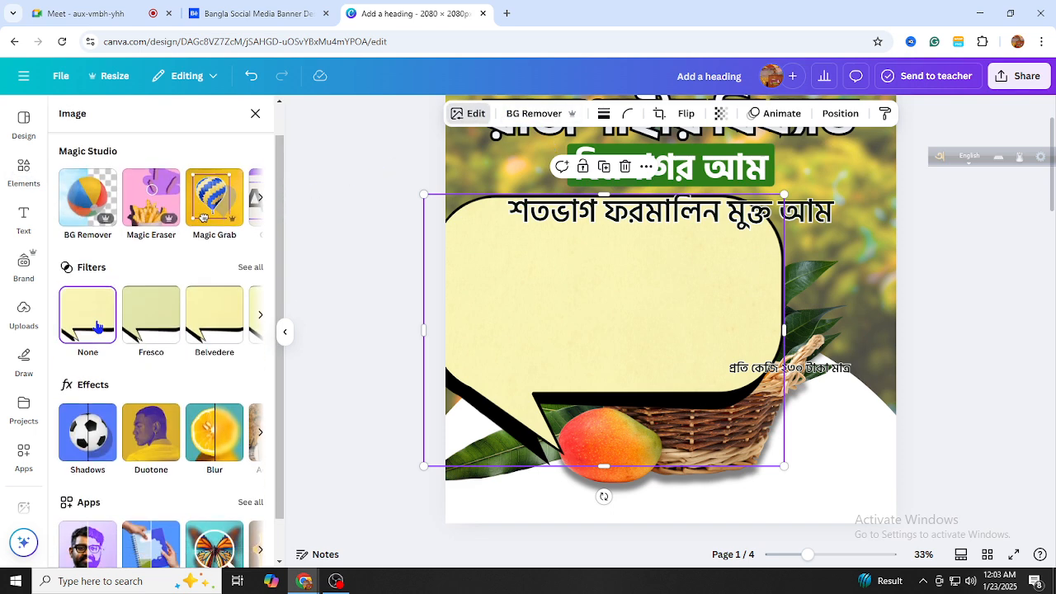
click(132, 154)
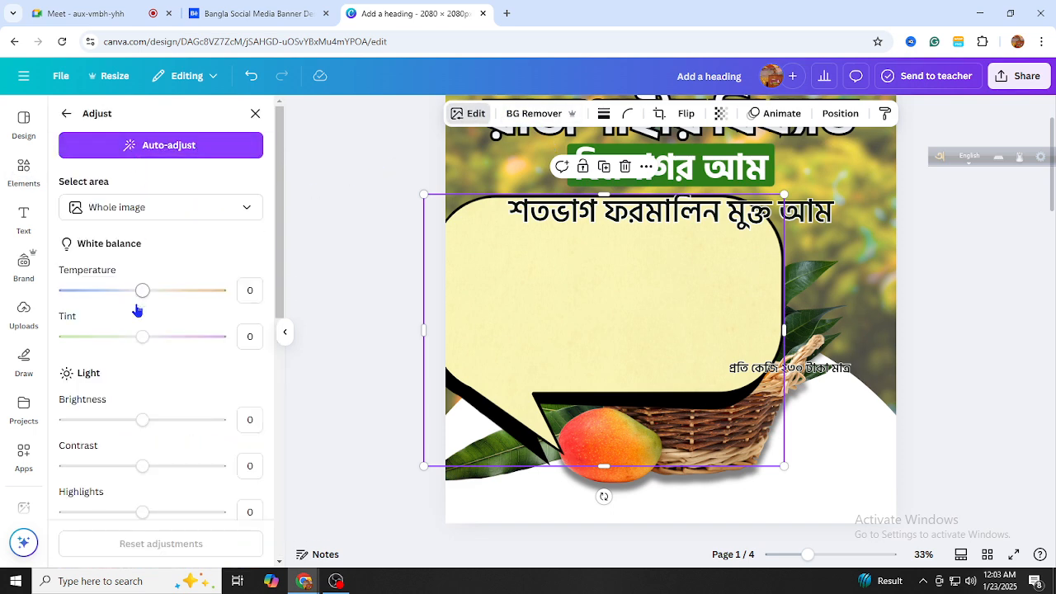
scroll(137, 305, down, 5)
click(106, 379)
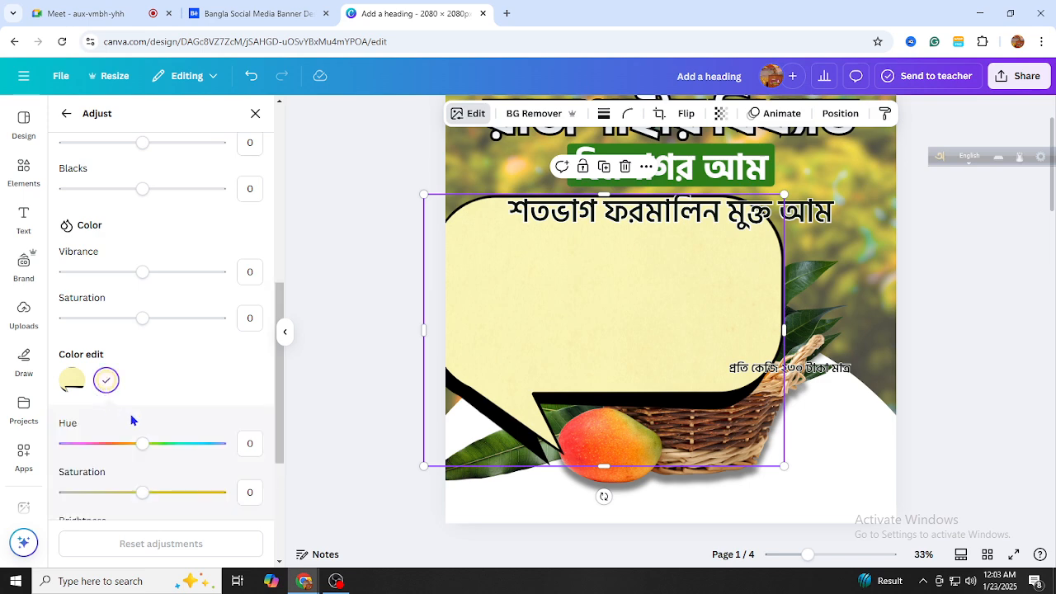
scroll(131, 380, down, 2)
drag(143, 311, 189, 322)
drag(143, 359, 221, 373)
drag(189, 311, 230, 319)
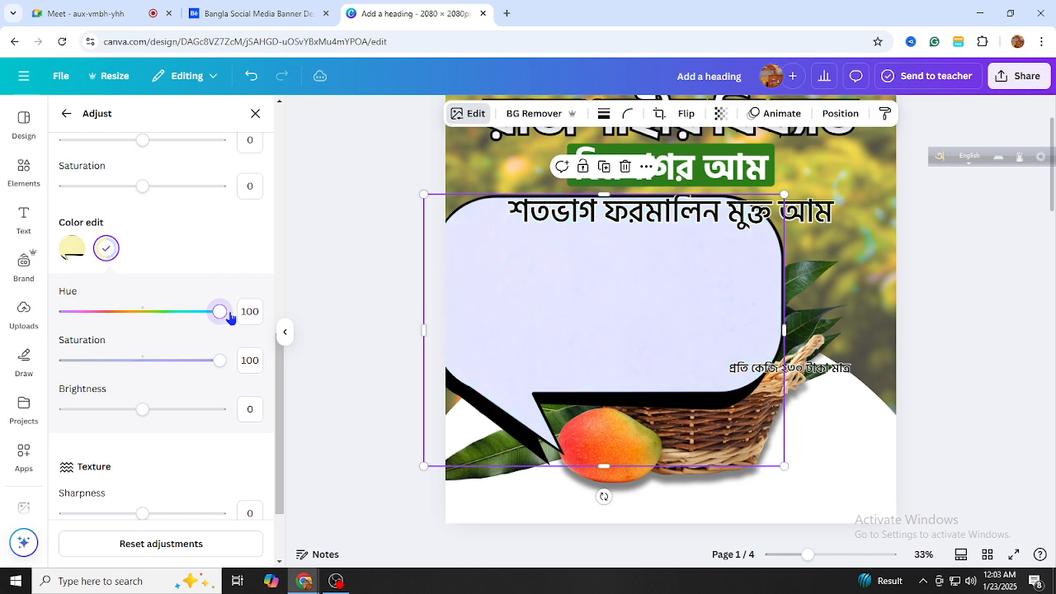
drag(424, 467, 648, 297)
drag(737, 264, 843, 312)
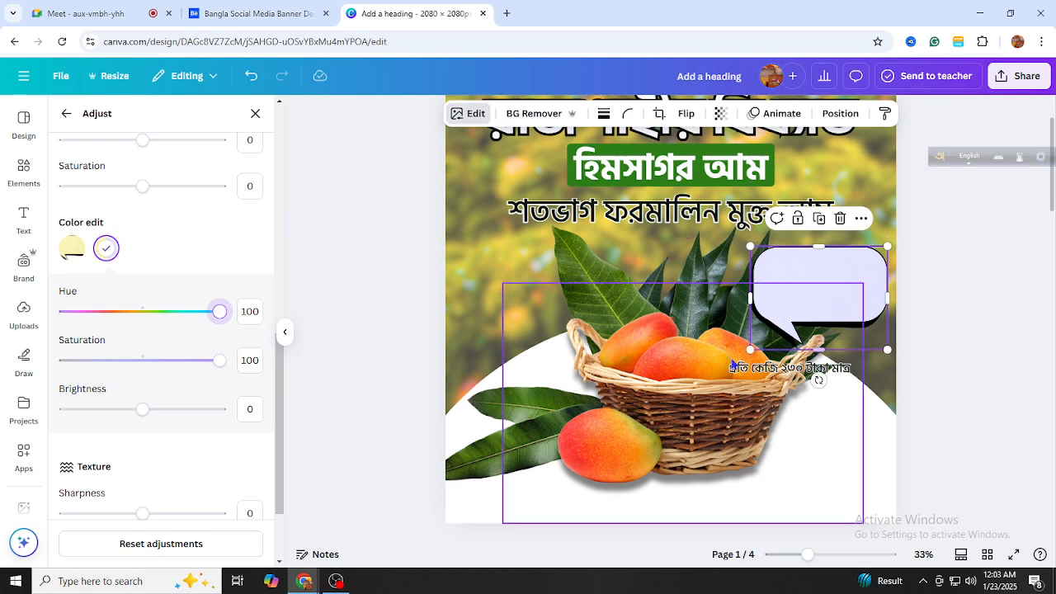
Shrink the speech bubble and fit the price text inside it, wrapped onto two lines
click(747, 357)
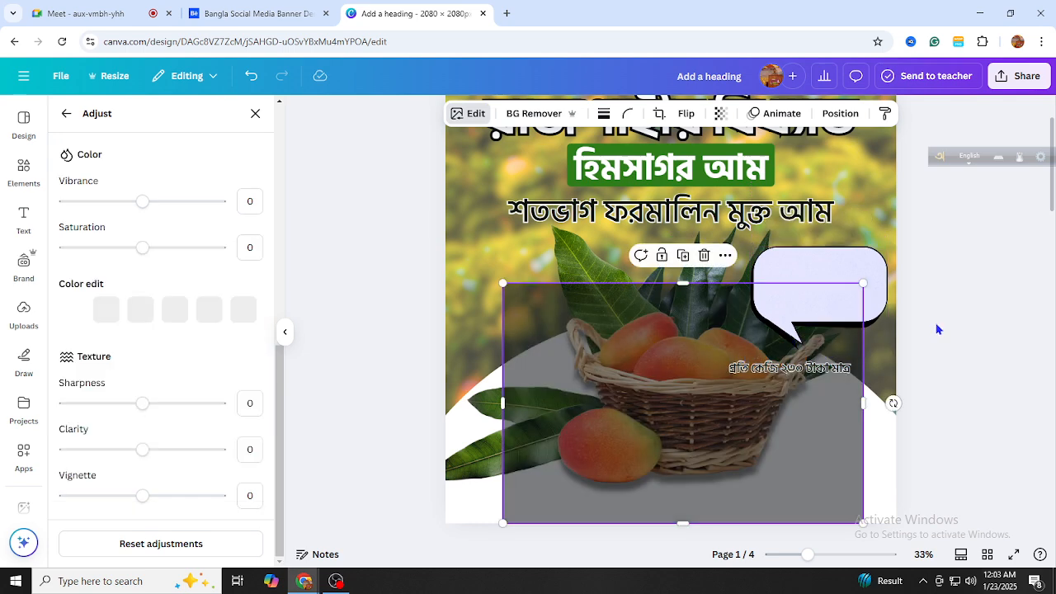
click(763, 334)
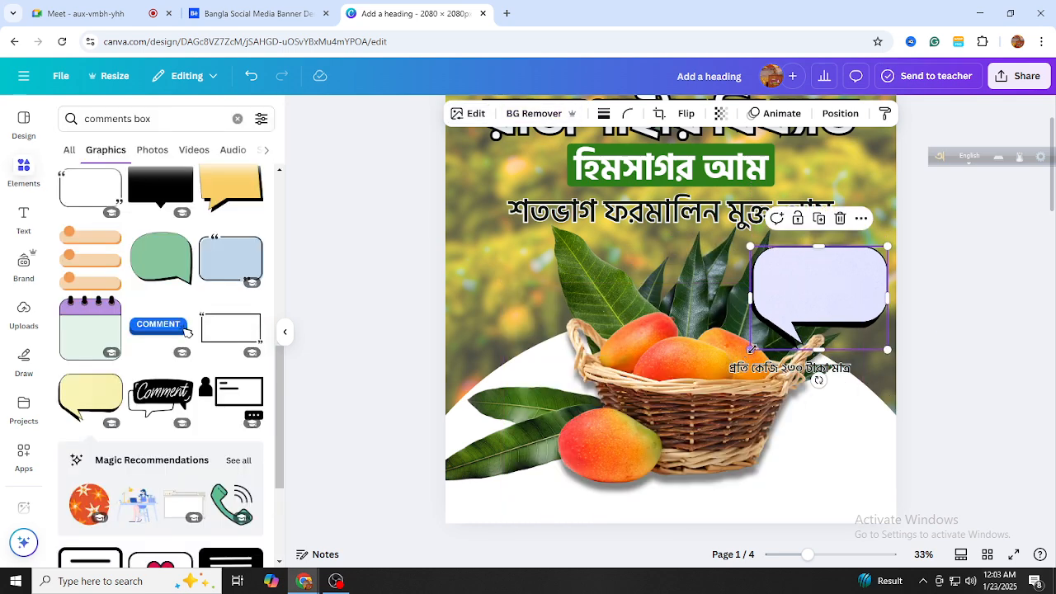
drag(746, 350, 800, 308)
click(776, 366)
drag(775, 366, 860, 265)
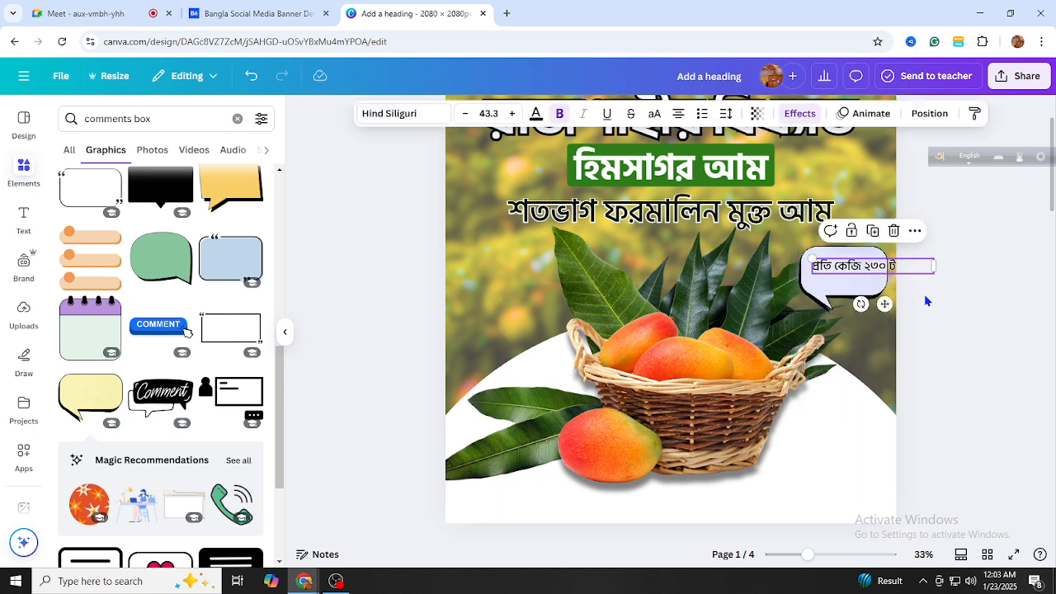
drag(941, 266, 863, 272)
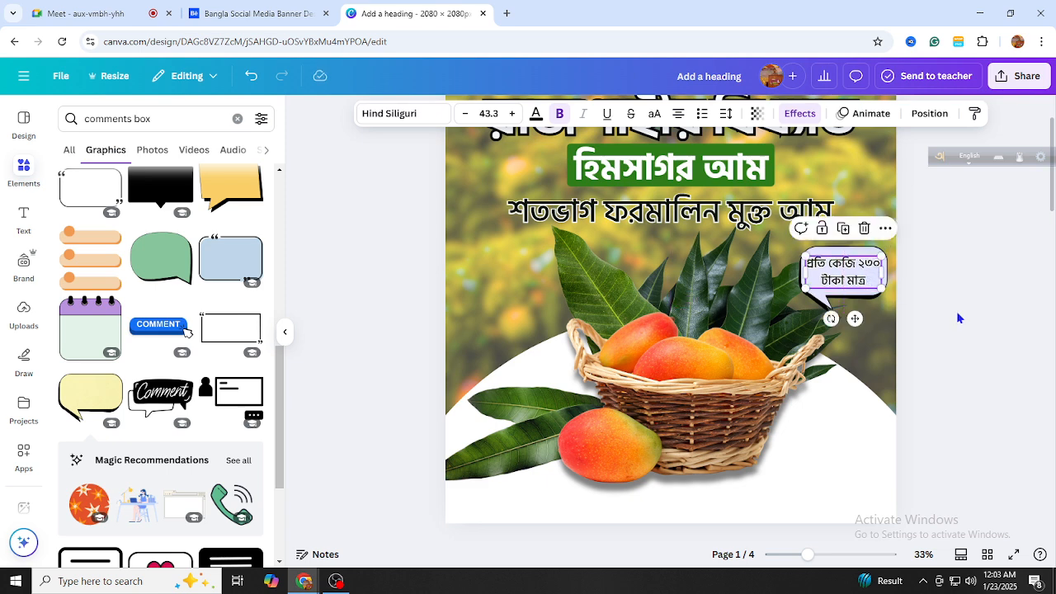
click(961, 319)
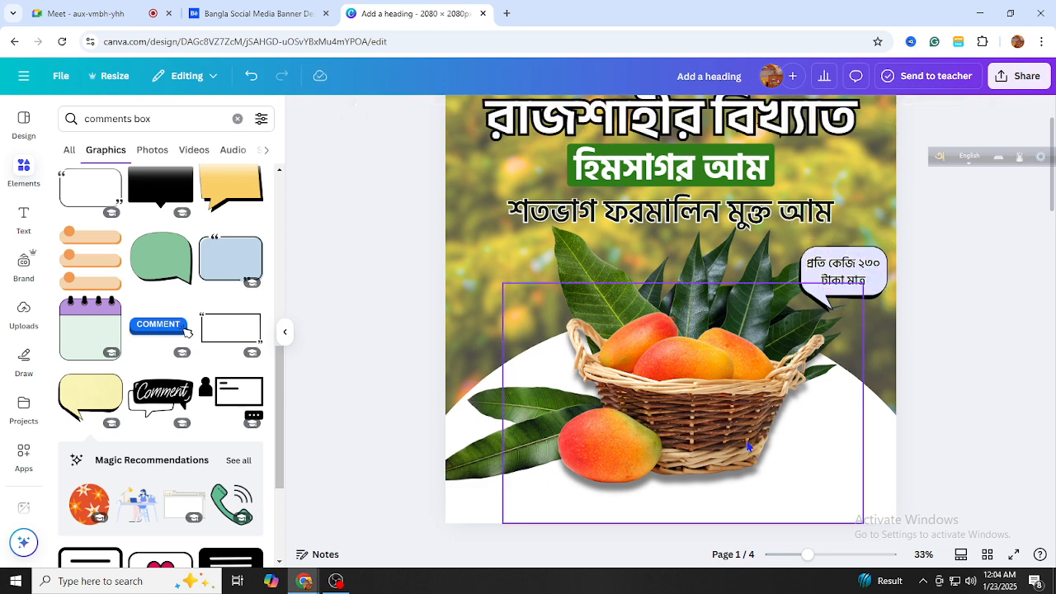
Drag a copy of the price text to the page's lower-left below the basket
scroll(660, 458, down, 3)
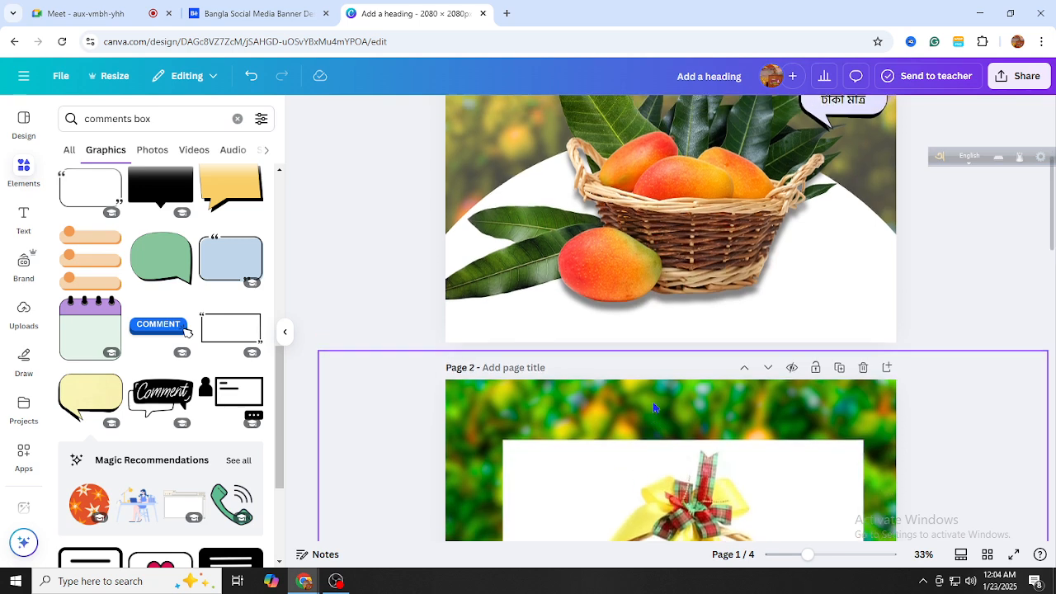
scroll(677, 495, up, 3)
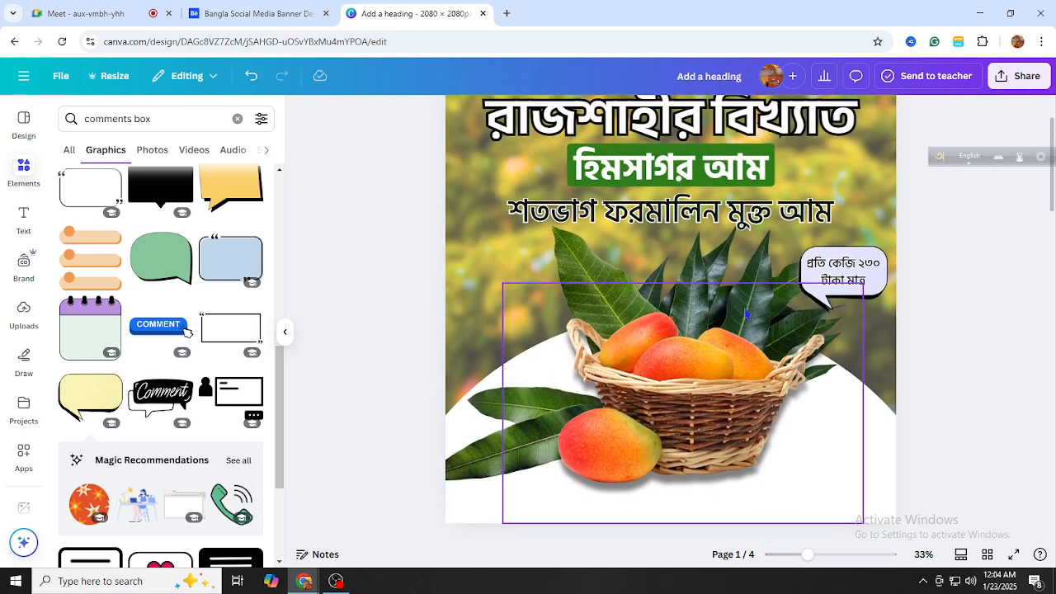
click(835, 253)
drag(842, 273, 475, 499)
scroll(500, 405, down, 3)
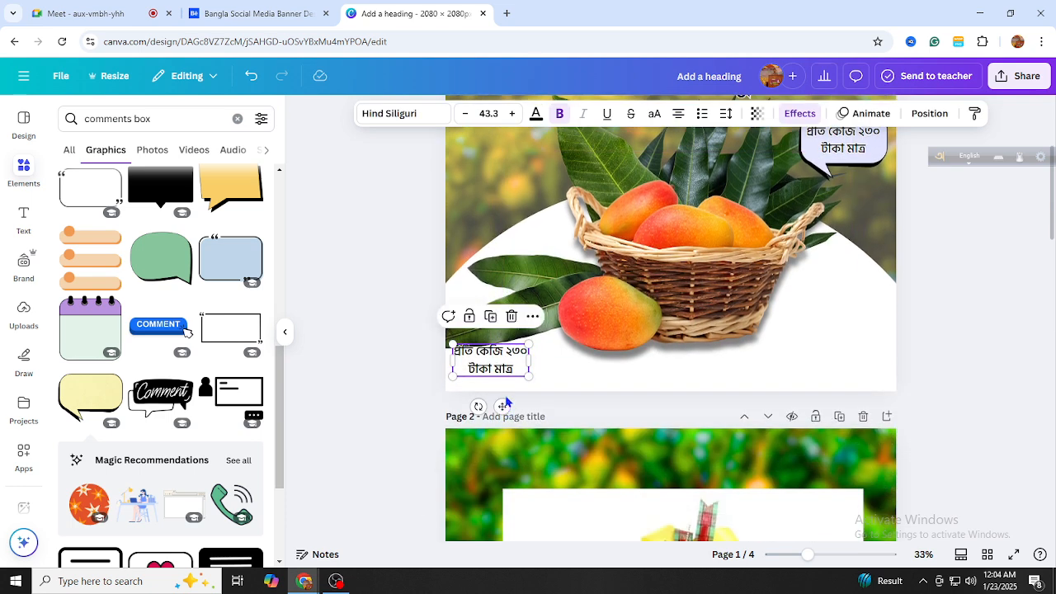
Erase the copied price text and dismiss Avro's ANSI-mode warning by returning to Unicode
double_click(504, 357)
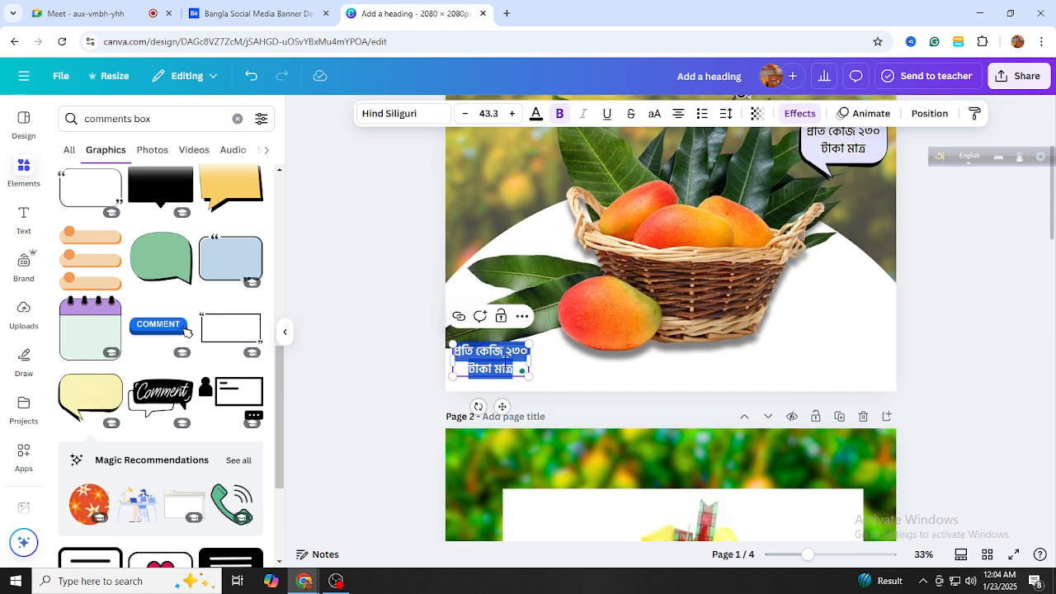
key(BackSpace)
text(OR)
key(shift+F12)
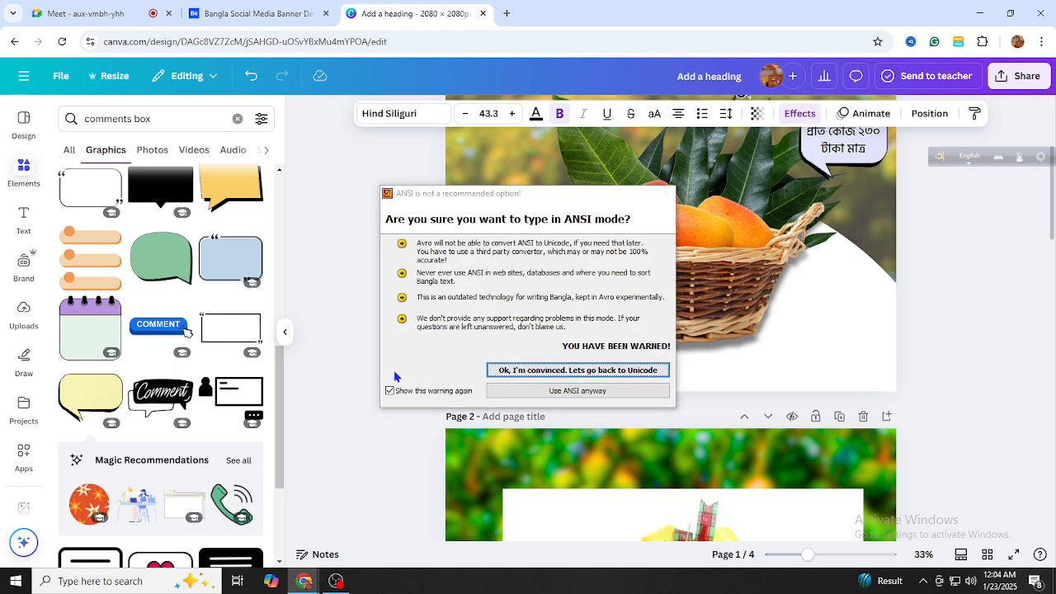
key(alt+space)
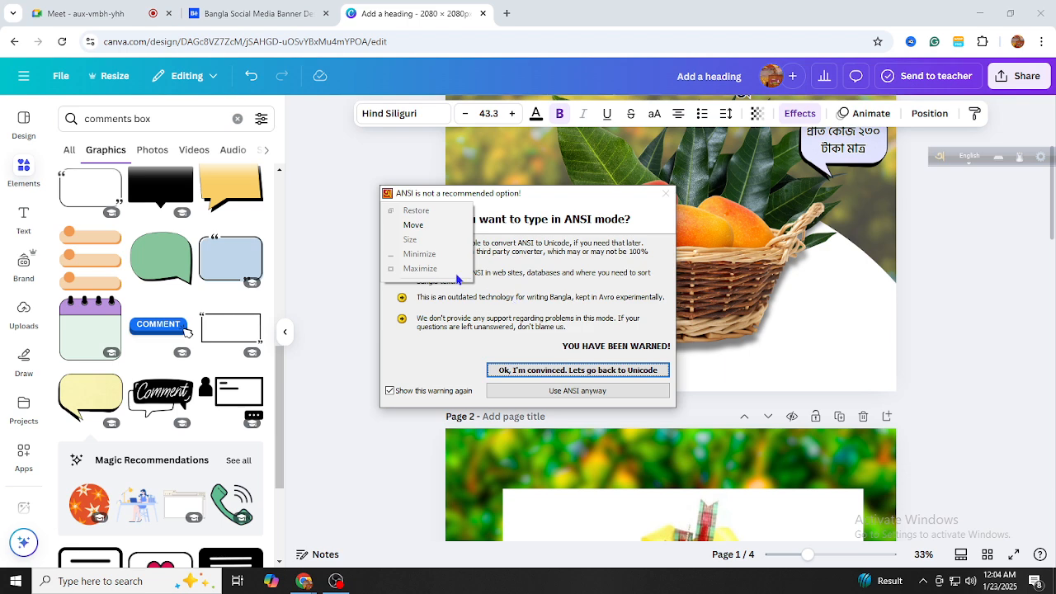
key(Escape)
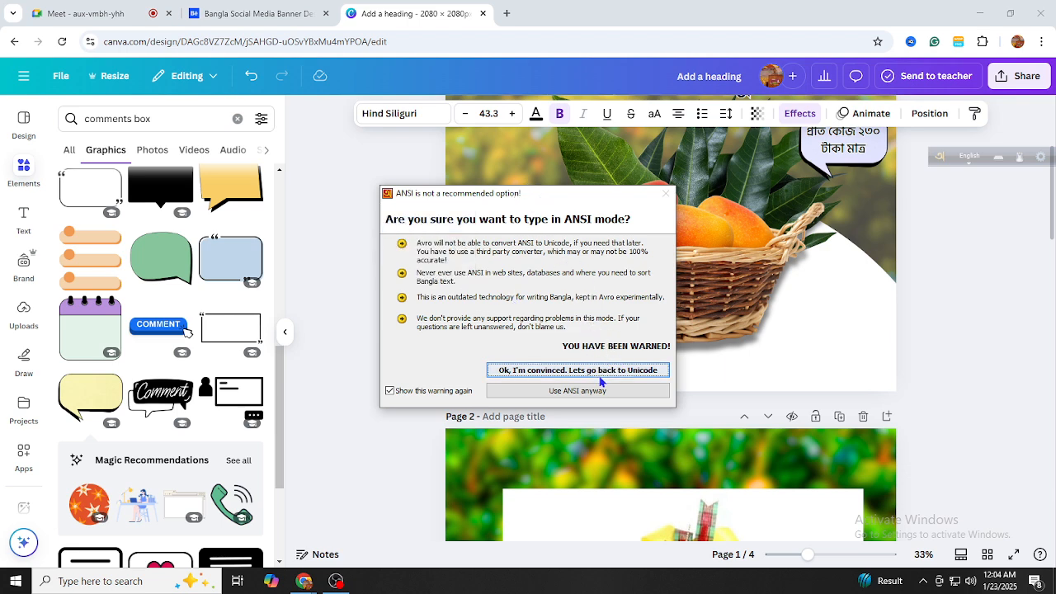
click(594, 376)
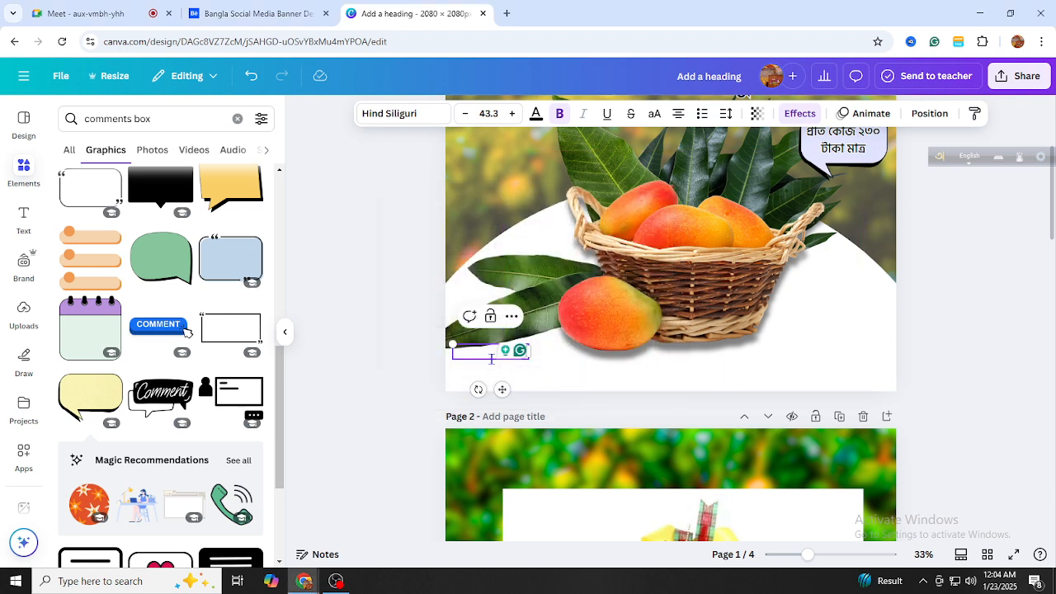
Type অর্ডার করুনঃ in the empty box and enlarge it to size 45.3
key(F12)
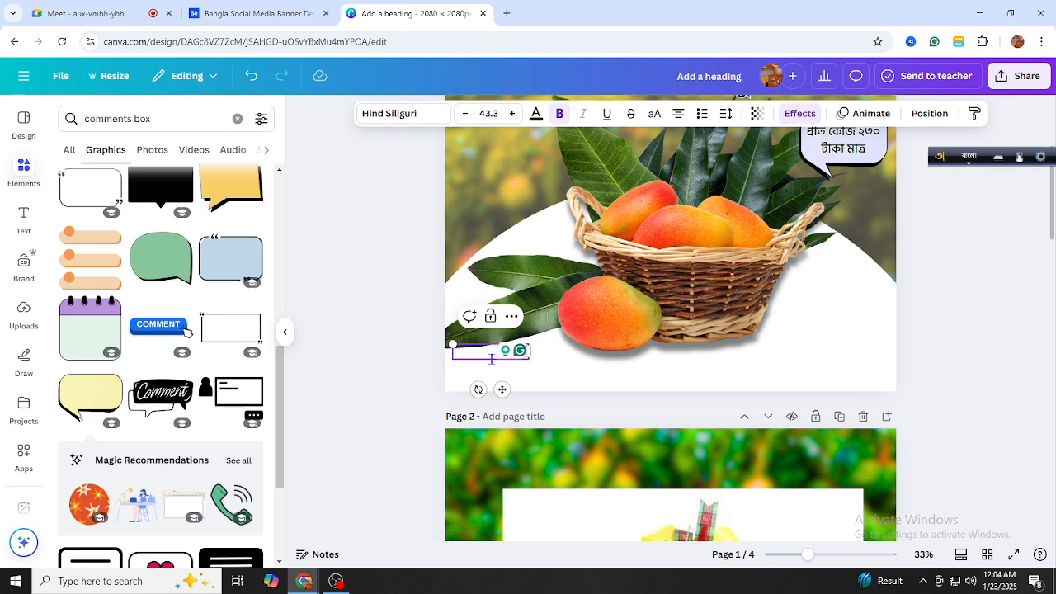
text(o)
key(BackSpace)
text(orda)
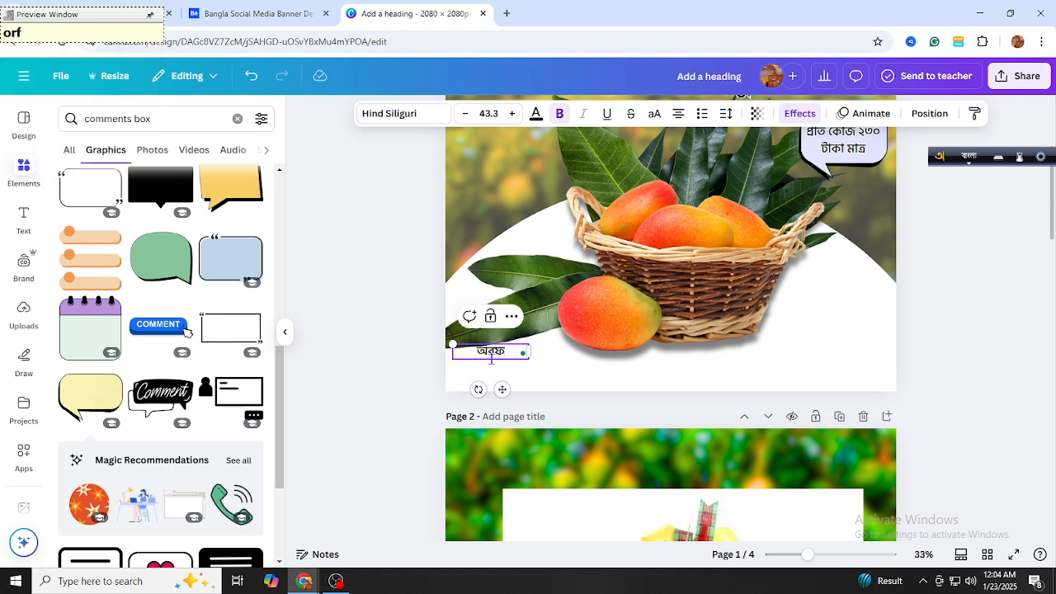
text(r)
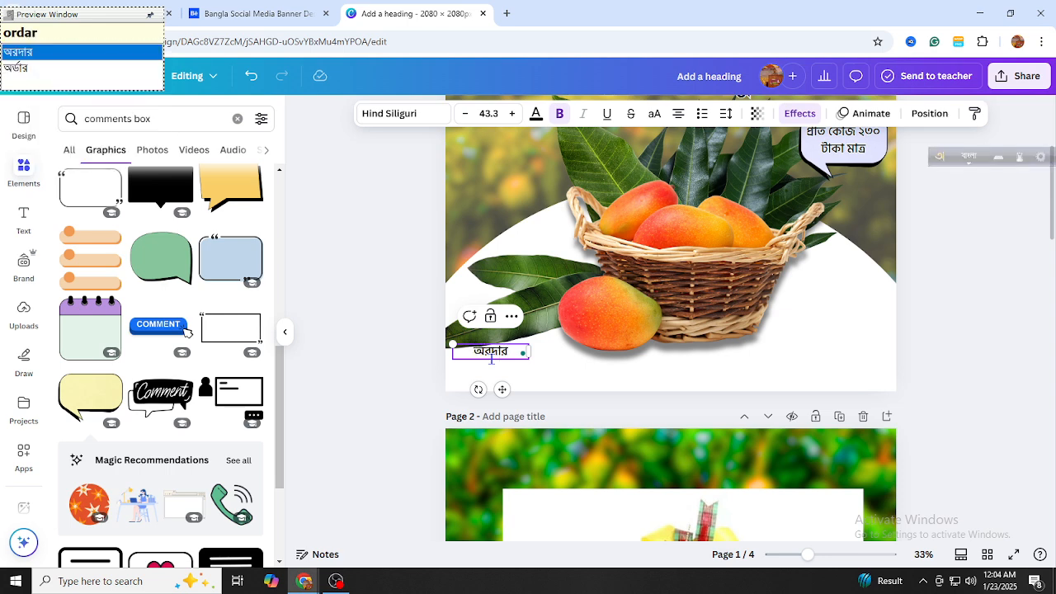
key(Down)
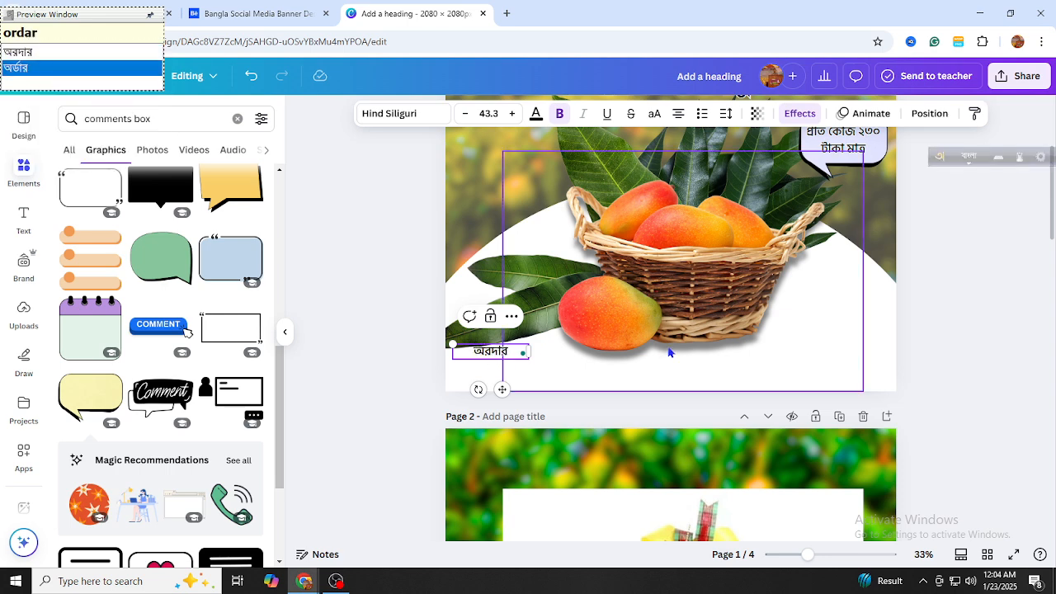
key(Return)
text(korun)
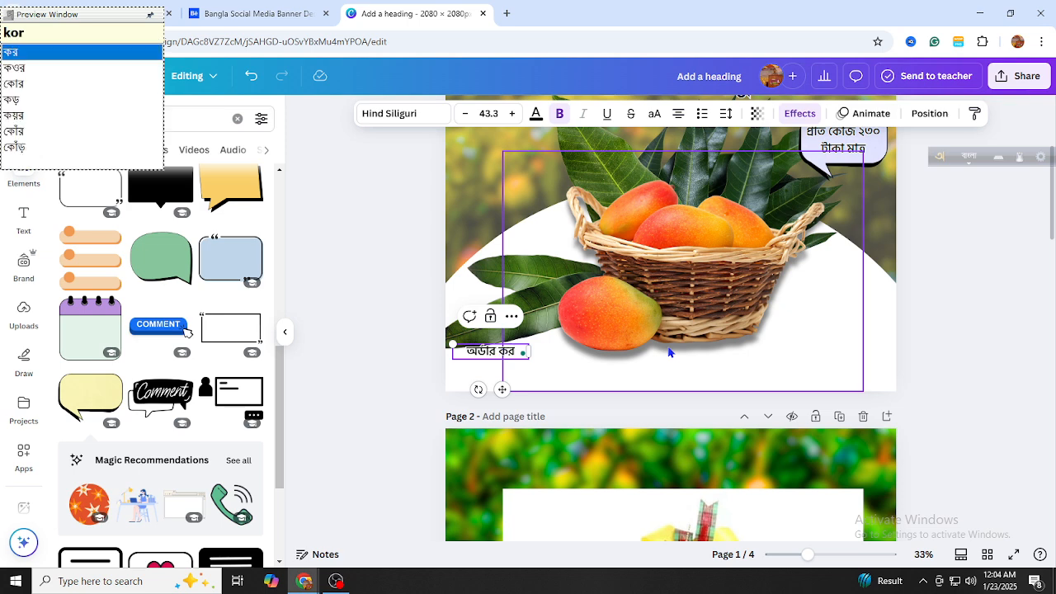
text(:)
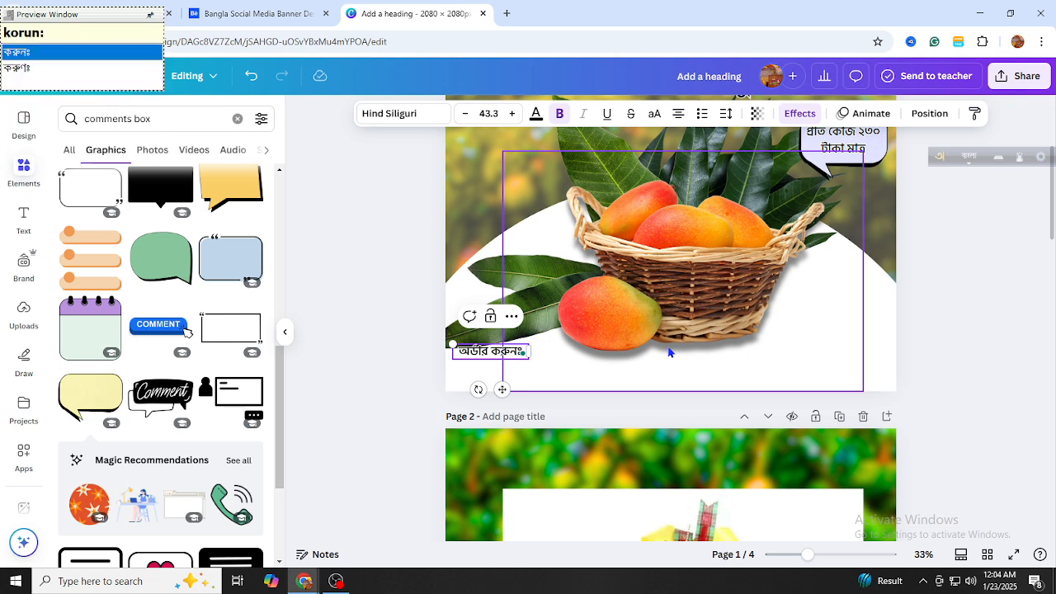
click(501, 350)
drag(501, 349, 495, 358)
click(511, 113)
click(511, 114)
click(293, 402)
Duplicate the label beneath it and replace the copy with the order phone number on one line
click(502, 360)
click(486, 325)
drag(485, 368, 483, 374)
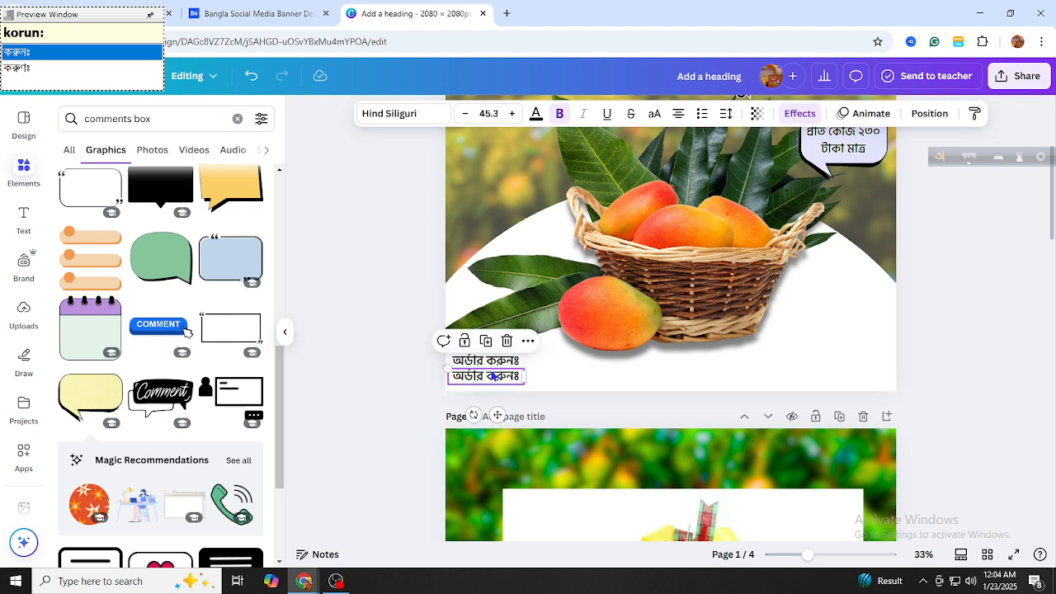
double_click(492, 376)
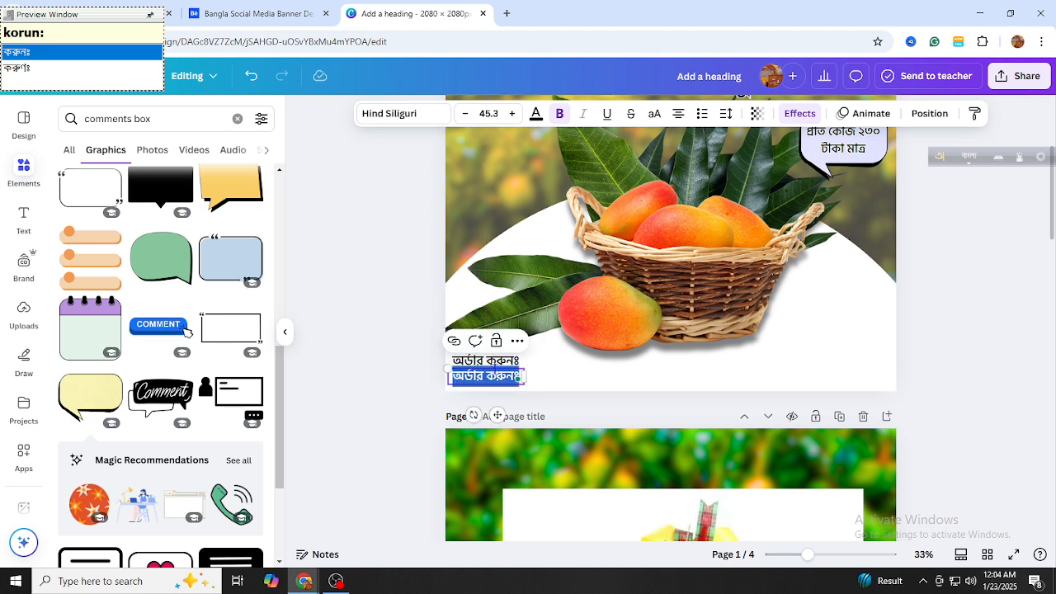
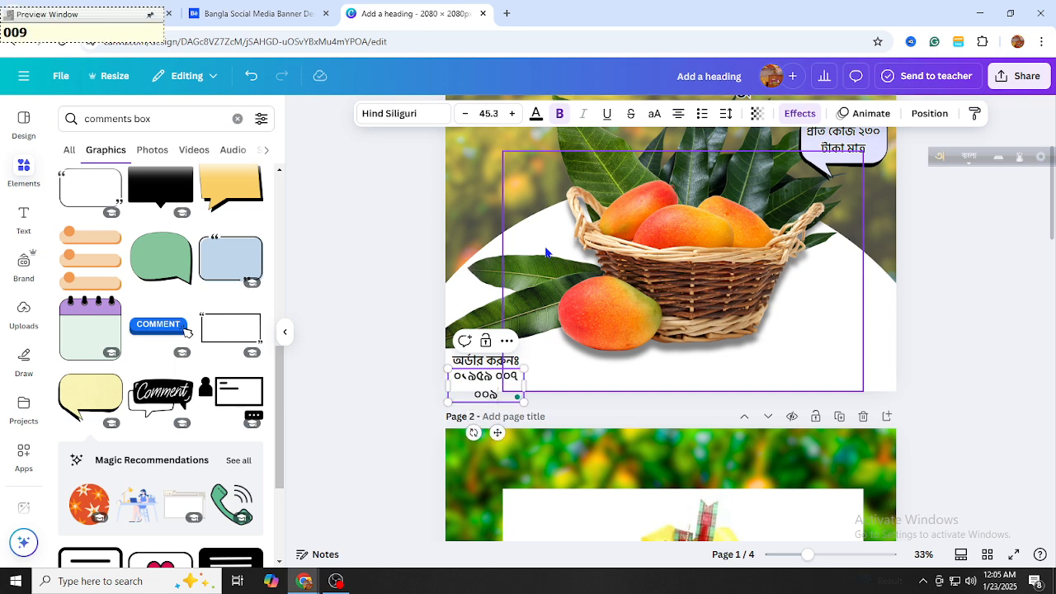
drag(525, 385, 548, 390)
click(399, 393)
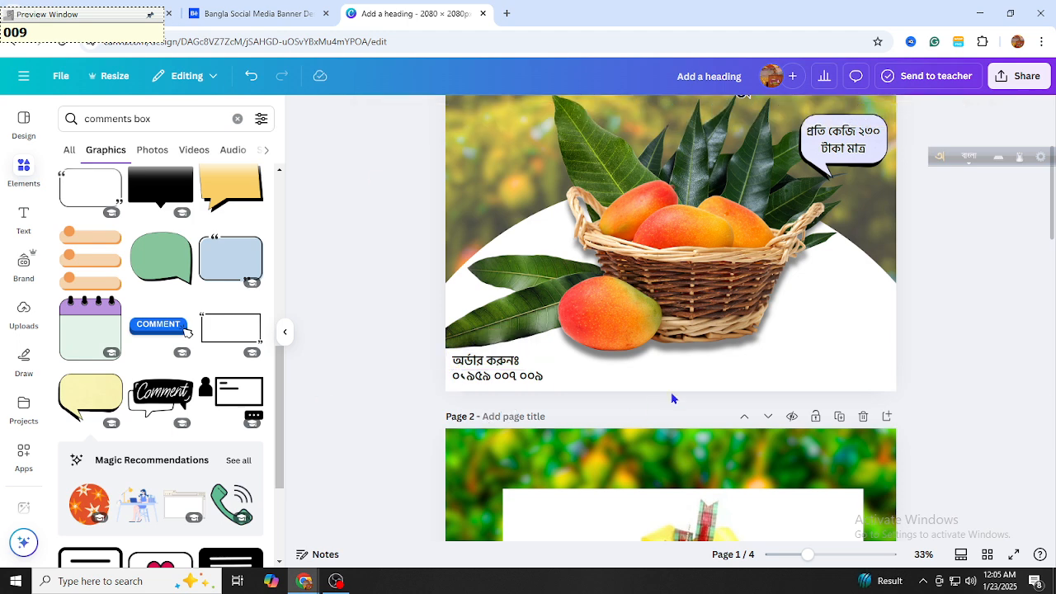
scroll(865, 343, up, 1)
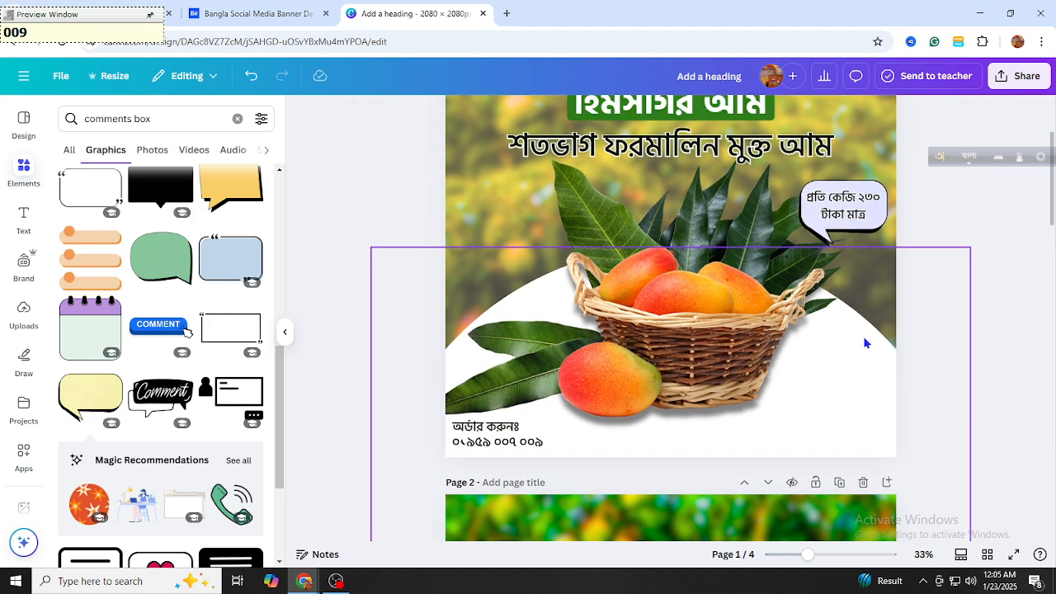
scroll(997, 349, up, 3)
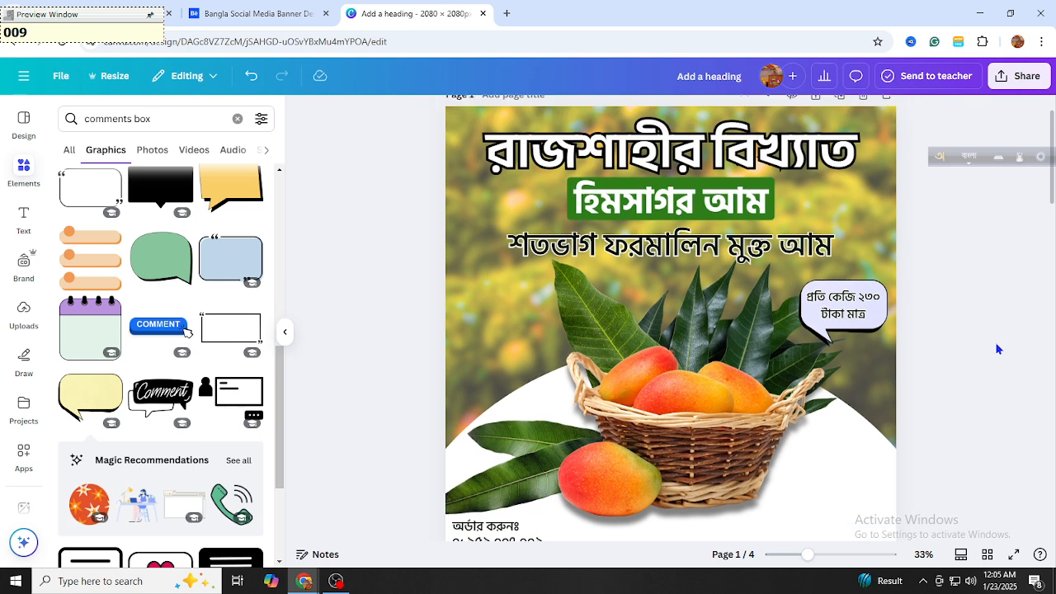
scroll(997, 349, down, 1)
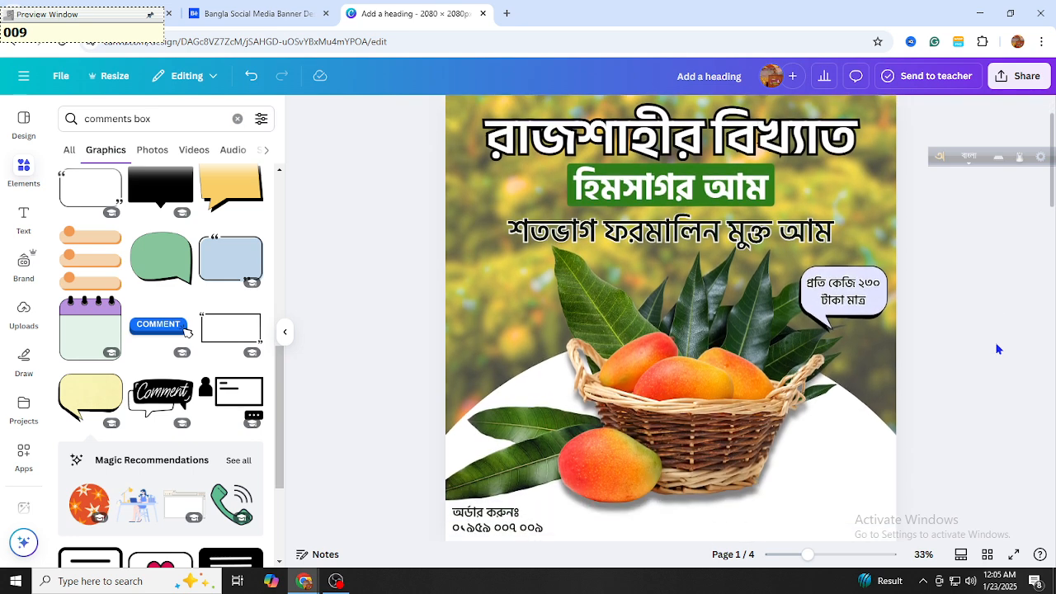
scroll(934, 275, up, 1)
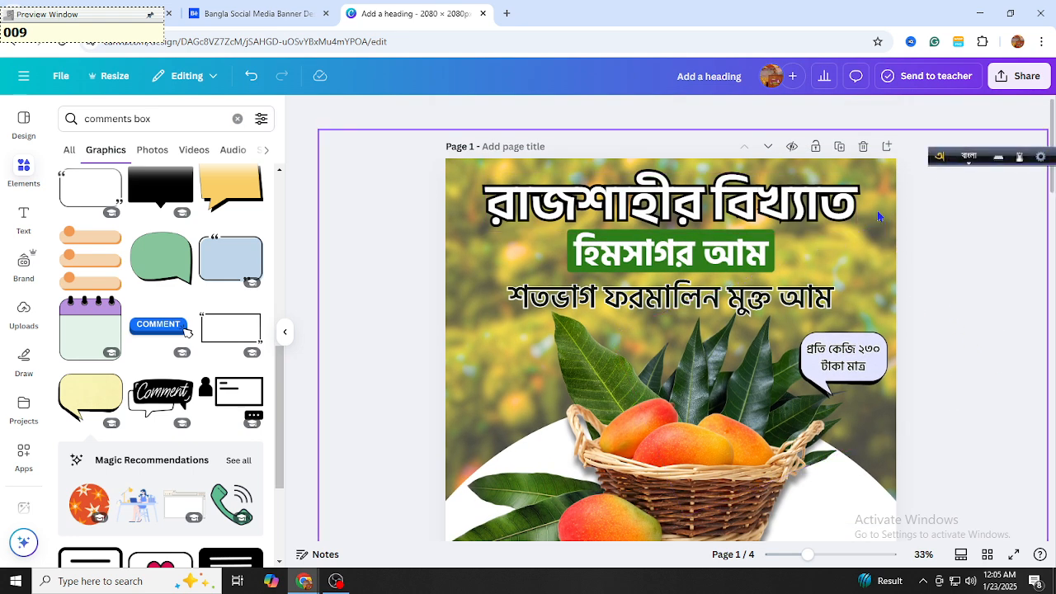
scroll(879, 215, down, 10)
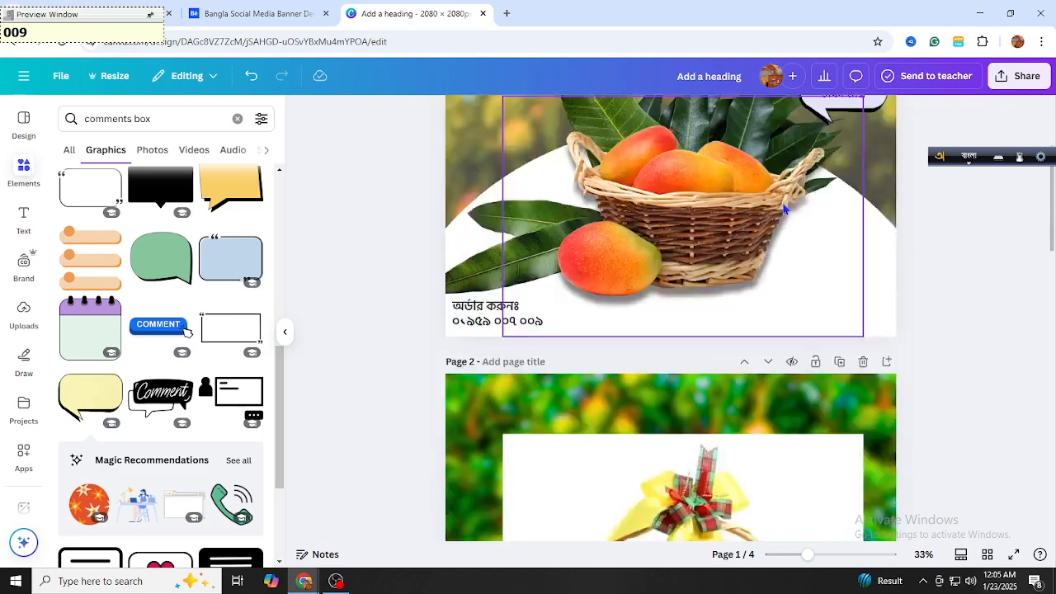
scroll(784, 247, down, 10)
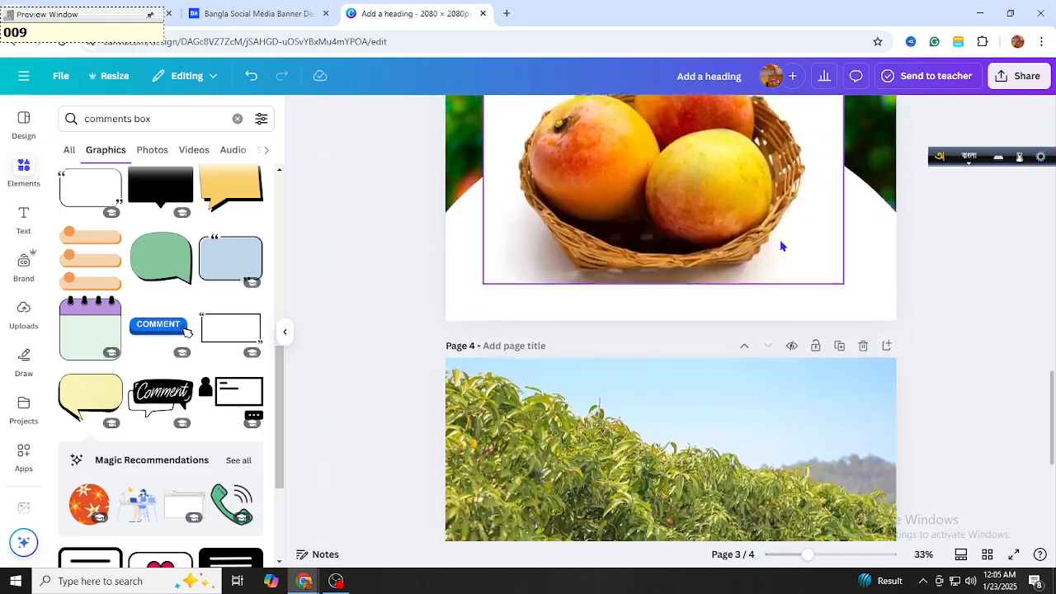
scroll(780, 256, up, 10)
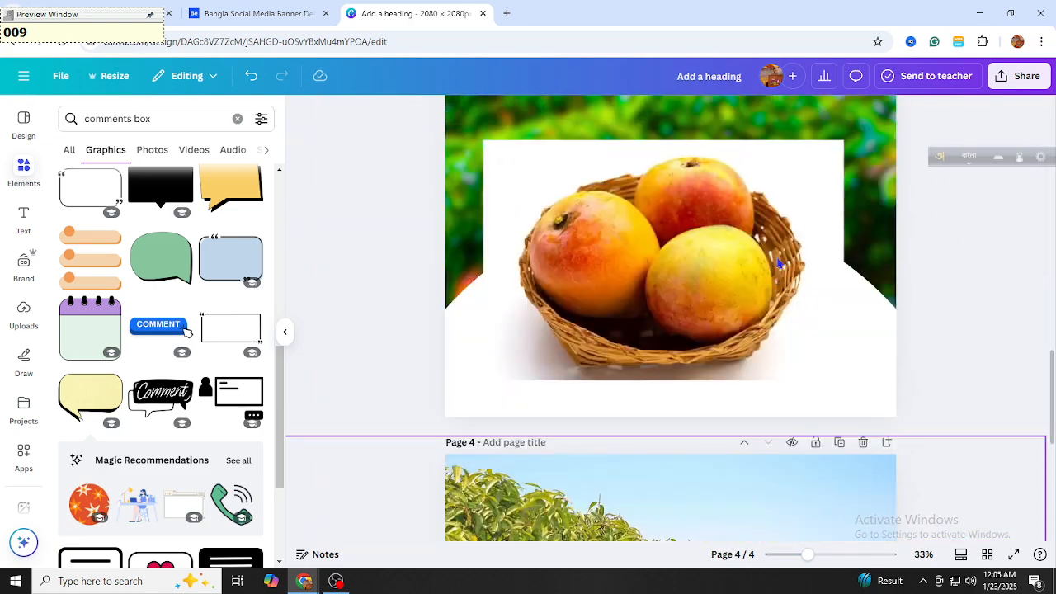
scroll(778, 262, up, 10)
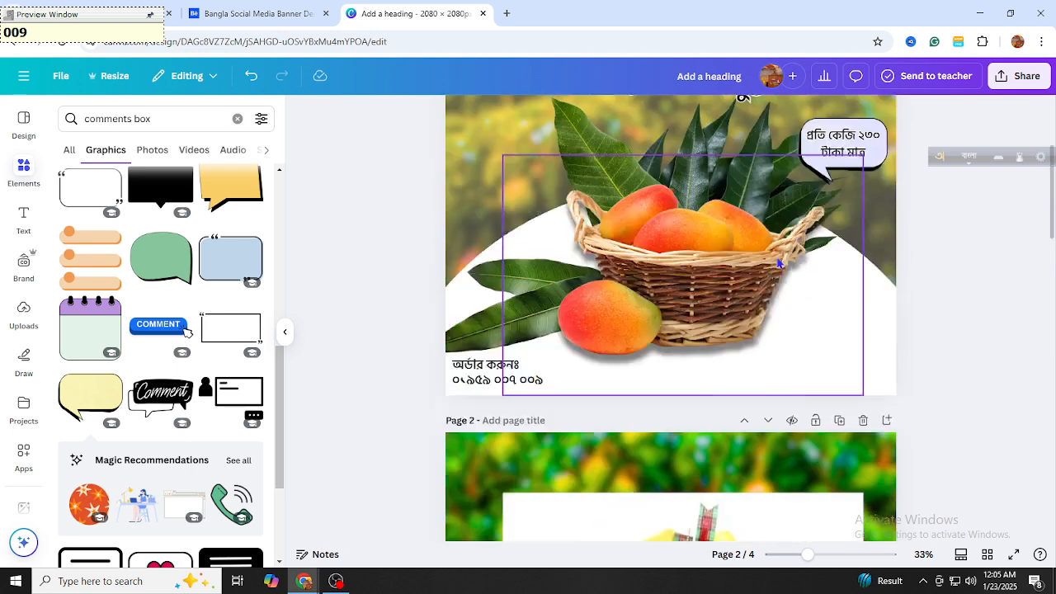
scroll(939, 301, up, 2)
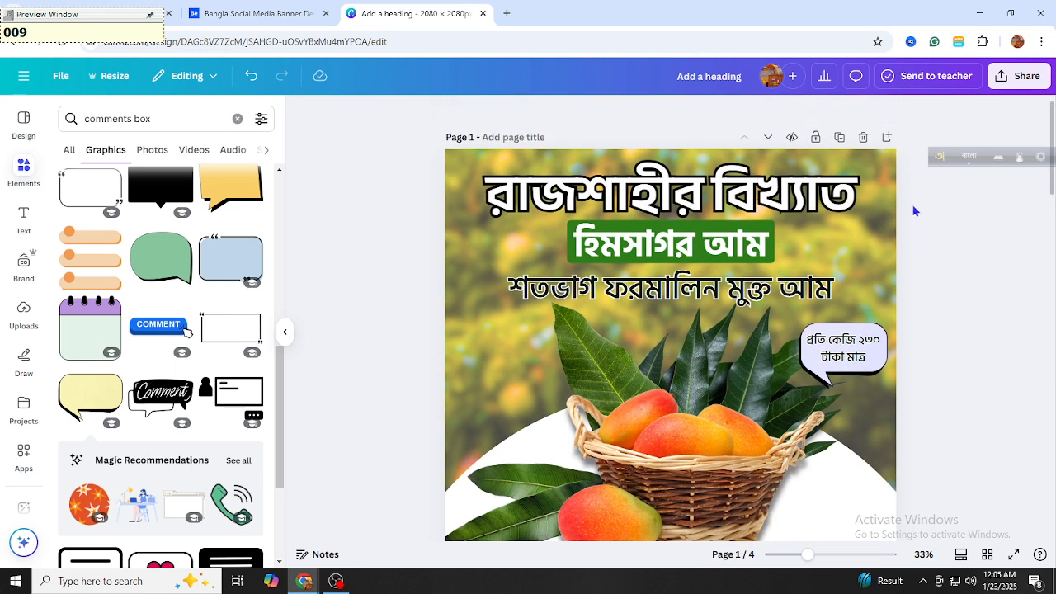
drag(933, 157, 712, 24)
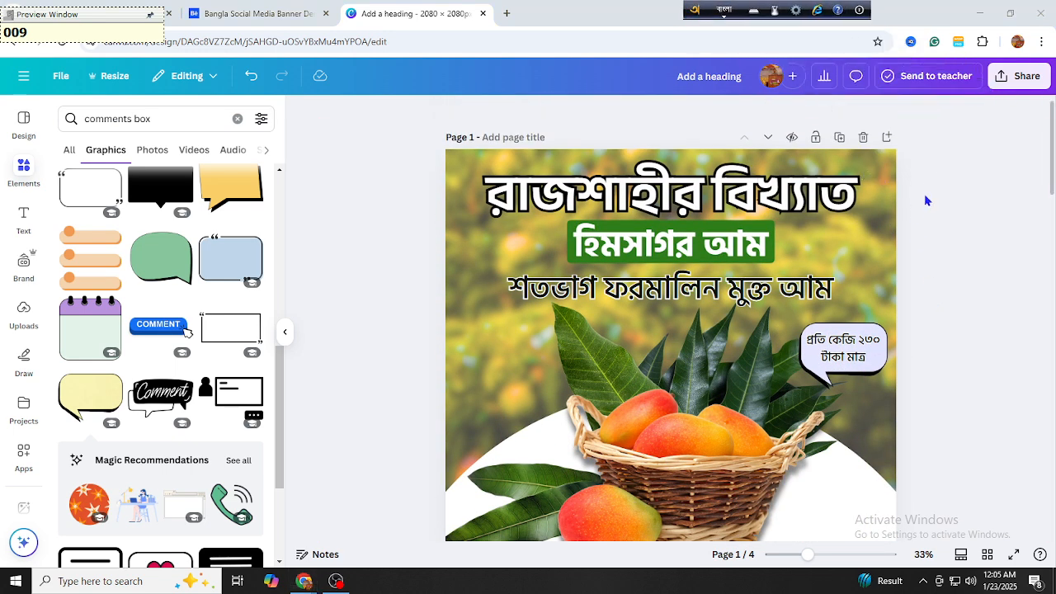
scroll(956, 194, down, 1)
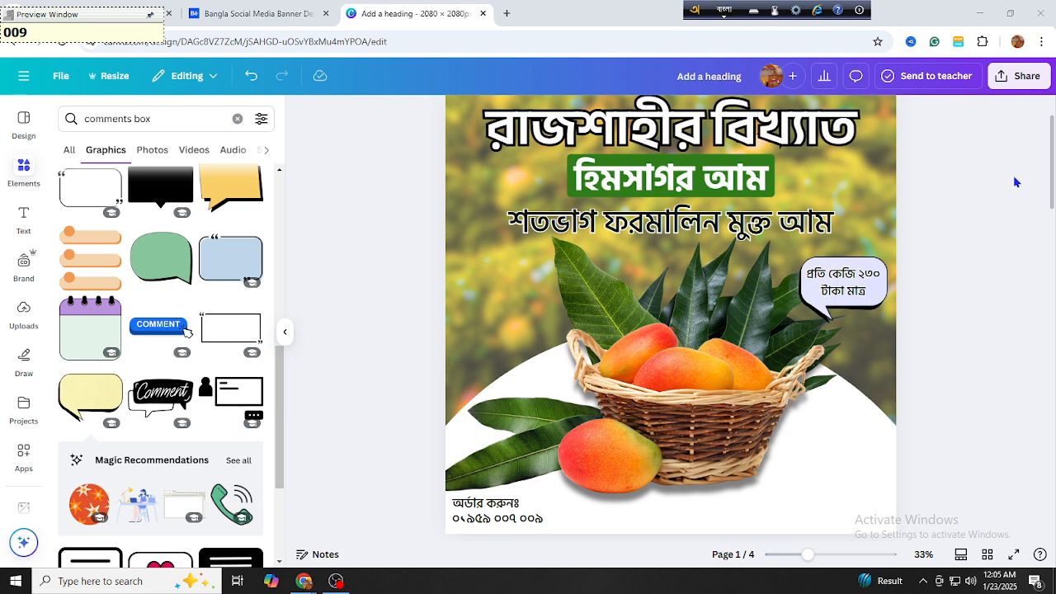
Search Elements for 'mango leaves' and show all the mango leaf photo results
click(234, 122)
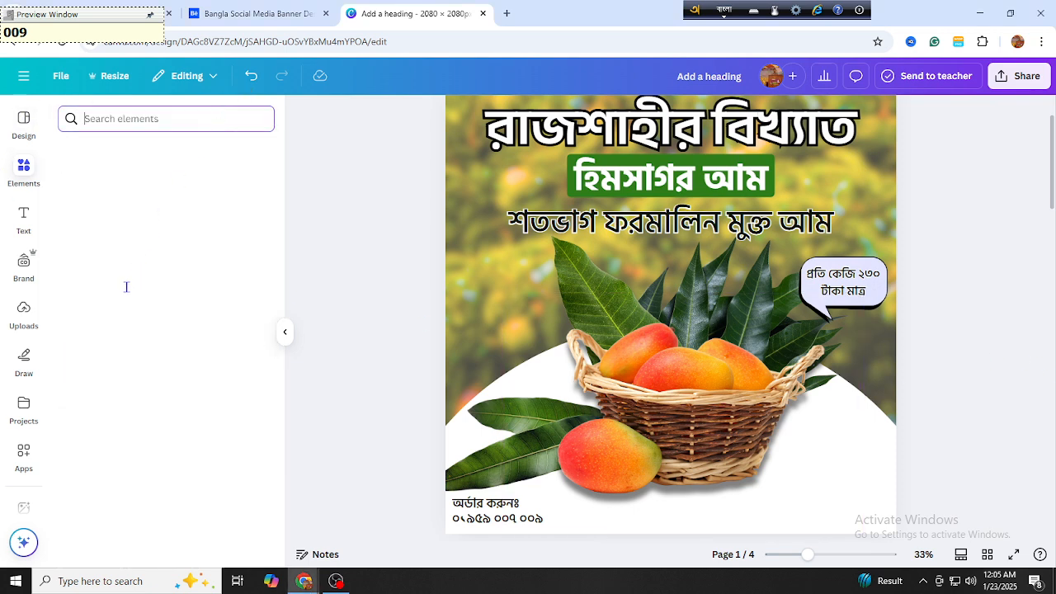
click(249, 187)
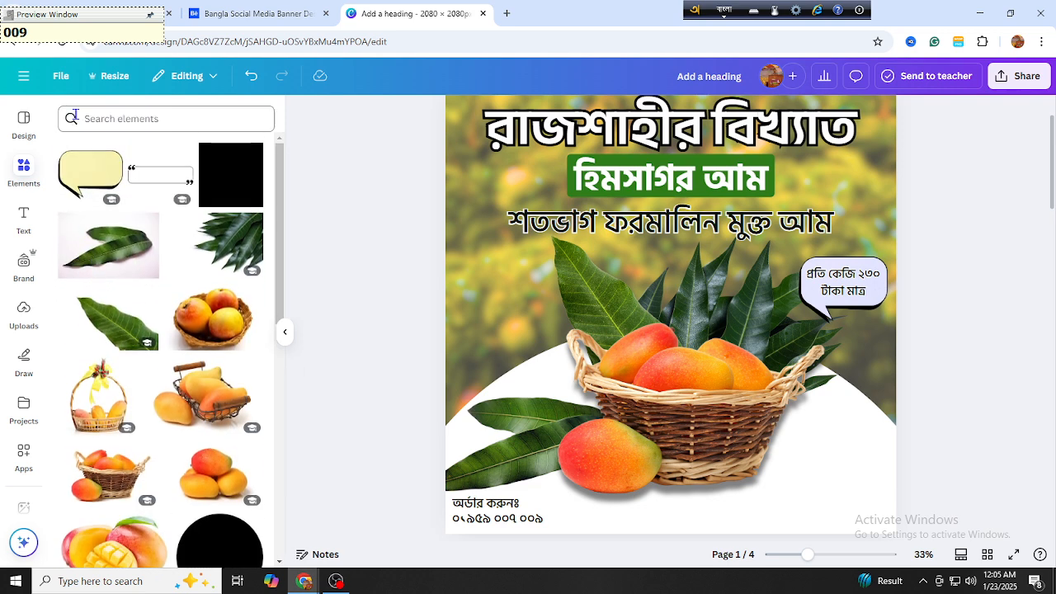
click(66, 113)
click(125, 212)
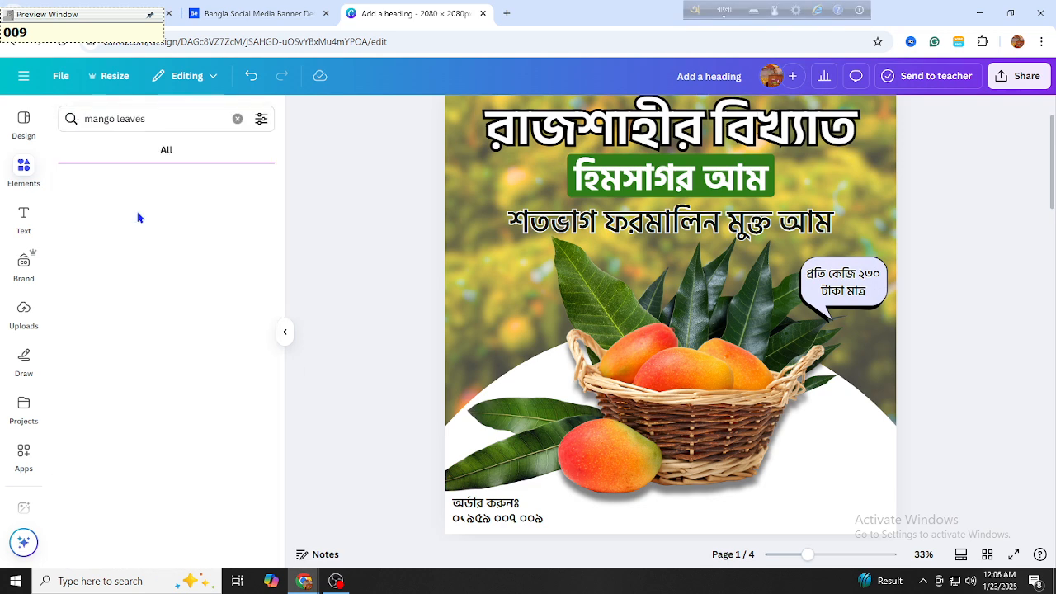
scroll(142, 240, down, 2)
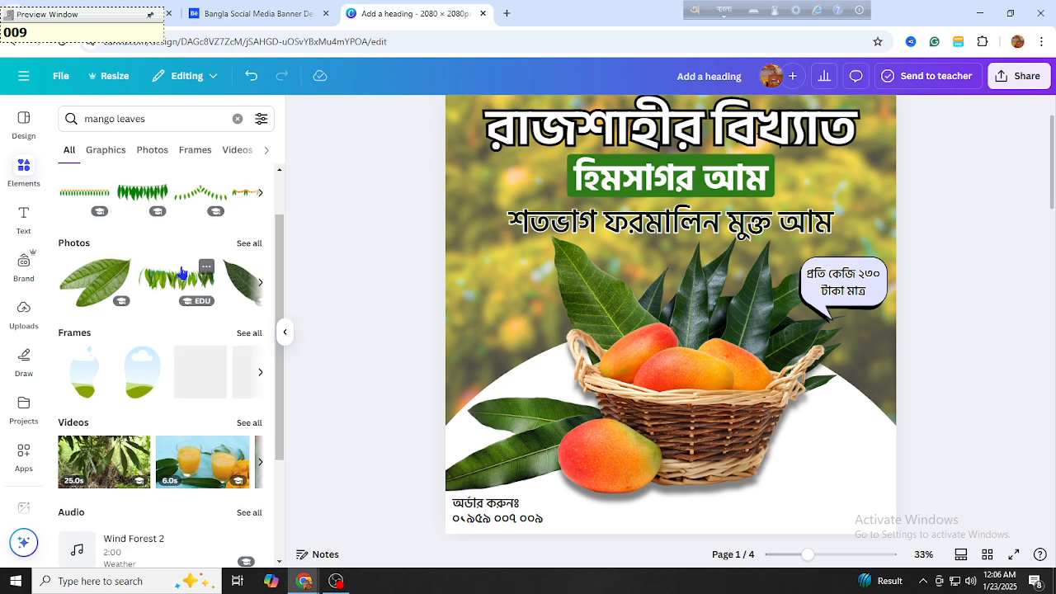
click(238, 251)
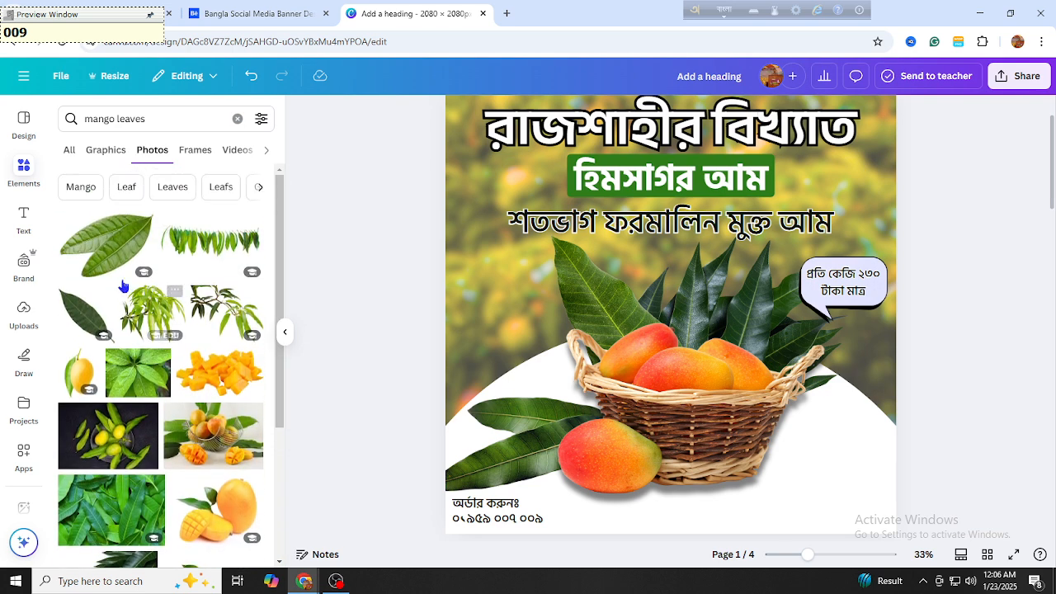
Add the two-leaf photo, remove its background with BG Remover, and shrink it toward the top-right
click(107, 245)
click(536, 113)
drag(491, 436, 862, 246)
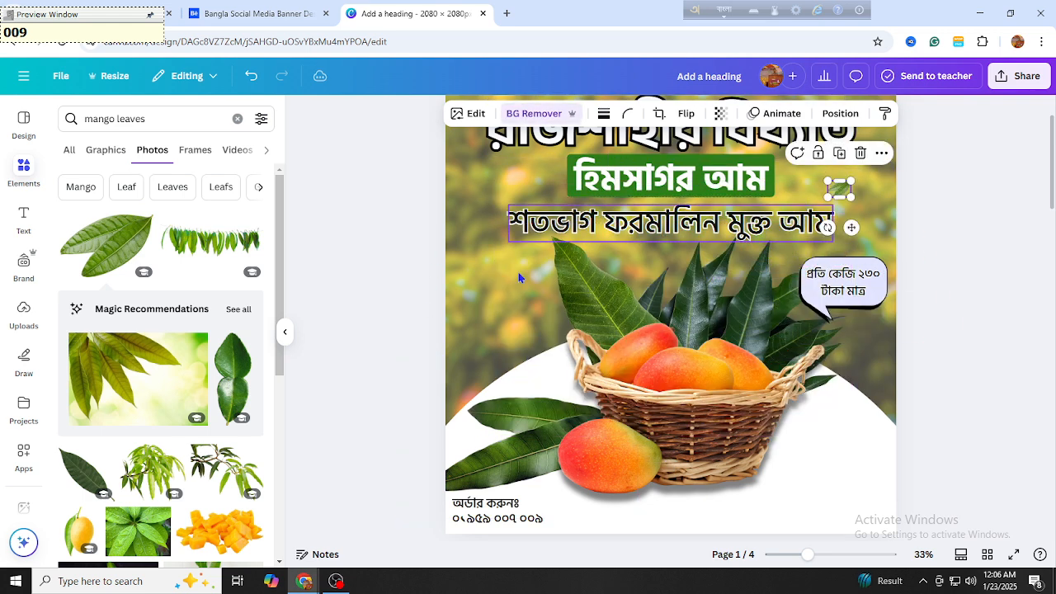
Add a large single mango leaf photo and shrink it into a small top-left decoration
scroll(170, 377, down, 3)
scroll(170, 379, down, 3)
scroll(169, 323, up, 2)
click(89, 317)
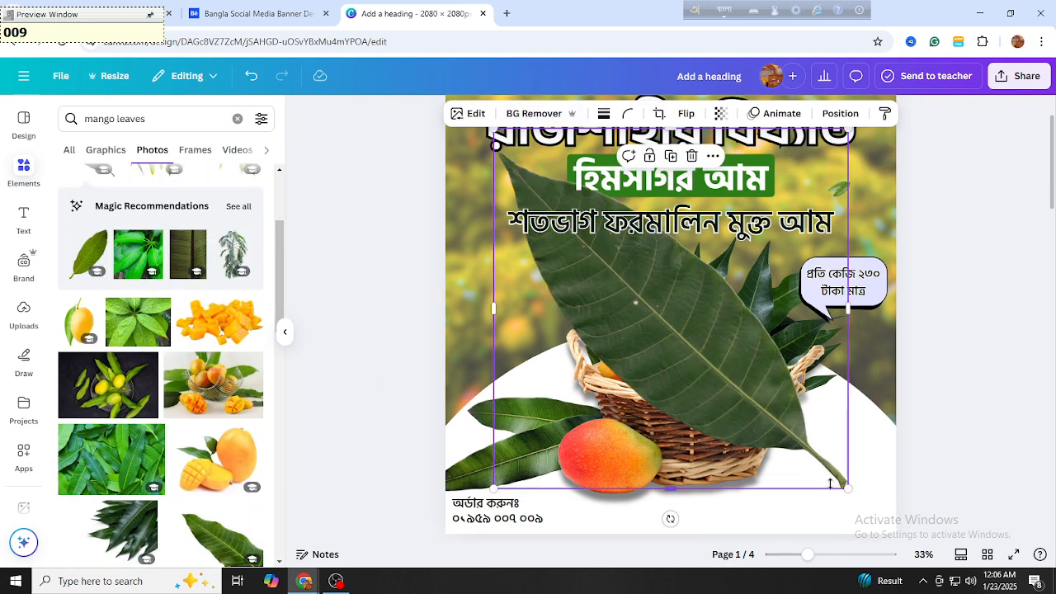
drag(849, 487, 509, 185)
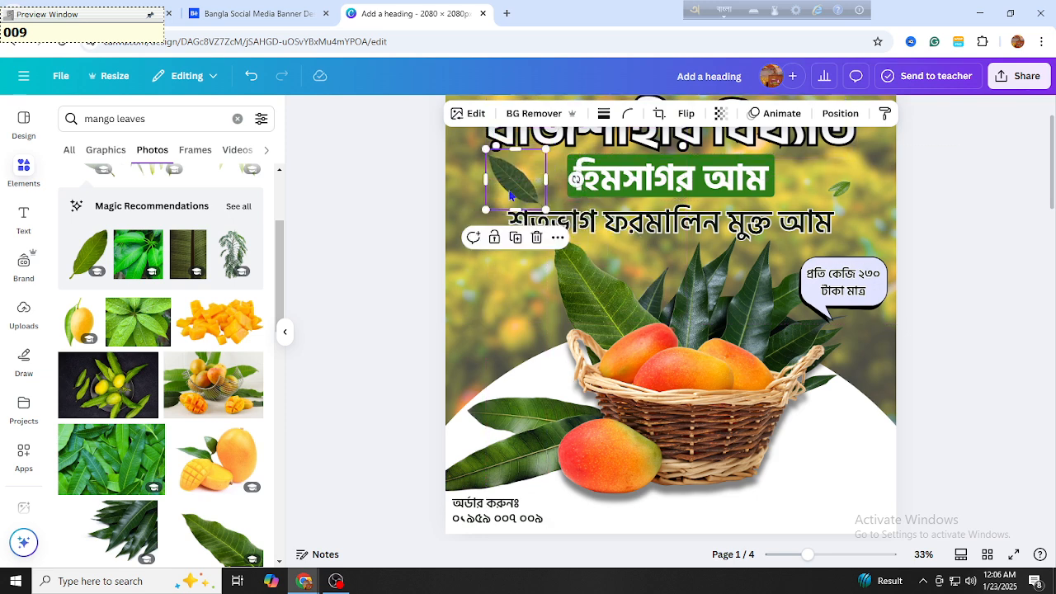
Enlarge the top-right leaf and nudge the top-left leaf slightly left beside হিমসাগর আম
click(843, 189)
drag(851, 181, 900, 178)
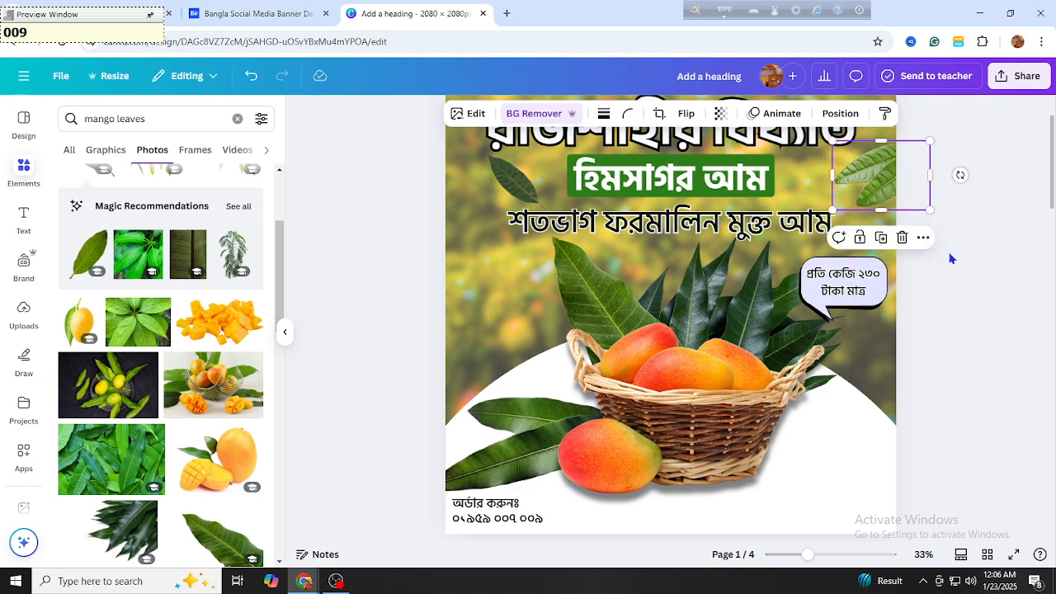
click(950, 255)
drag(513, 180, 484, 184)
scroll(186, 349, down, 10)
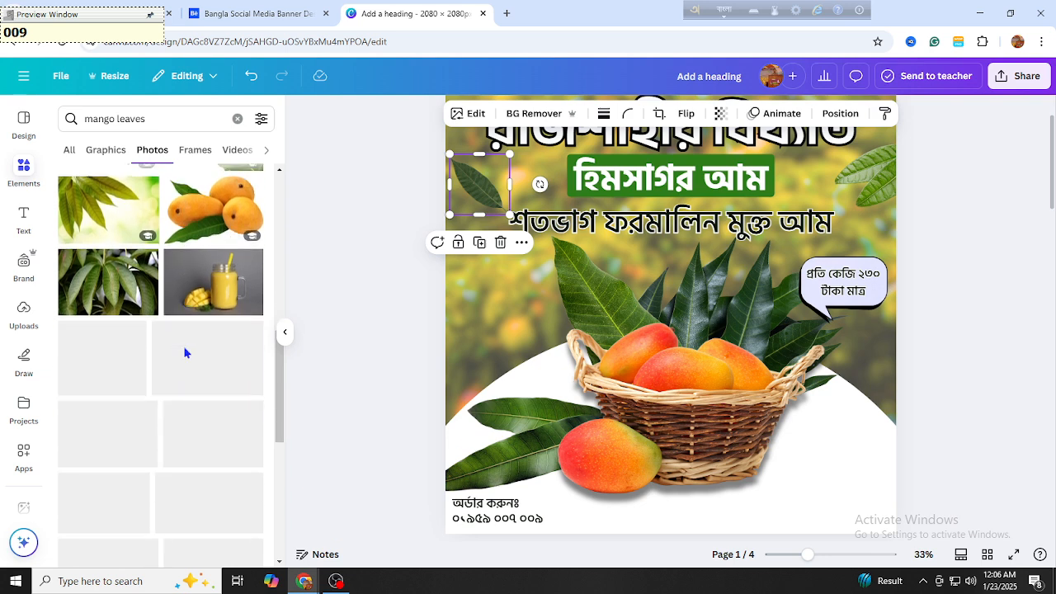
click(1015, 366)
scroll(1016, 366, up, 1)
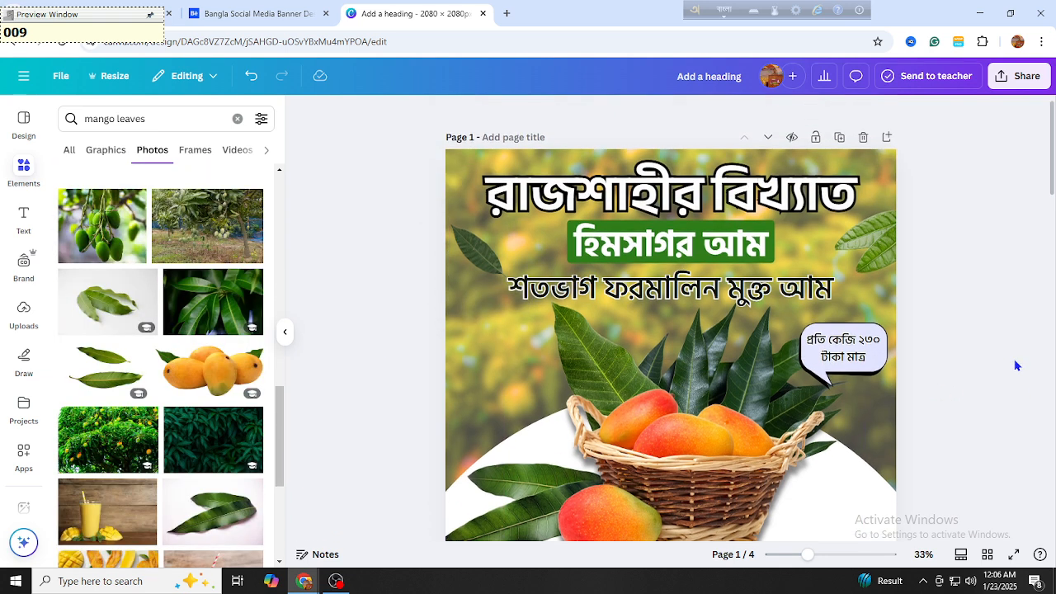
Give the green হিমসাগর আম box a solid black border at weight 7
scroll(1016, 365, down, 1)
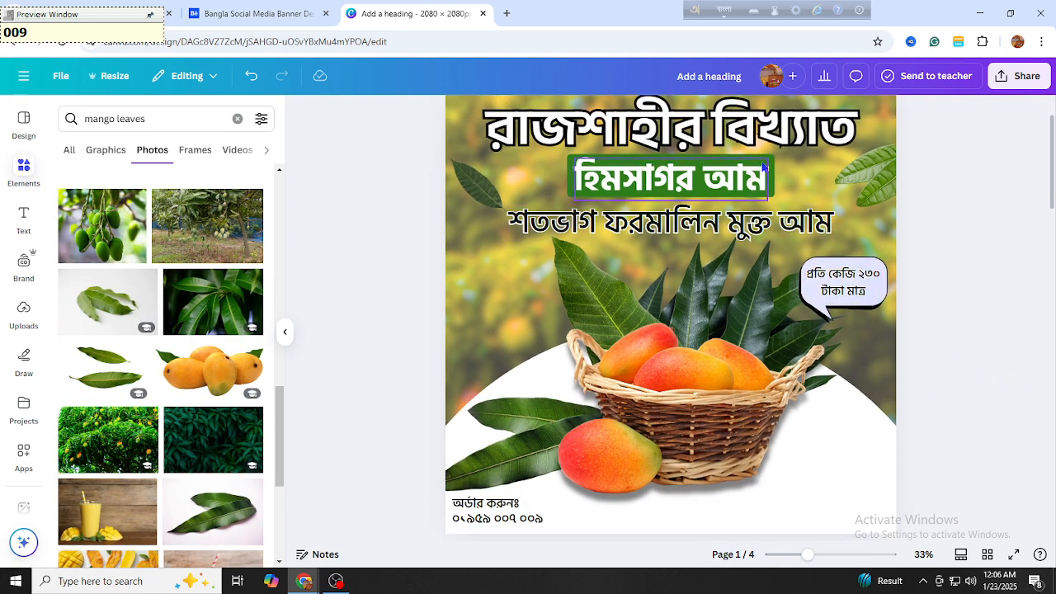
click(771, 188)
click(772, 188)
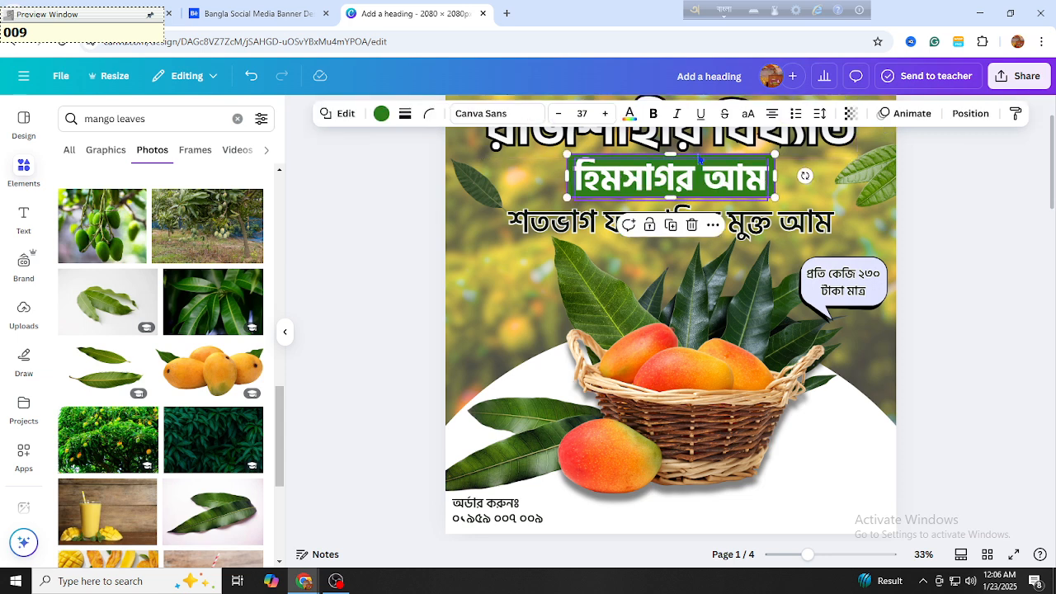
click(410, 118)
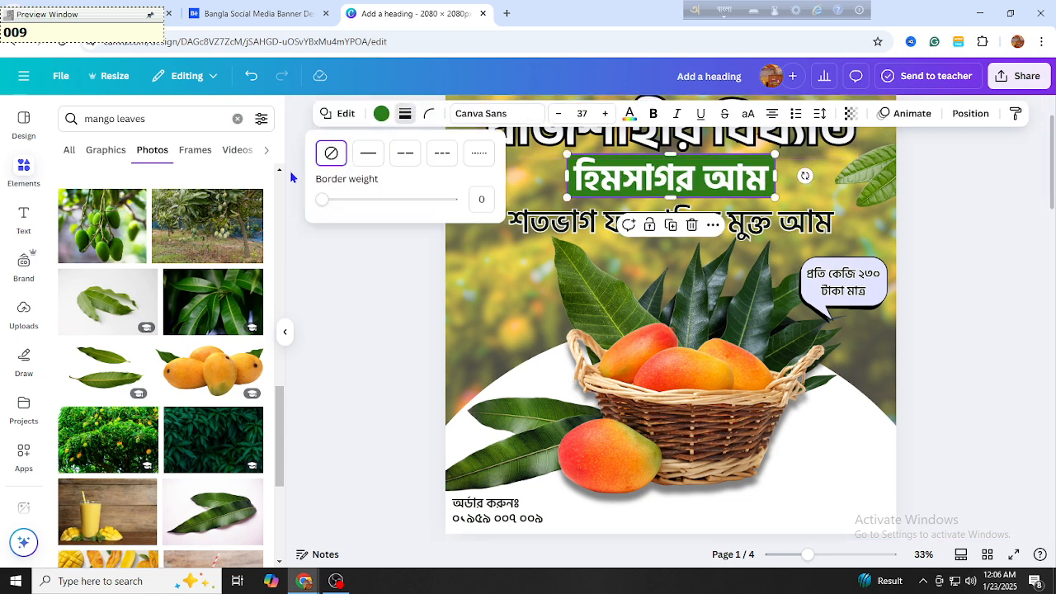
drag(329, 199, 331, 199)
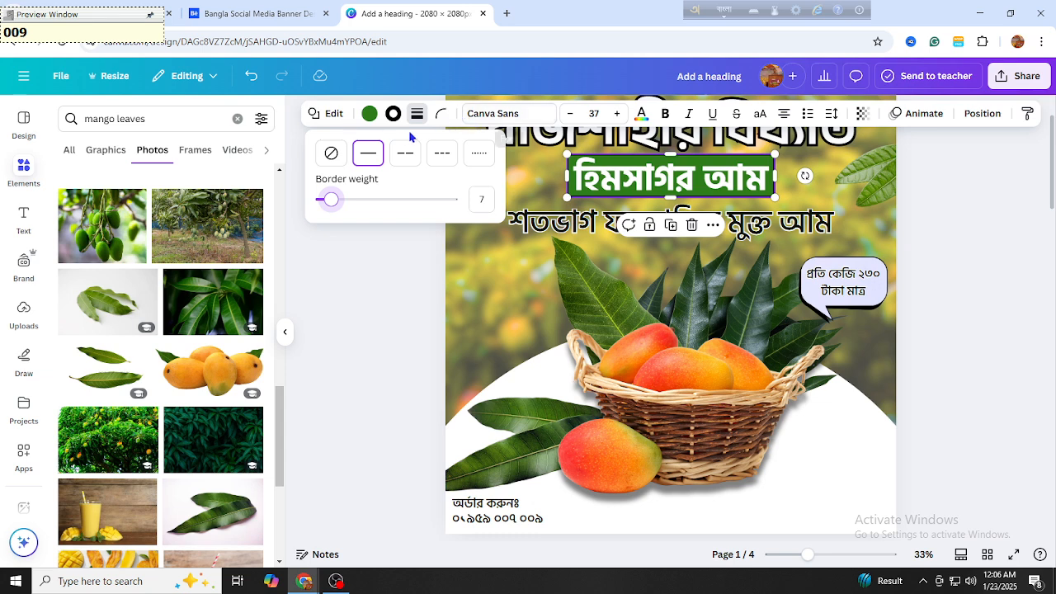
click(352, 286)
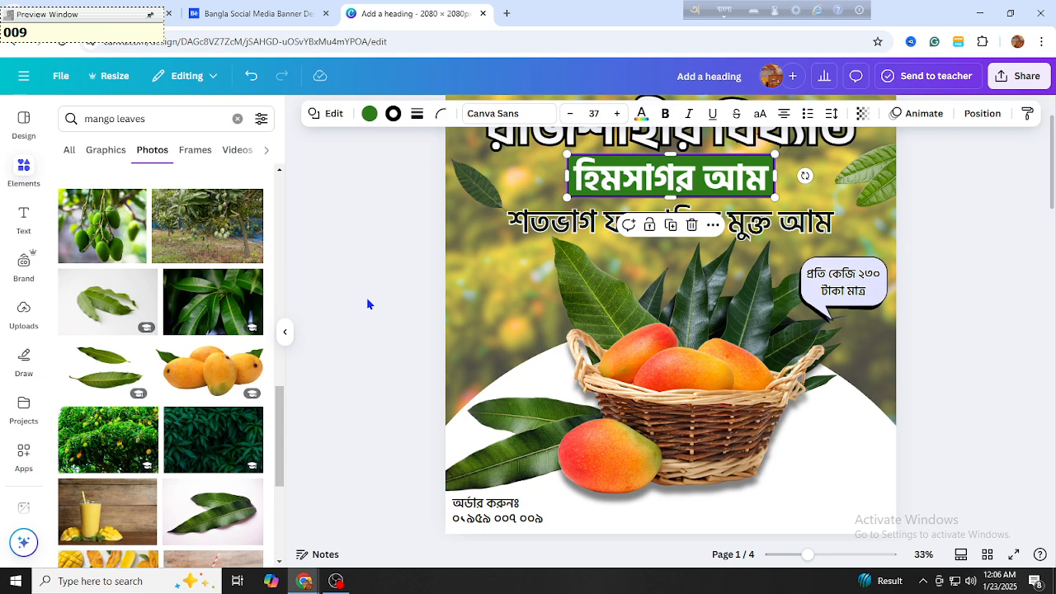
click(945, 331)
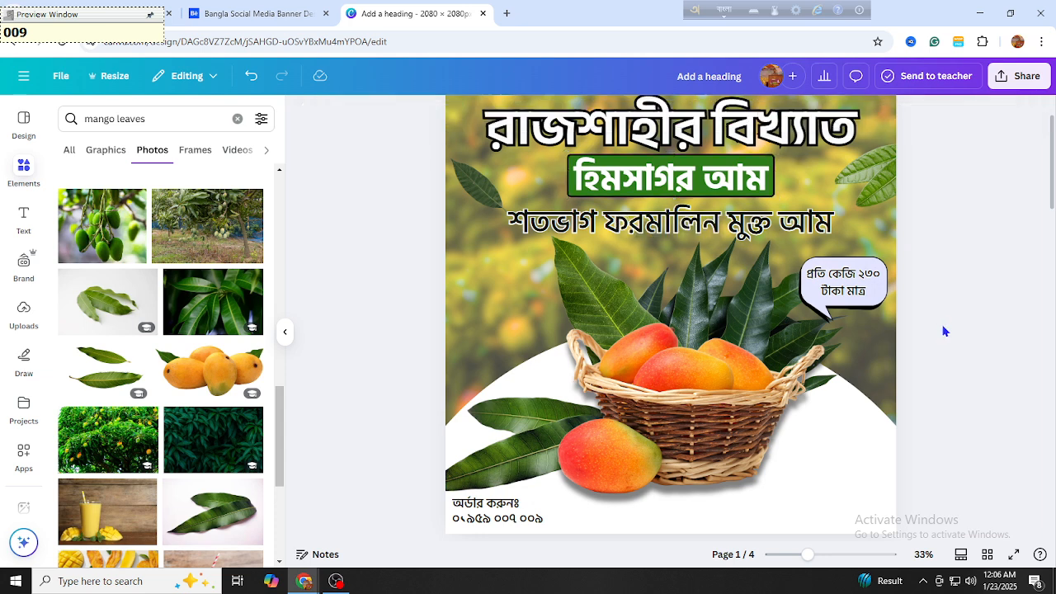
scroll(945, 331, up, 1)
scroll(945, 331, down, 5)
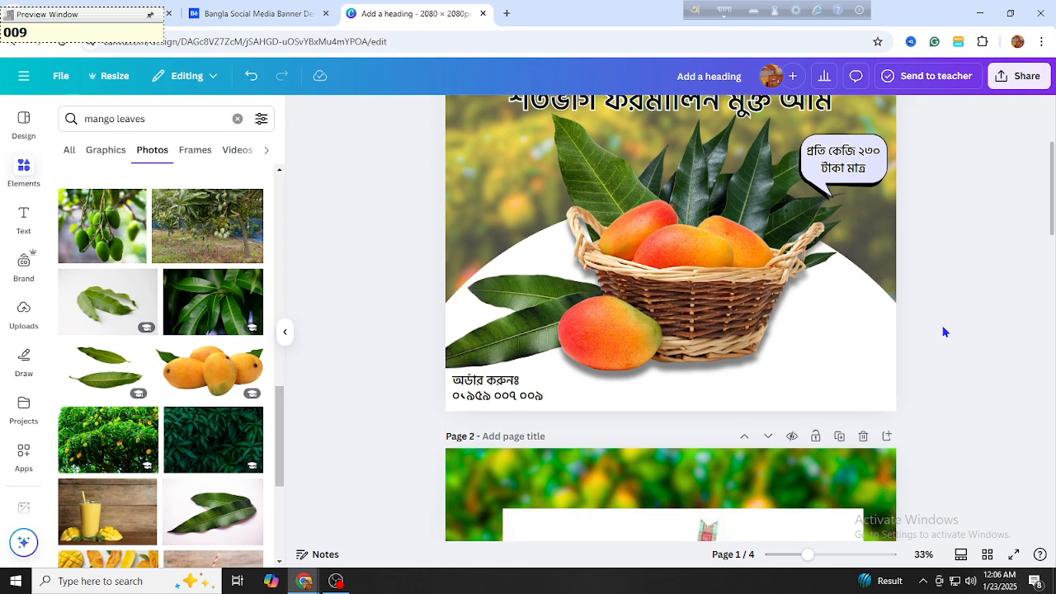
scroll(945, 331, down, 8)
scroll(945, 331, up, 5)
scroll(945, 331, up, 7)
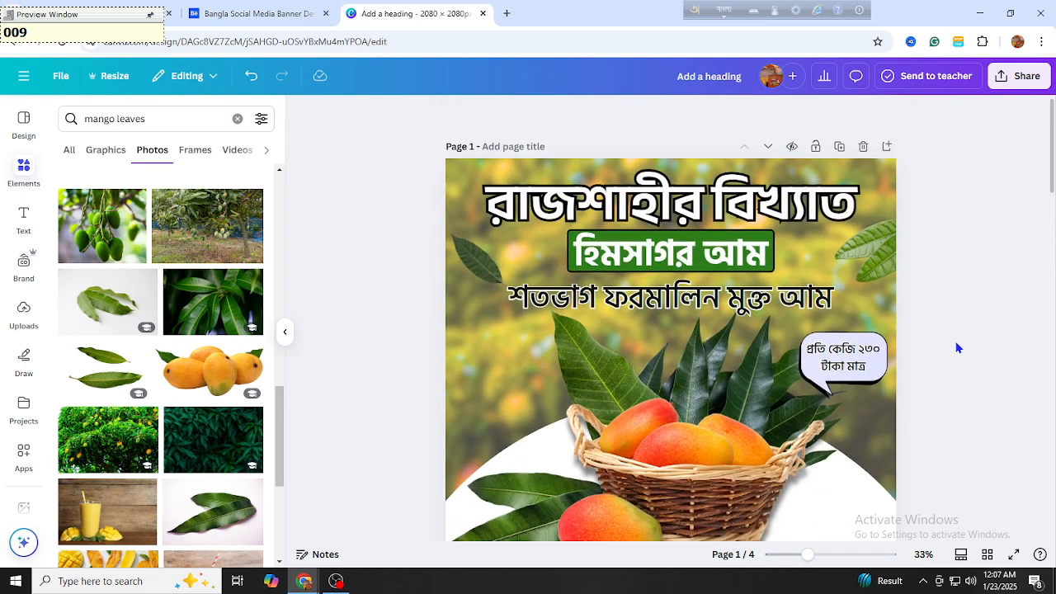